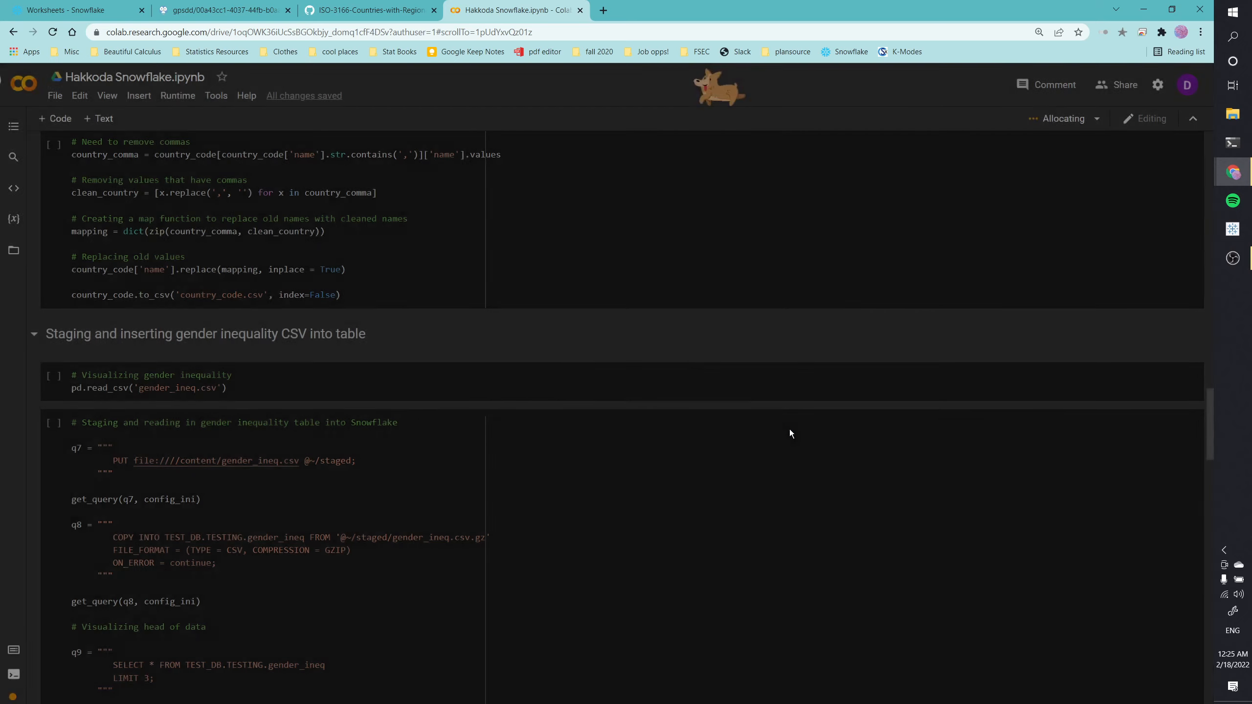
Set Chrome's page zoom to 125% so the notebook text is larger.
click(1200, 32)
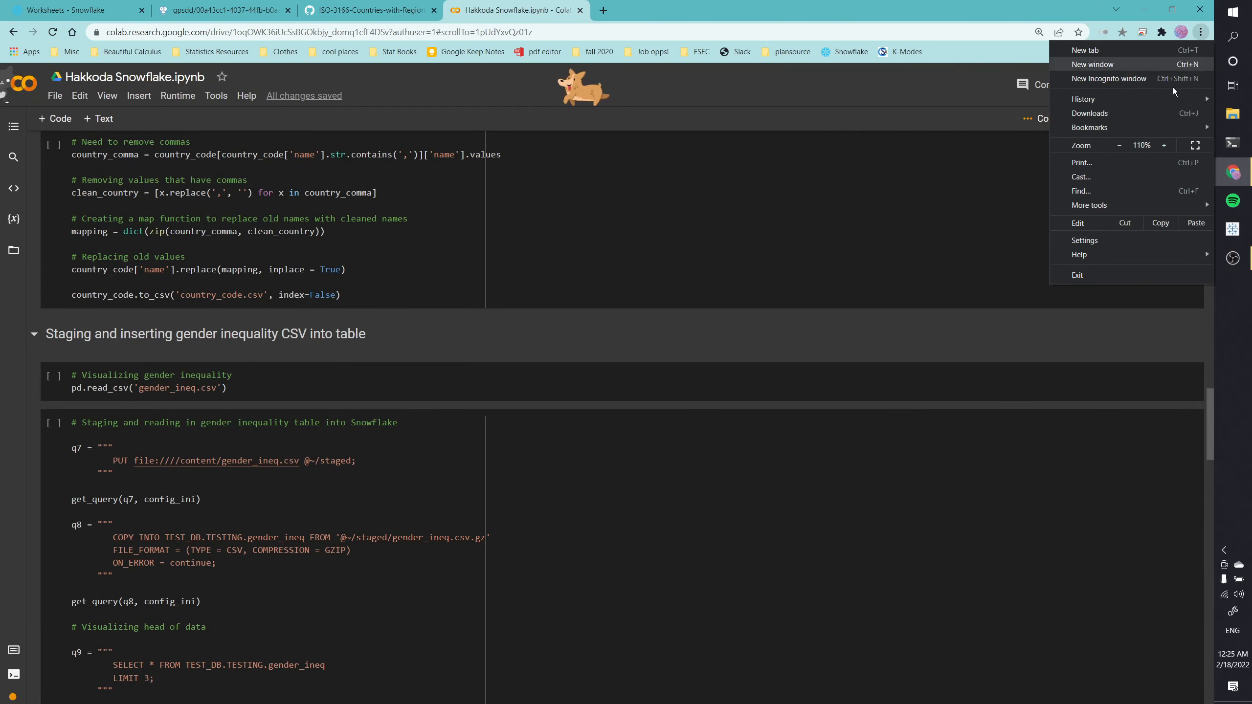
click(1164, 146)
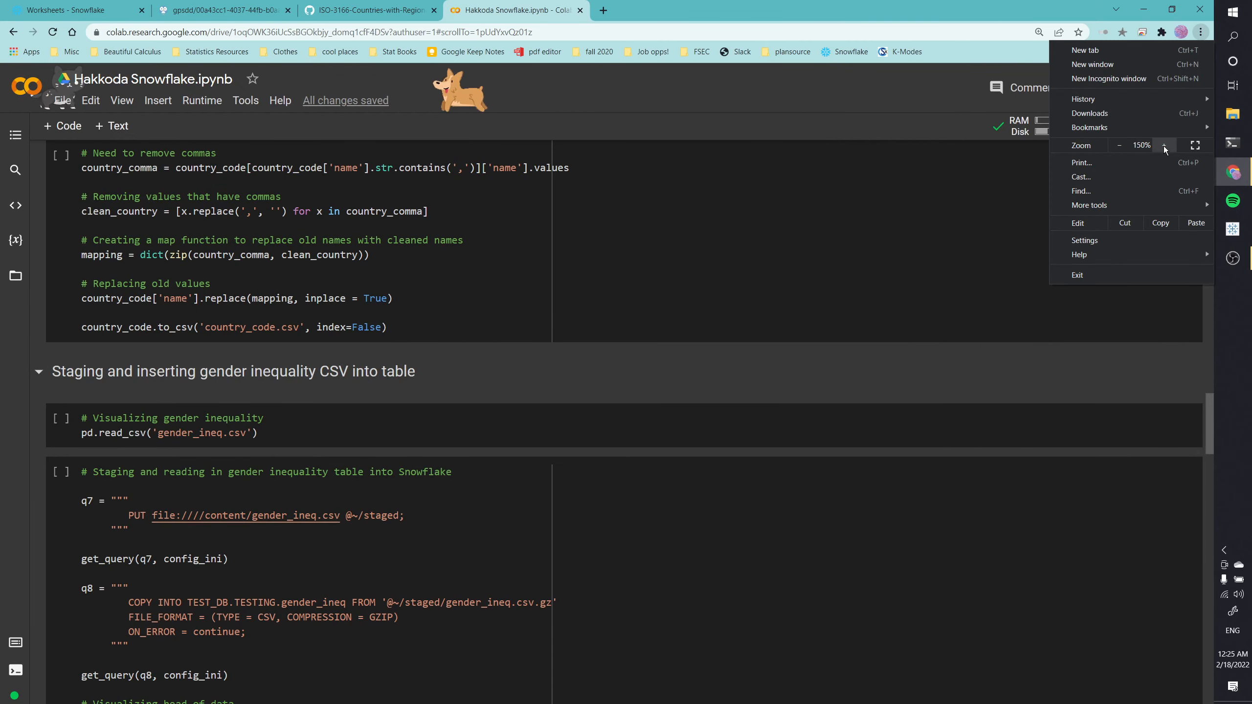
click(1164, 146)
click(376, 334)
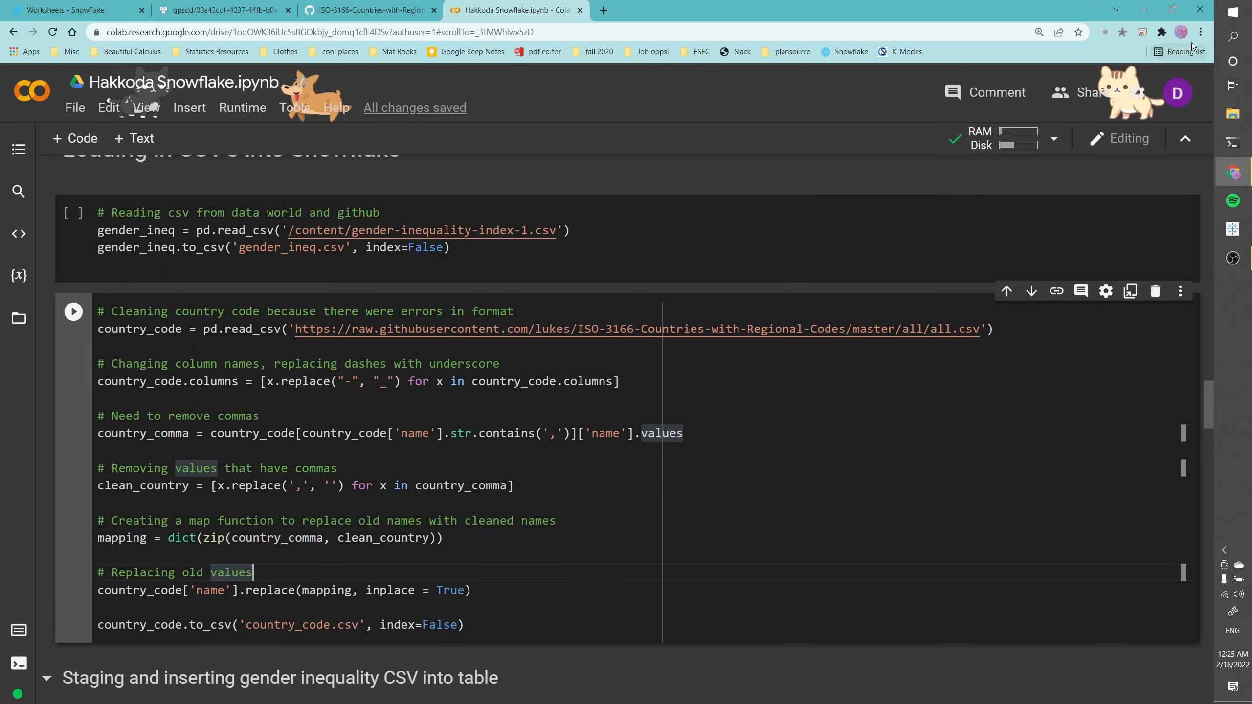
click(1200, 33)
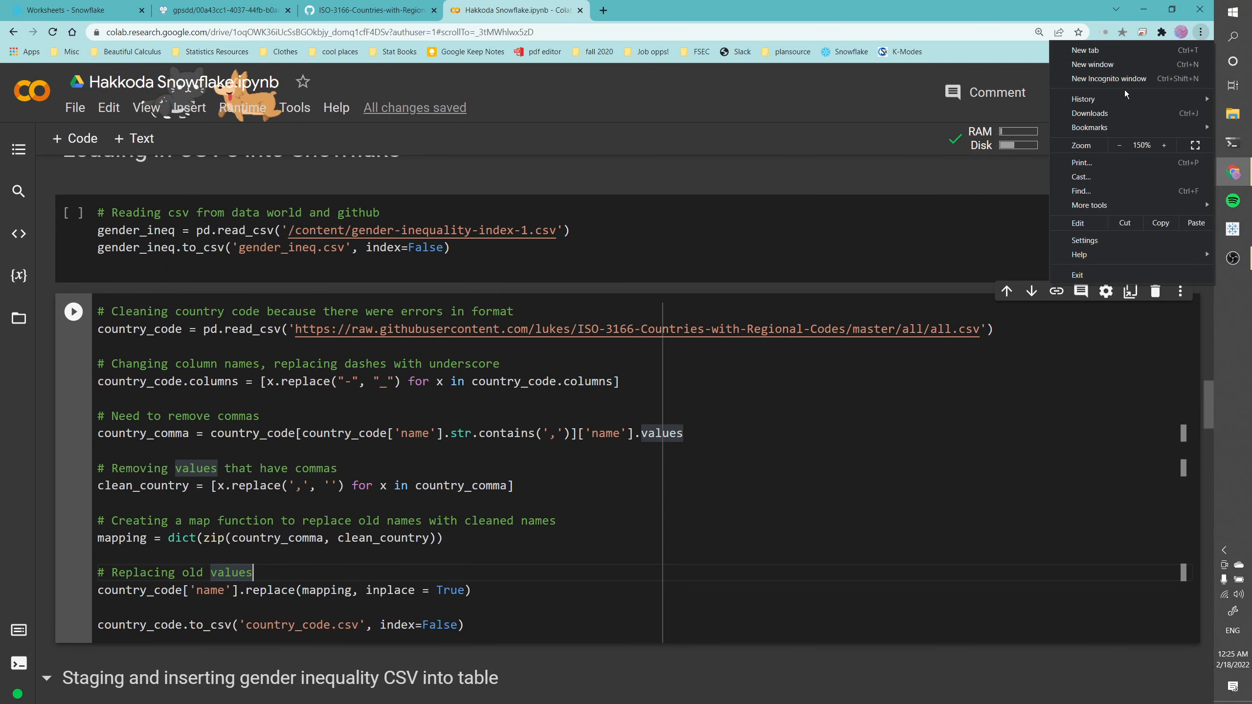
click(1116, 146)
key(Escape)
Scroll to the top and look over the import cell's commented pip install line.
scroll(355, 384, up, 15)
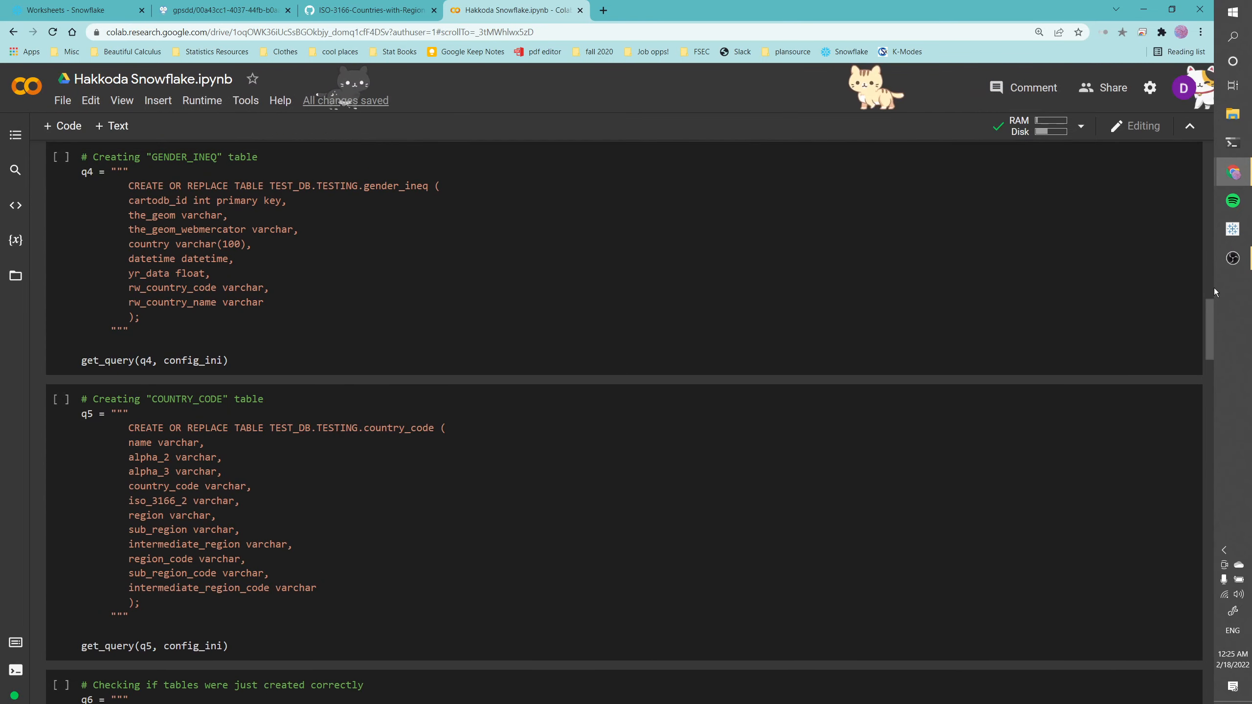
drag(1209, 315, 1211, 150)
click(201, 369)
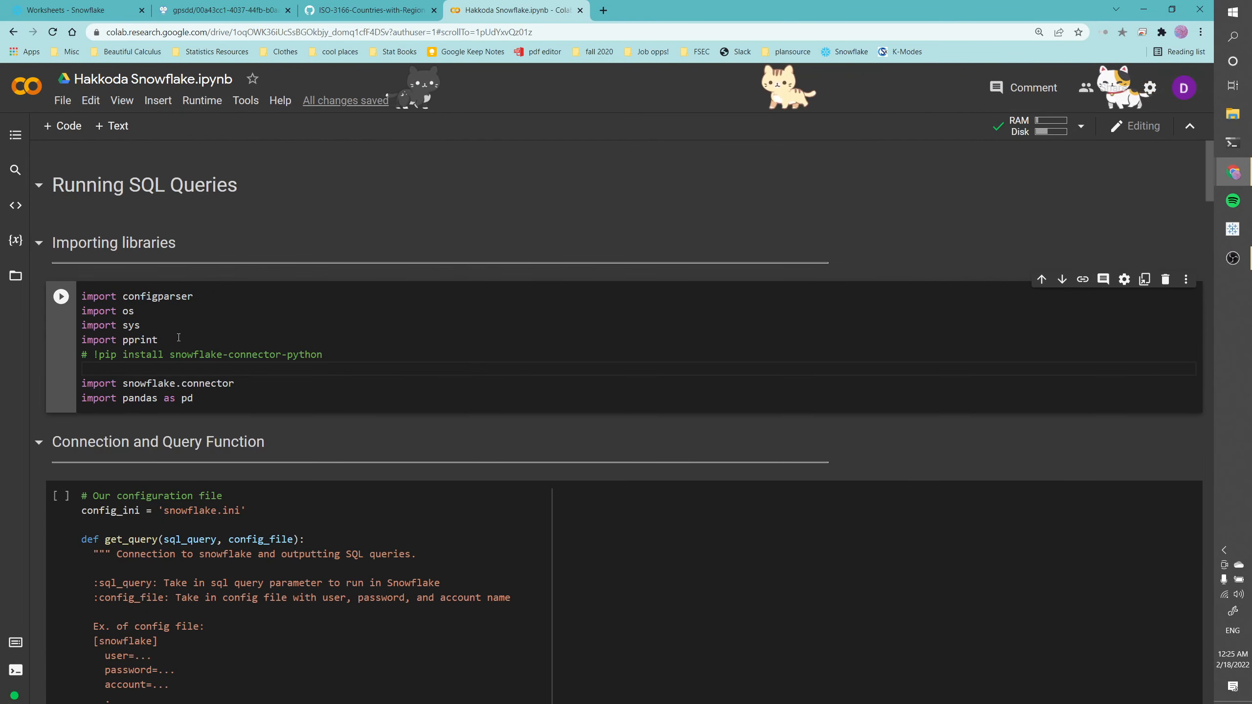
click(133, 326)
click(207, 354)
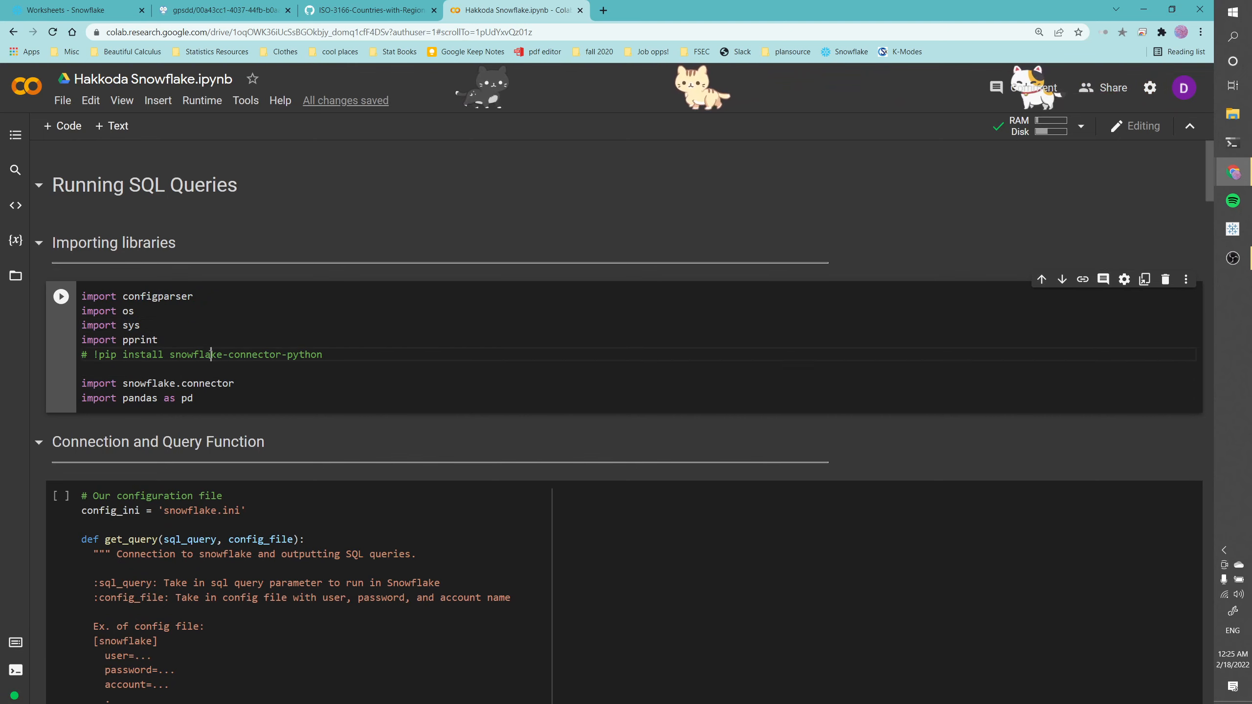
click(149, 325)
key(Down)
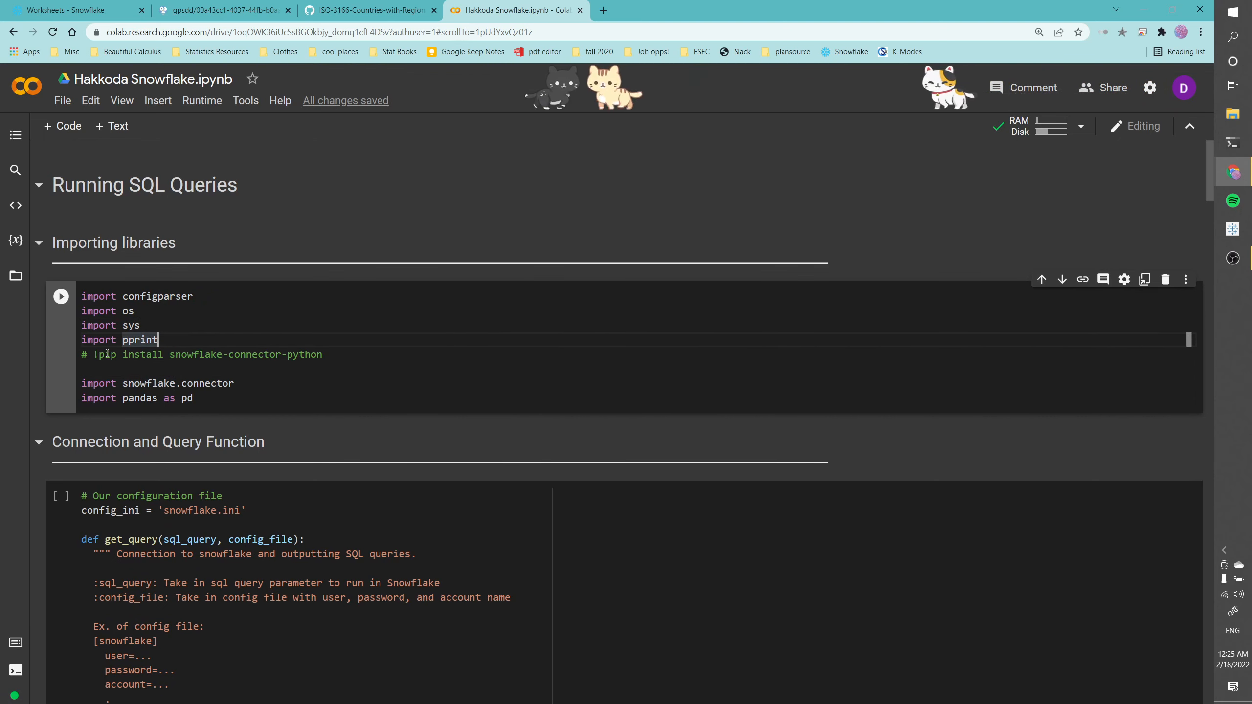
drag(87, 355, 311, 356)
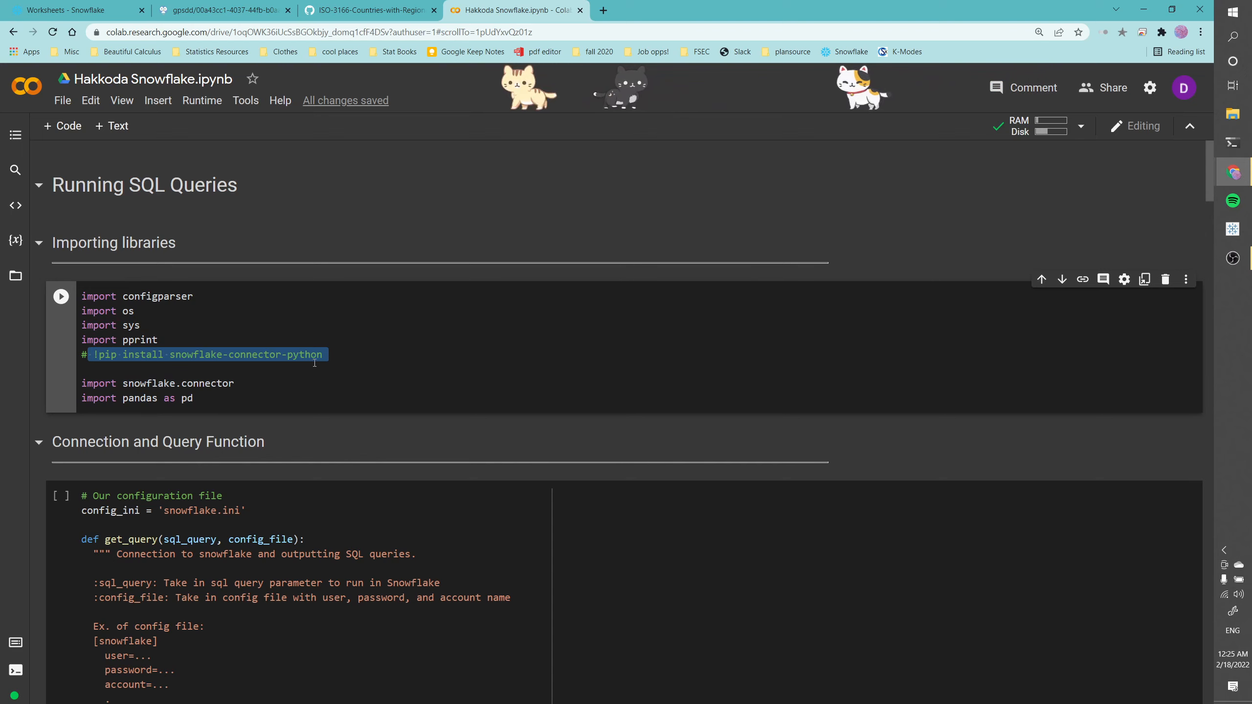
click(318, 355)
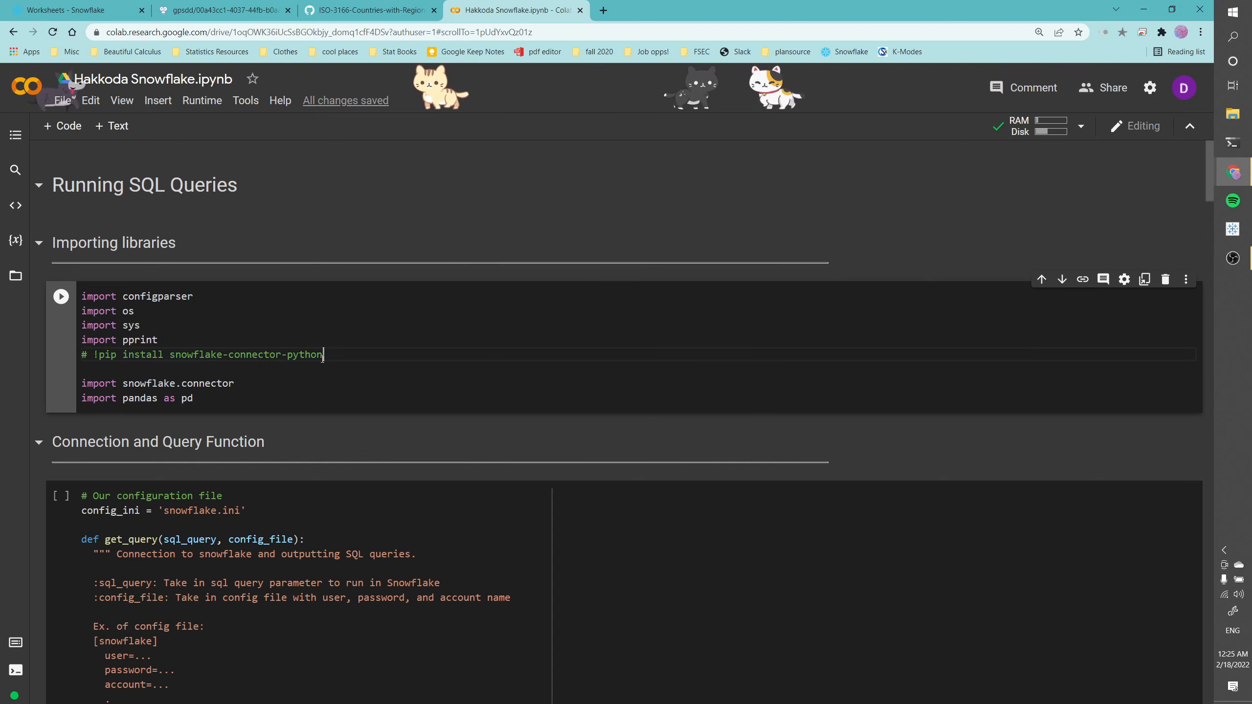
mouse_move(150, 355)
mouse_down()
mouse_move(319, 355)
mouse_move(169, 355)
mouse_up()
click(321, 355)
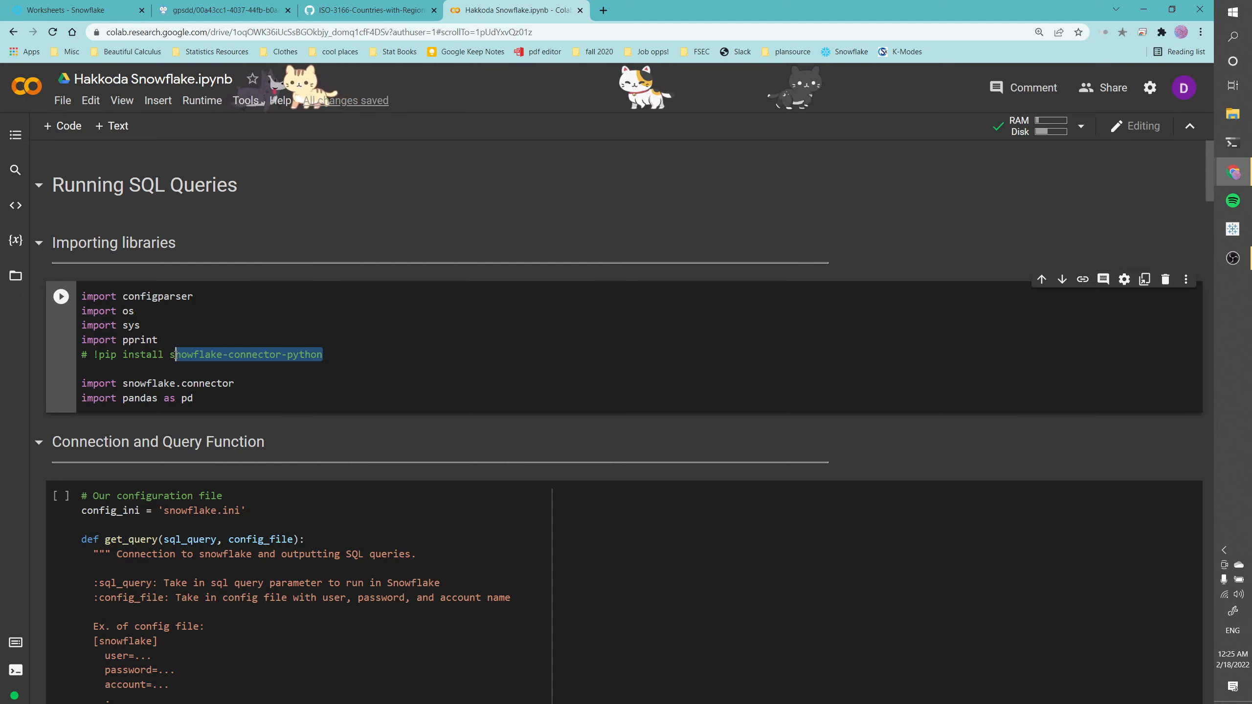
click(197, 371)
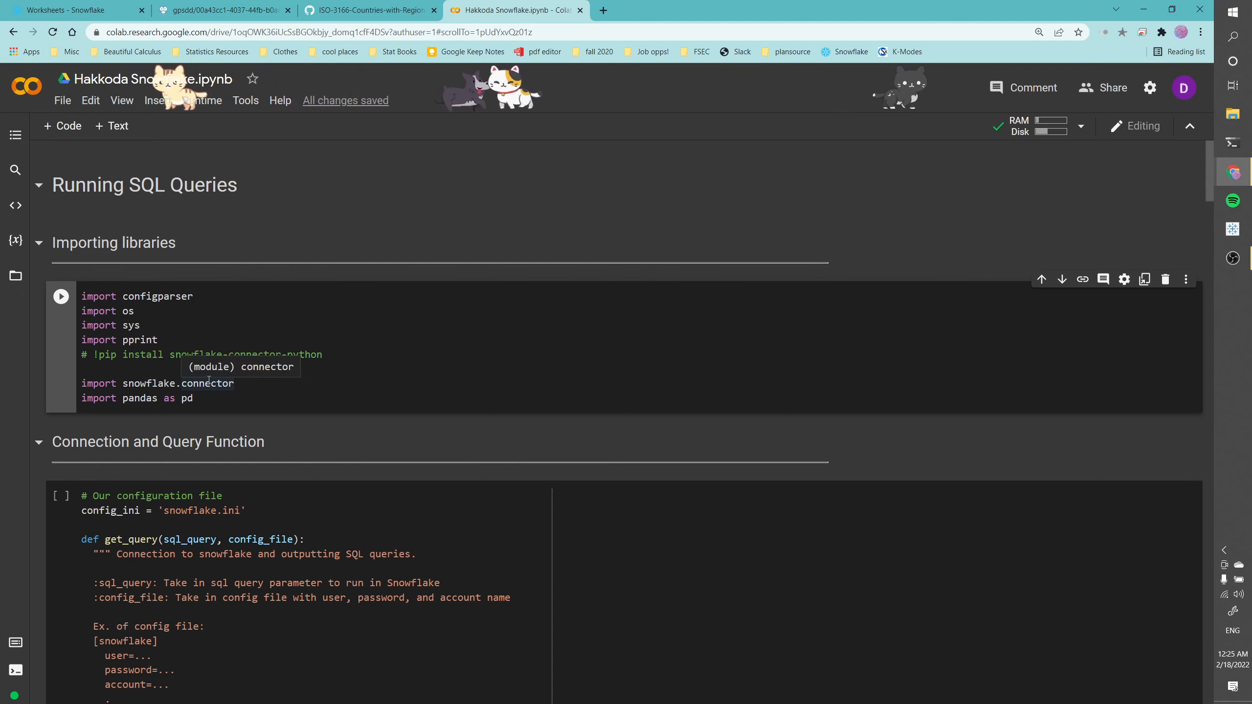
Open and close the Files side panel, then step through the configparser and sys imports.
scroll(155, 373, down, 1)
click(15, 276)
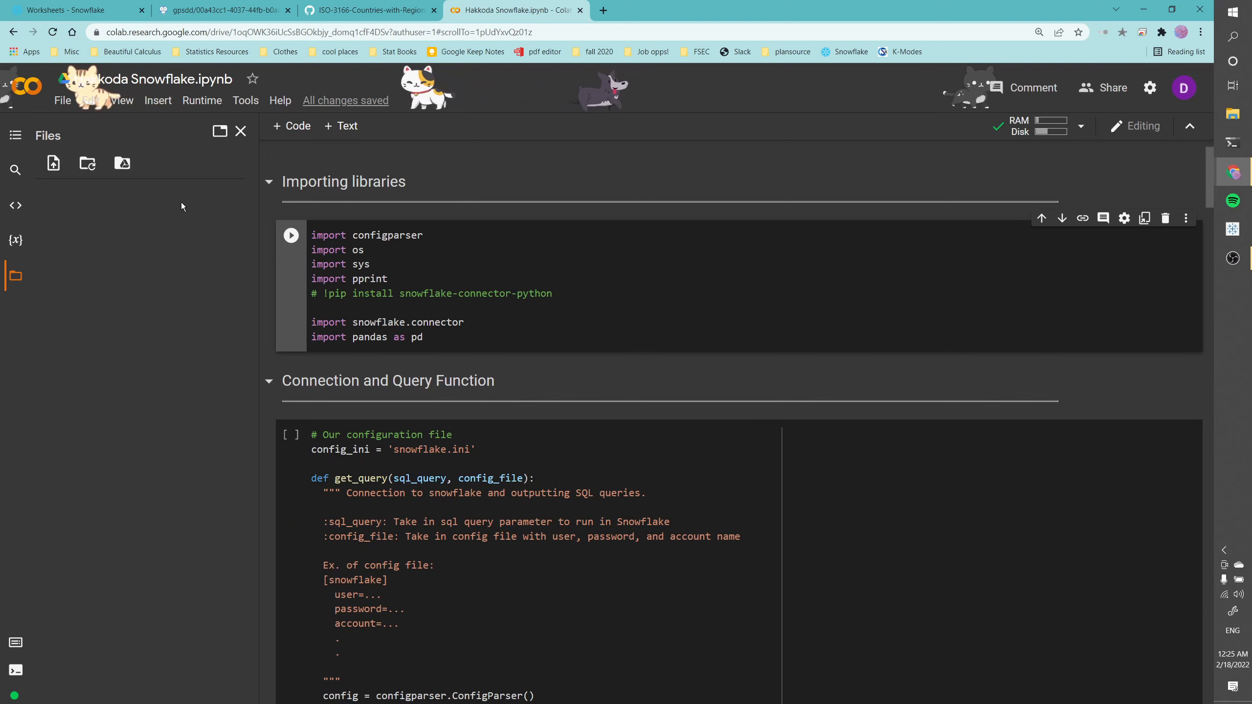
click(239, 132)
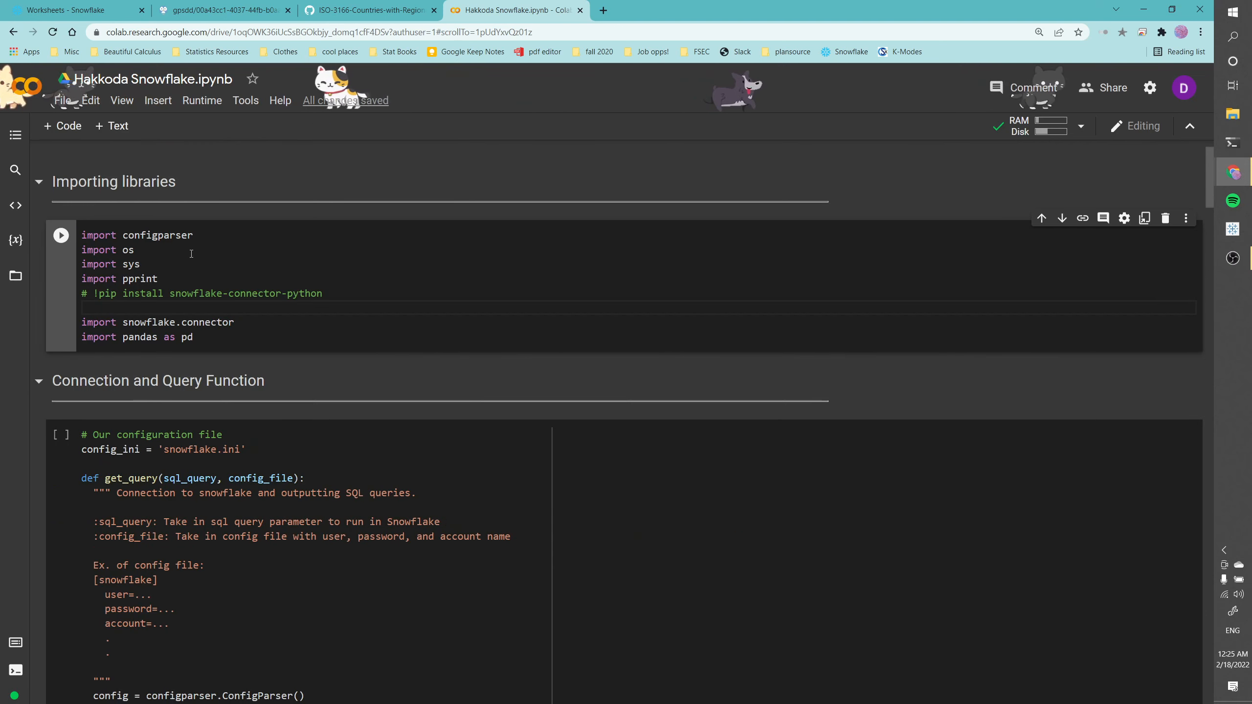
click(202, 236)
key(Down)
key(Down)
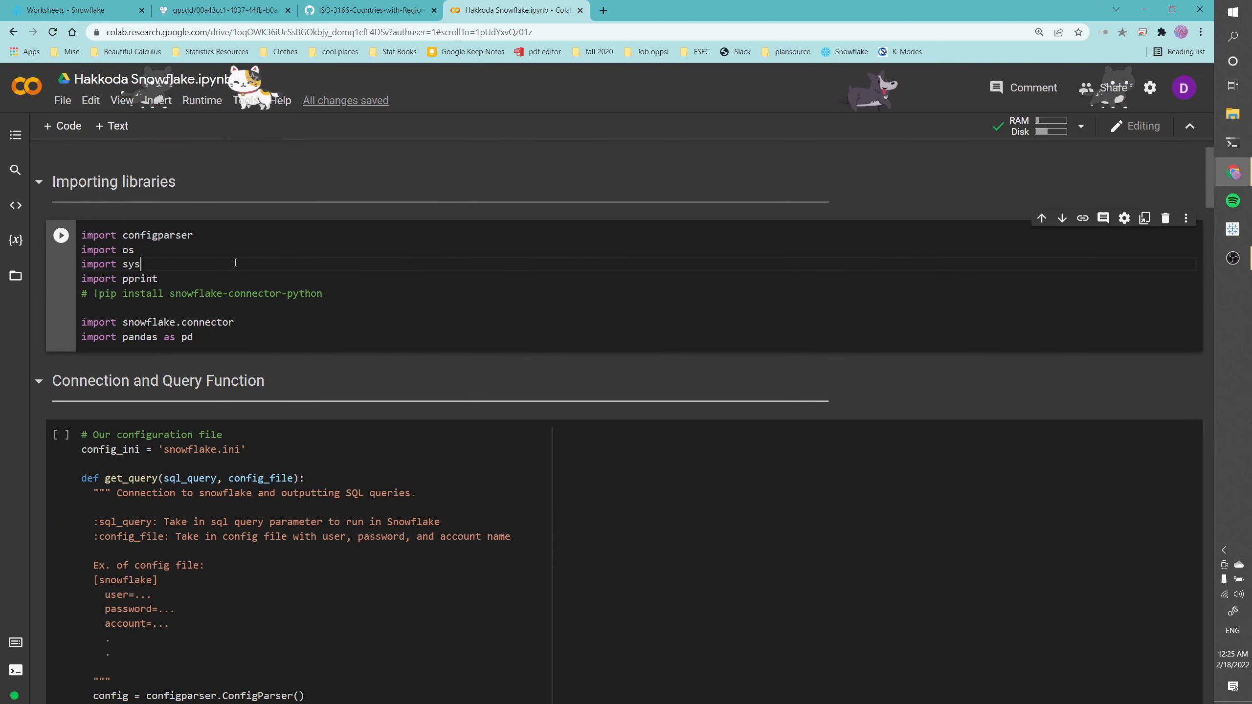
scroll(259, 439, down, 1)
click(241, 388)
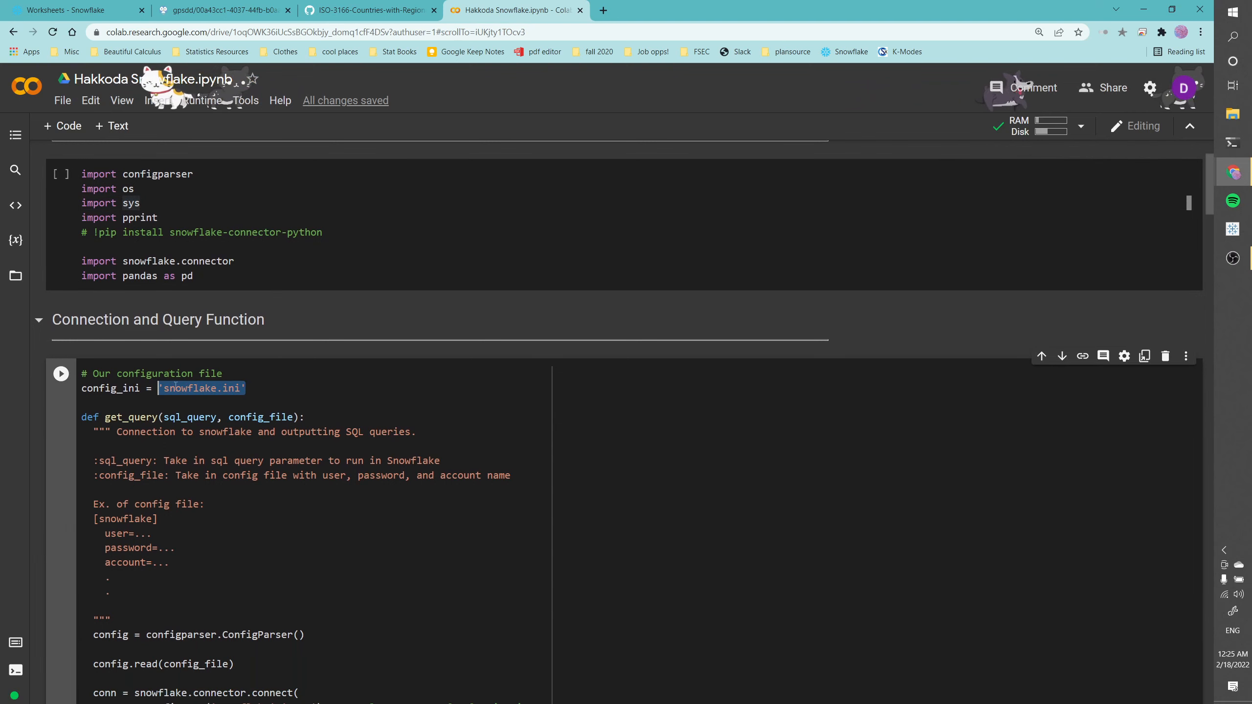
scroll(242, 388, down, 2)
scroll(197, 395, up, 2)
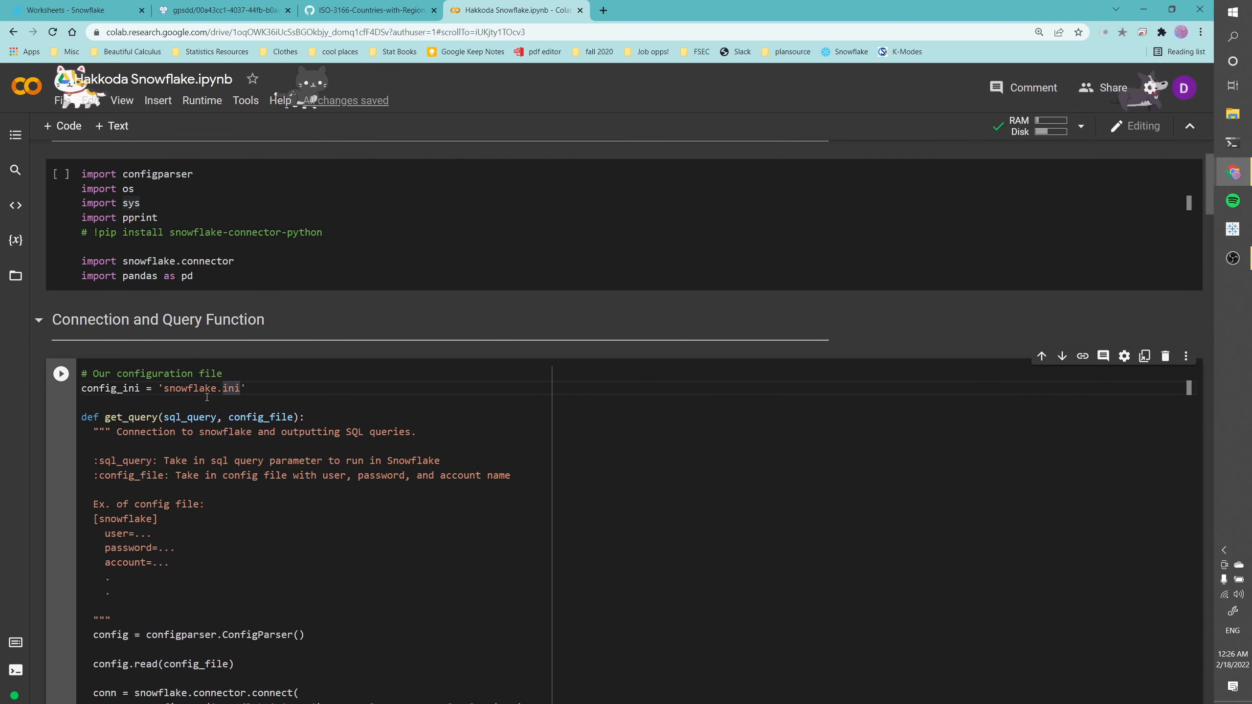
click(182, 396)
scroll(147, 391, down, 1)
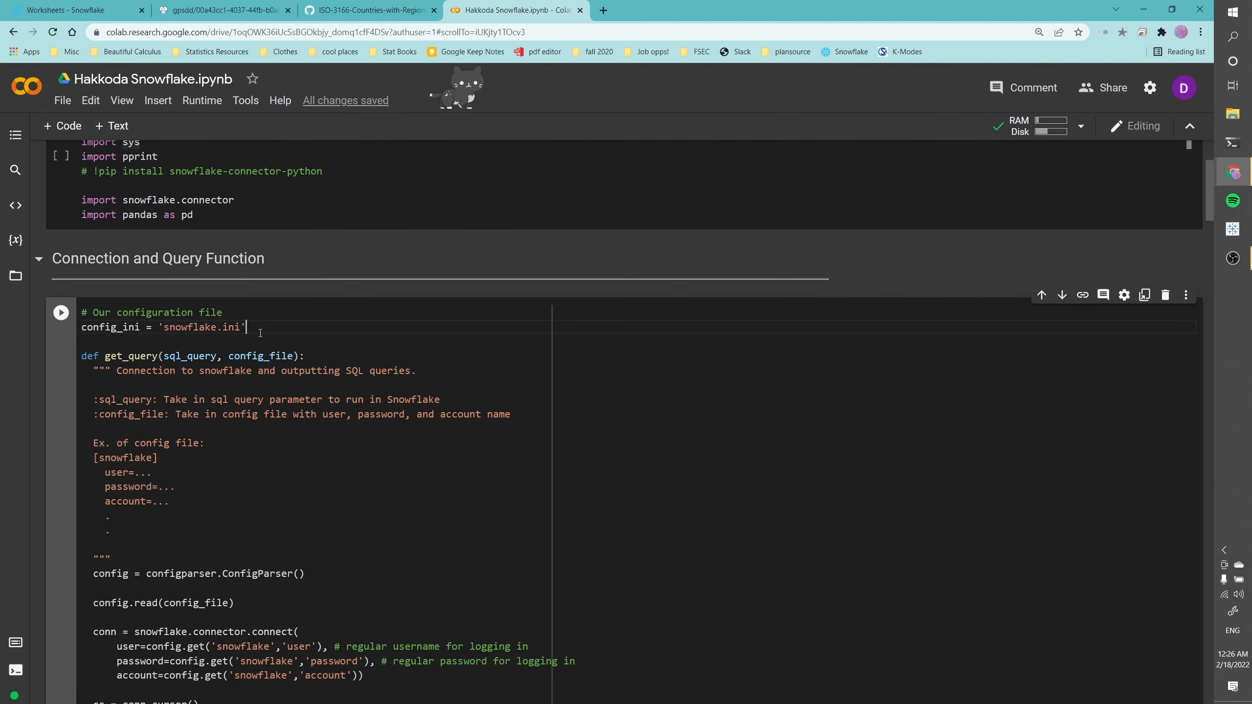
scroll(261, 333, down, 2)
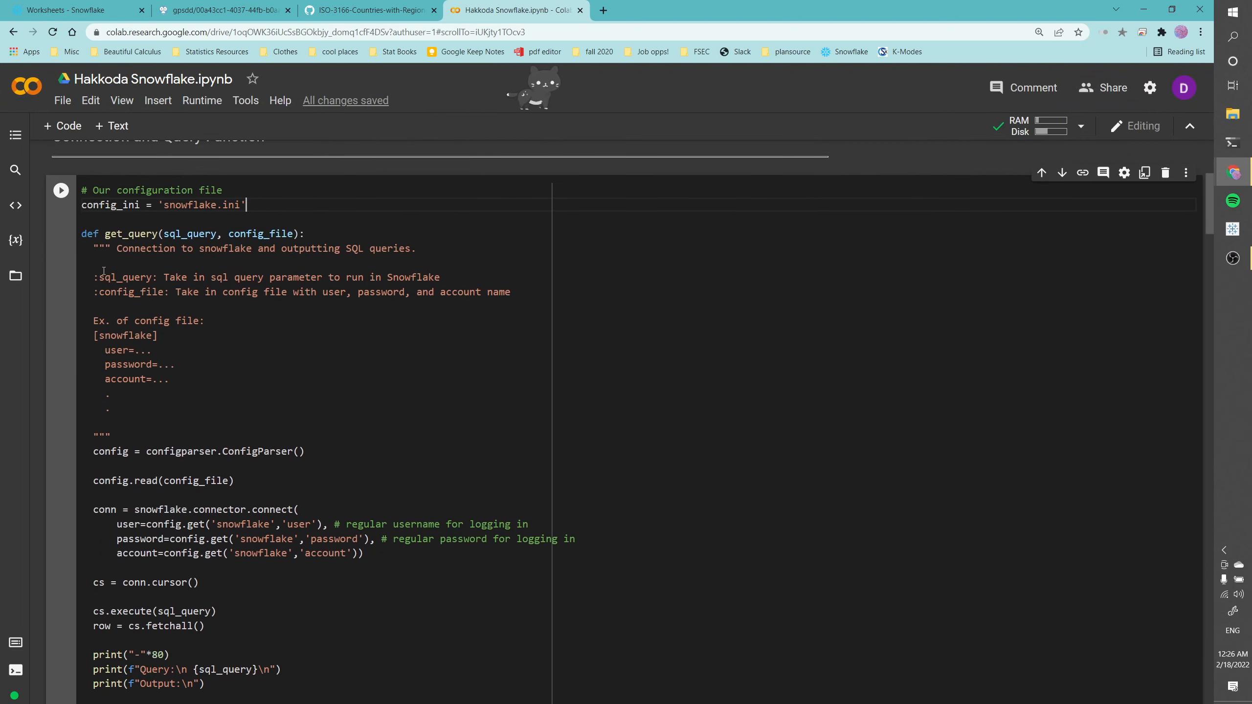
drag(82, 234, 276, 509)
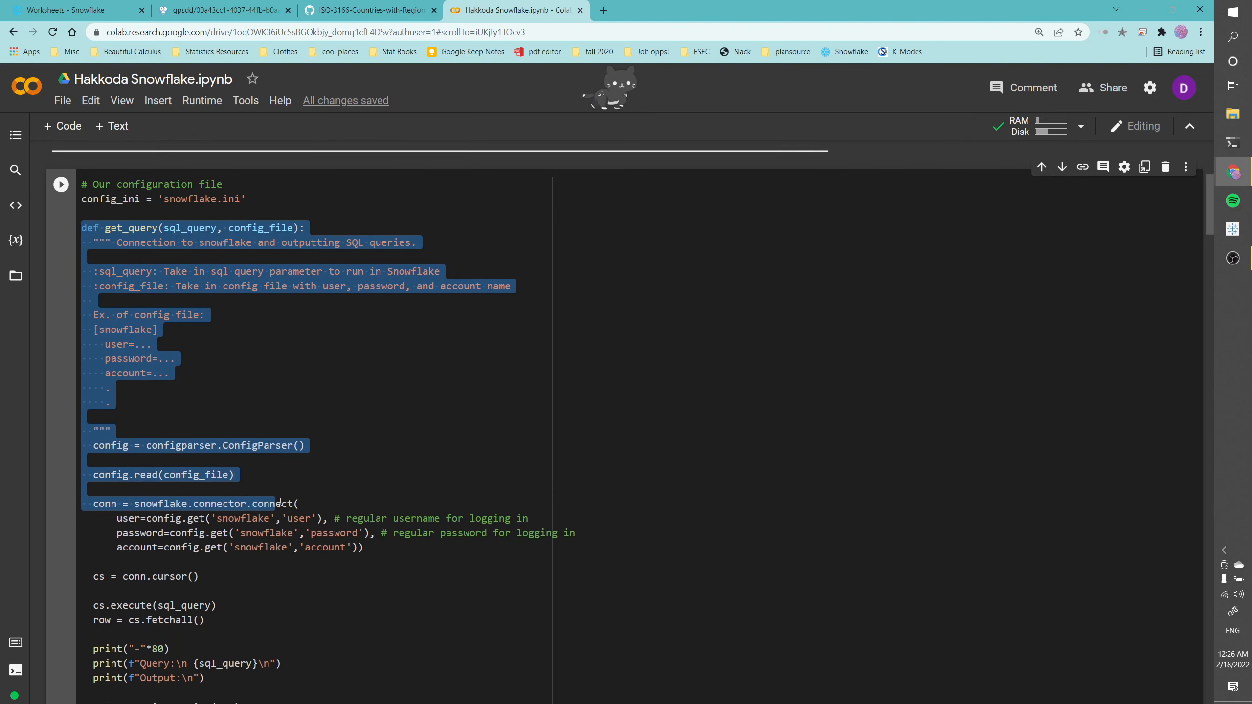
scroll(293, 578, down, 1)
click(293, 578)
scroll(223, 573, up, 1)
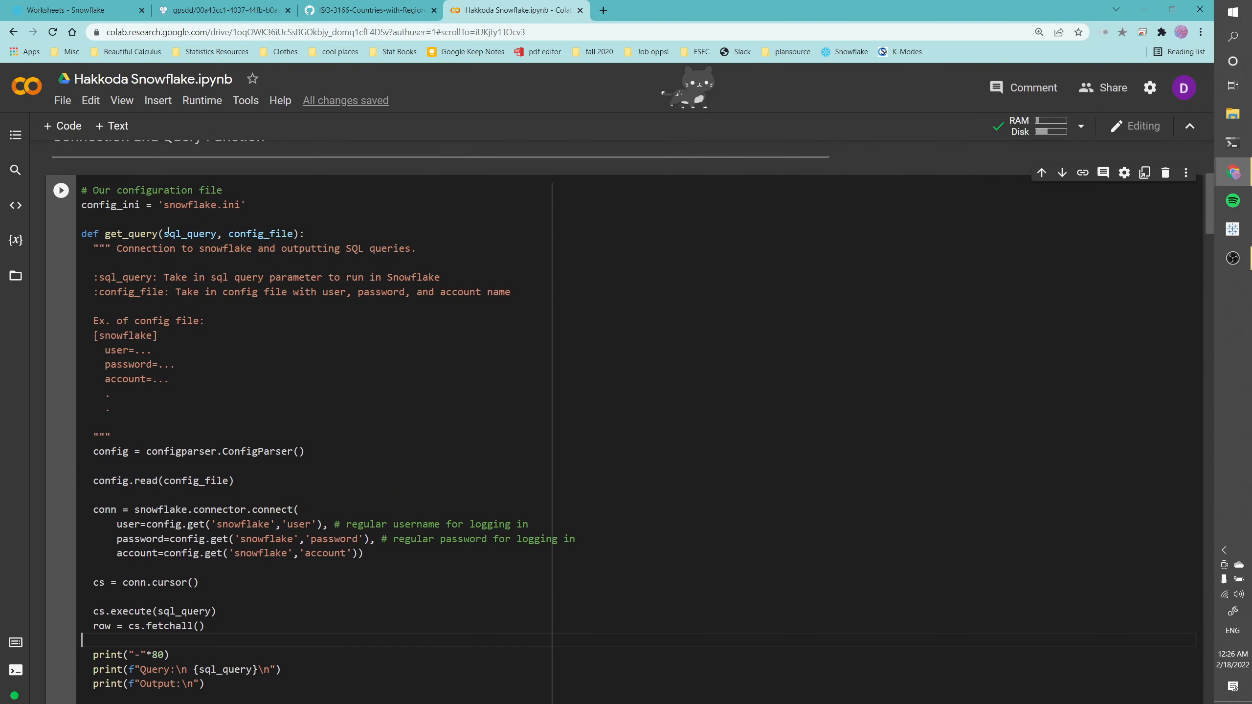
click(223, 235)
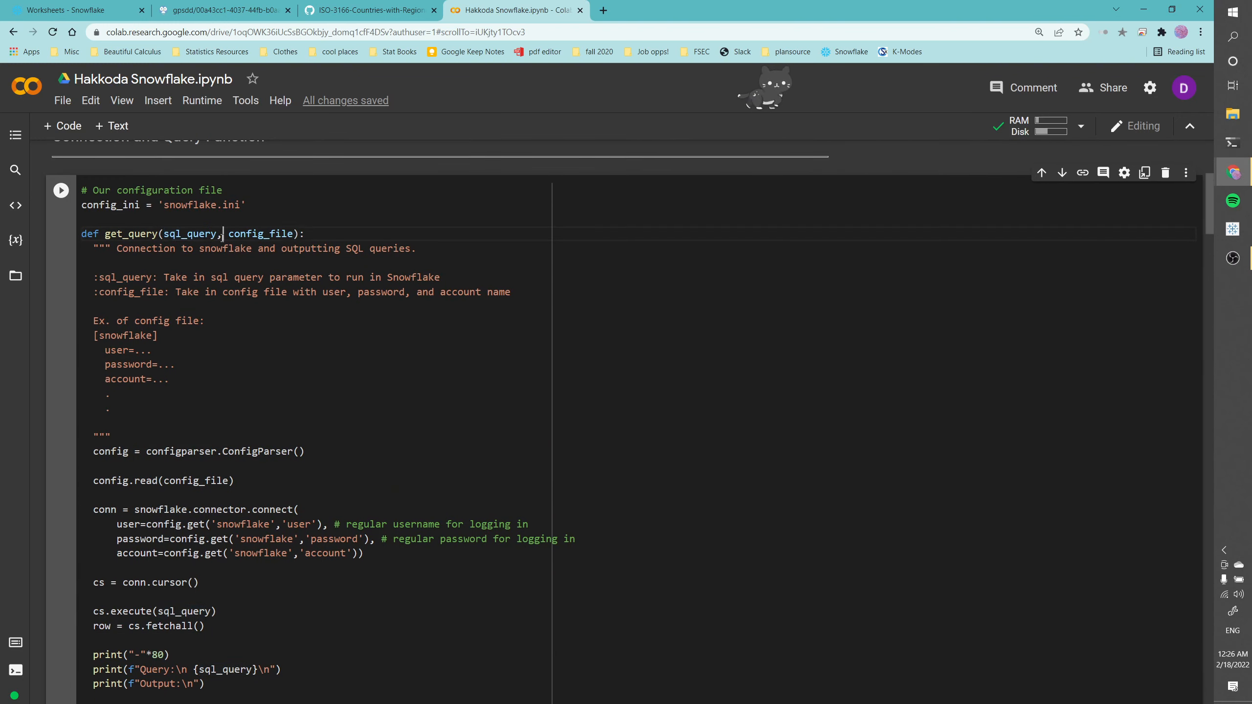
drag(227, 238, 293, 233)
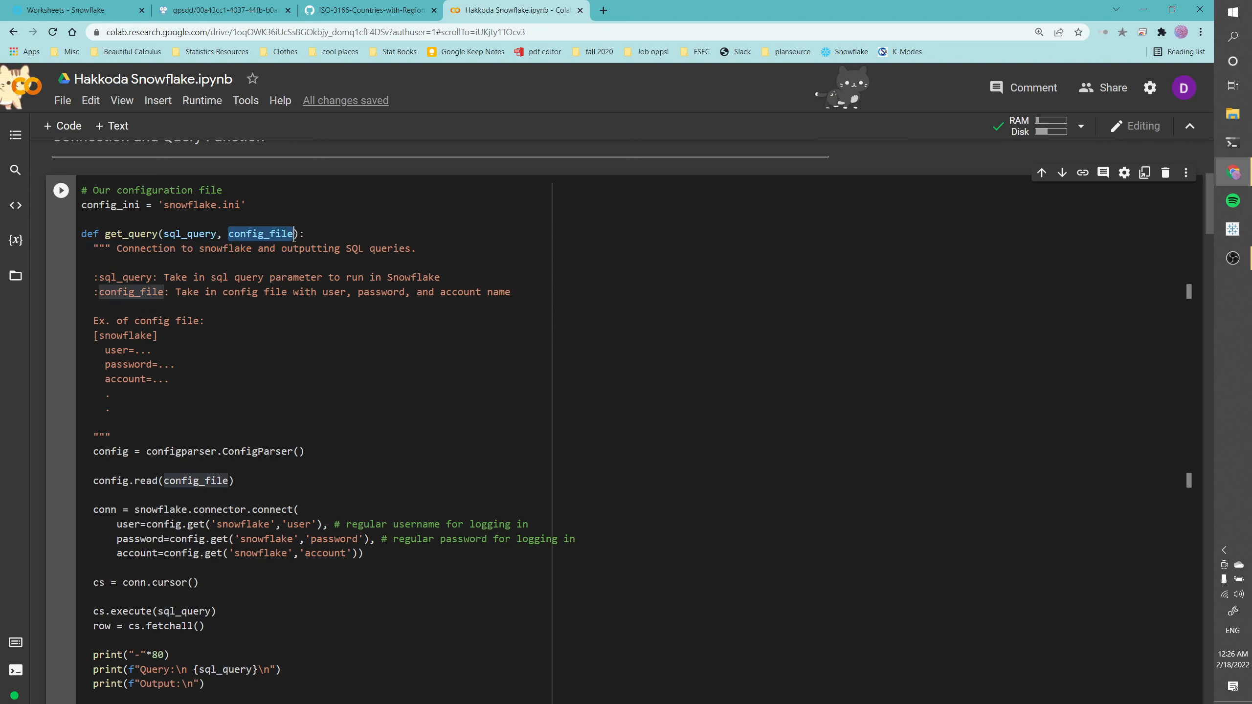
click(207, 350)
drag(111, 481, 255, 565)
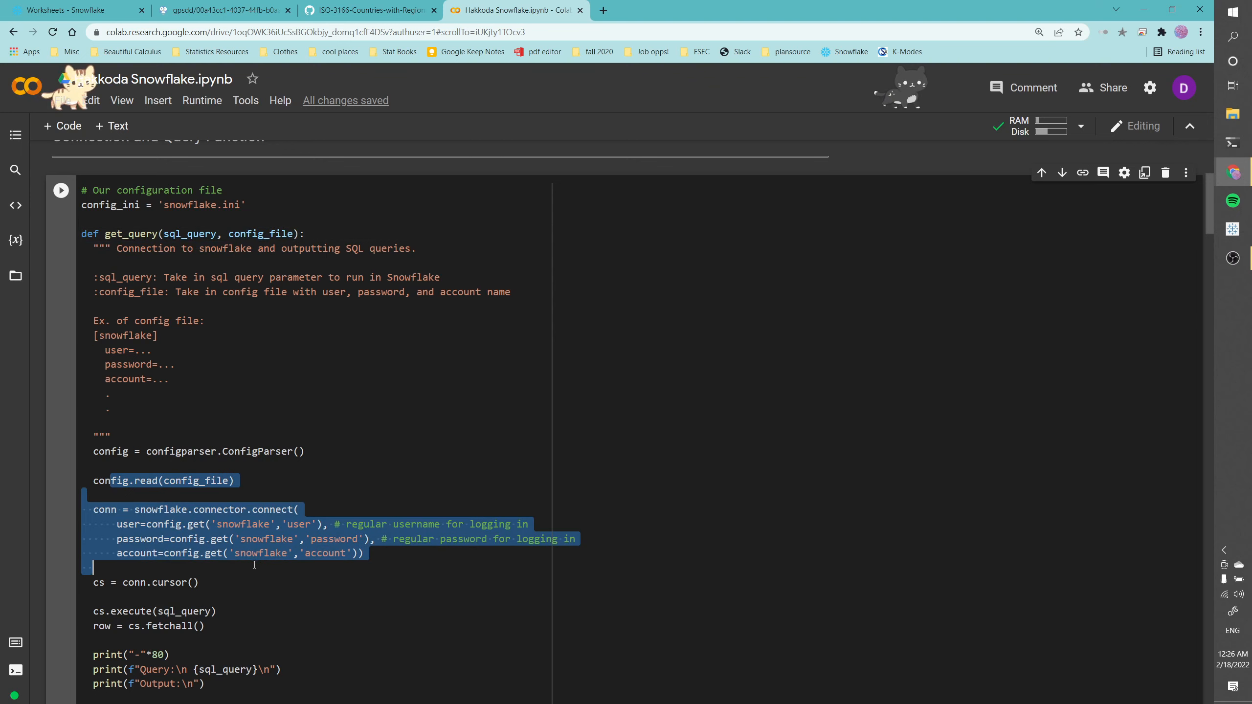
click(387, 569)
scroll(274, 546, down, 3)
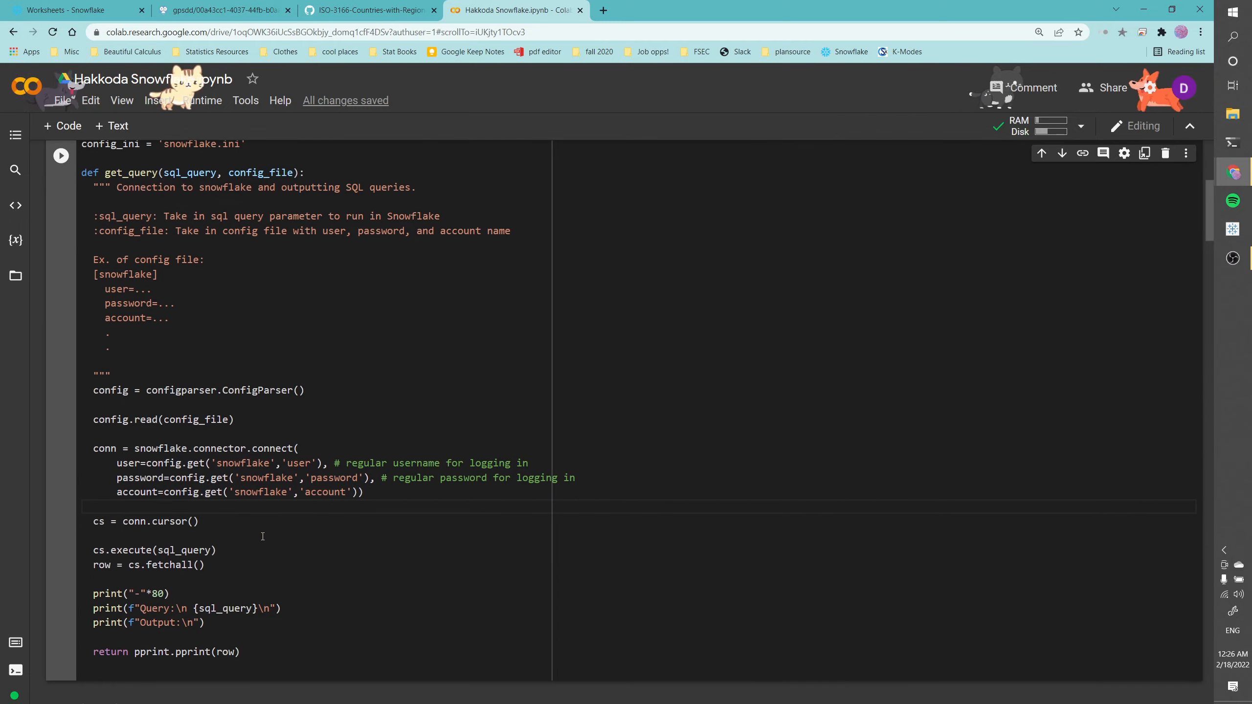
scroll(237, 554, up, 1)
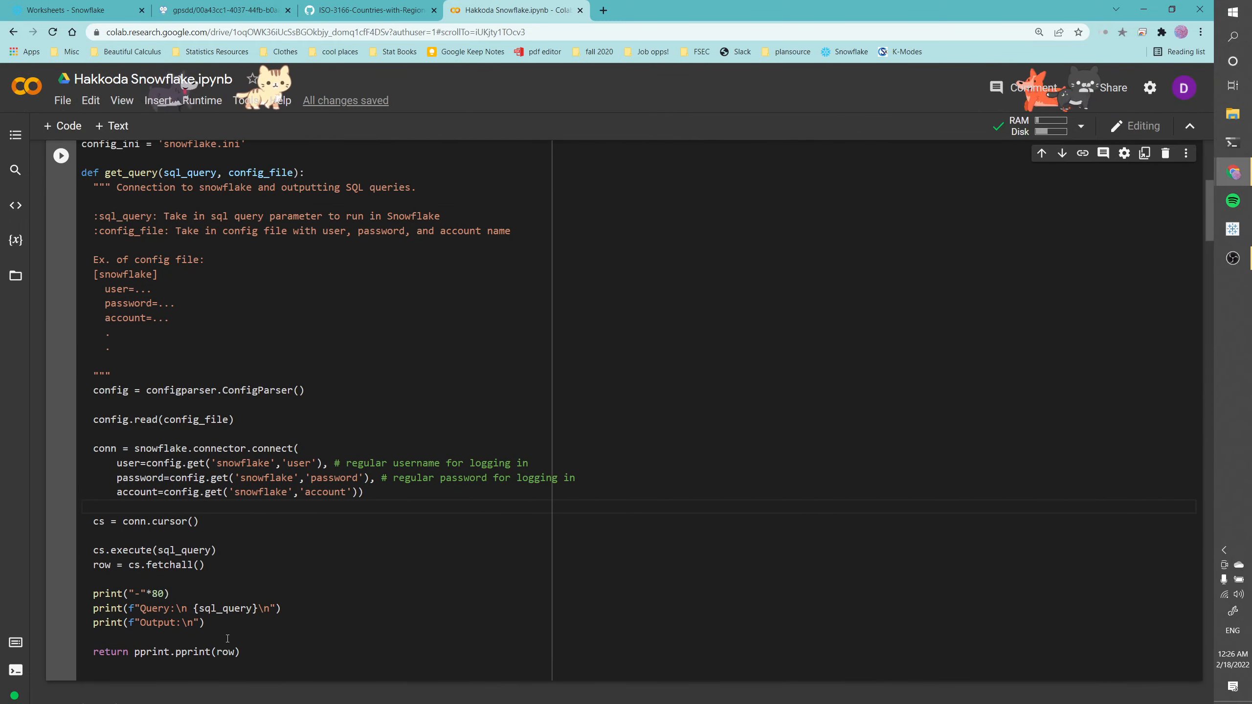
drag(241, 651, 81, 637)
click(286, 610)
scroll(281, 606, up, 1)
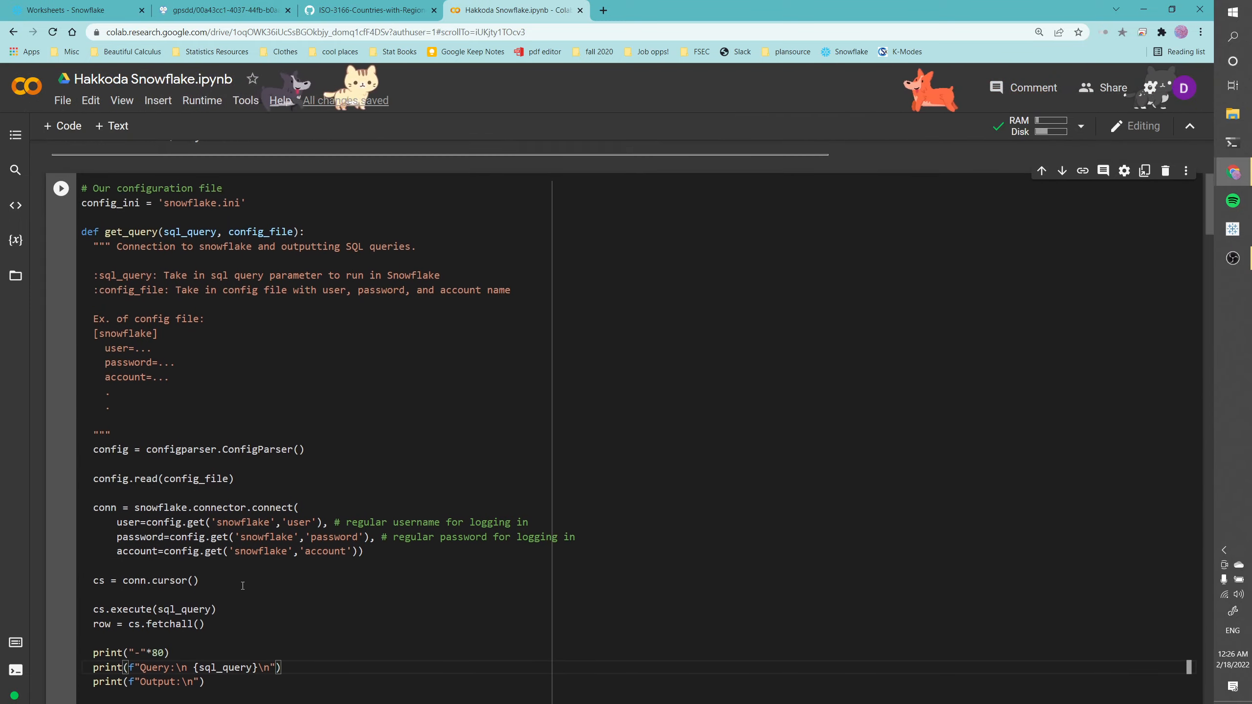
click(276, 584)
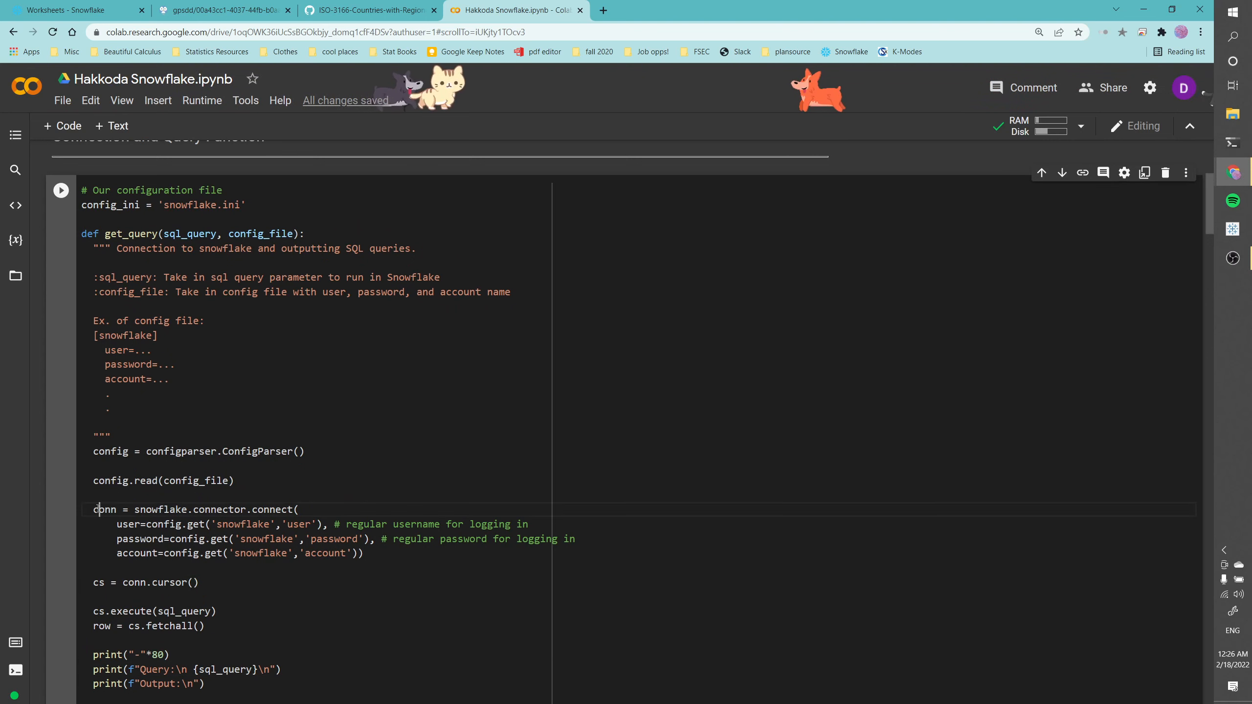
drag(98, 509, 361, 554)
click(364, 554)
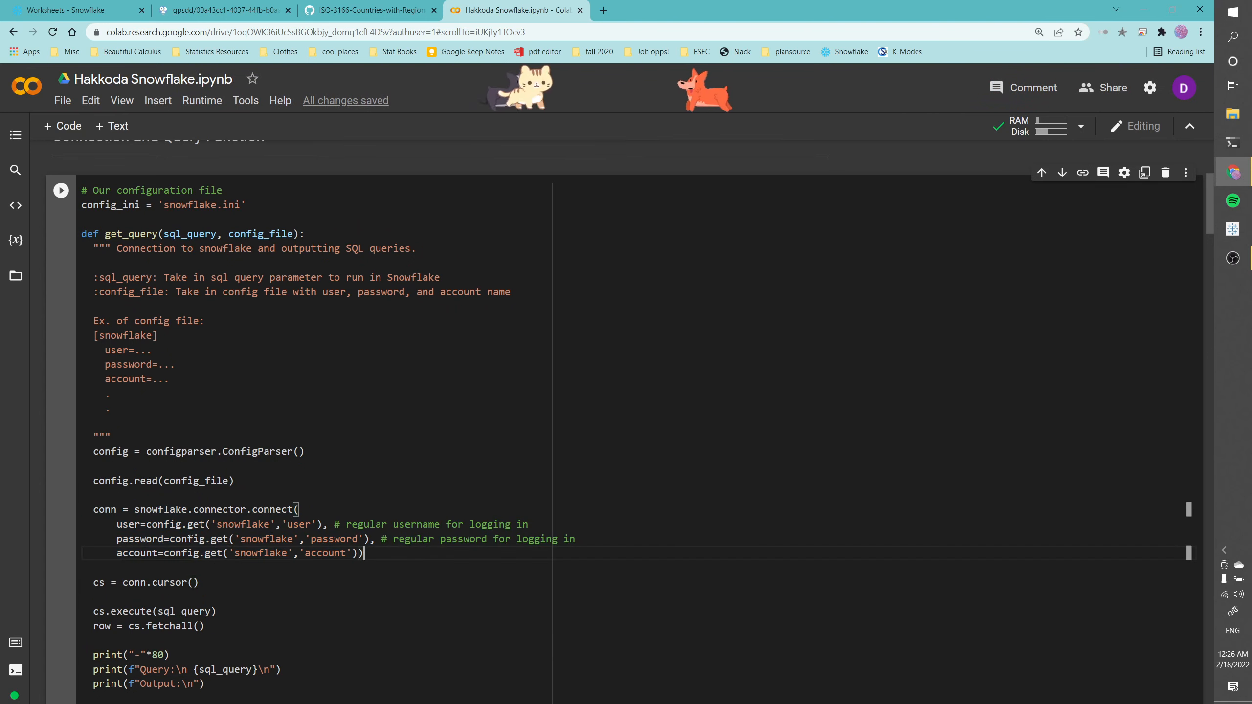
drag(117, 525, 153, 526)
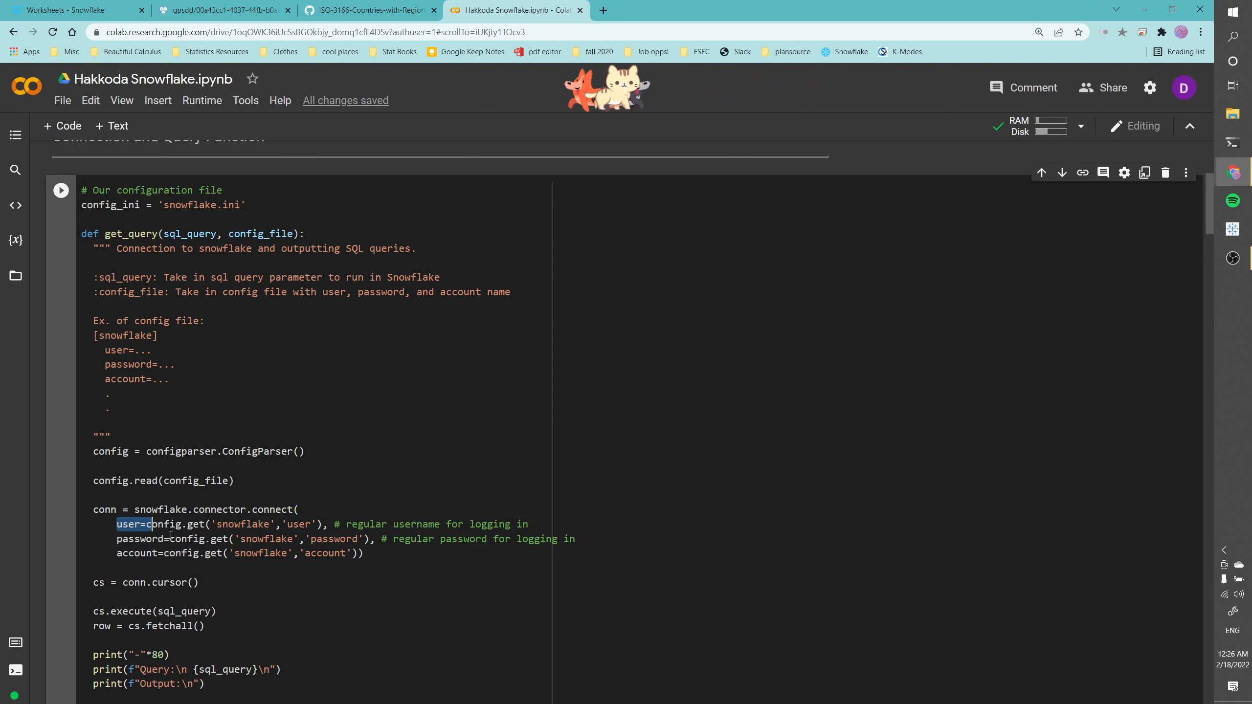
click(260, 552)
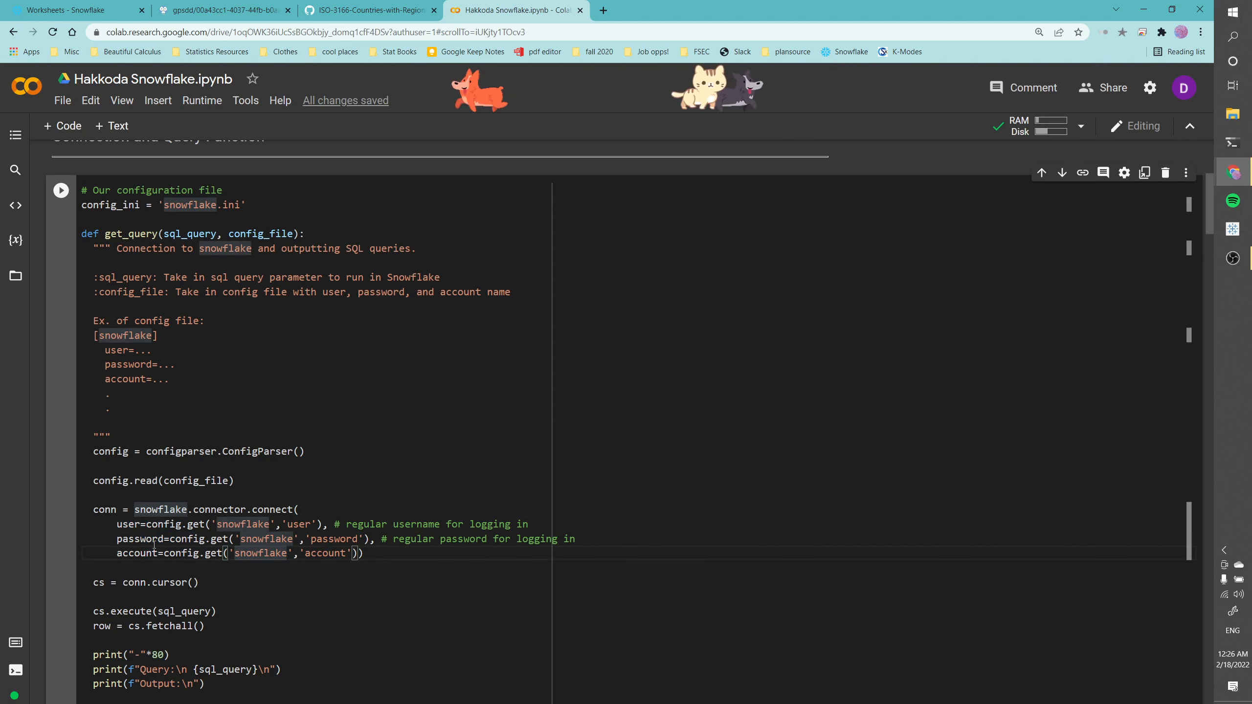
scroll(148, 262, down, 1)
drag(147, 263, 216, 549)
click(298, 579)
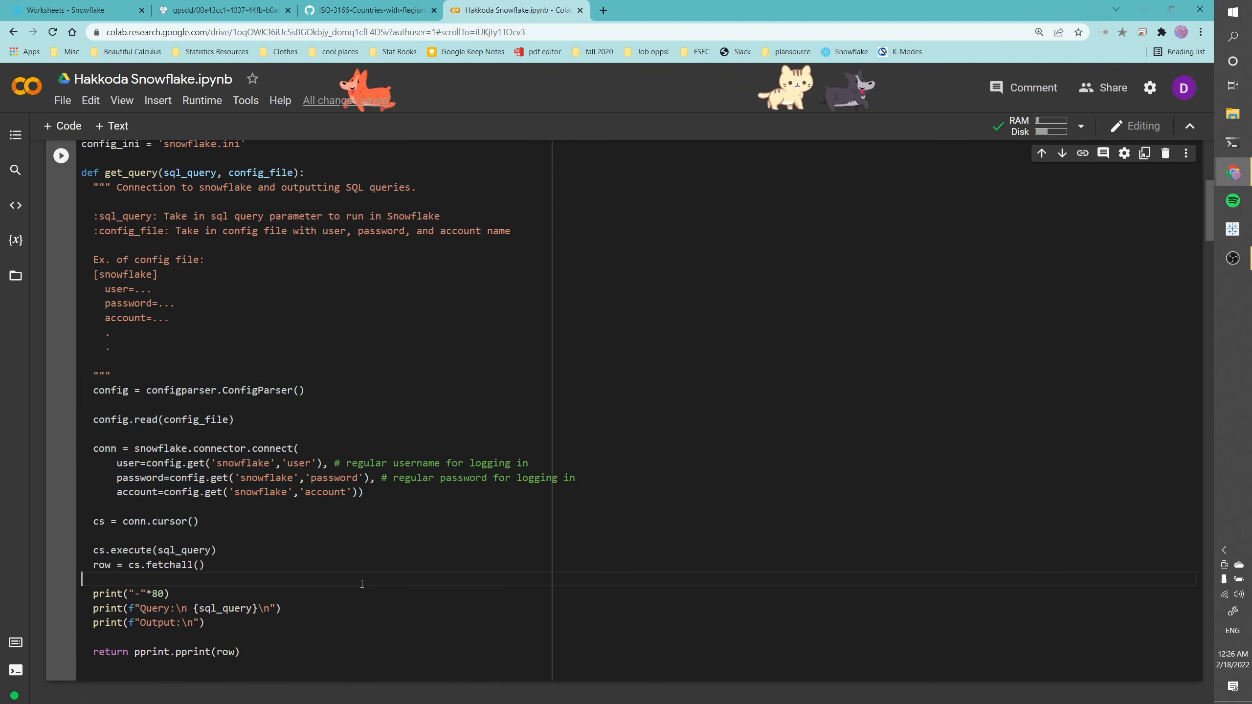
scroll(299, 534, down, 5)
scroll(298, 534, down, 1)
click(292, 512)
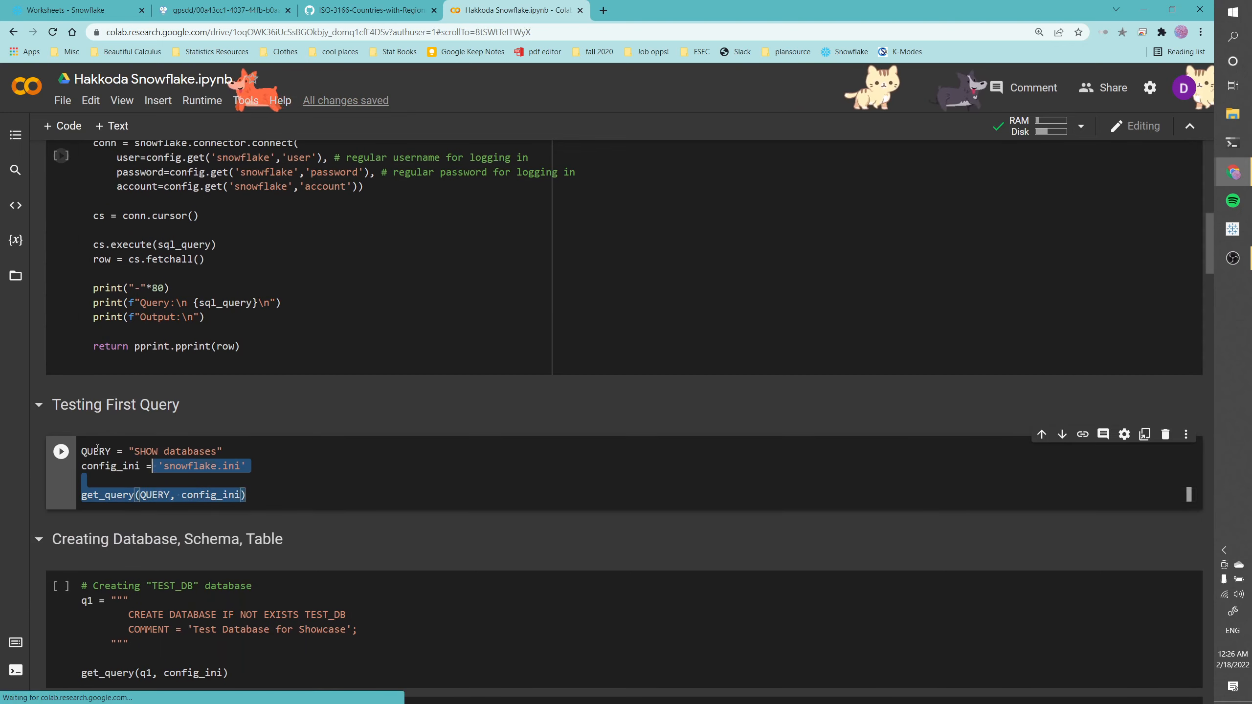
Run the library-import cell and the get_query connection cell.
scroll(310, 459, up, 12)
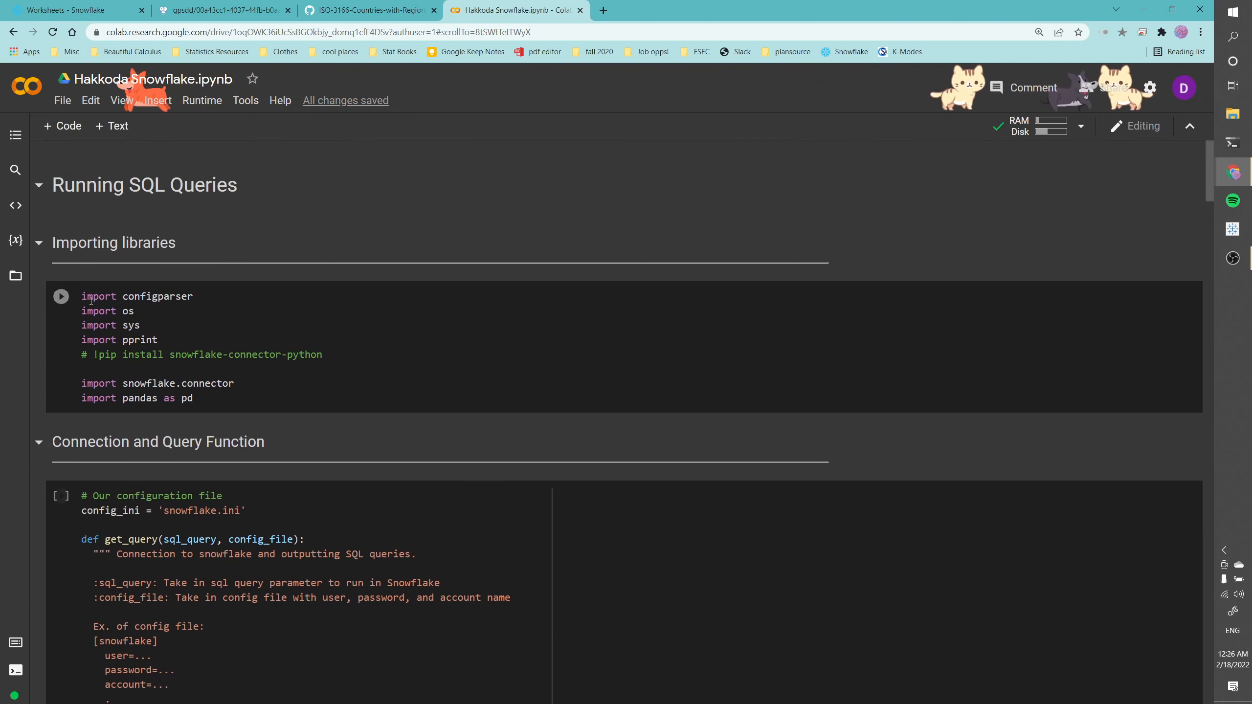
click(154, 368)
scroll(157, 403, down, 4)
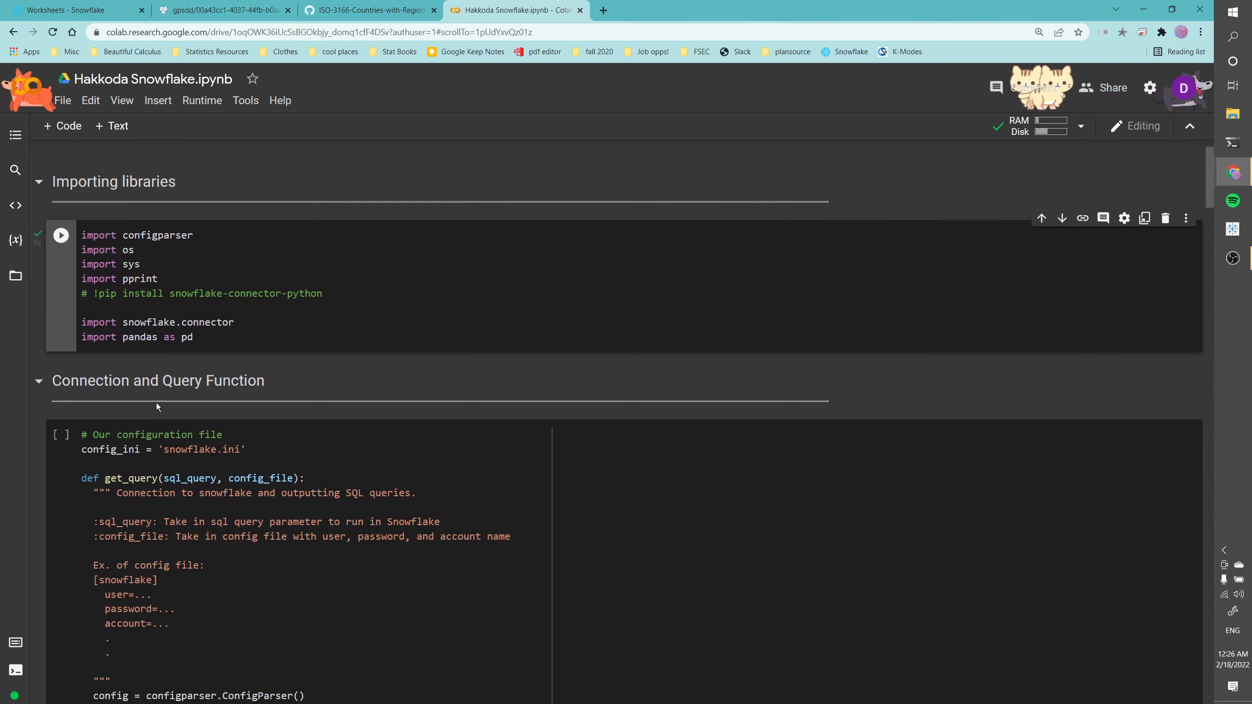
click(61, 313)
scroll(116, 234, down, 4)
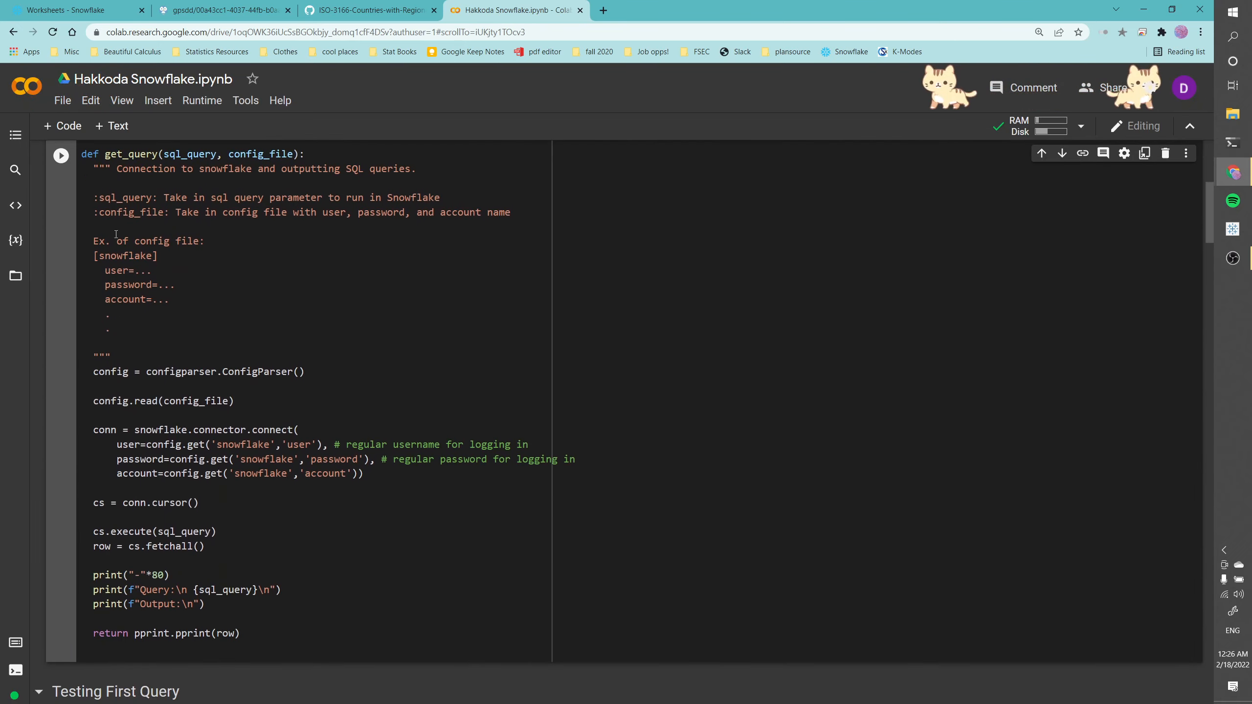
scroll(64, 345, down, 6)
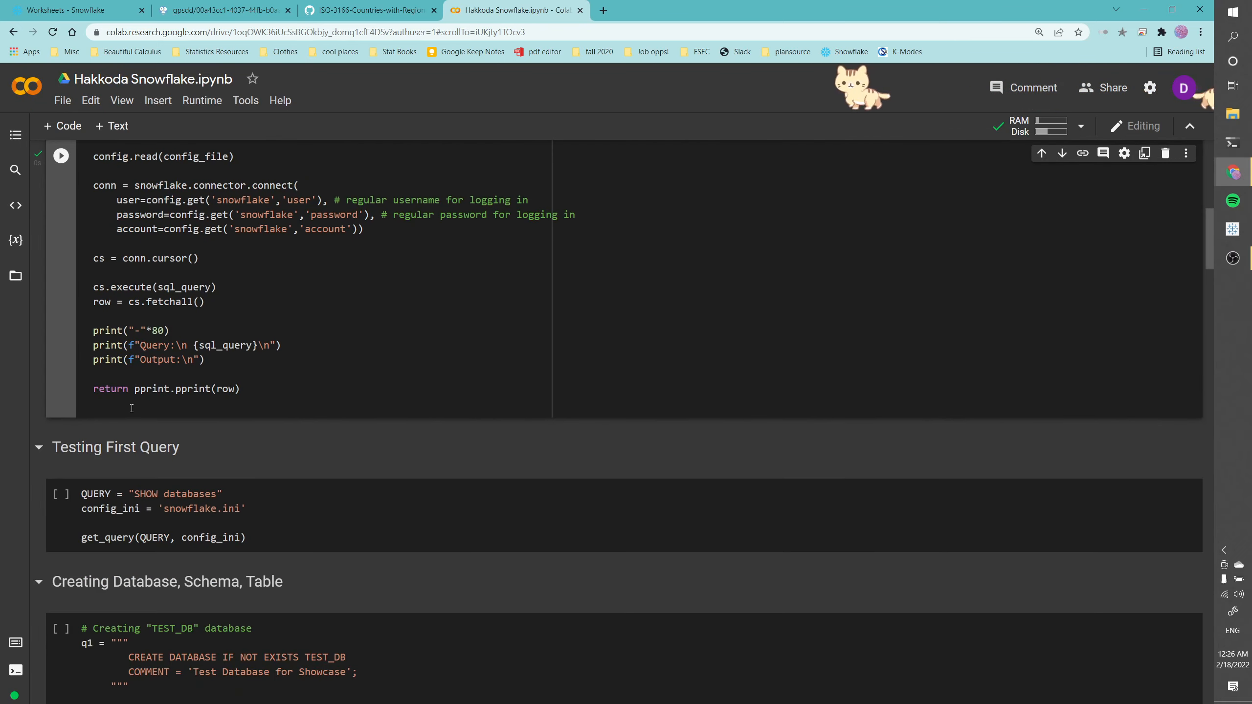
Run the SHOW databases test query and check it returns SNOWFLAKE and SNOWFLAKE_SAMPLE_DATA.
drag(134, 432, 211, 447)
click(212, 443)
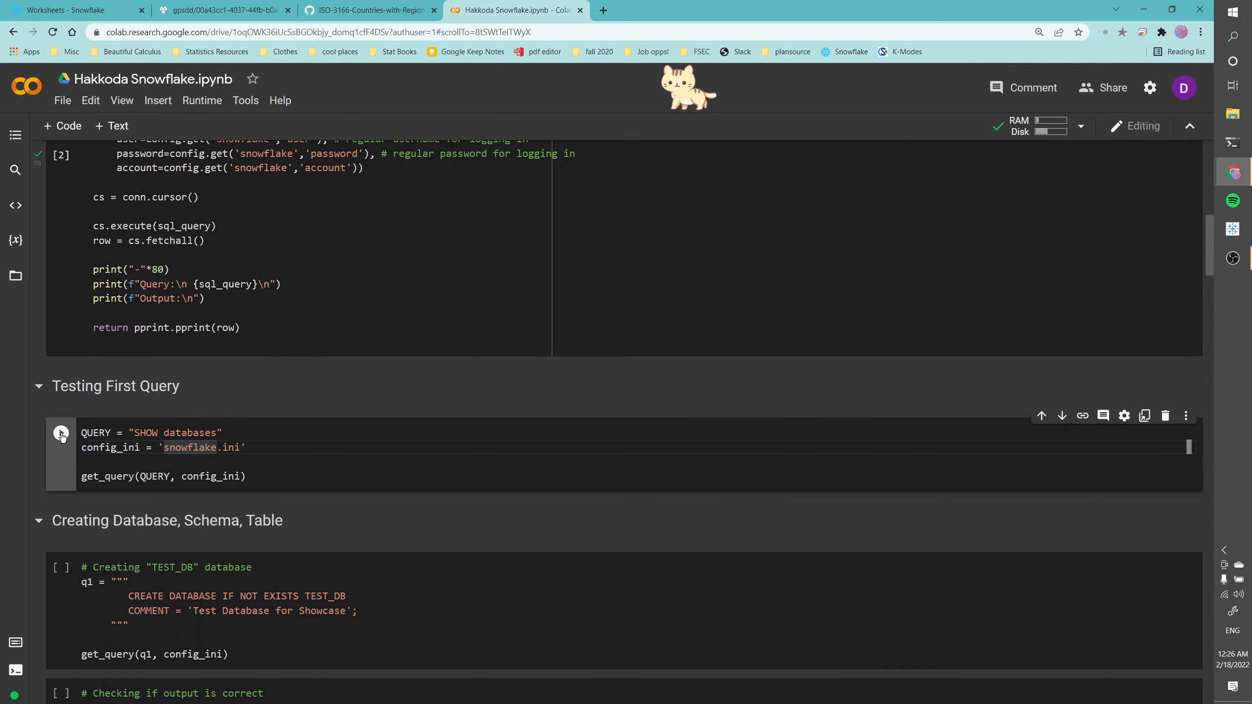
click(61, 433)
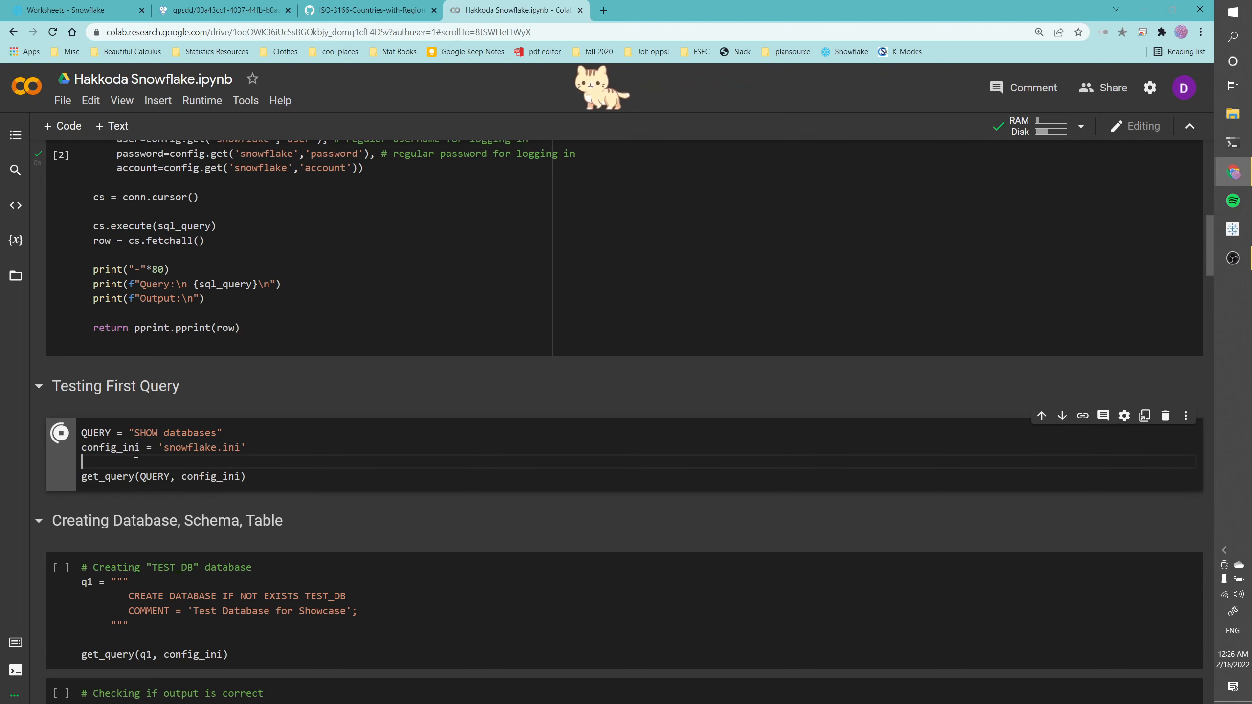
scroll(45, 452, down, 4)
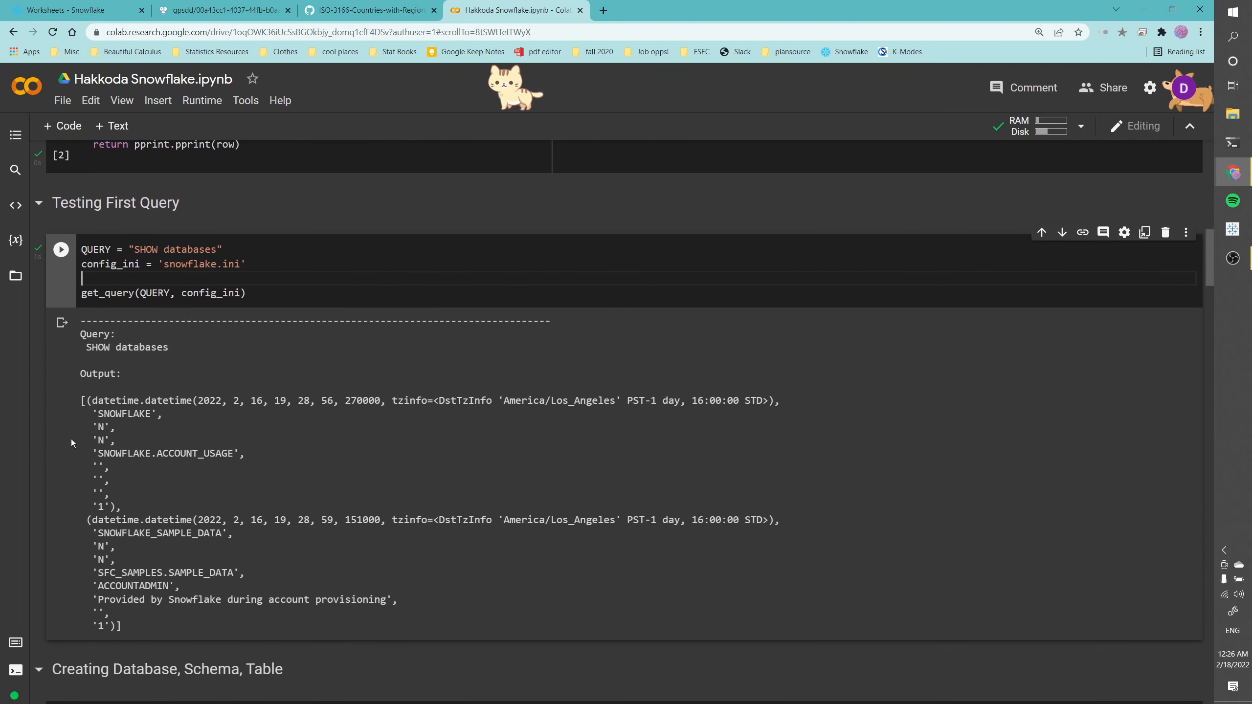
scroll(70, 439, down, 1)
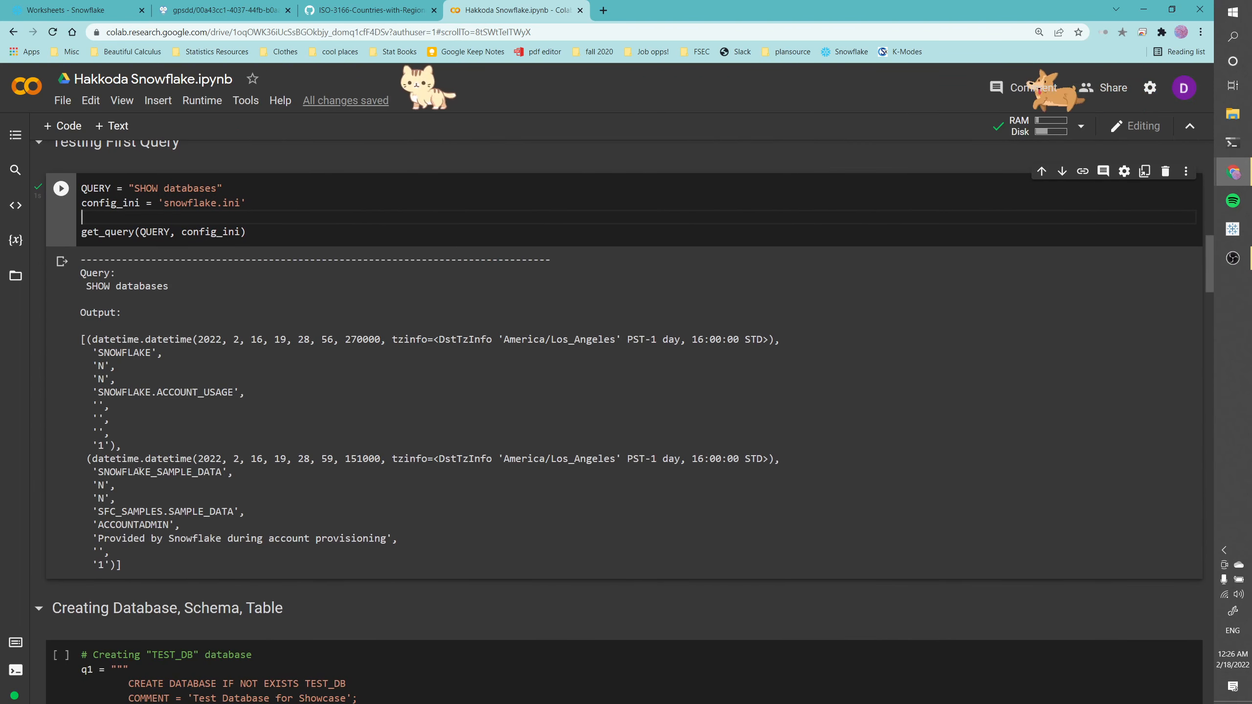
drag(127, 471, 195, 472)
click(185, 449)
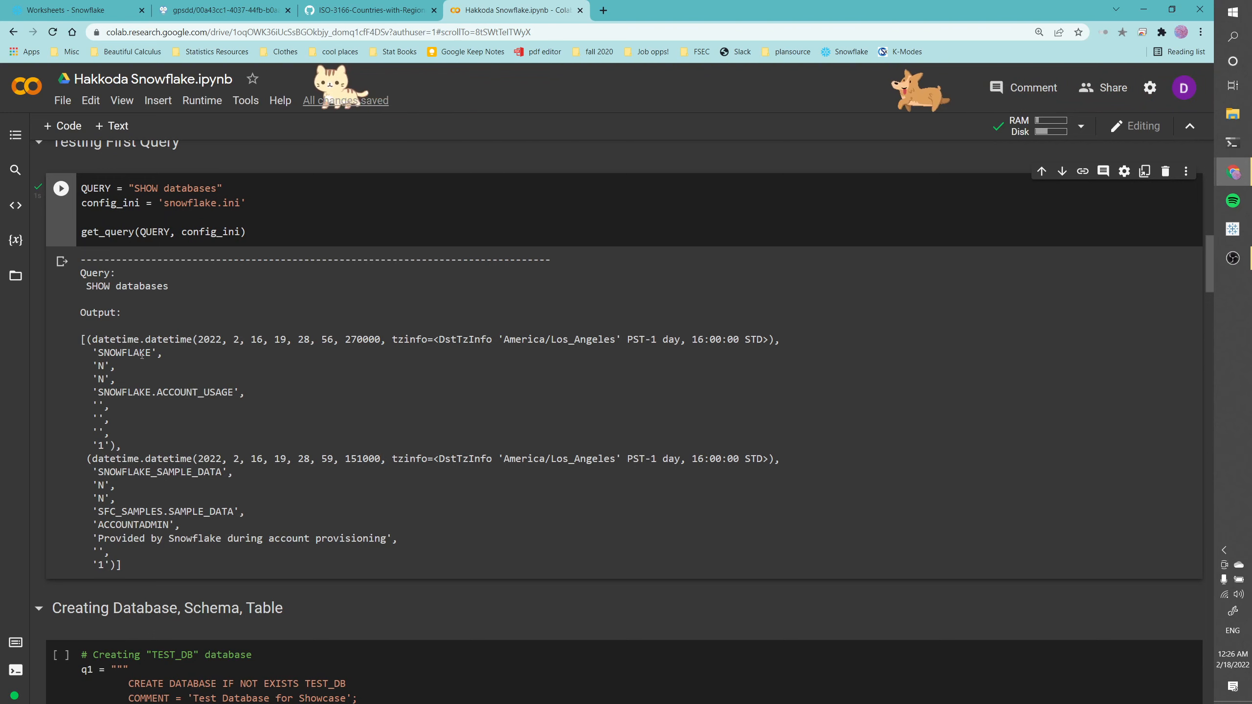
click(108, 18)
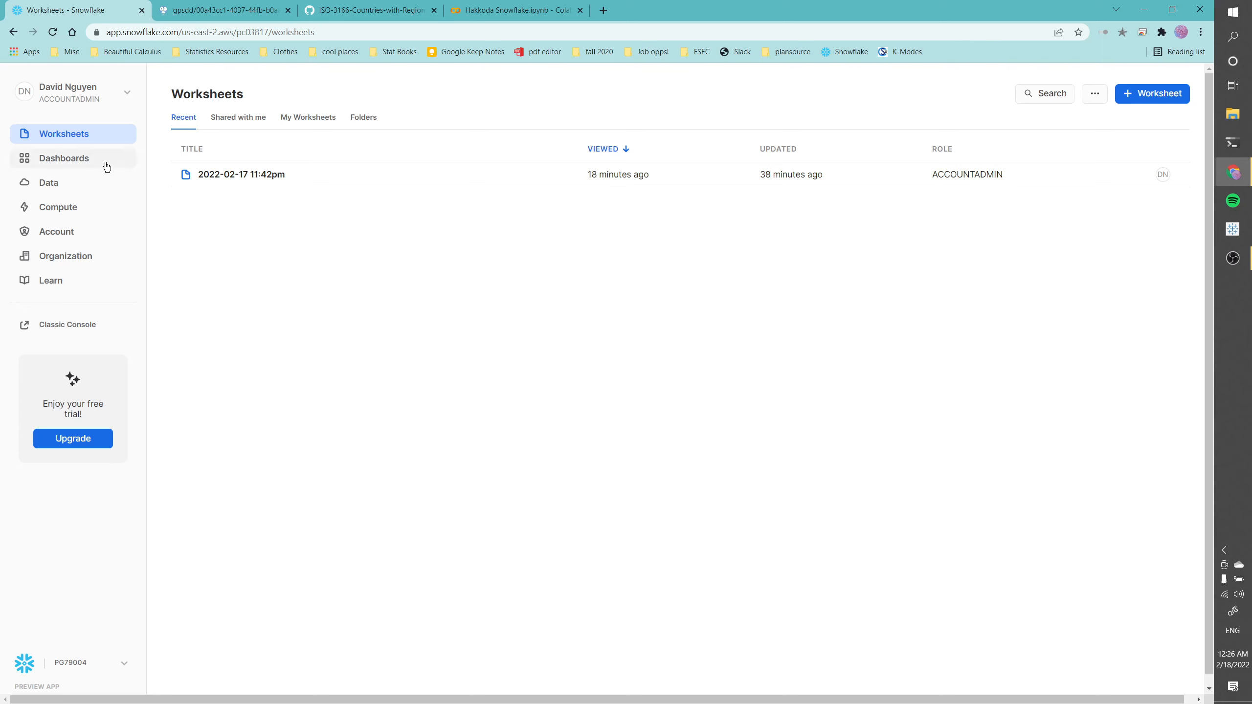
Confirm Snowflake's Databases list shows only SNOWFLAKE and SNOWFLAKE_SAMPLE_DATA, then return to Colab.
click(91, 184)
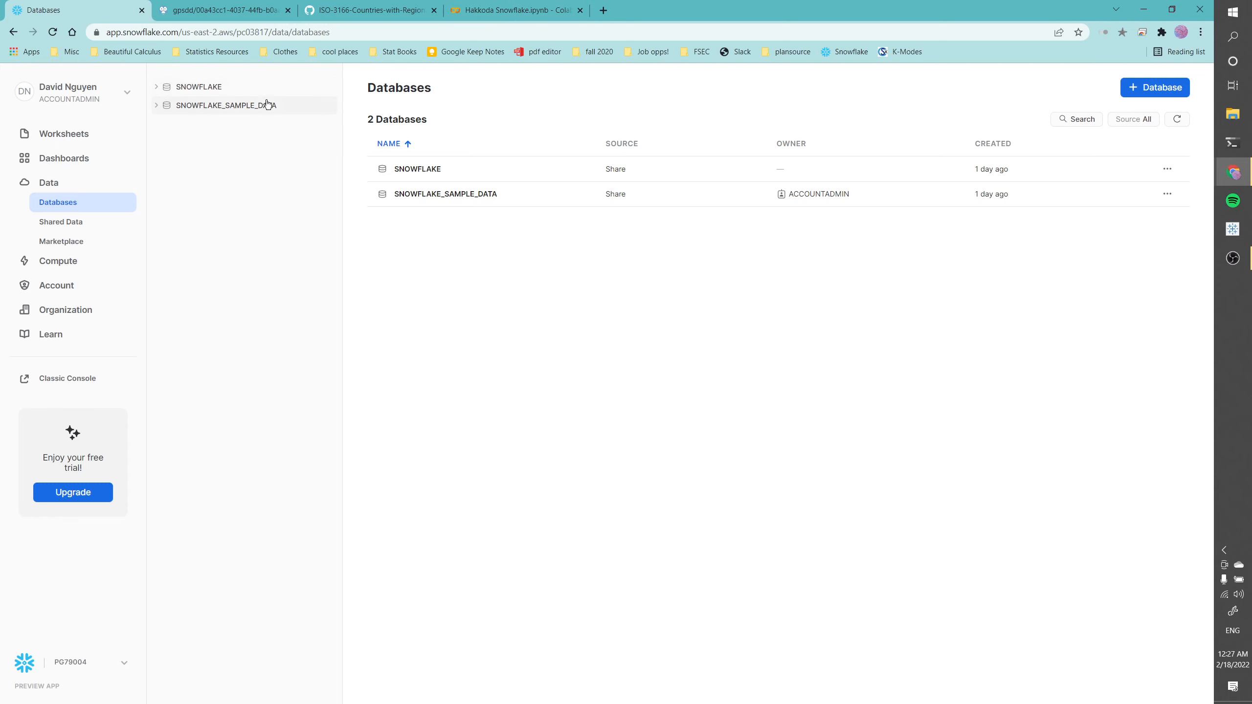
click(505, 15)
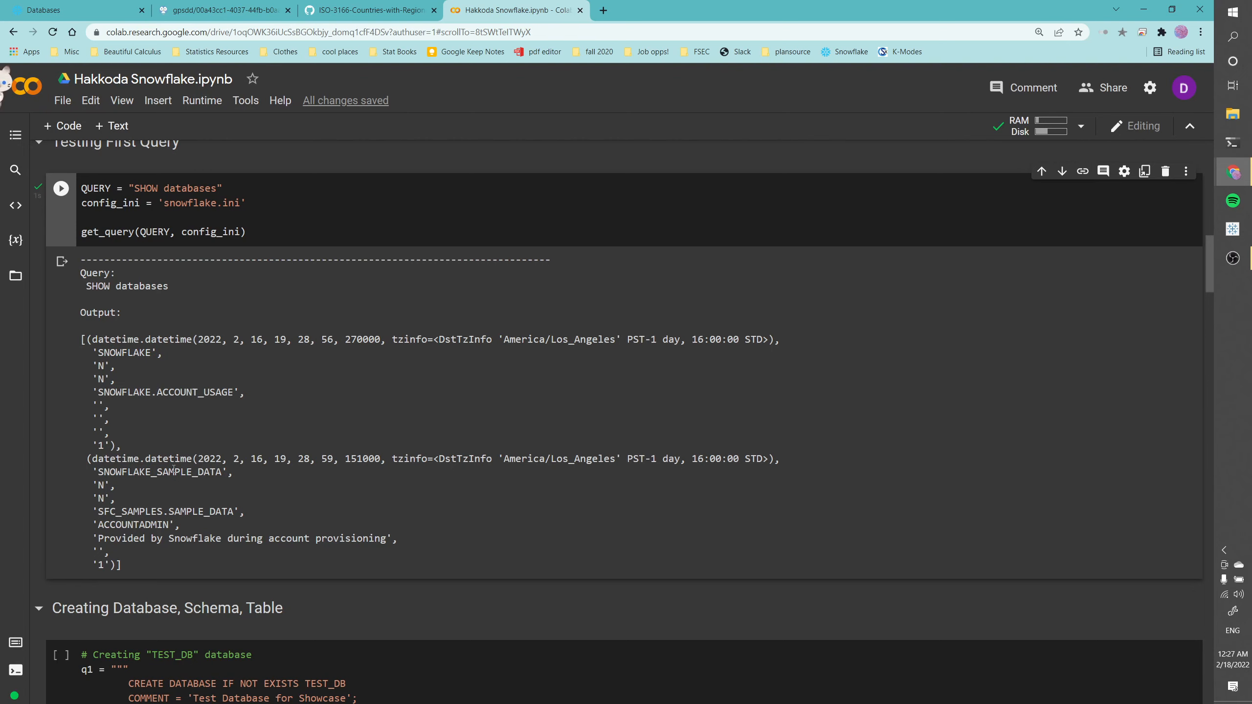
Review the CREATE DATABASE TEST_DB statement and run the SHOW DATABASES LIKE 'TEST%' check.
scroll(174, 468, down, 4)
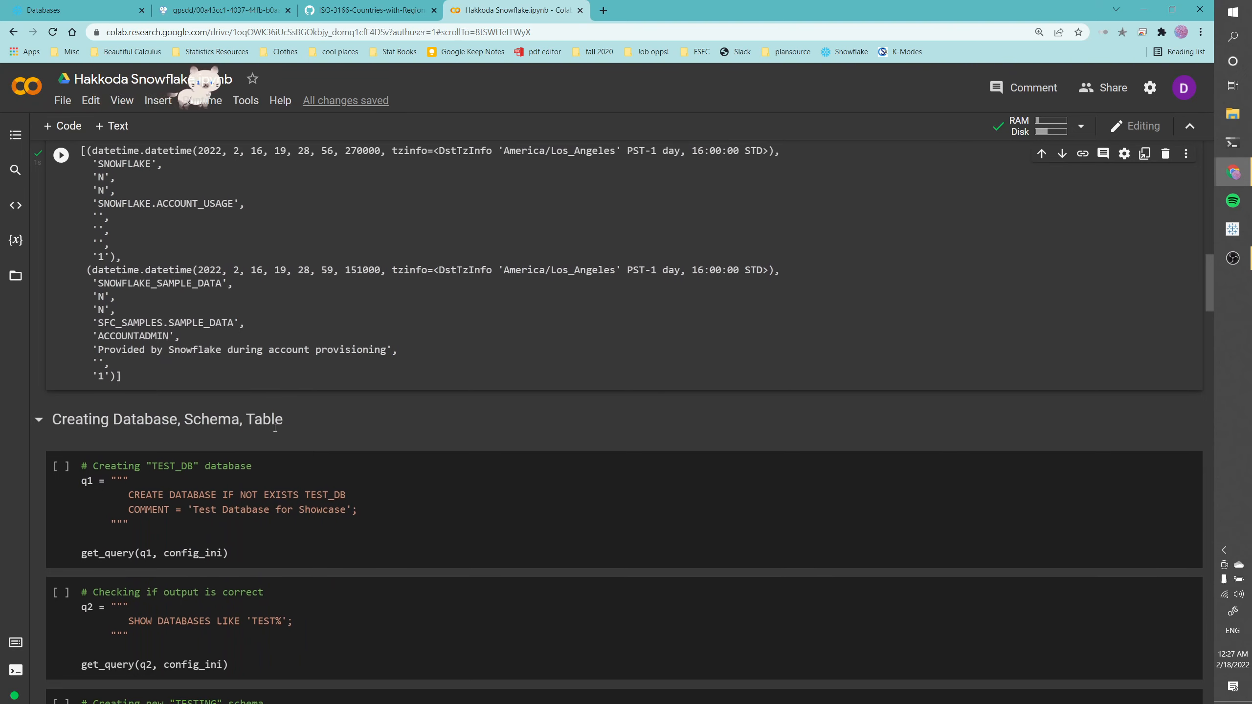
scroll(167, 455, down, 1)
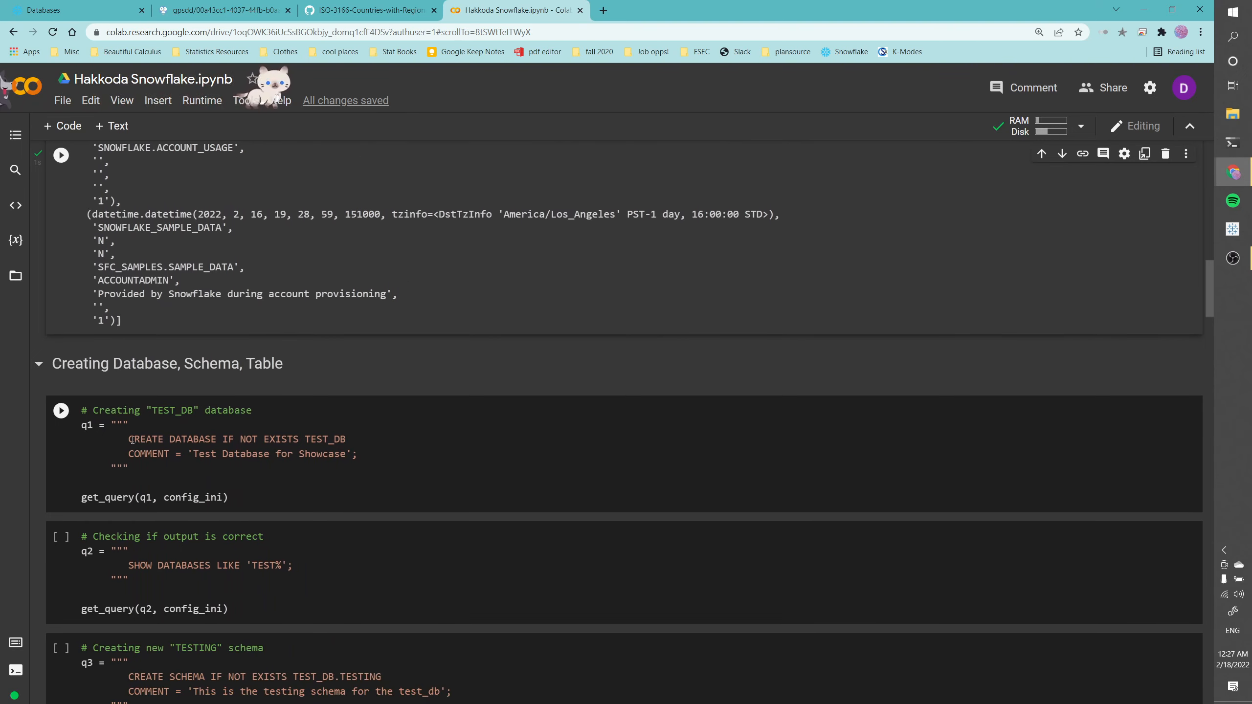
drag(128, 435, 354, 454)
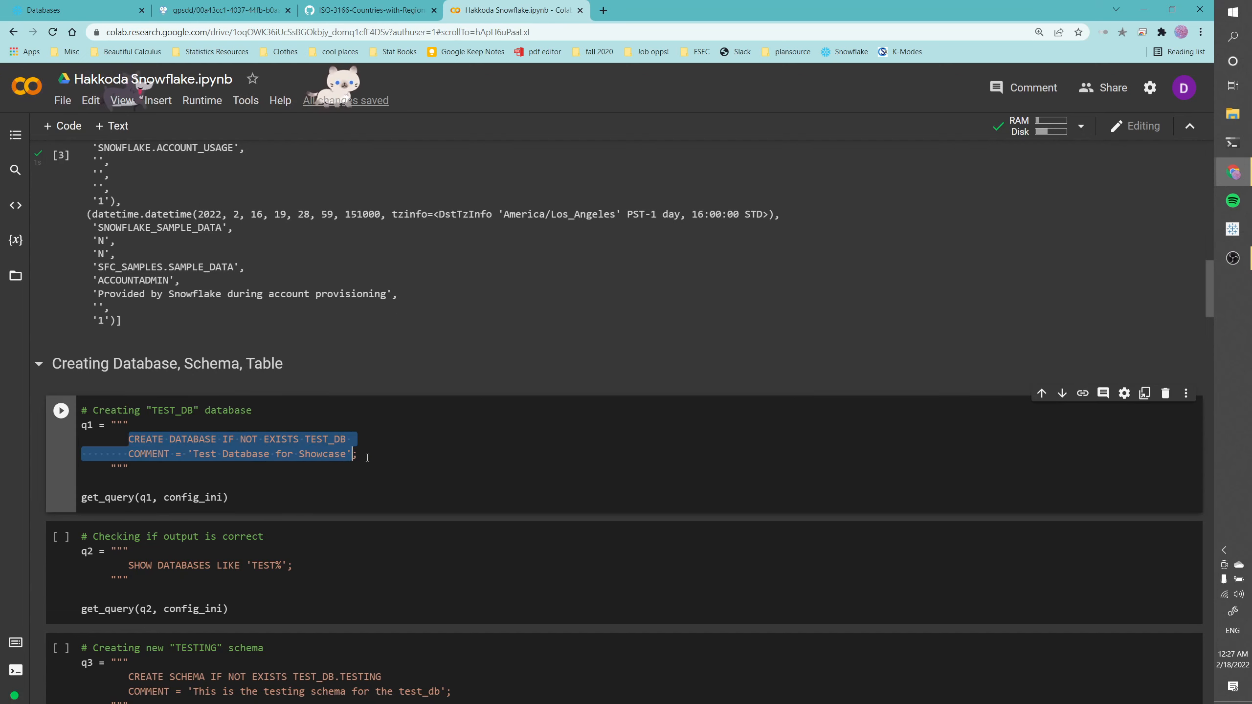
click(368, 458)
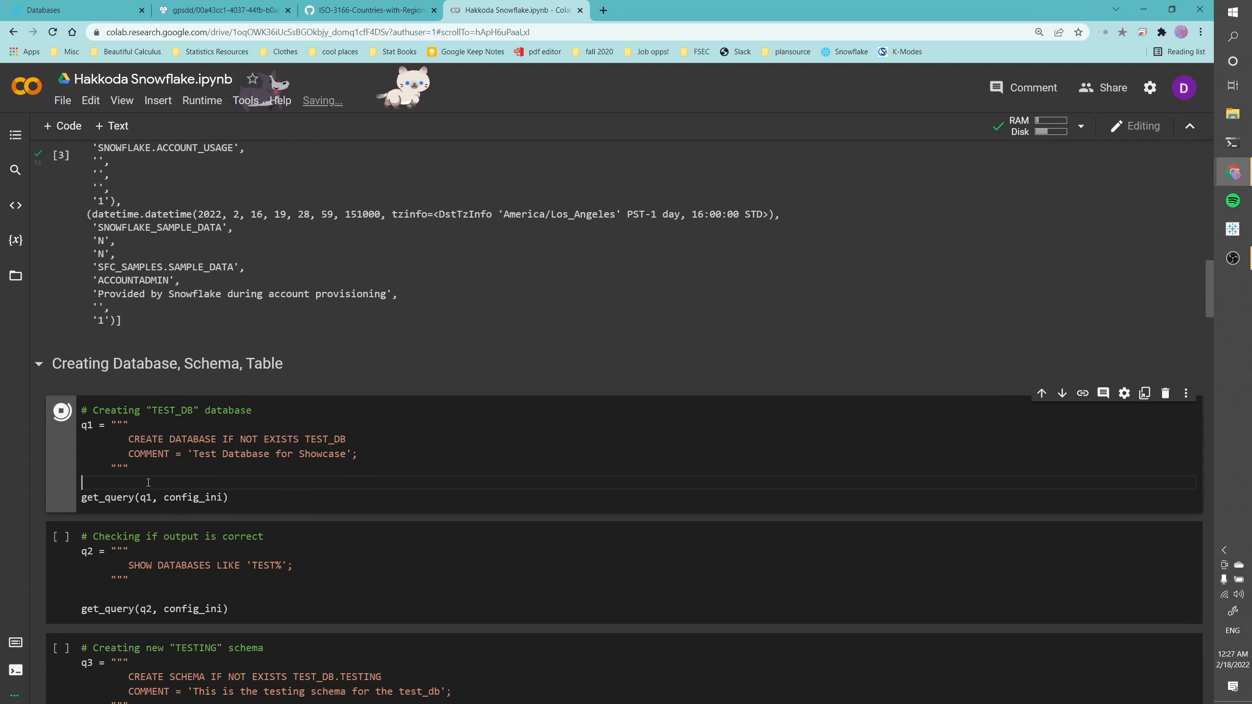
scroll(138, 466, down, 2)
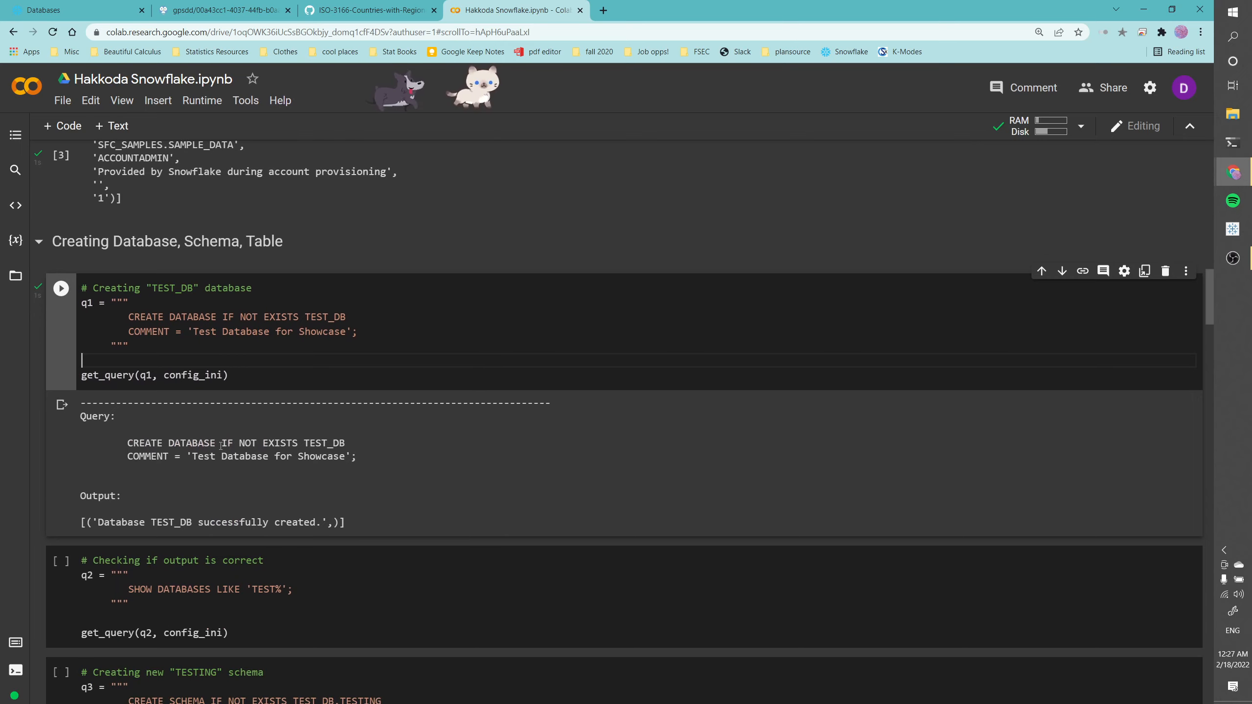
scroll(216, 456, down, 1)
scroll(223, 446, down, 1)
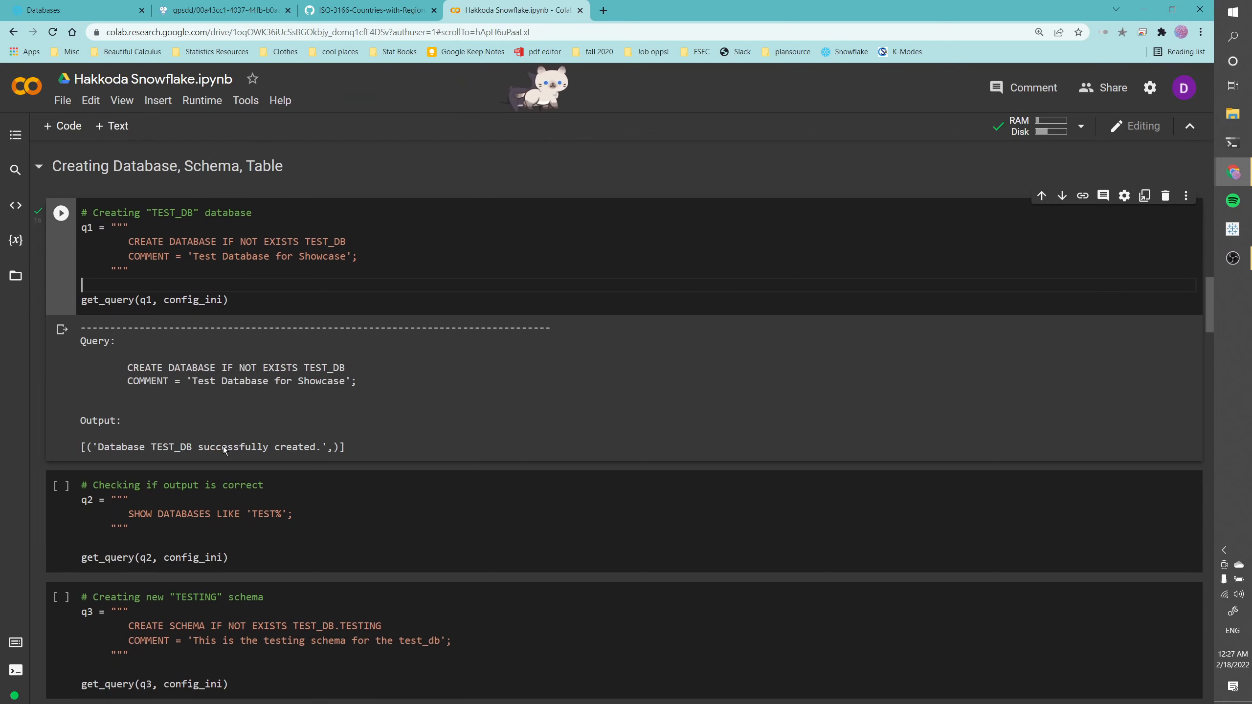
click(189, 480)
key(ctrl+Return)
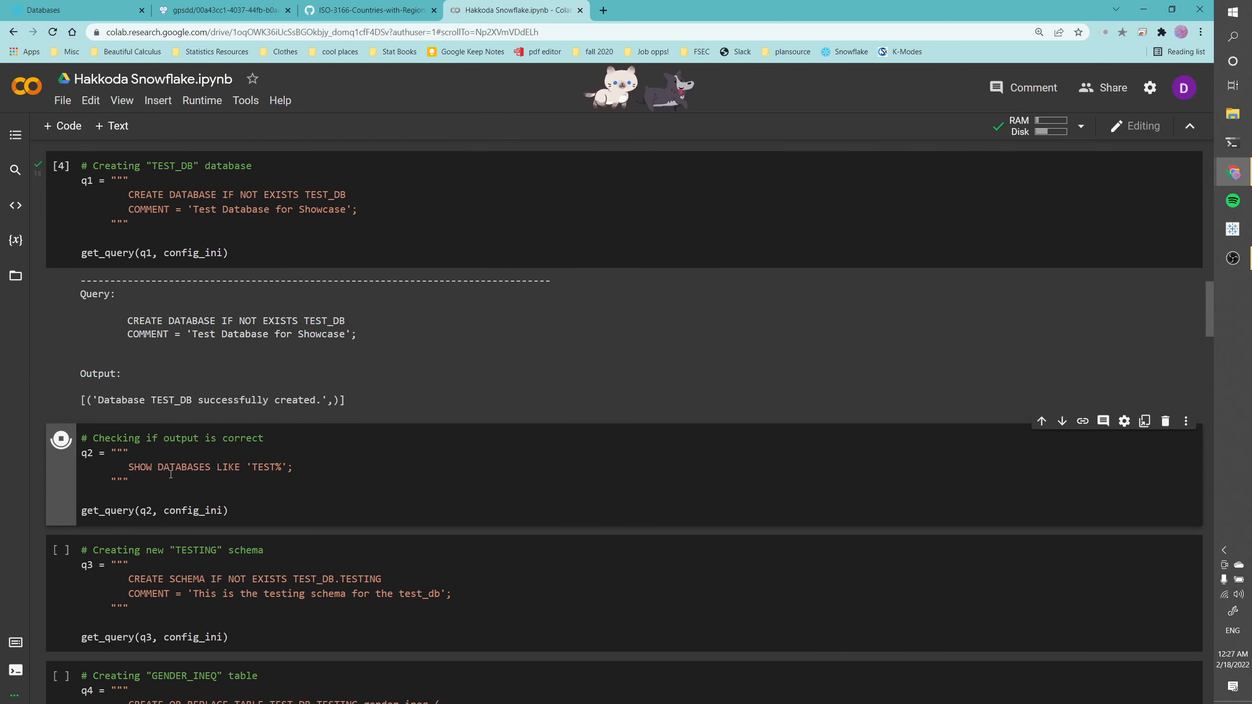
Verify the output lists TEST_DB with comment 'Test Database for Showcase'.
scroll(60, 460, down, 1)
scroll(196, 356, up, 3)
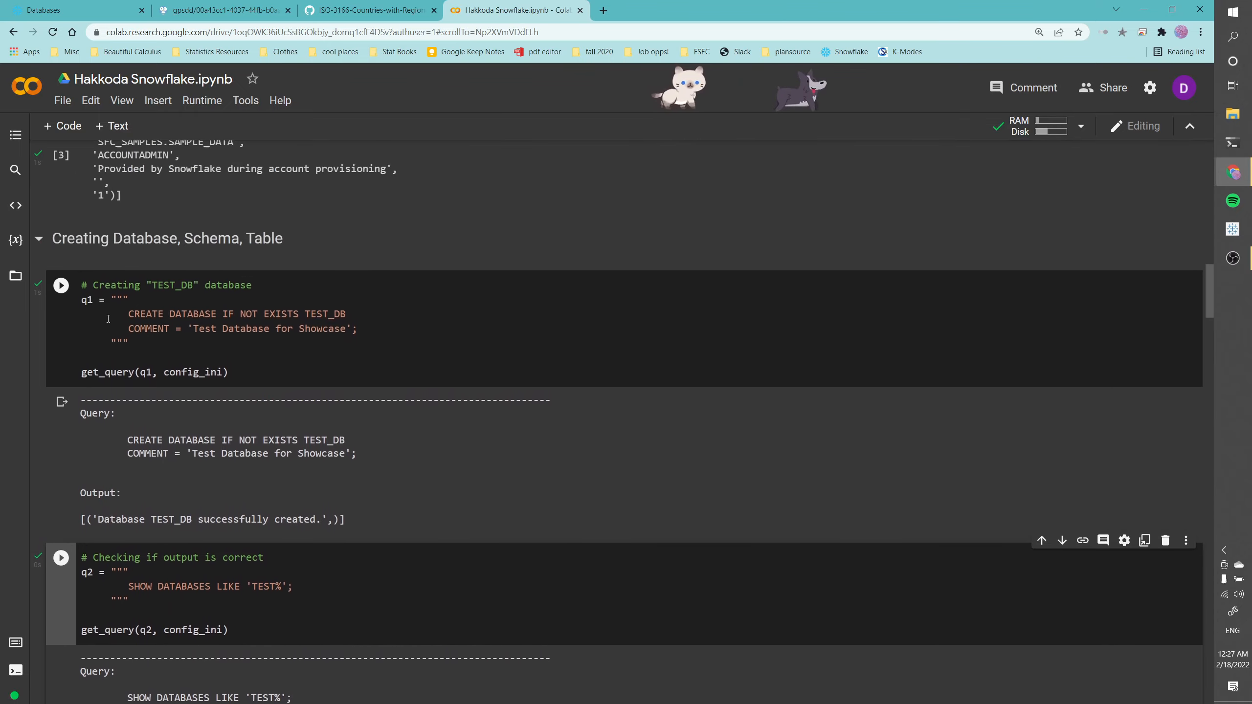
drag(134, 317, 345, 335)
click(353, 336)
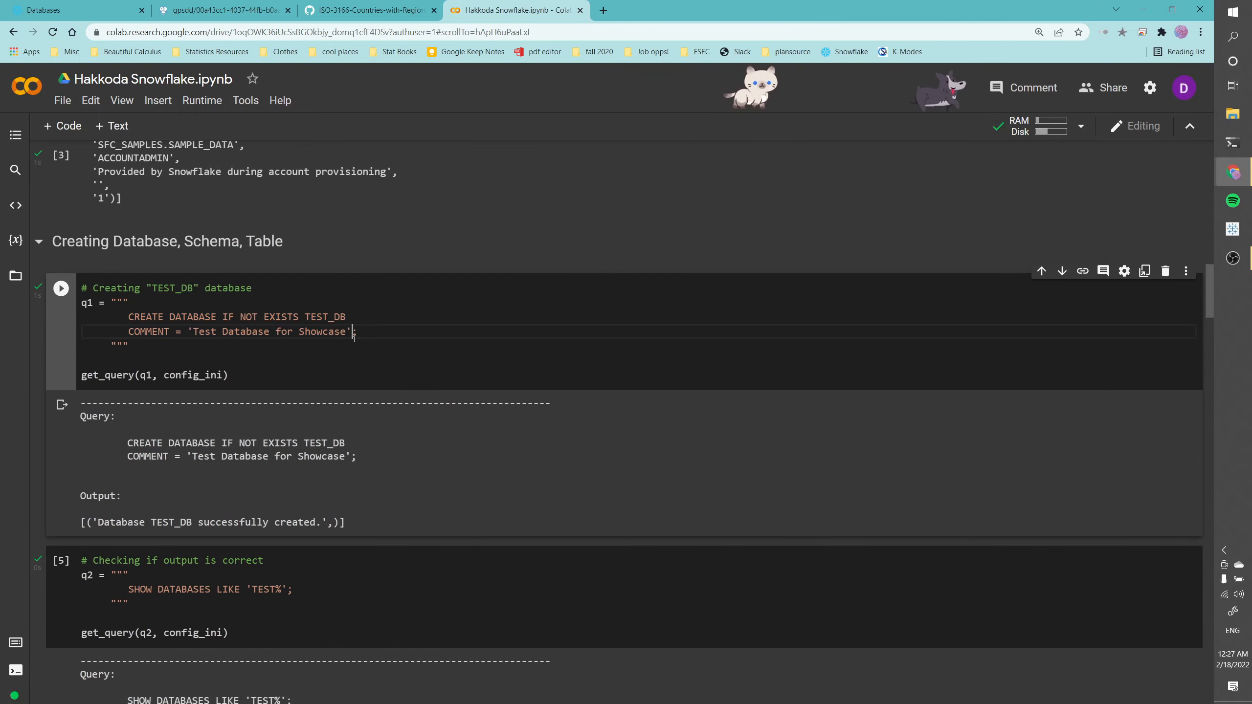
scroll(117, 380, down, 2)
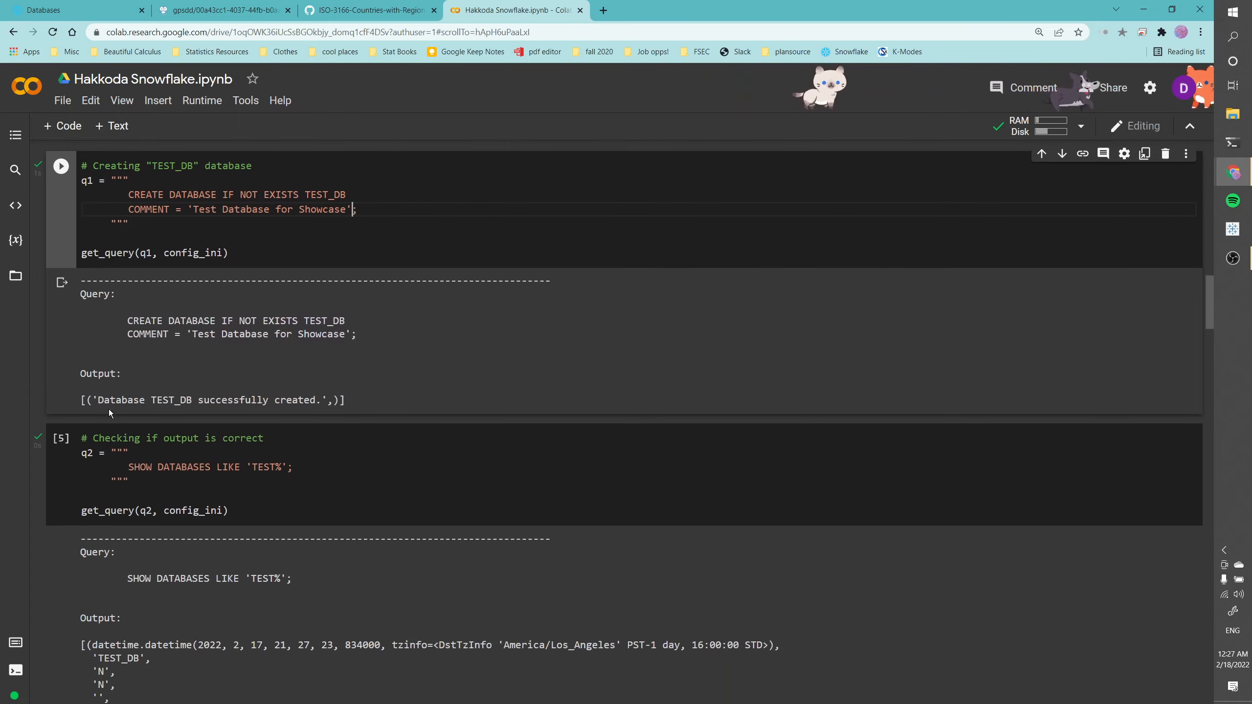
click(163, 453)
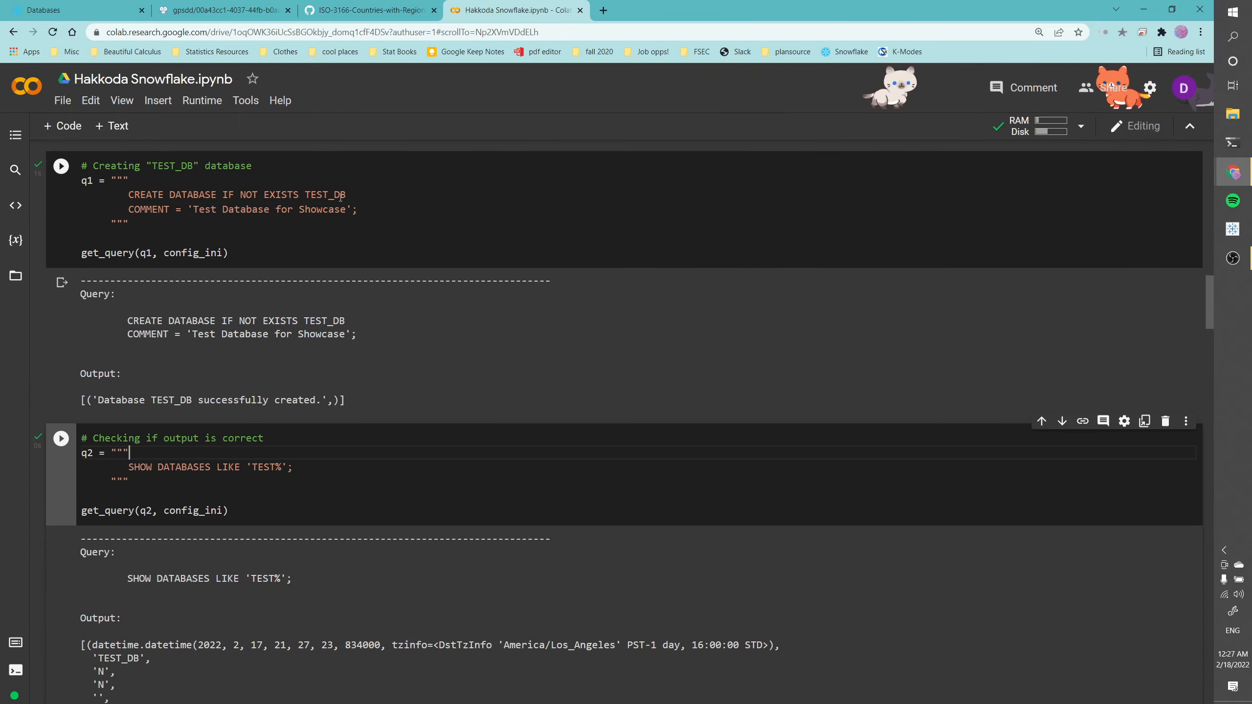
scroll(113, 443, down, 7)
scroll(94, 477, up, 4)
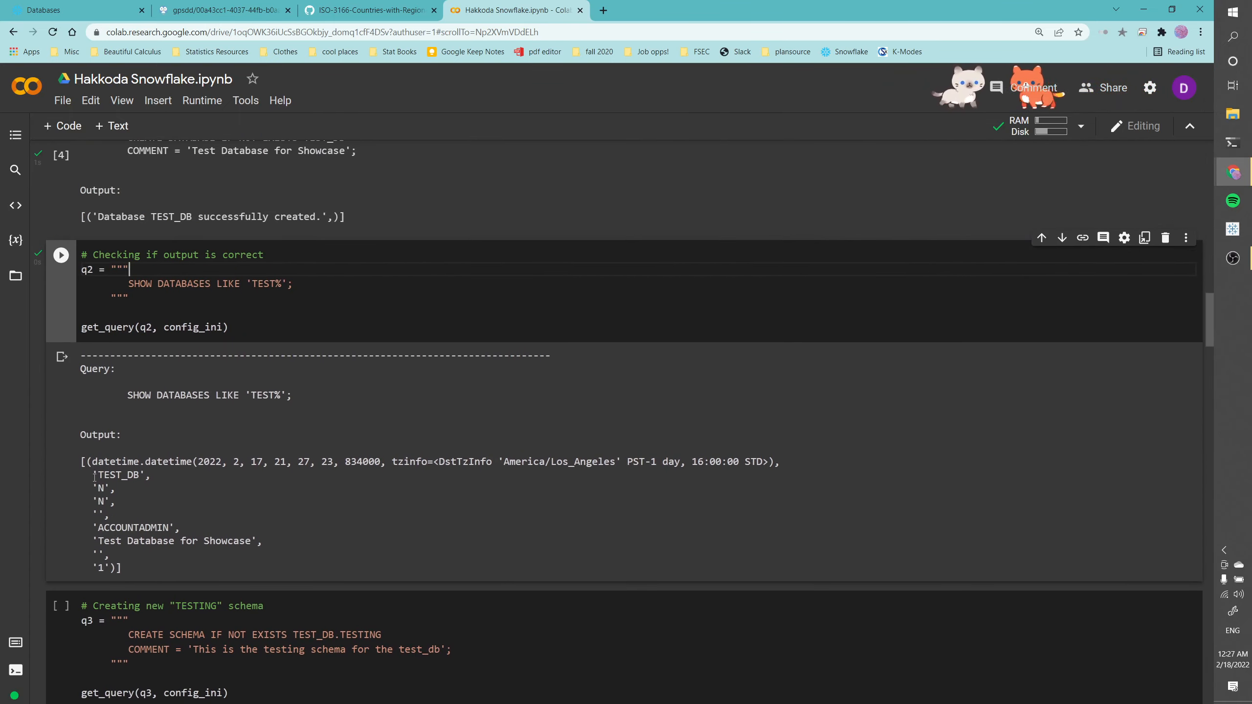
click(147, 480)
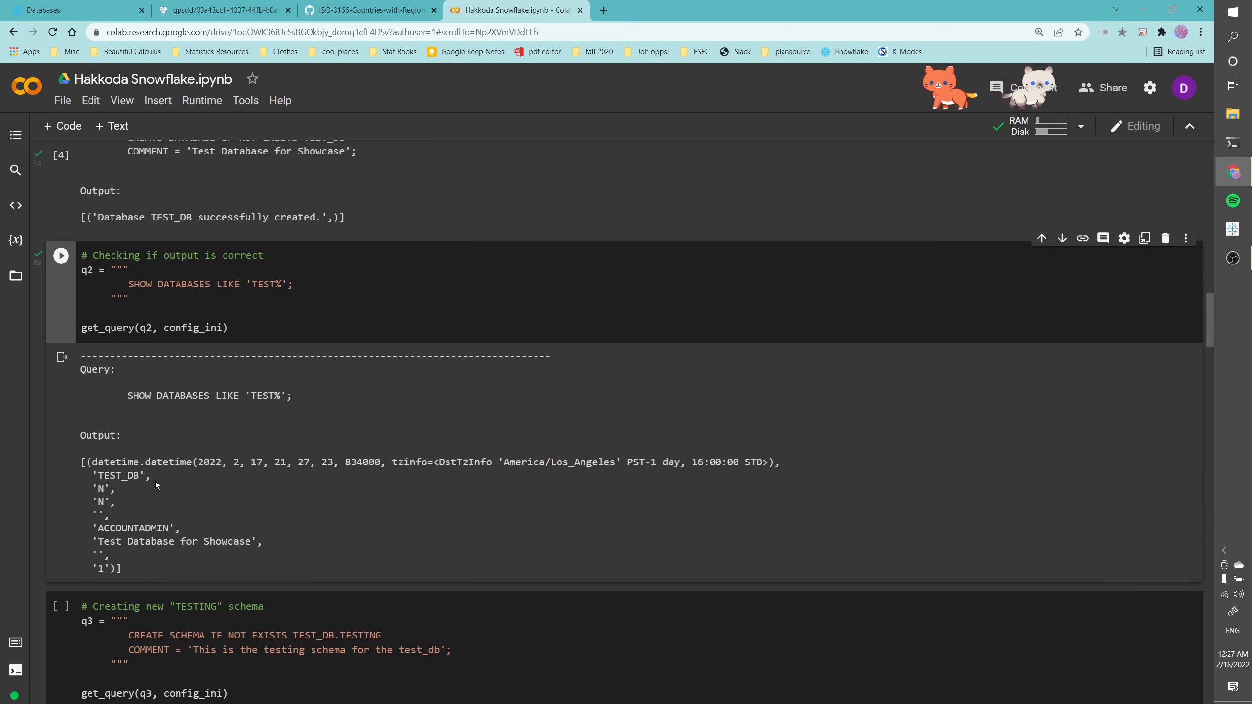
scroll(147, 480, up, 1)
drag(110, 615, 87, 523)
click(223, 455)
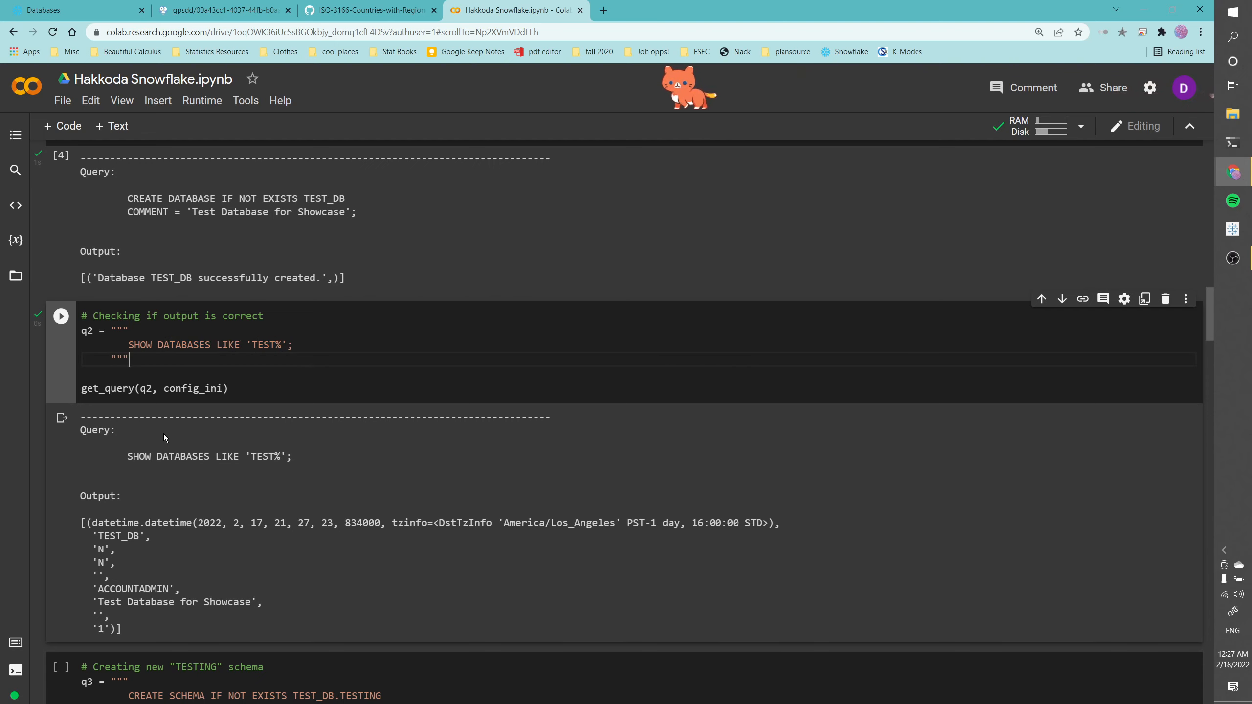
scroll(163, 433, down, 5)
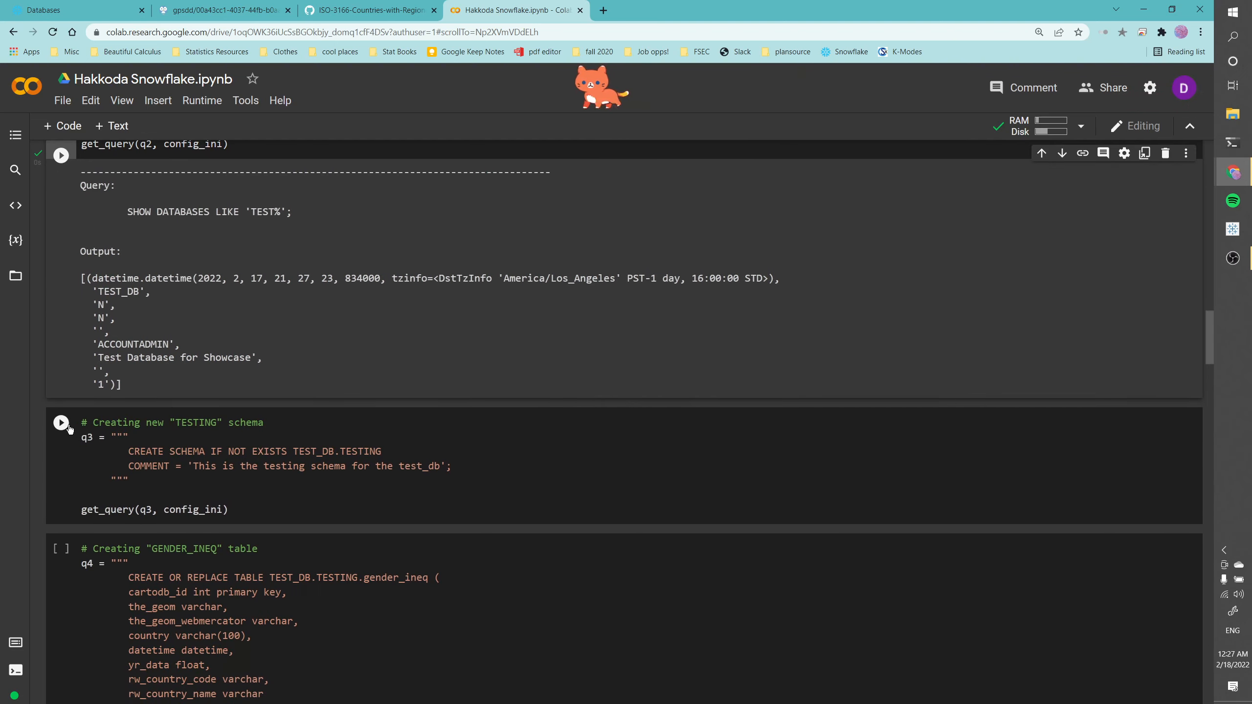
Run the q3 cell creating the TESTING schema and check the TEST_DB.TESTING success message.
click(67, 425)
scroll(237, 488, up, 1)
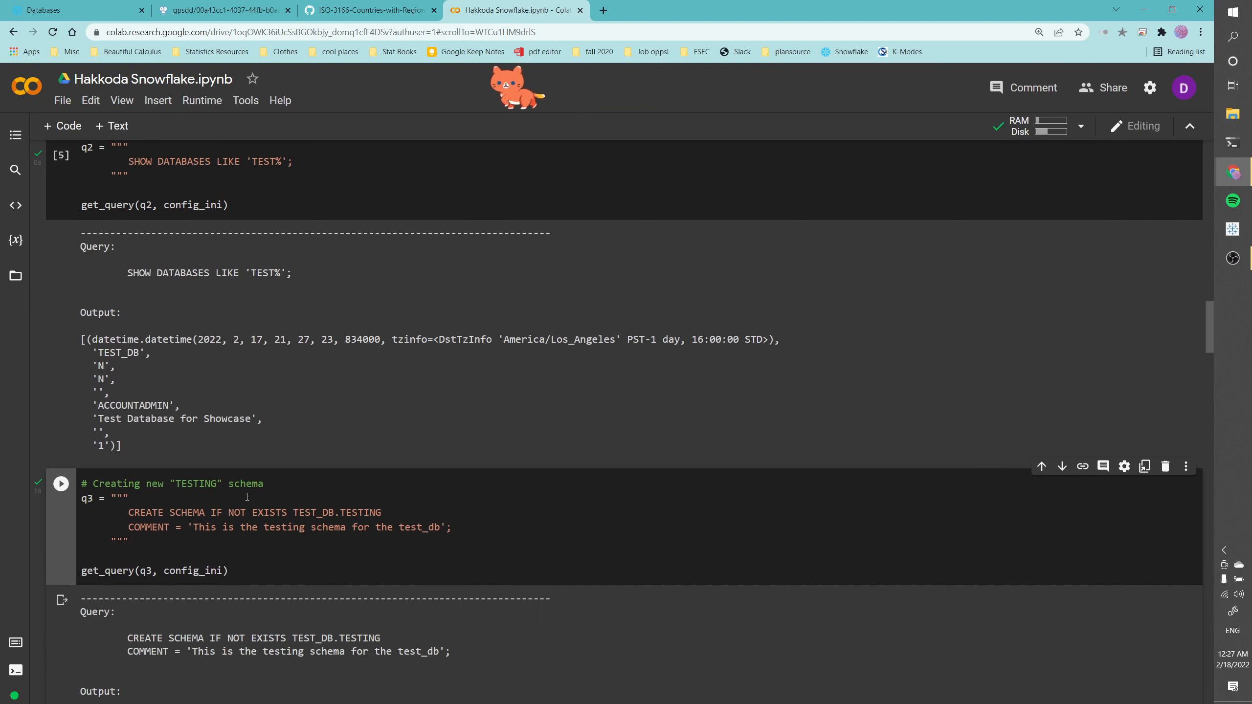
scroll(251, 496, up, 1)
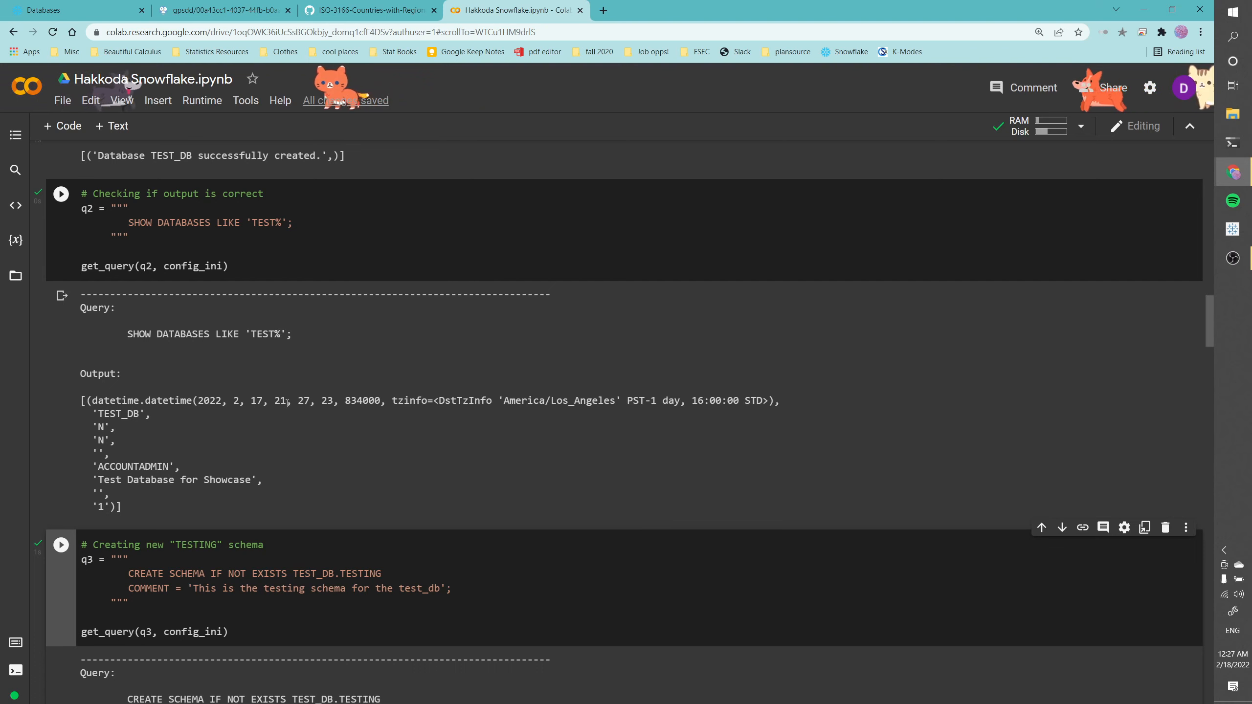
scroll(284, 404, down, 2)
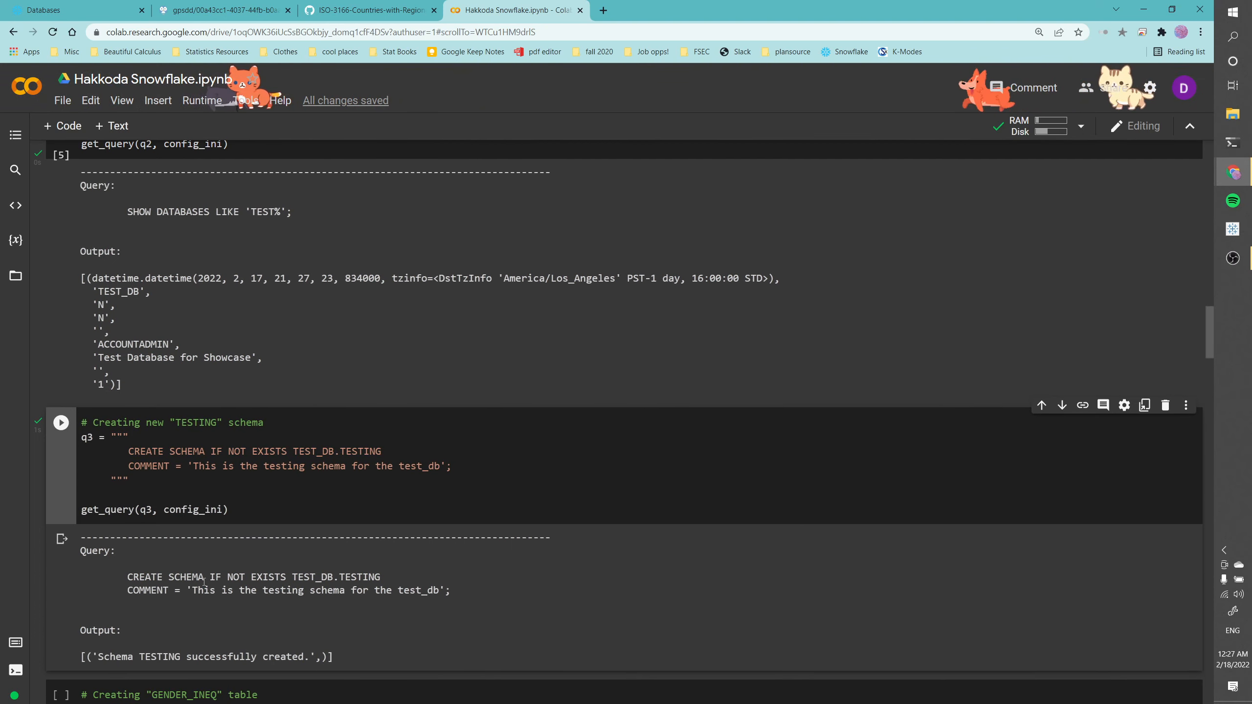
scroll(228, 577, down, 1)
scroll(252, 556, down, 2)
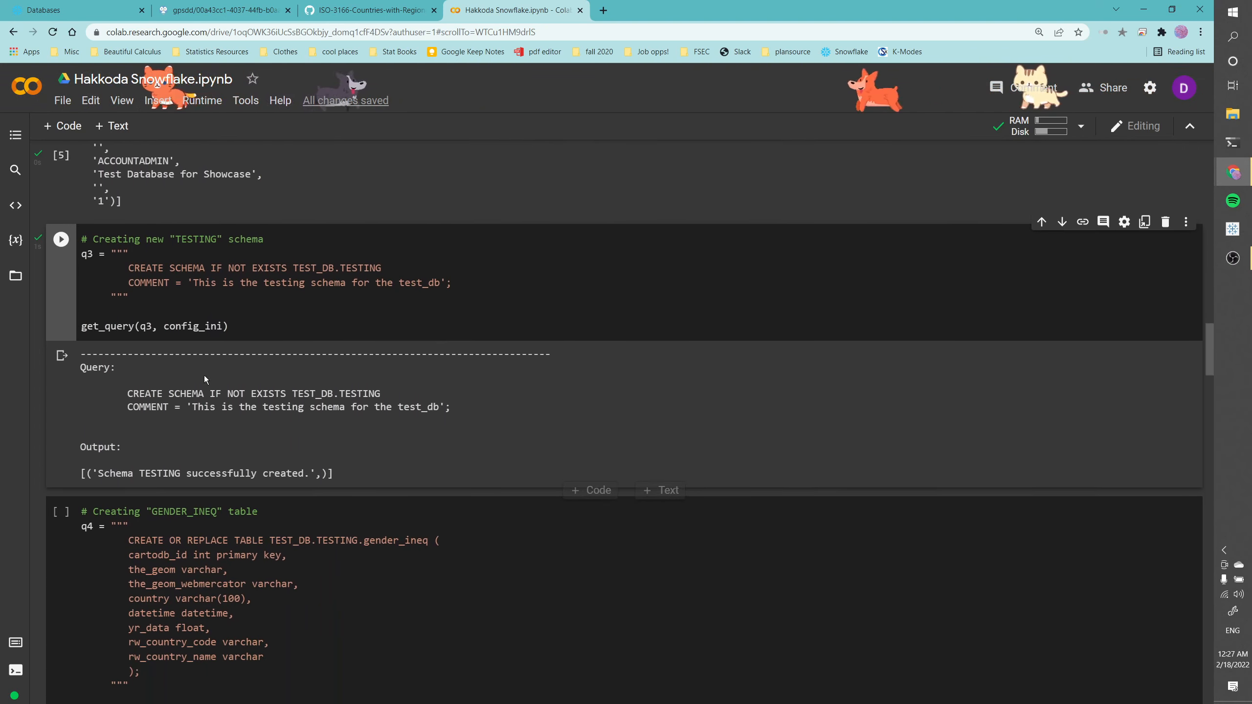
click(260, 318)
drag(364, 269, 301, 270)
click(305, 298)
scroll(274, 383, down, 1)
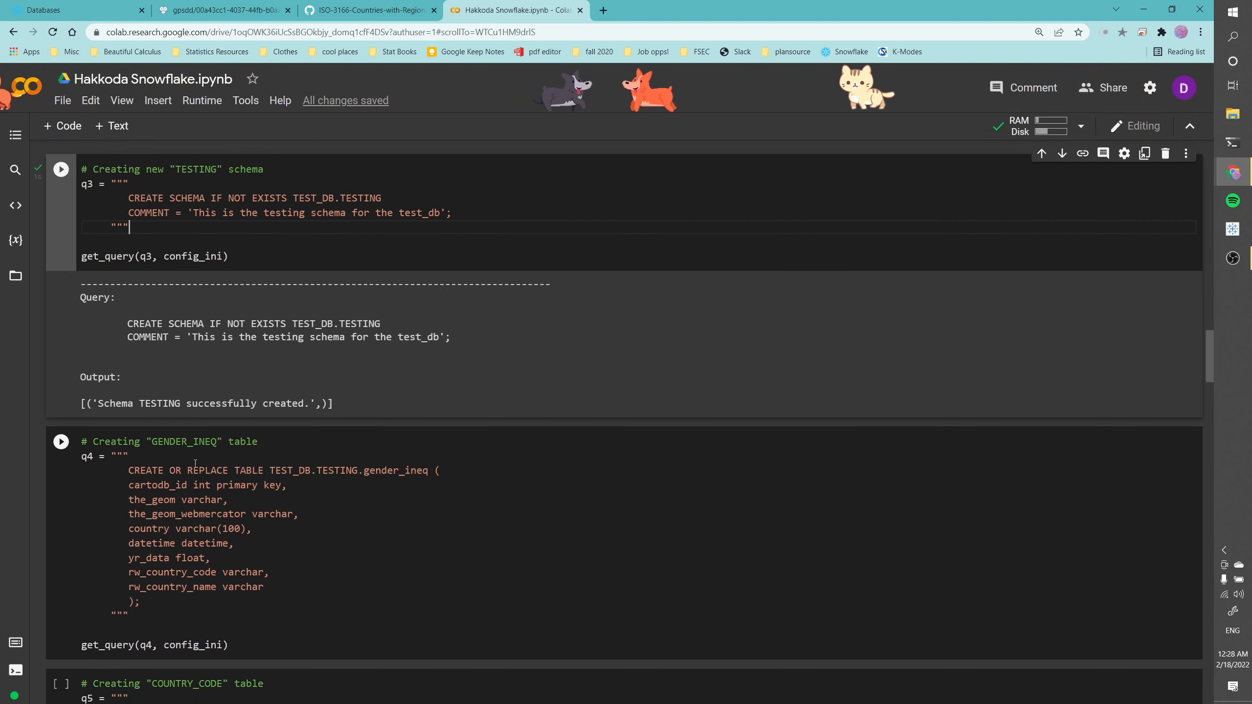
scroll(296, 405, down, 1)
Walk through the CREATE OR REPLACE TABLE TESTING.gender_ineq code and run it.
click(325, 475)
click(329, 422)
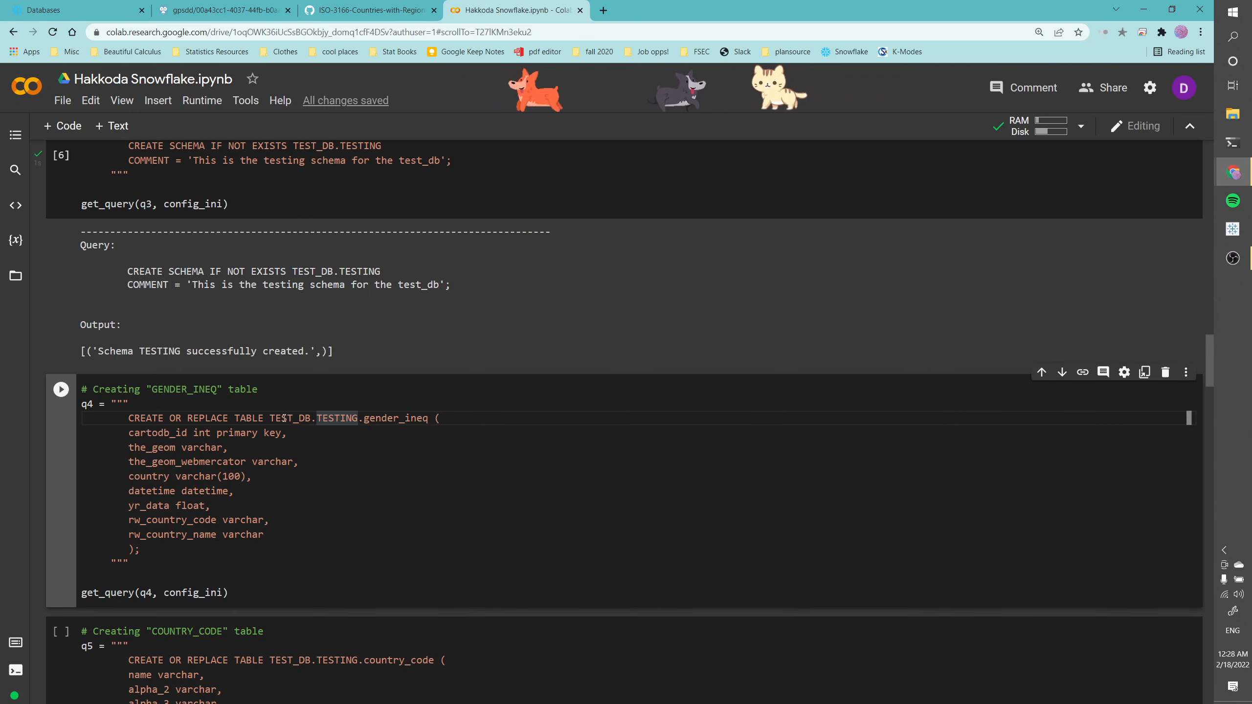
click(225, 419)
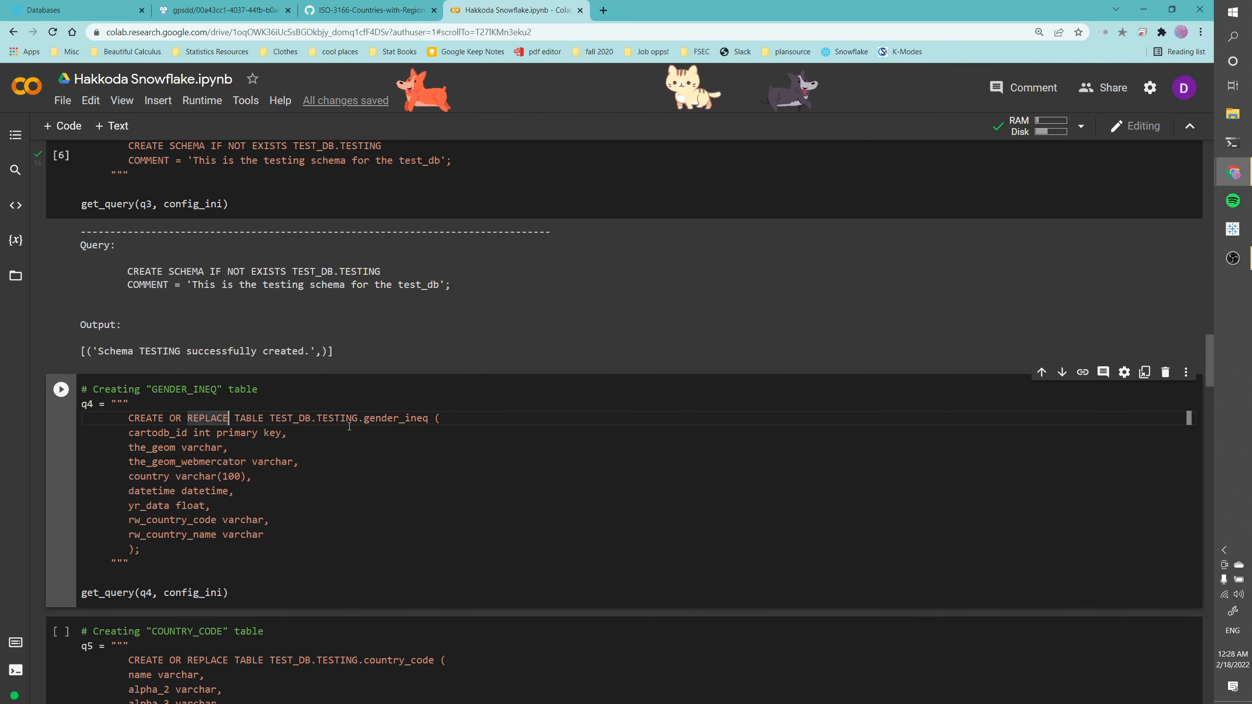
click(340, 427)
mouse_move(318, 419)
mouse_down()
mouse_move(417, 419)
mouse_move(314, 420)
mouse_up()
click(352, 458)
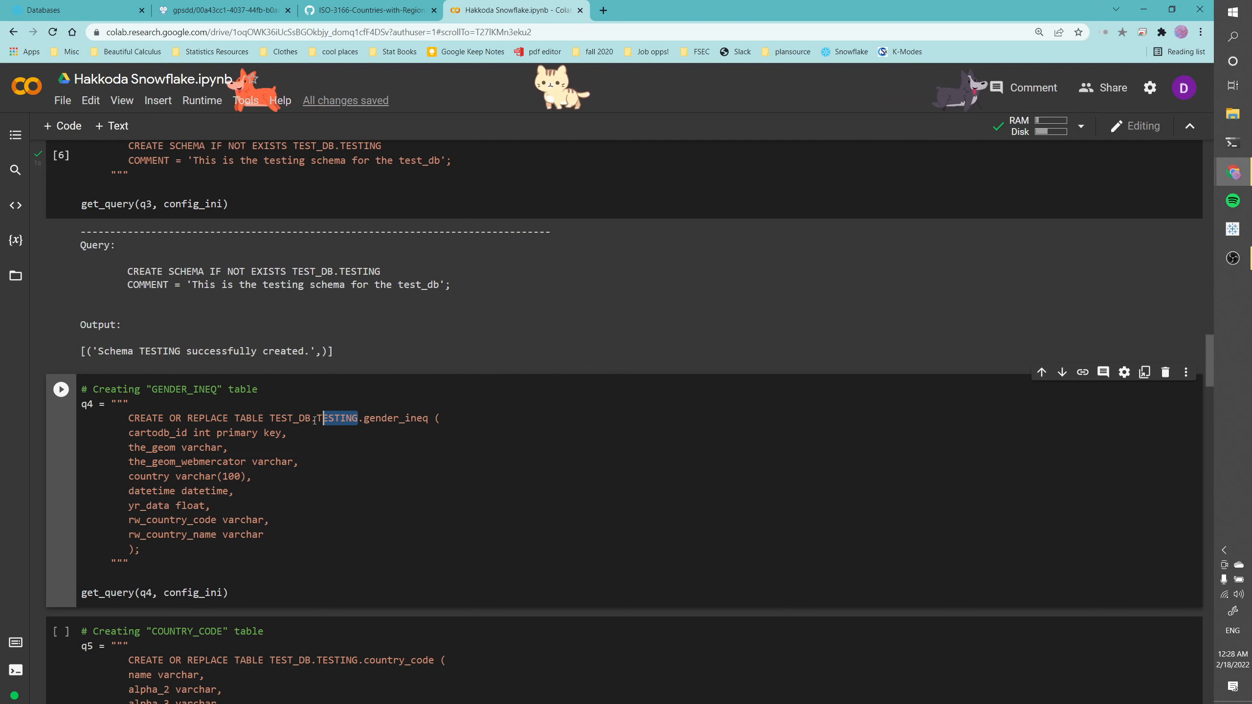
click(328, 448)
scroll(329, 439, down, 1)
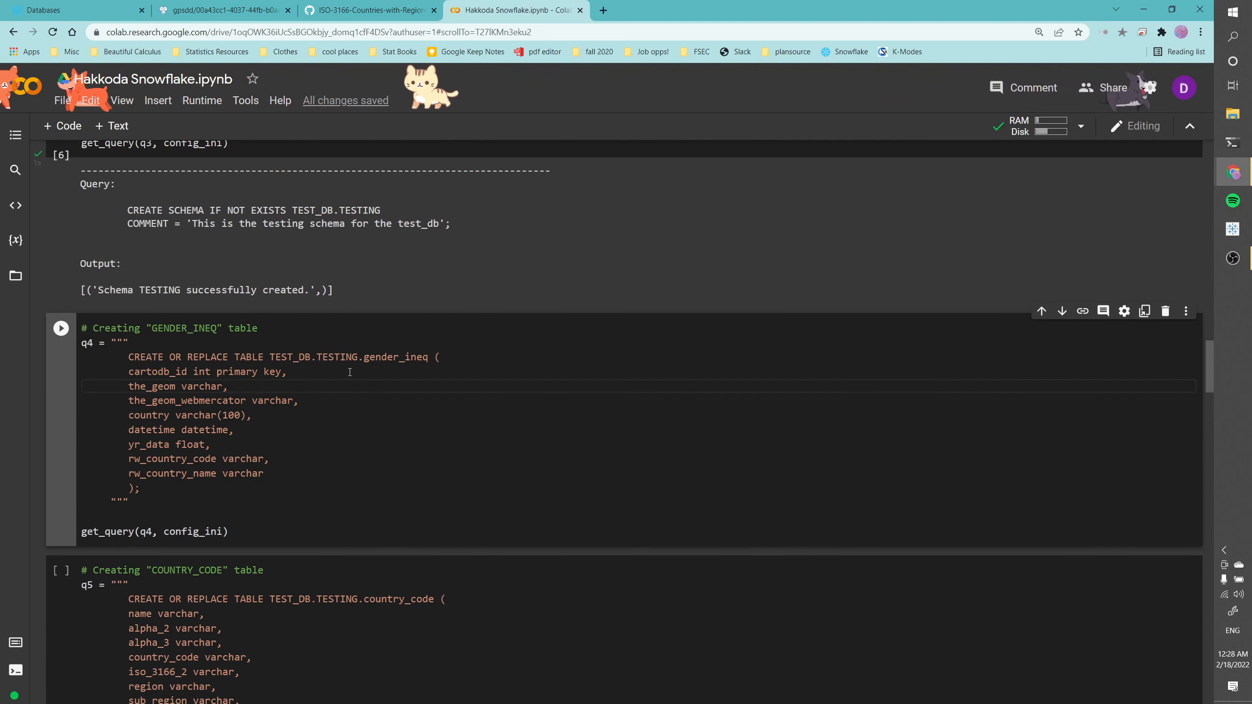
scroll(336, 412, down, 1)
click(336, 413)
scroll(240, 364, up, 1)
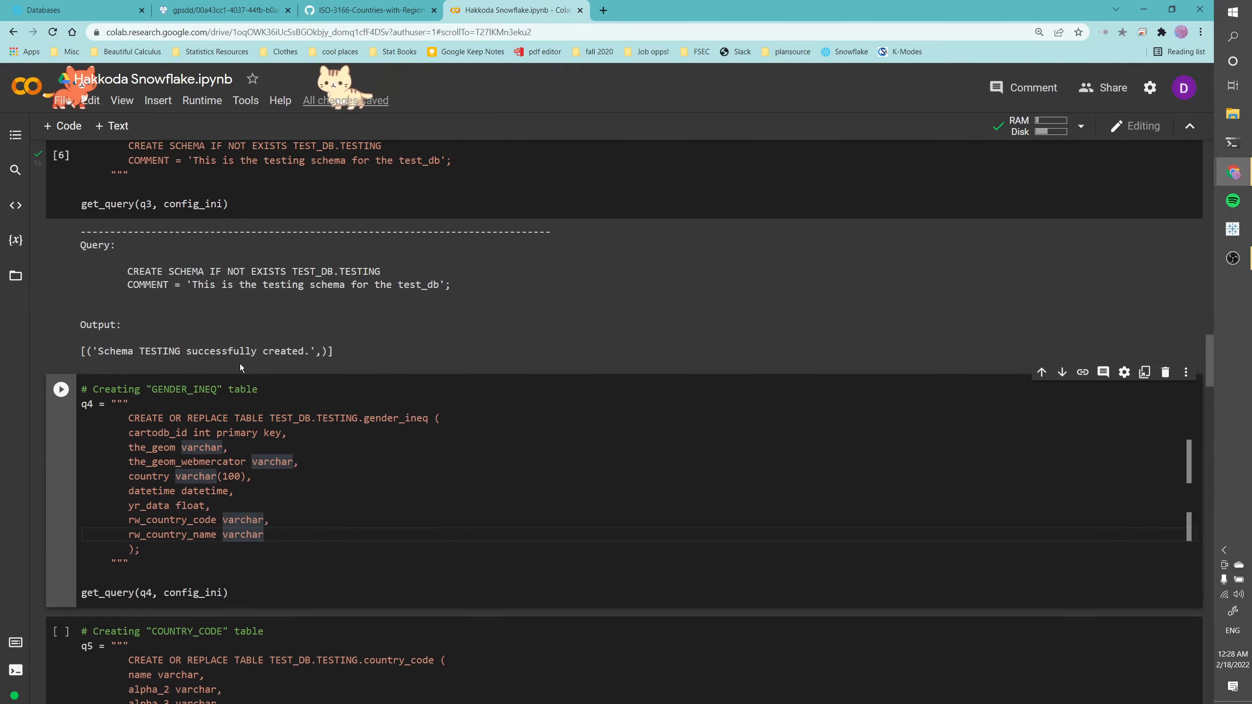
click(62, 328)
click(230, 443)
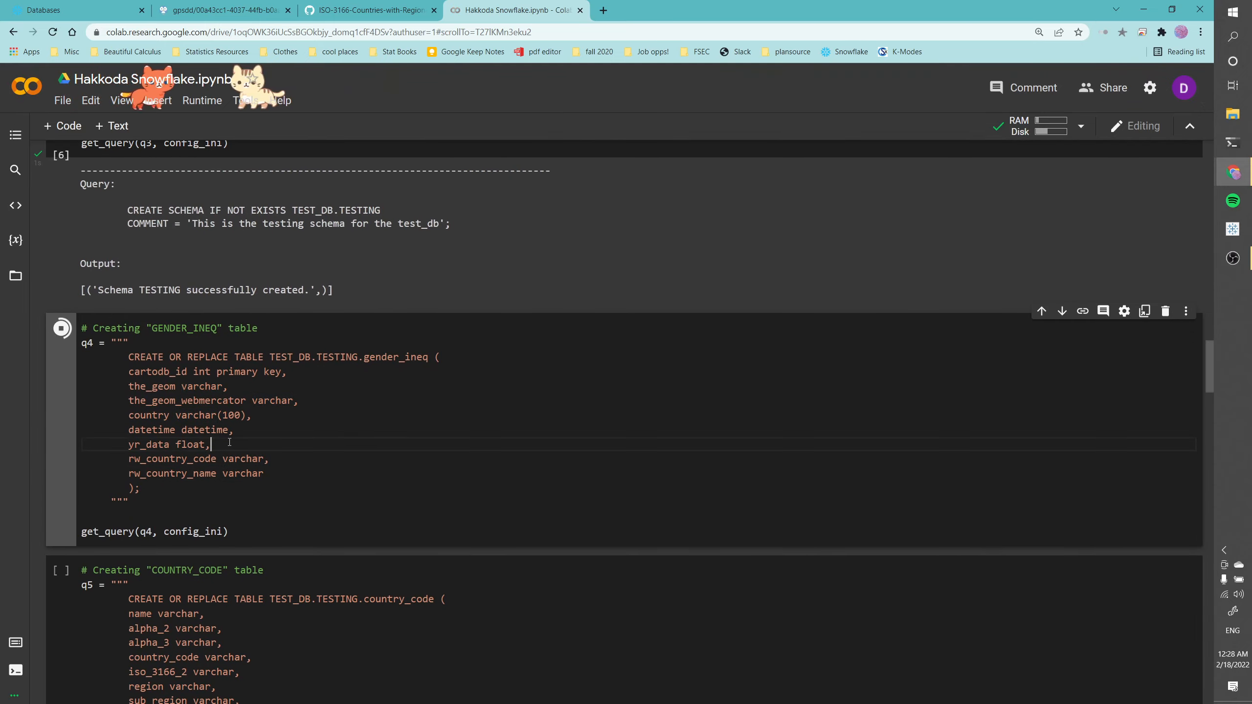
Run the cell creating the COUNTRY_CODE table with its name column.
scroll(241, 497, down, 6)
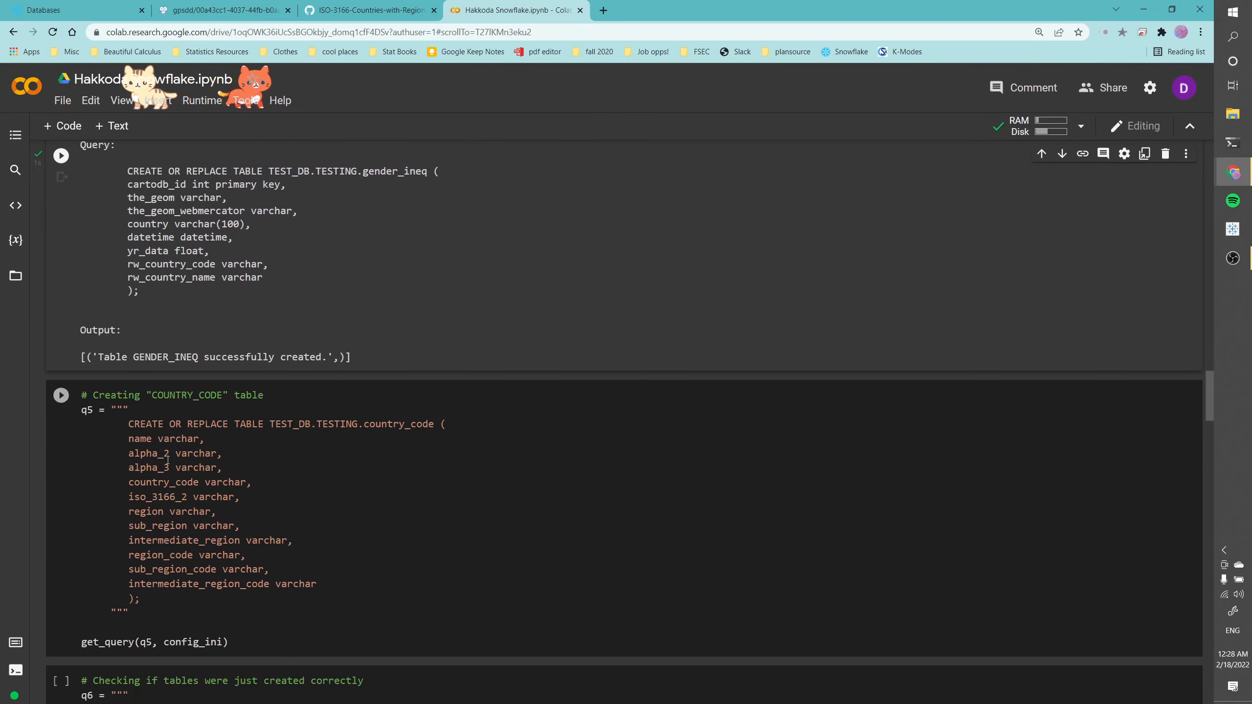
click(61, 395)
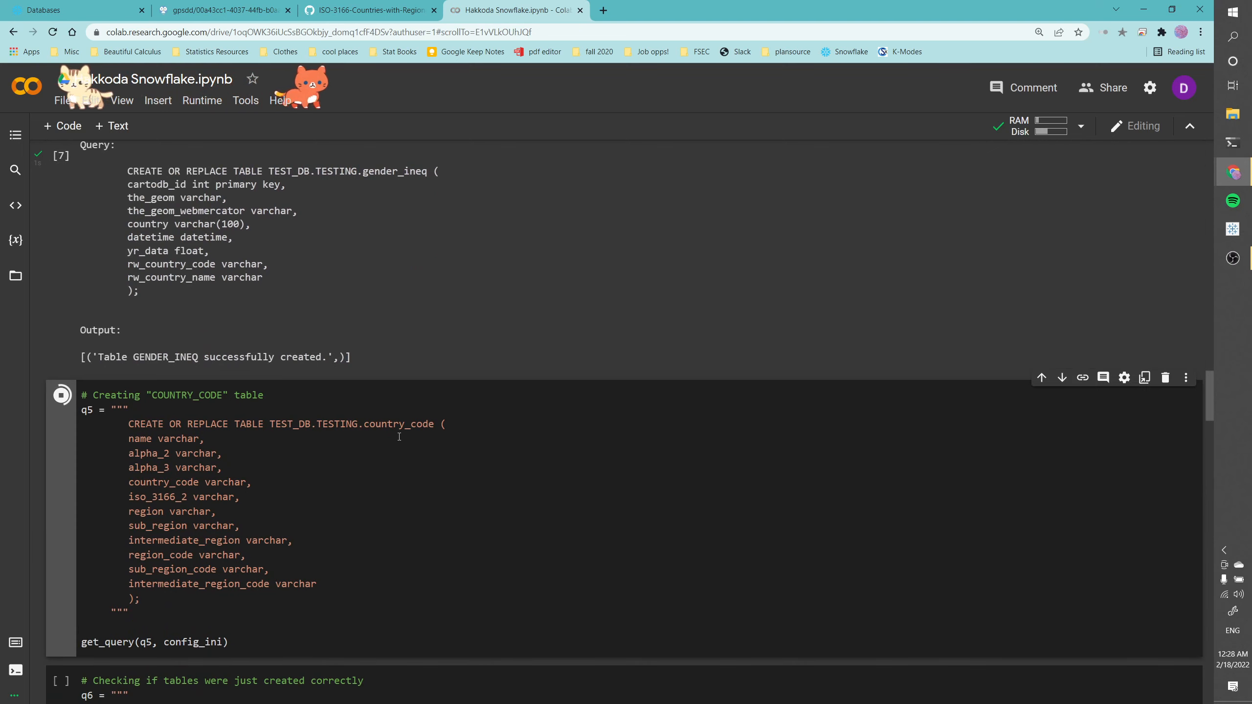
double_click(368, 426)
click(363, 438)
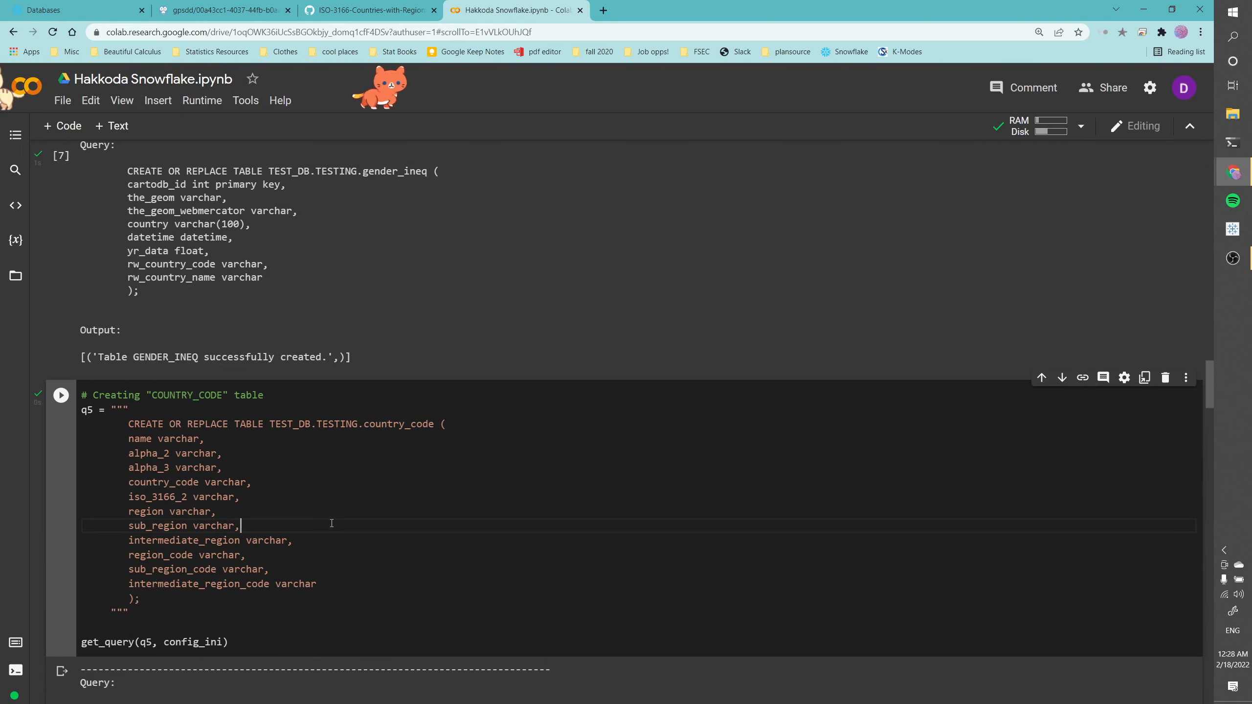
Check the output reports GENDER_INEQ and COUNTRY_CODE created successfully.
scroll(413, 502, up, 3)
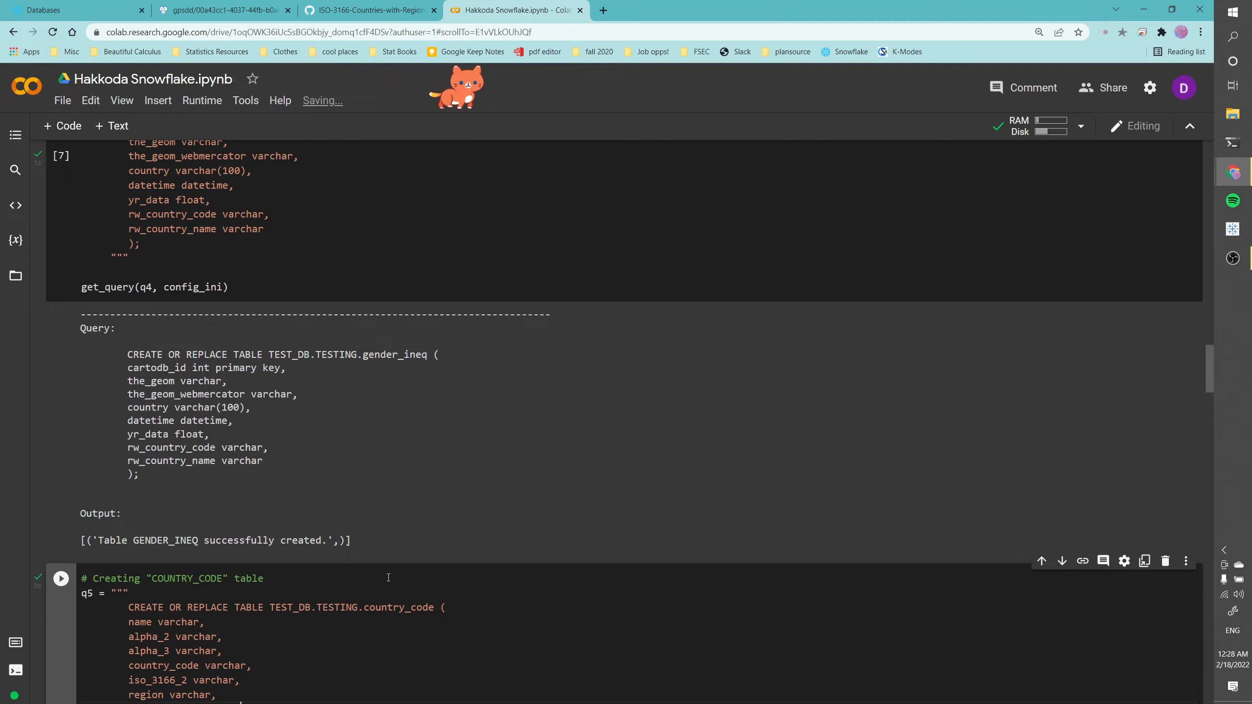
scroll(388, 577, down, 8)
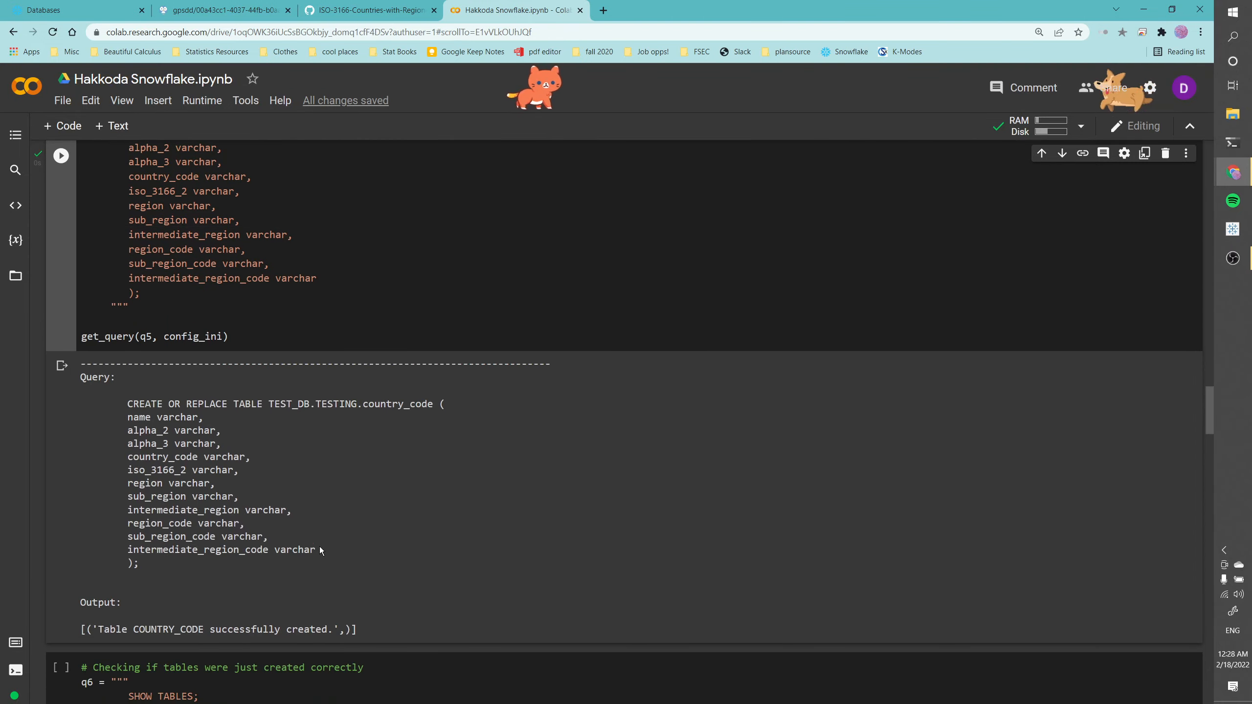
drag(319, 546, 127, 417)
click(429, 507)
scroll(424, 507, down, 3)
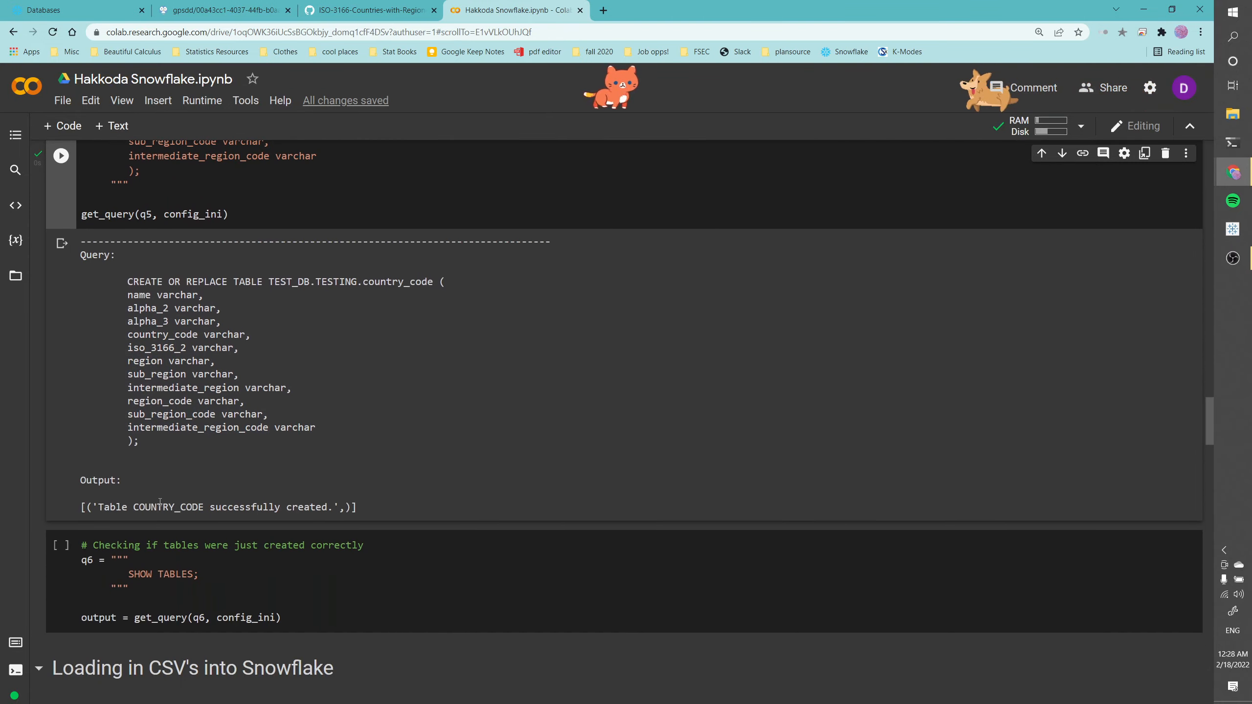
drag(294, 509, 284, 508)
click(355, 507)
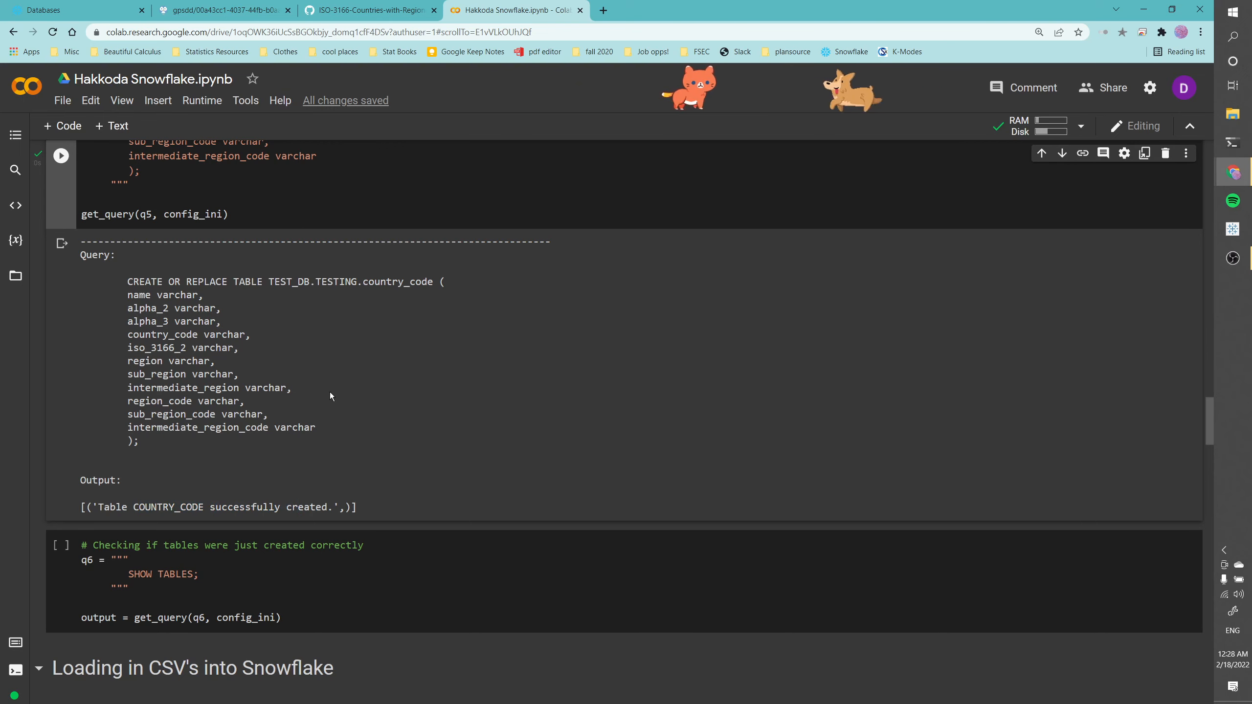
click(115, 19)
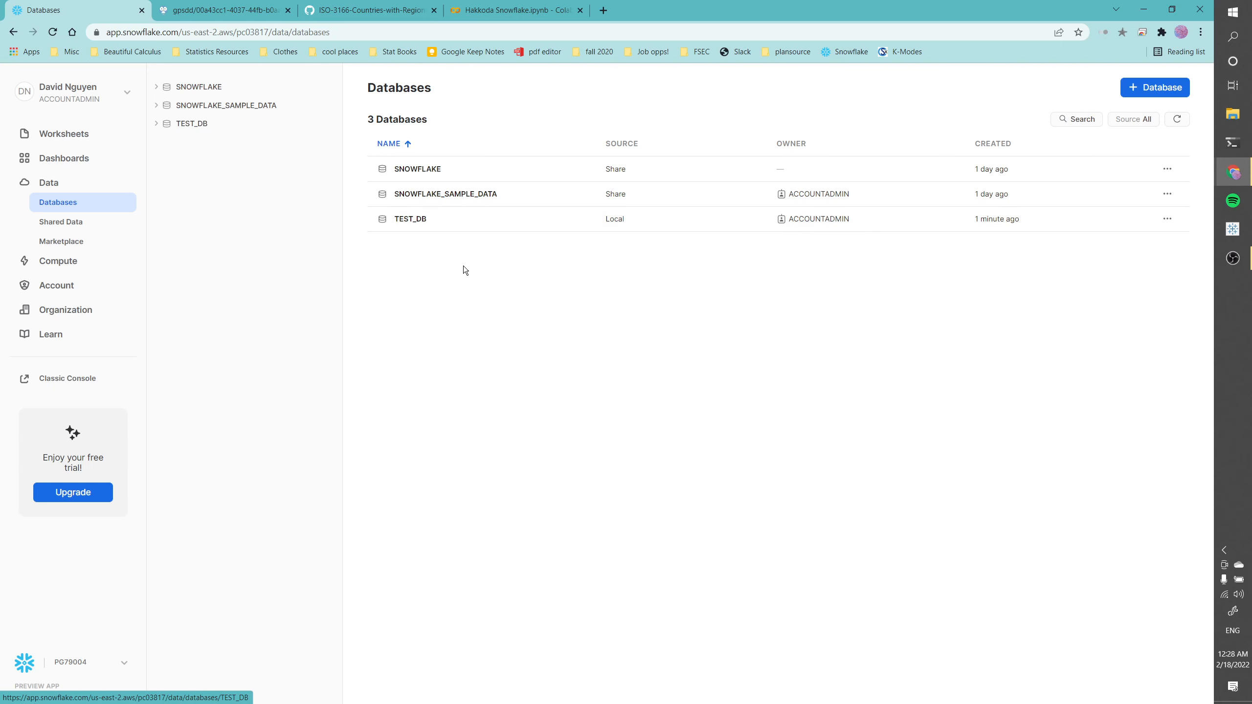
click(202, 122)
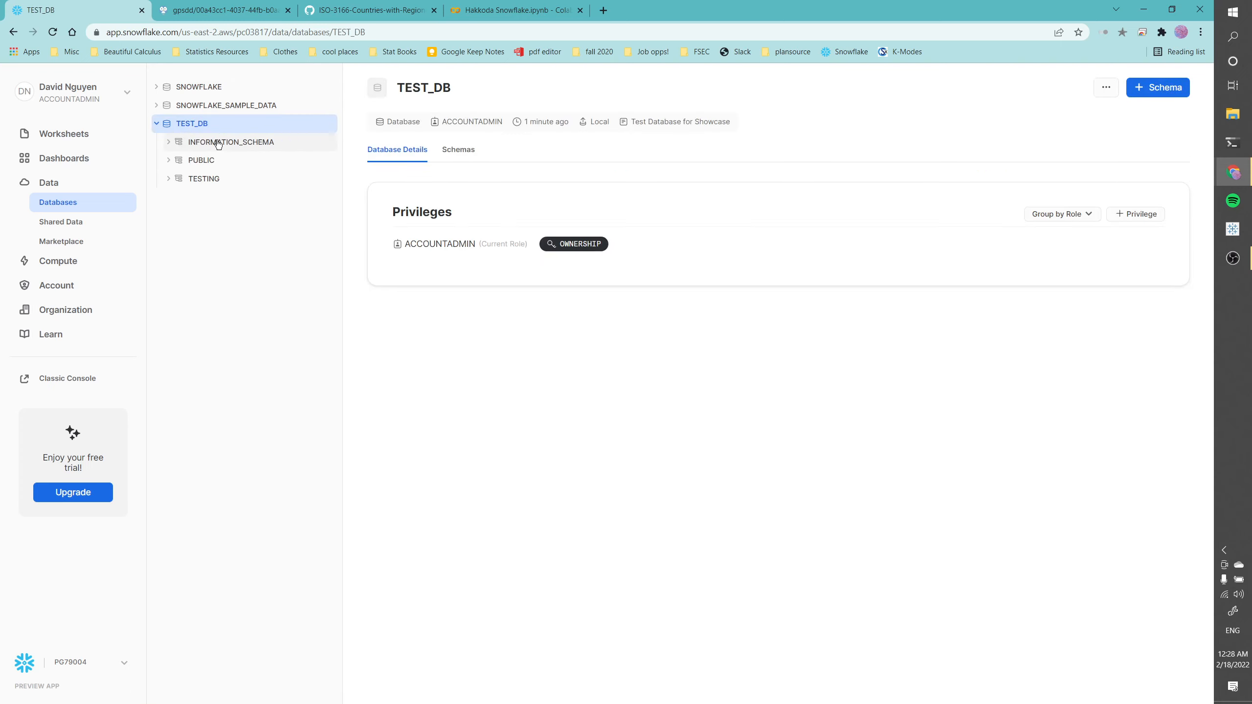
click(220, 179)
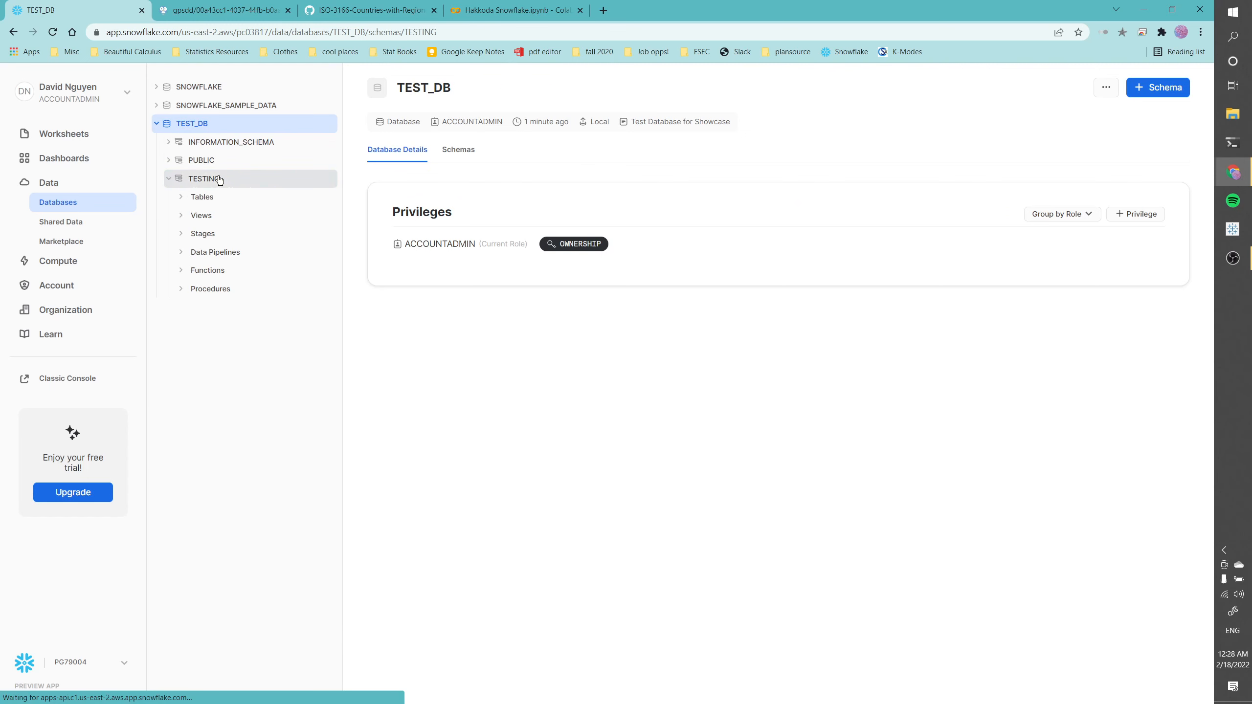
click(231, 204)
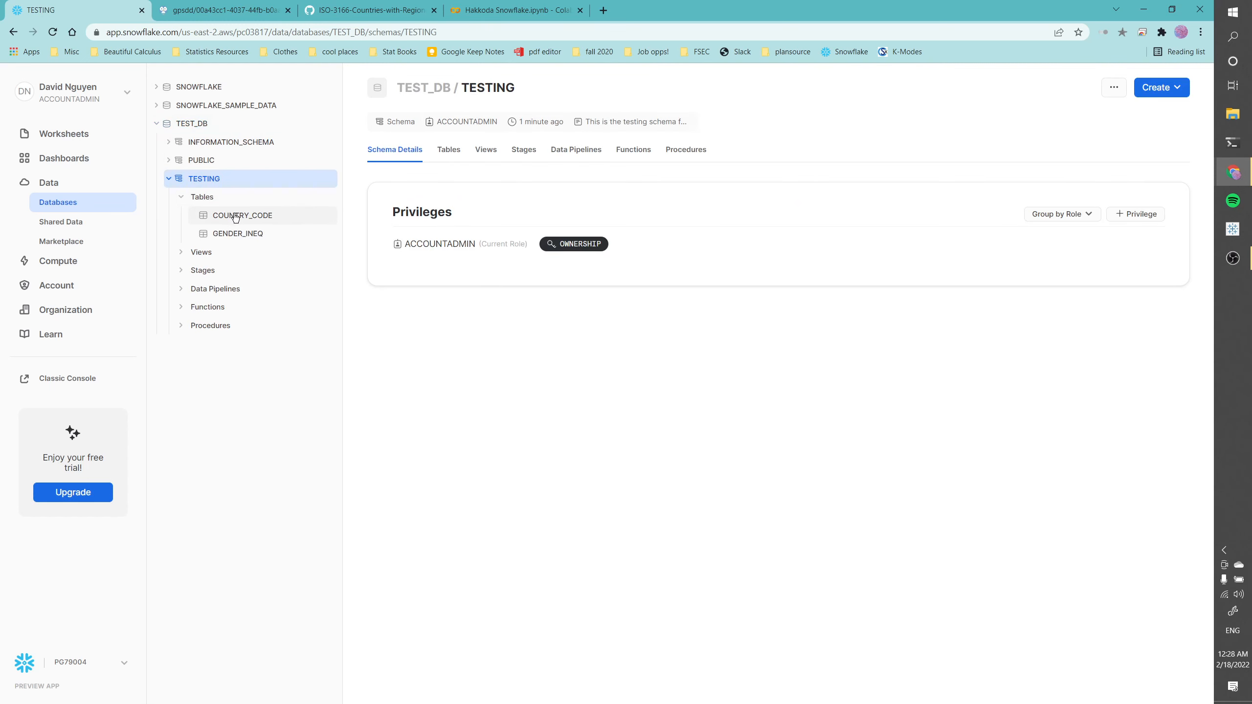
click(235, 217)
click(244, 232)
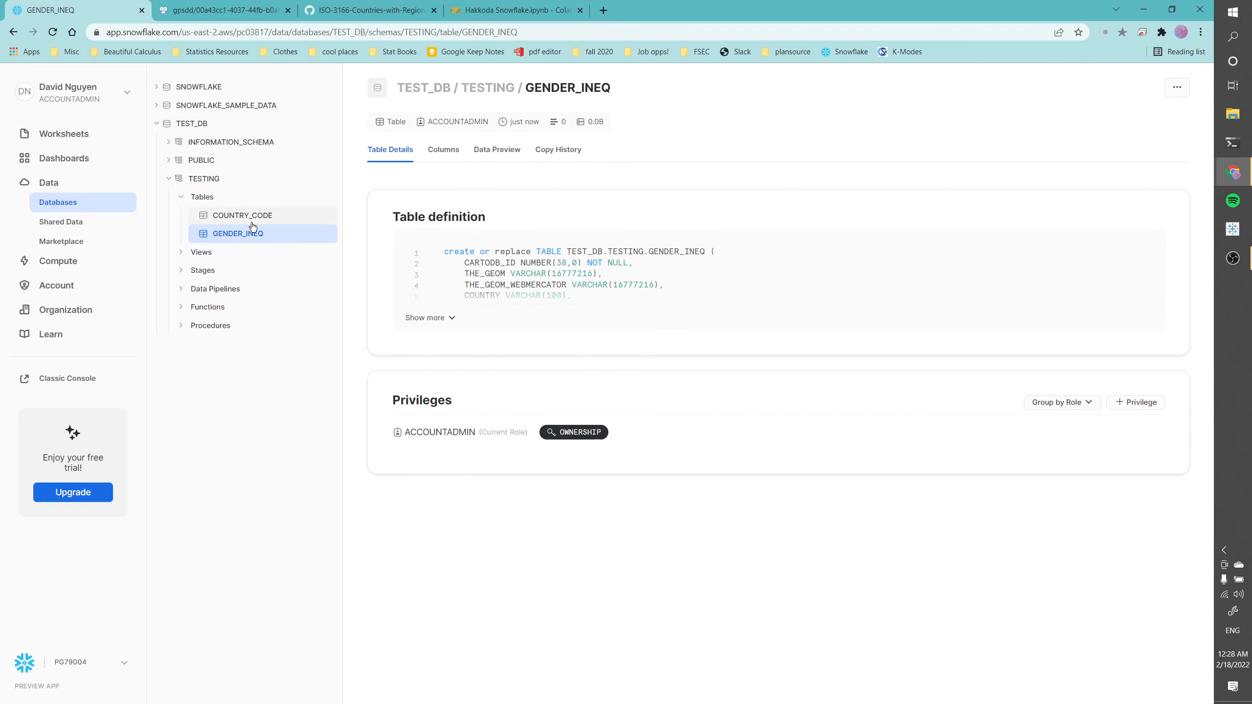
click(251, 217)
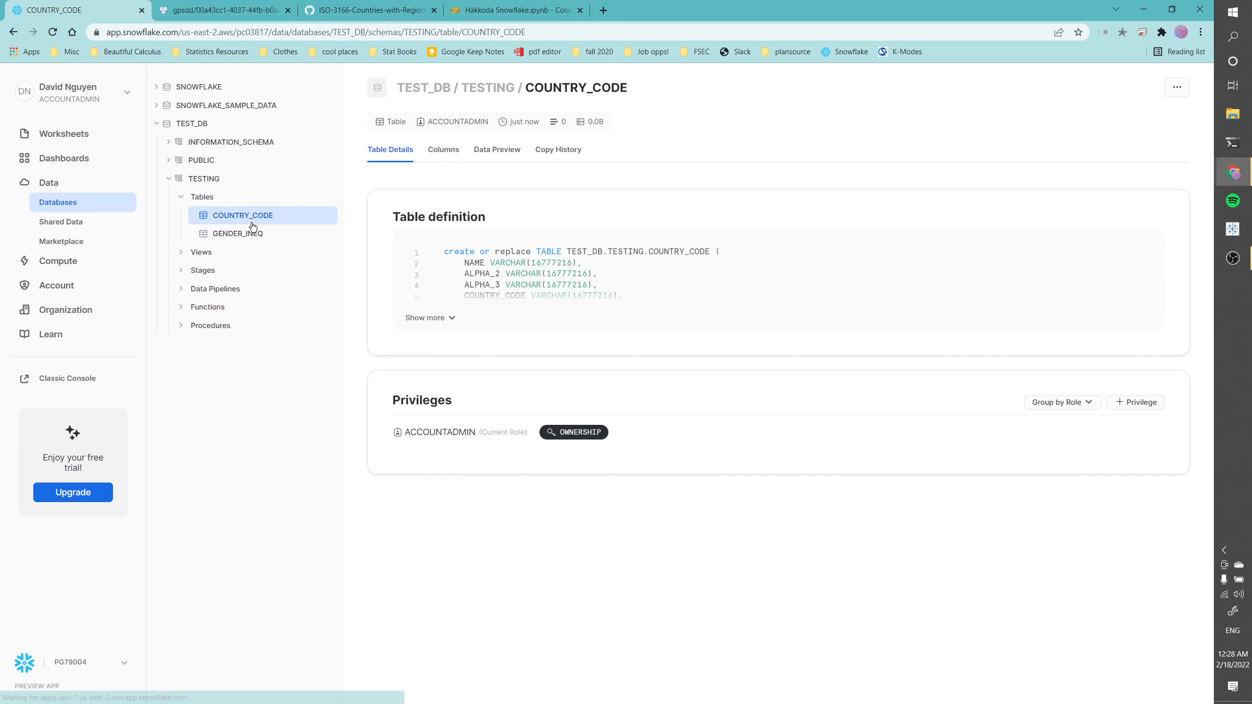
click(185, 15)
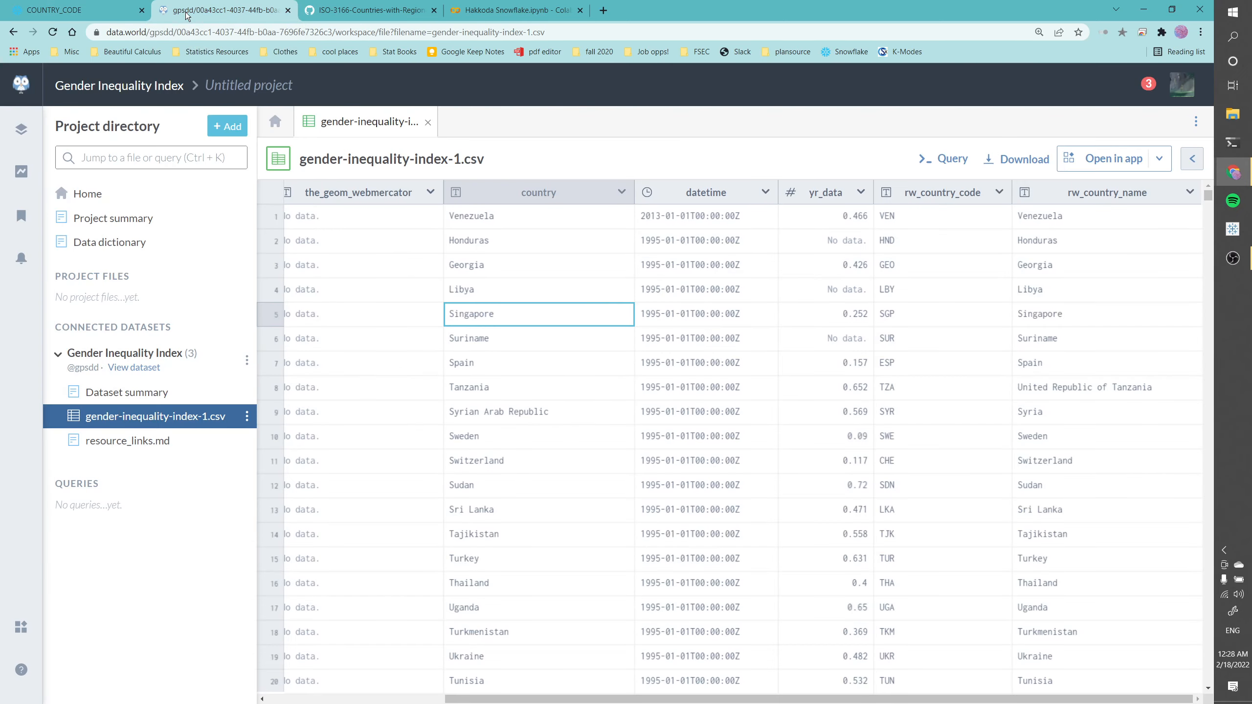
click(518, 11)
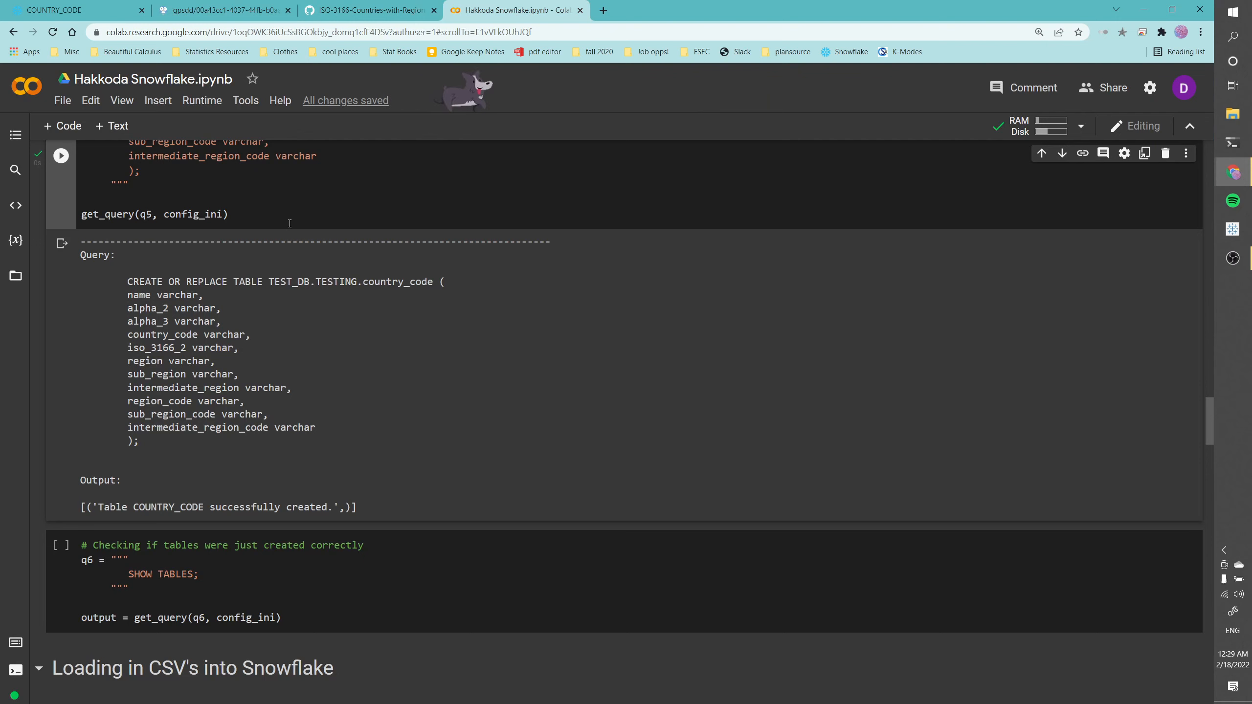
scroll(291, 218, down, 2)
click(58, 428)
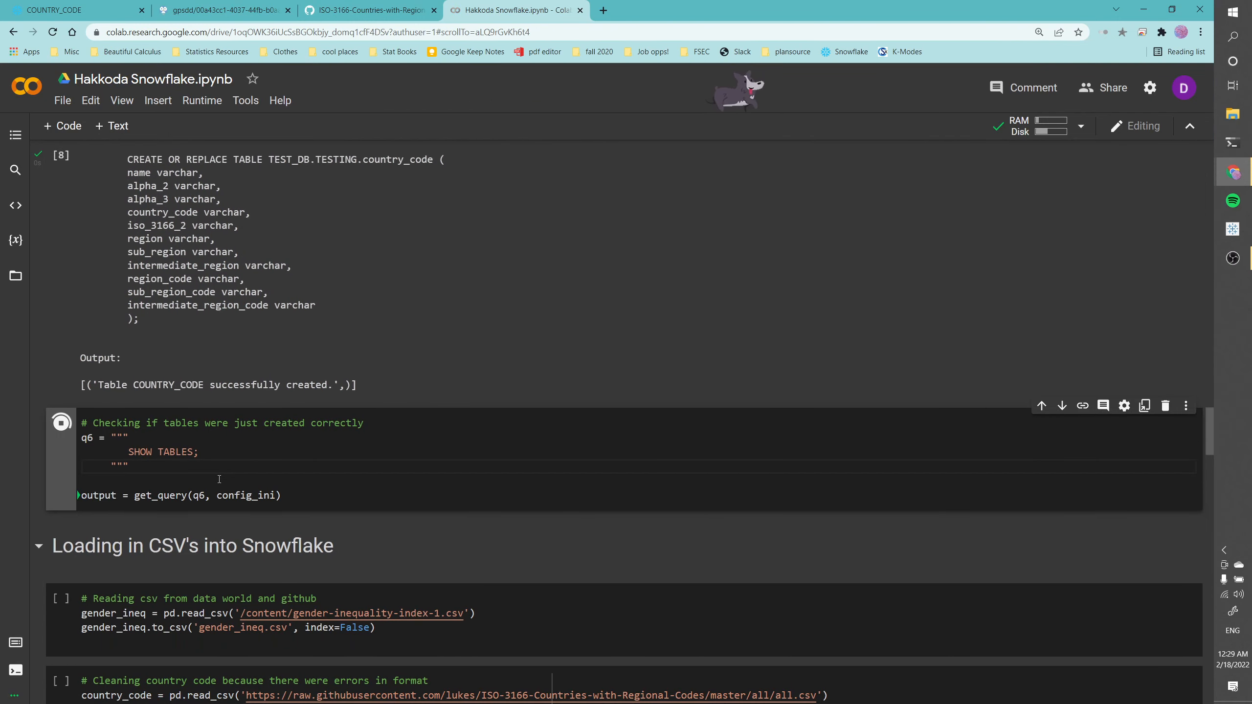
click(211, 479)
scroll(215, 478, down, 7)
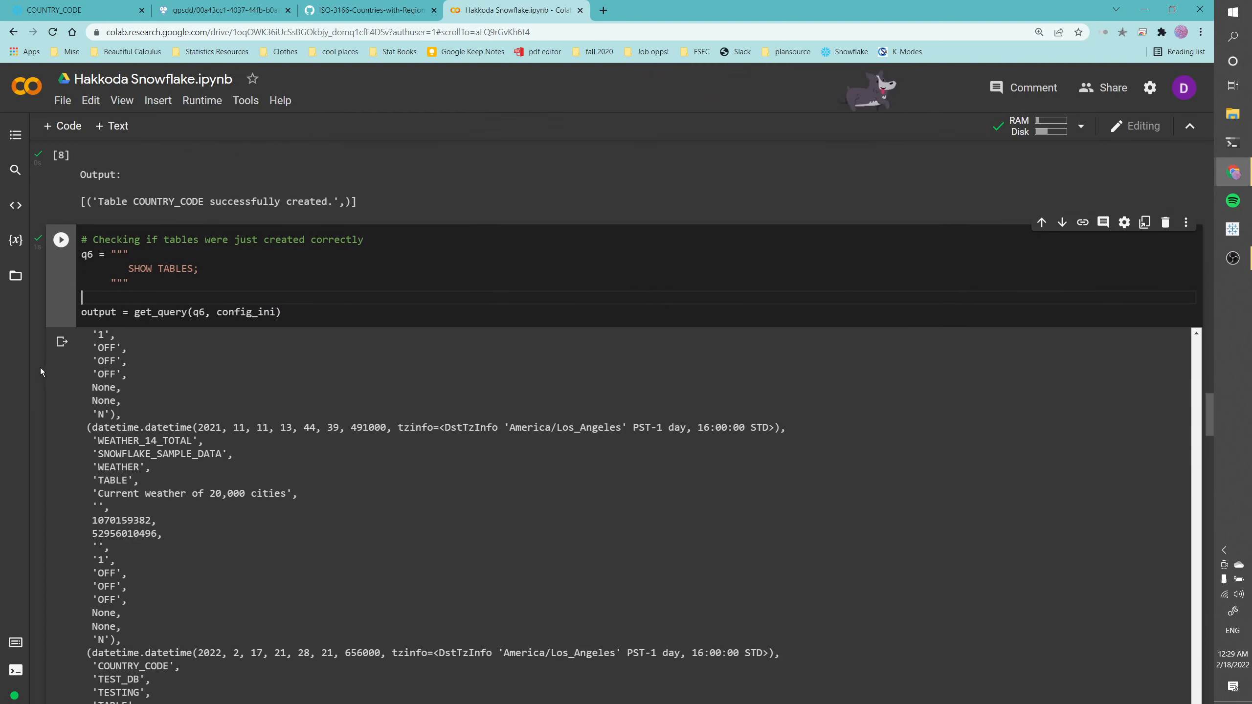
scroll(36, 366, down, 5)
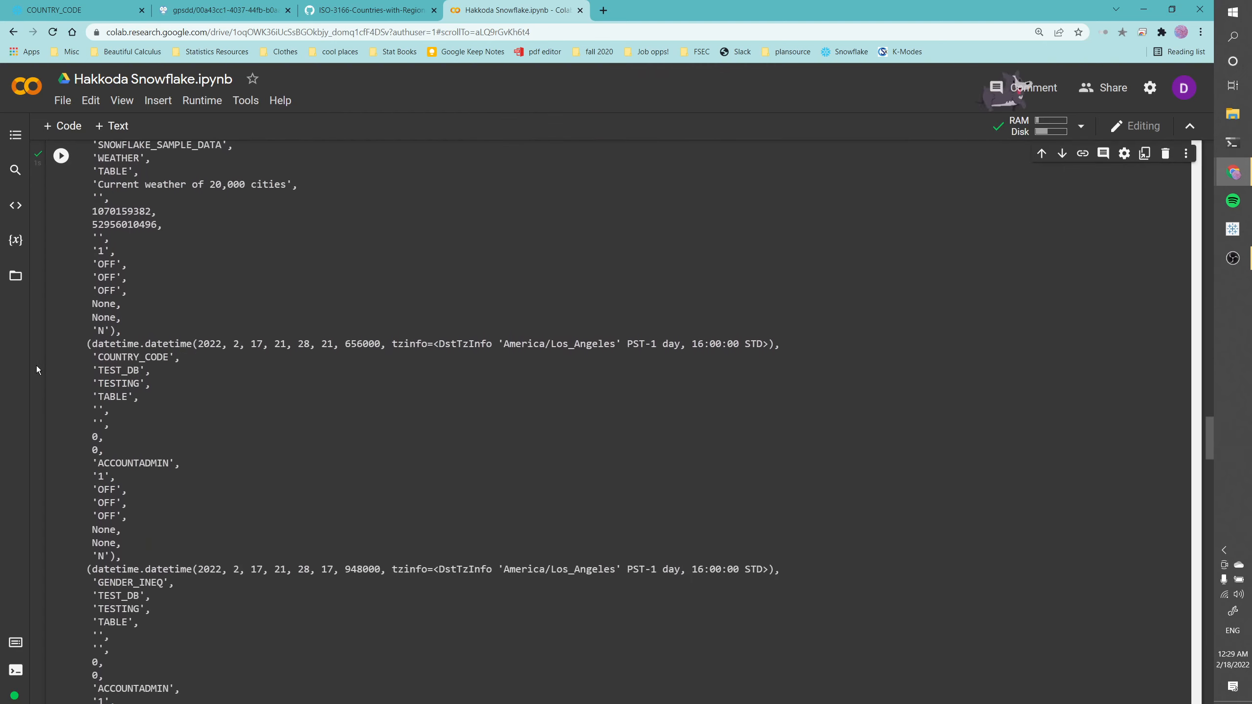
scroll(282, 377, down, 15)
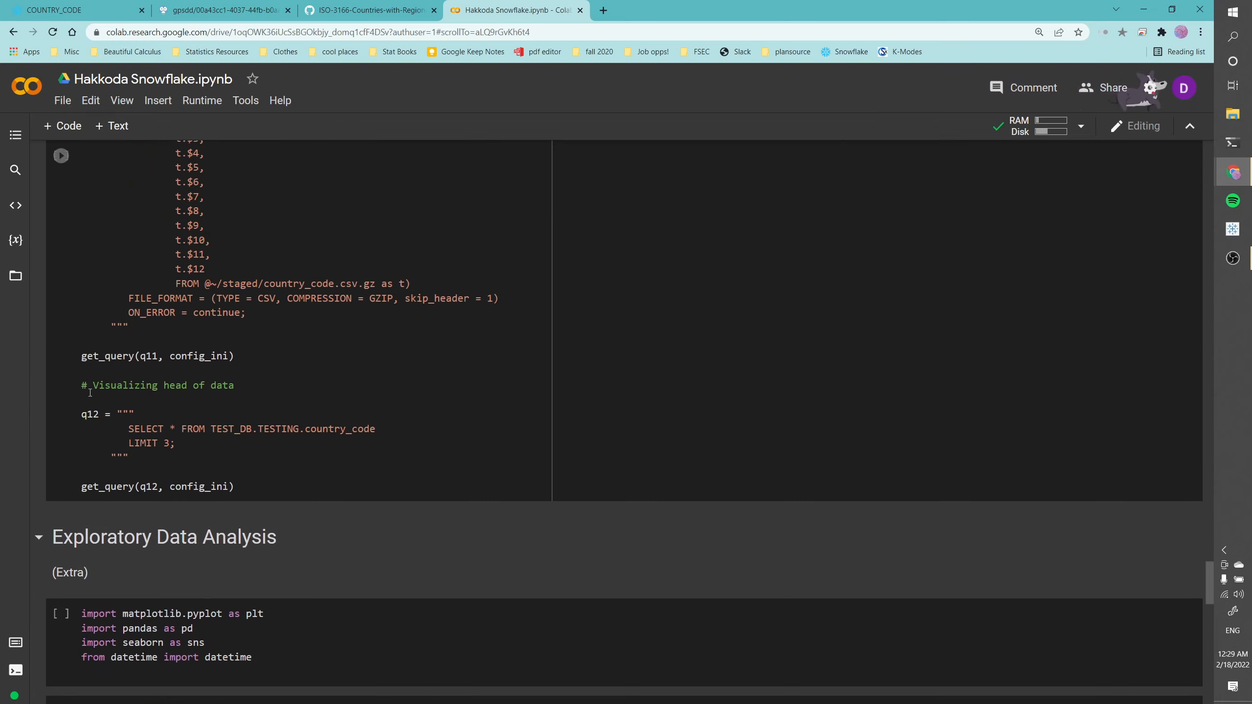
scroll(60, 406, up, 8)
scroll(44, 422, up, 12)
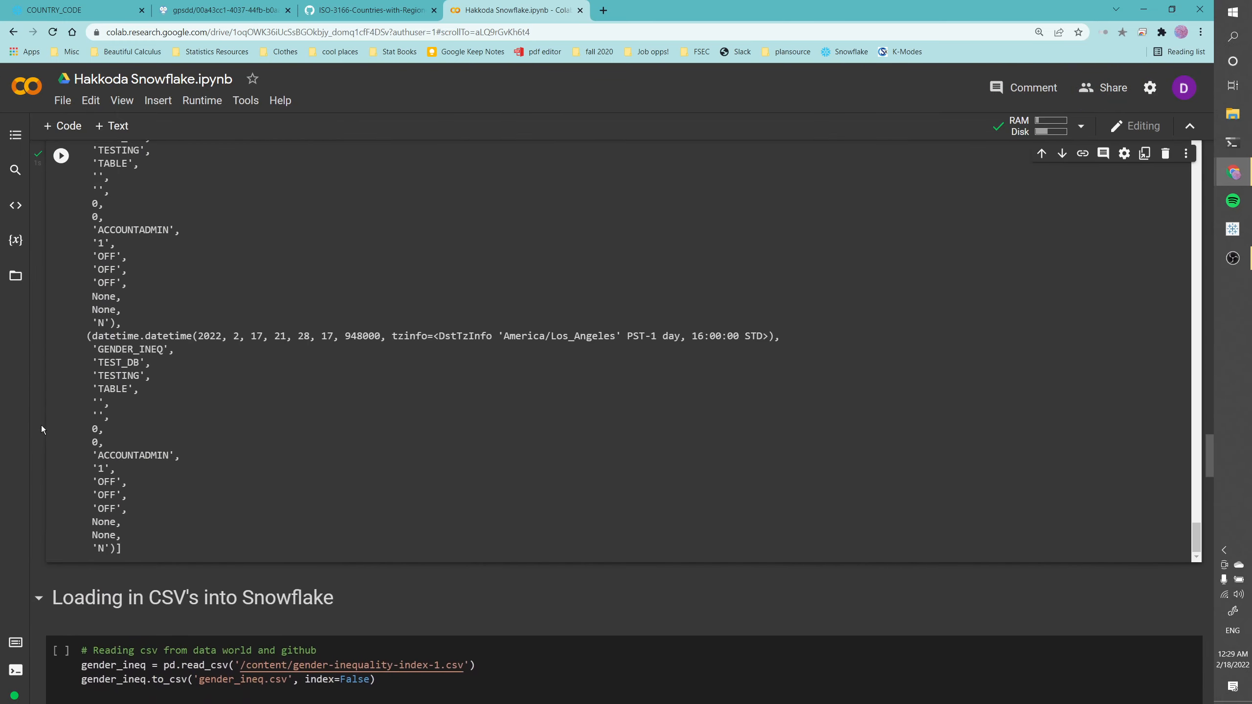
scroll(41, 427, up, 1)
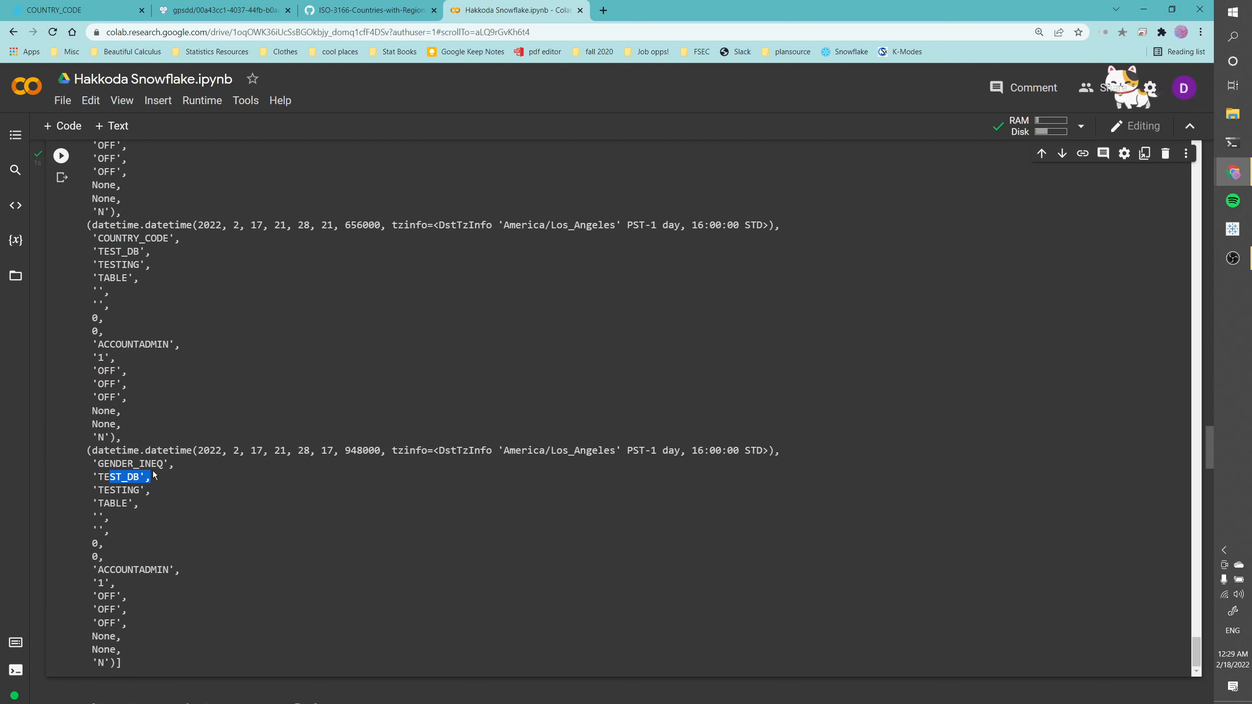
click(104, 10)
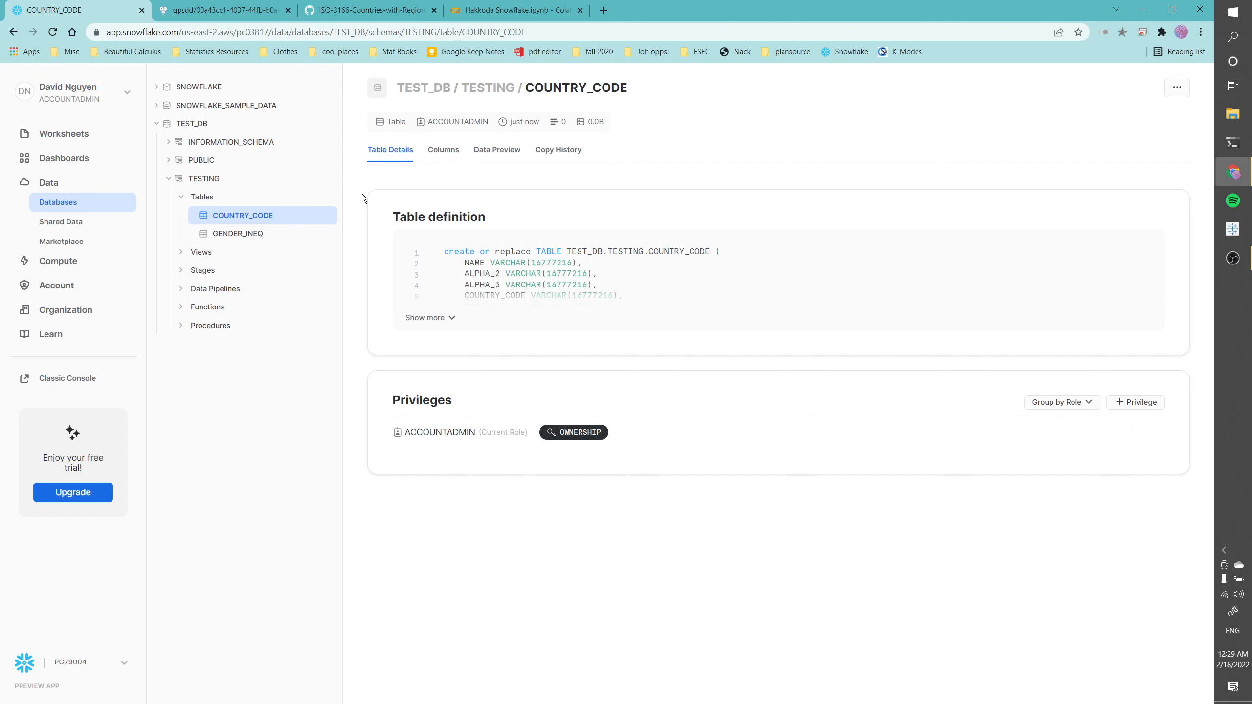
click(530, 18)
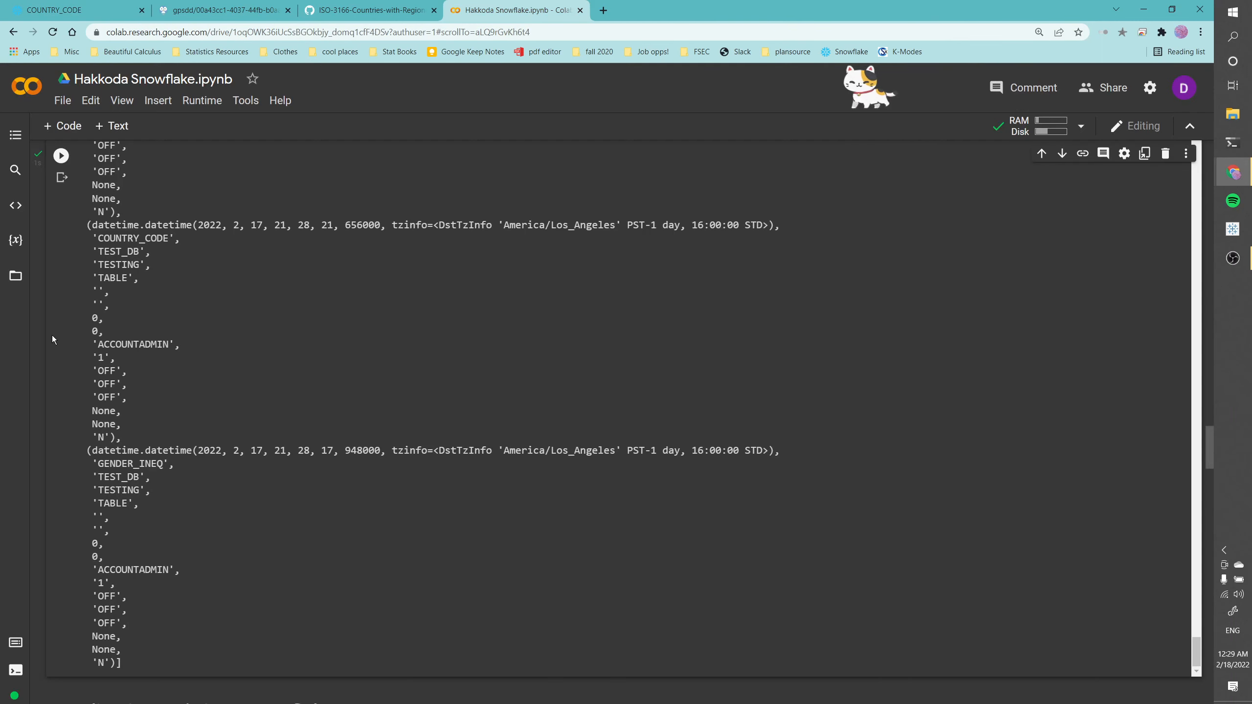
scroll(48, 335, up, 10)
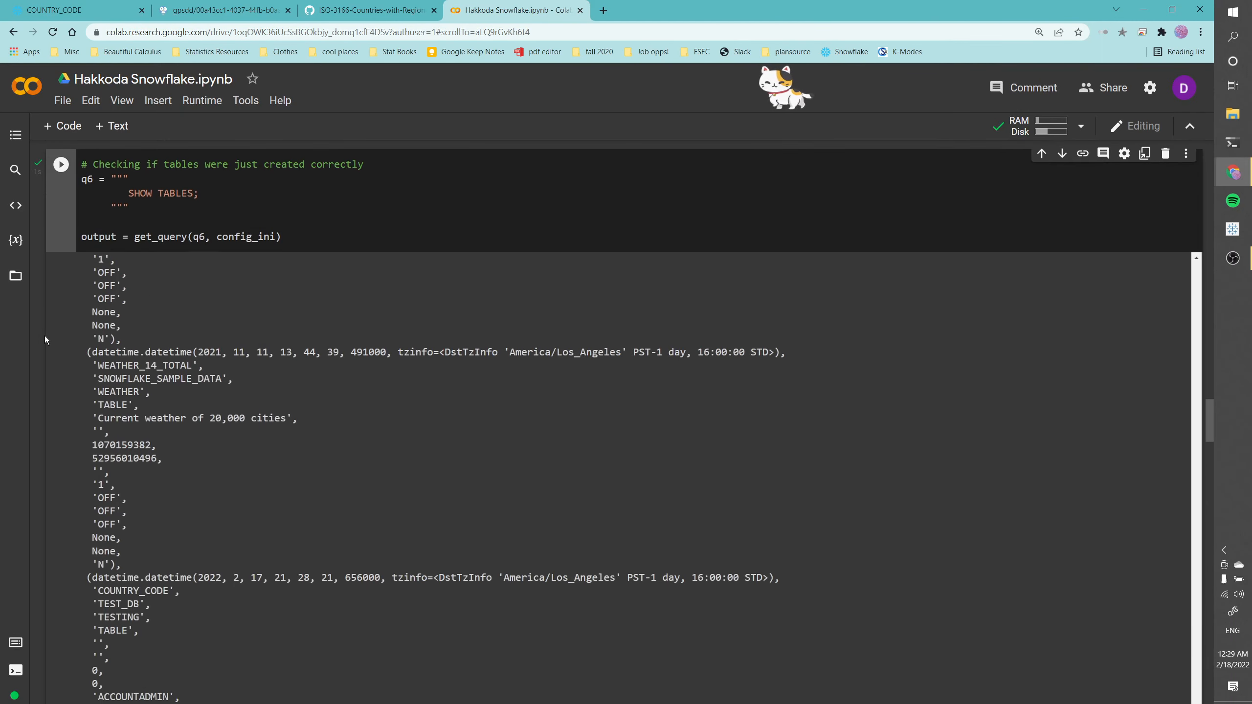
scroll(45, 336, down, 10)
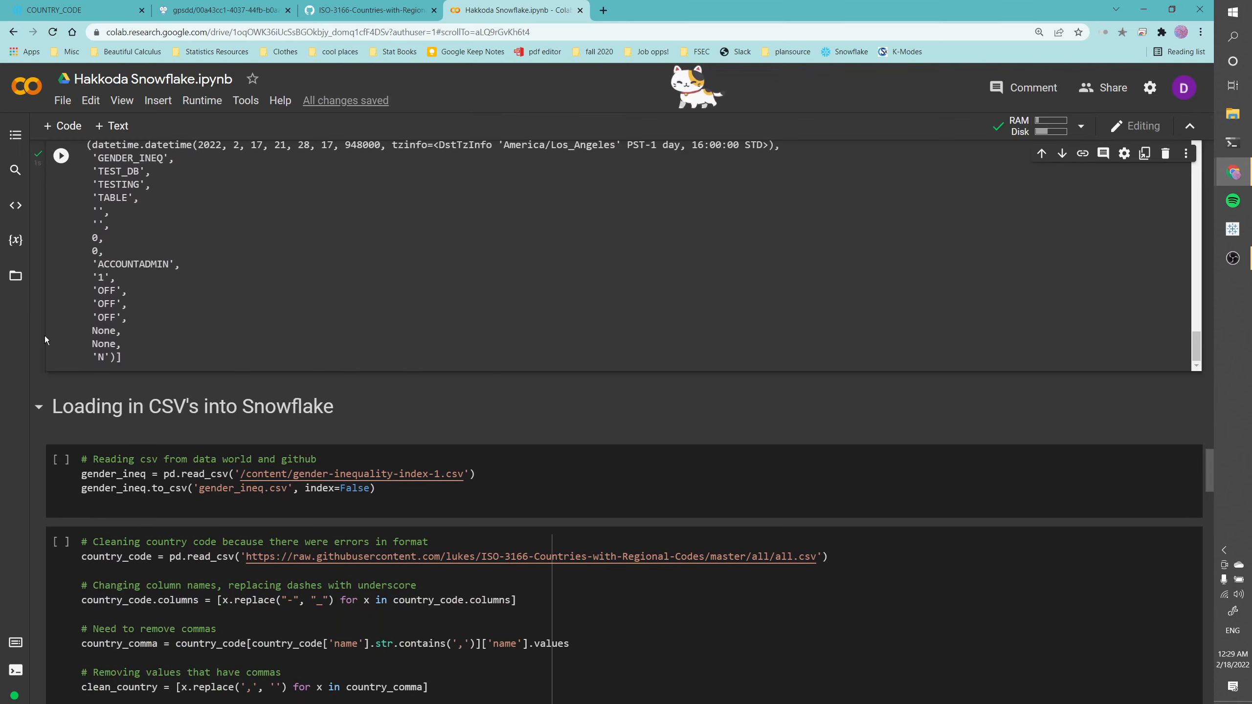
Run the cell that reads the gender inequality data and saves gender_ineq.csv.
scroll(45, 335, down, 1)
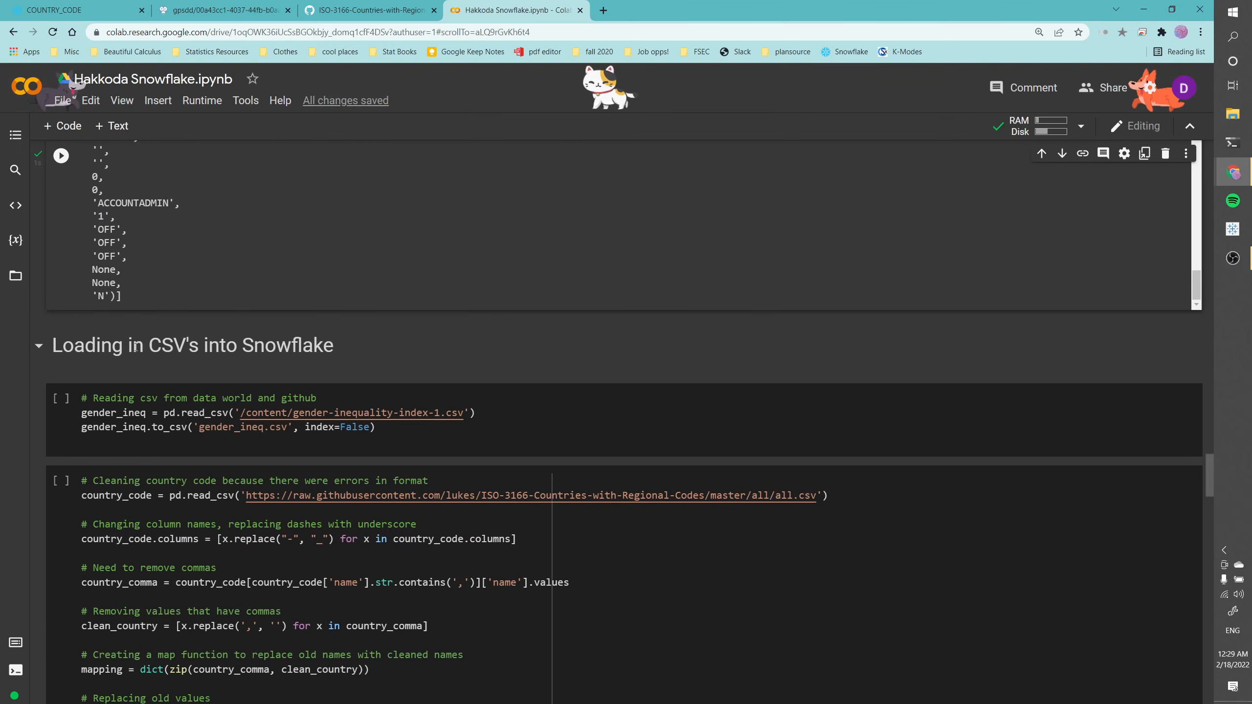
scroll(107, 355, down, 1)
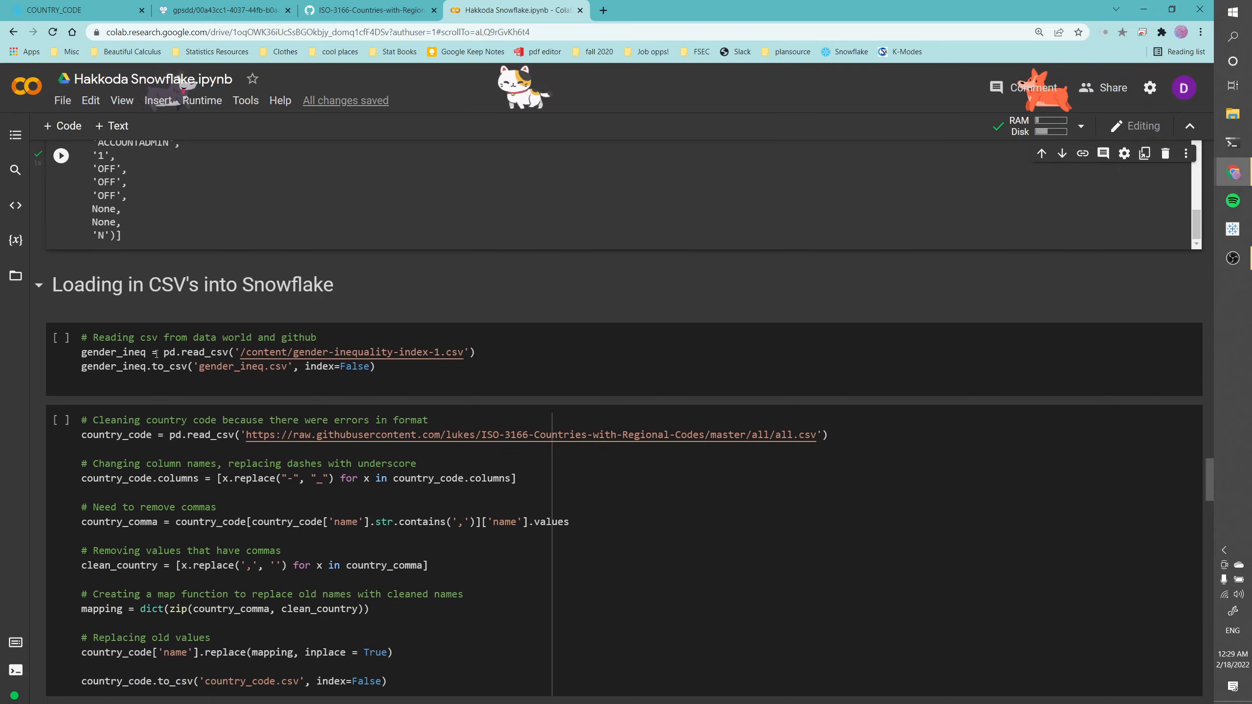
drag(312, 351, 323, 351)
click(197, 380)
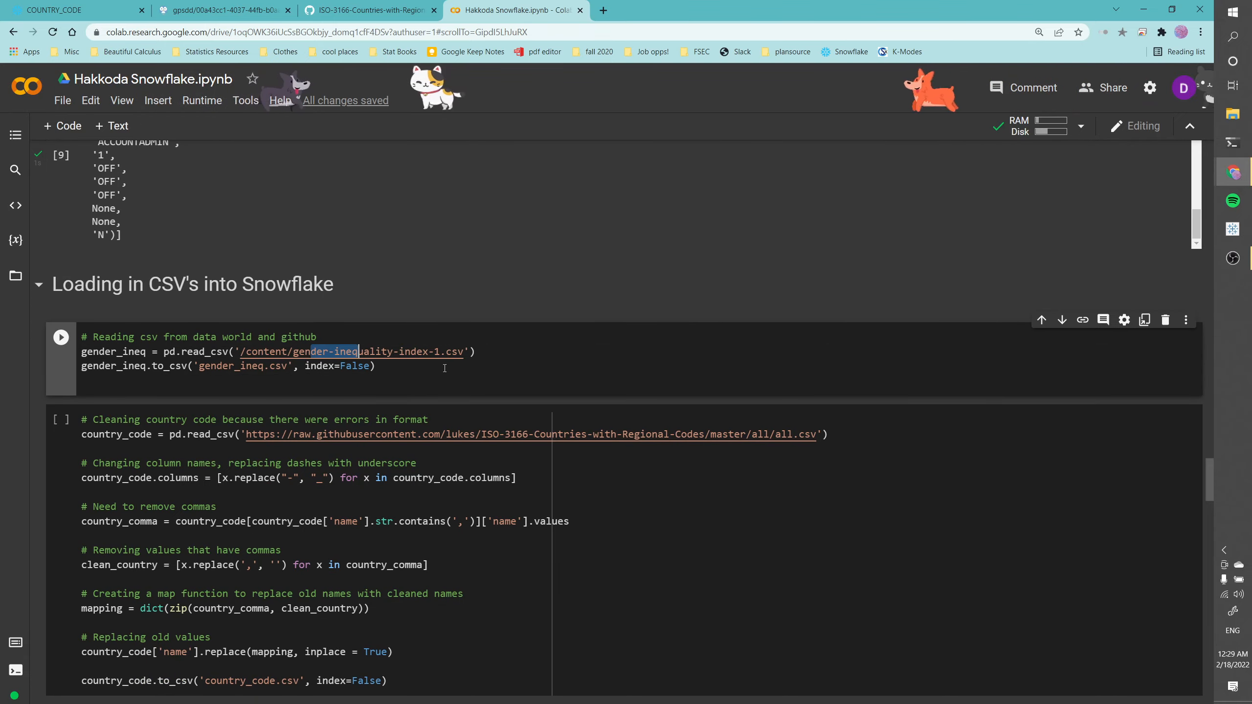
click(60, 338)
Run the country-code cleaning cell that writes a comma-free country_code.csv.
scroll(173, 359, down, 2)
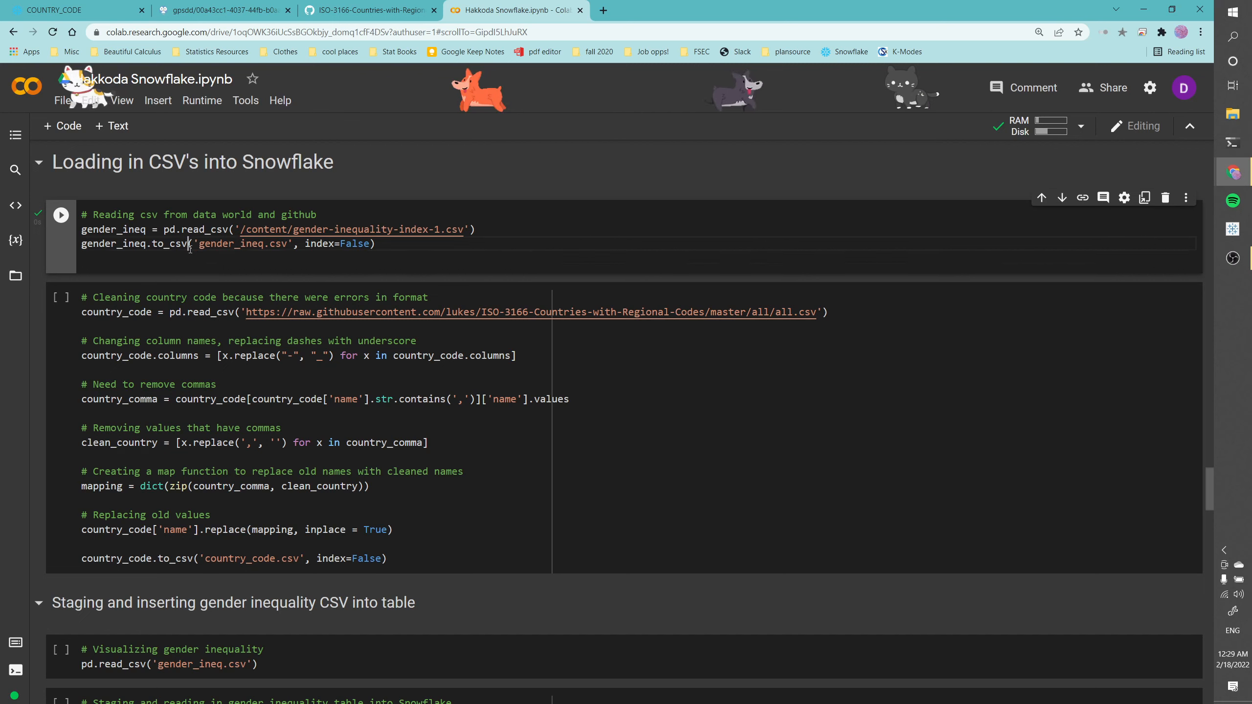
drag(188, 244, 373, 245)
click(373, 245)
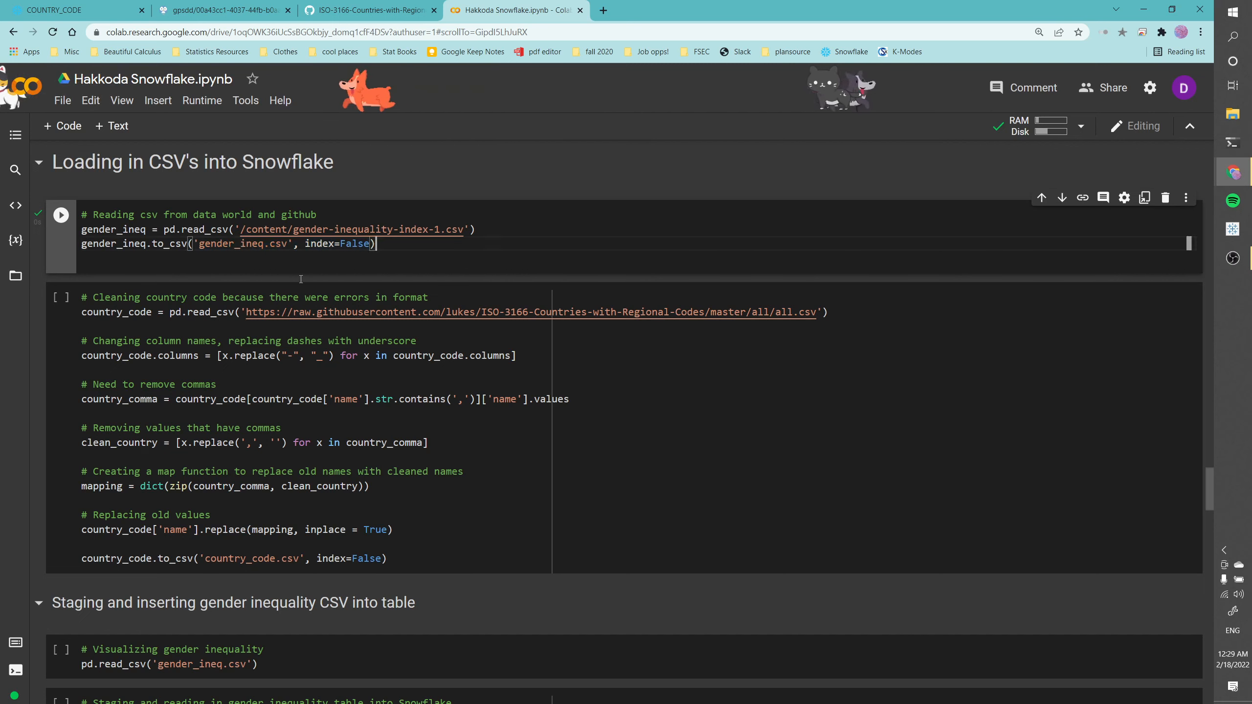
drag(99, 312, 207, 498)
click(200, 515)
scroll(200, 419, down, 1)
key(ctrl+Return)
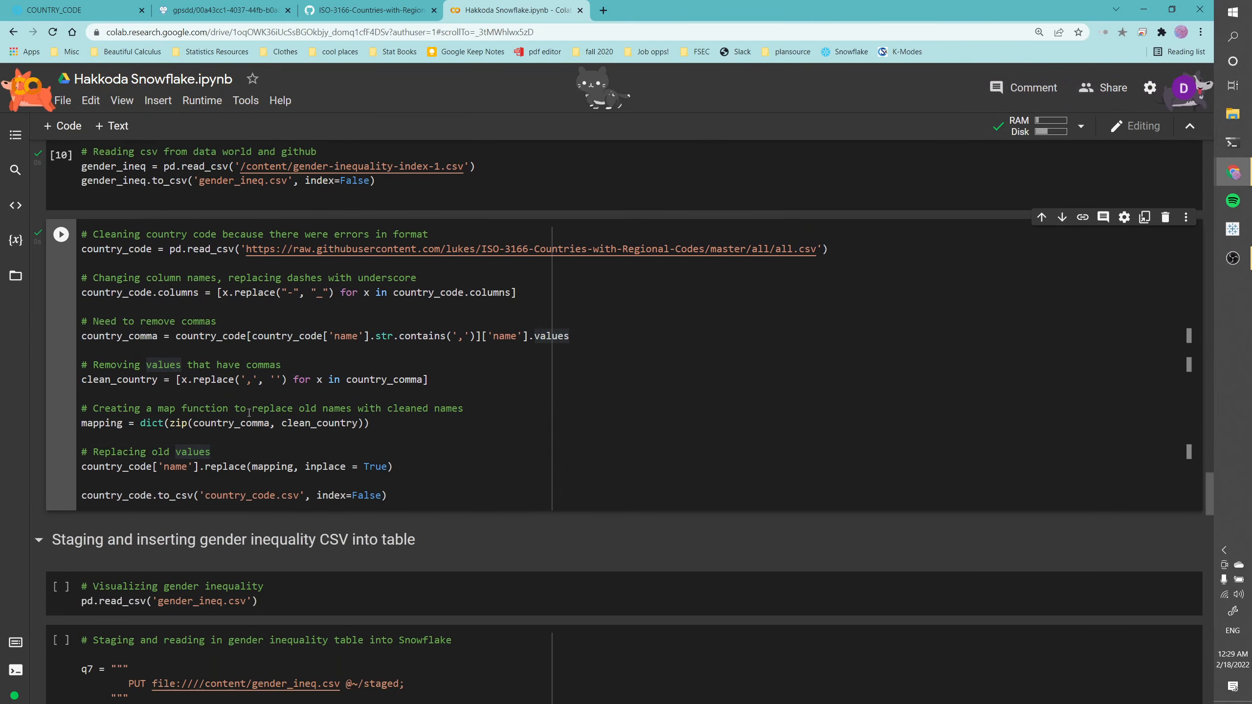
Move down to the section on staging the files into Snowflake.
scroll(215, 414, down, 2)
scroll(226, 363, up, 4)
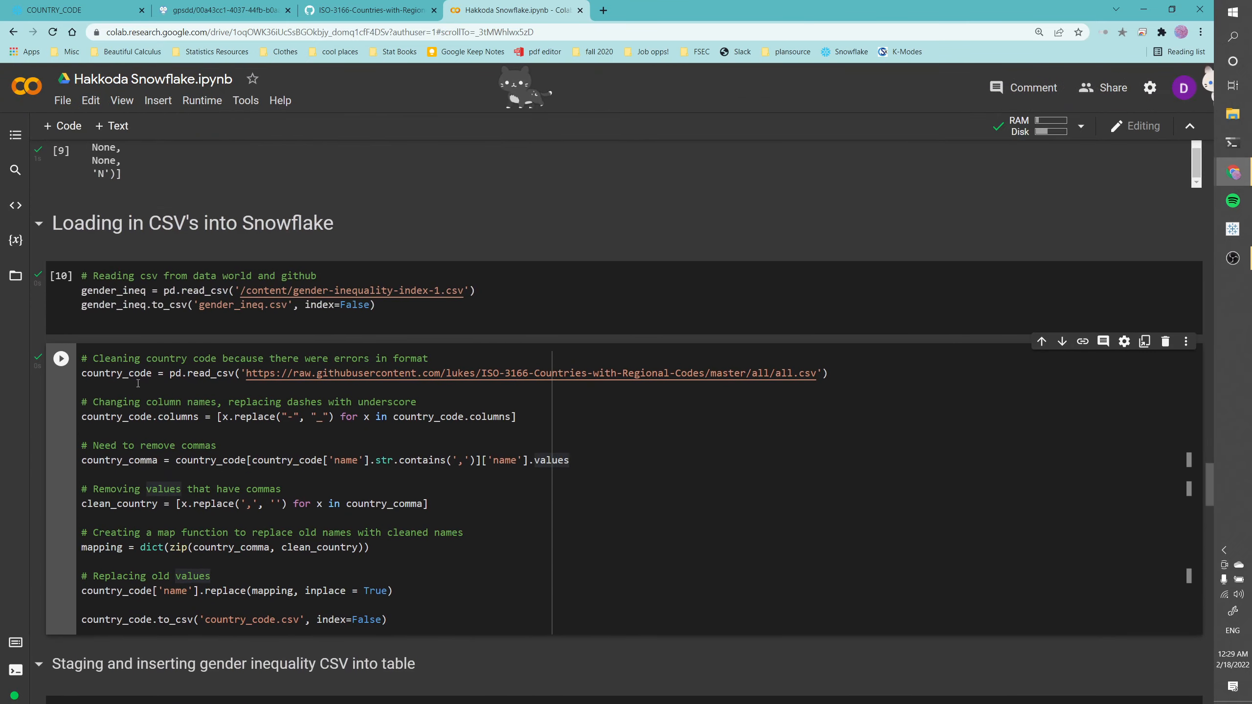
scroll(150, 375, down, 5)
scroll(148, 365, down, 1)
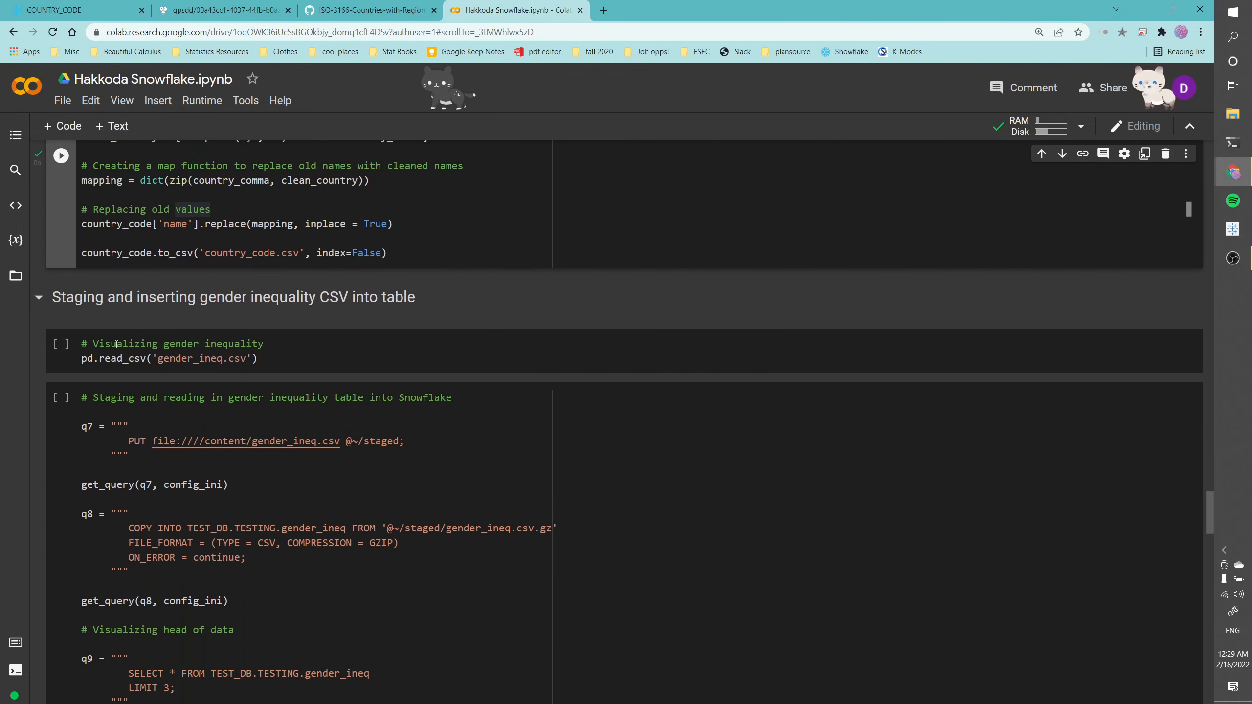
scroll(115, 335, down, 1)
drag(55, 235, 230, 238)
click(279, 243)
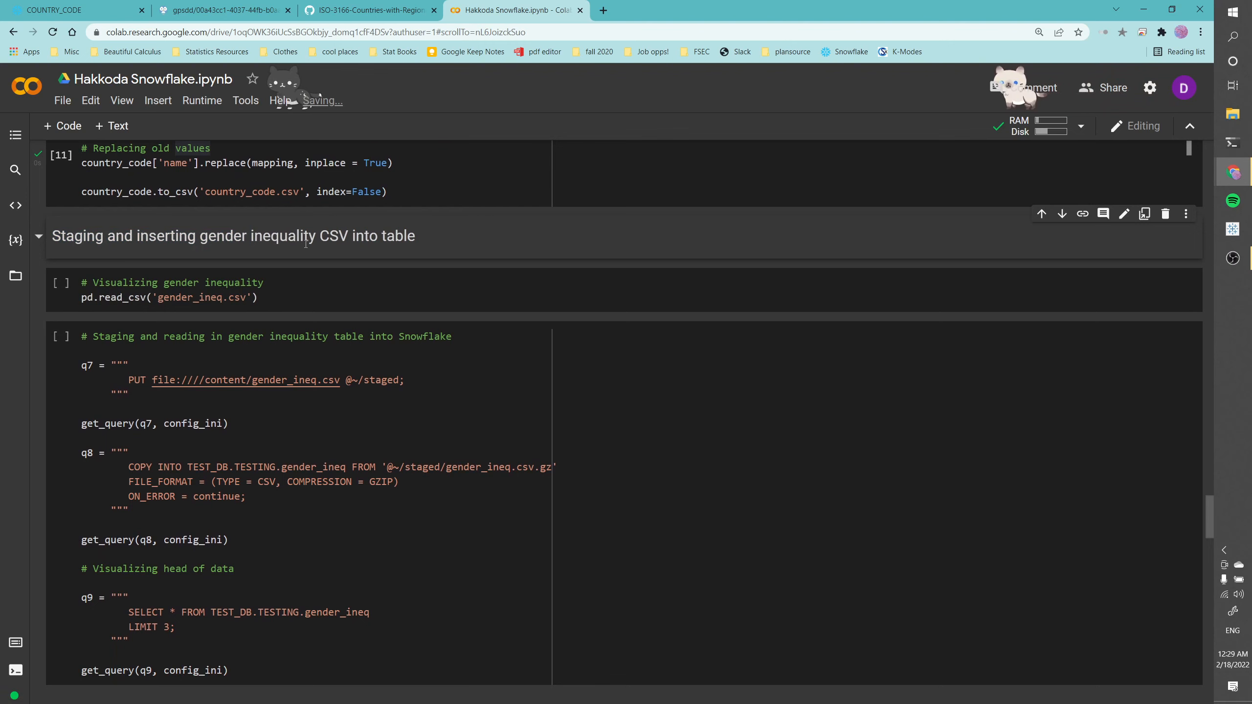
Run the preview cell showing gender_ineq.csv as 1440 rows × 8 columns.
click(299, 300)
scroll(209, 265, down, 1)
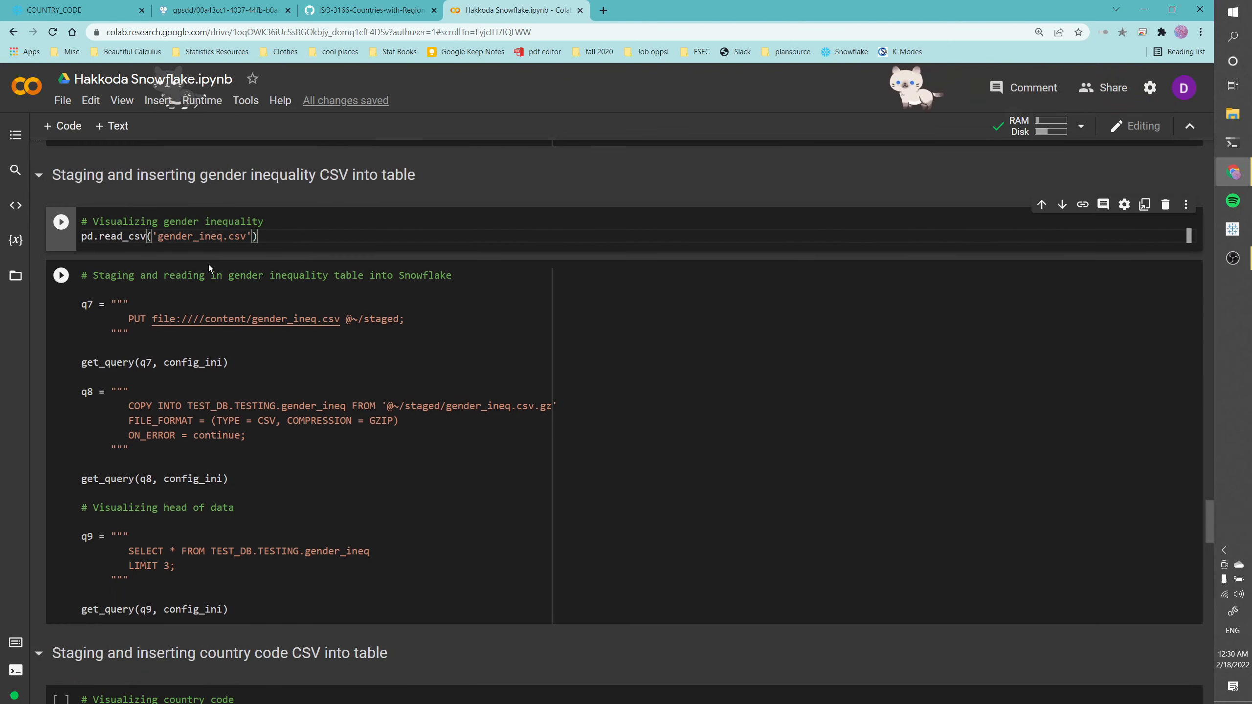
click(61, 223)
scroll(255, 255, down, 1)
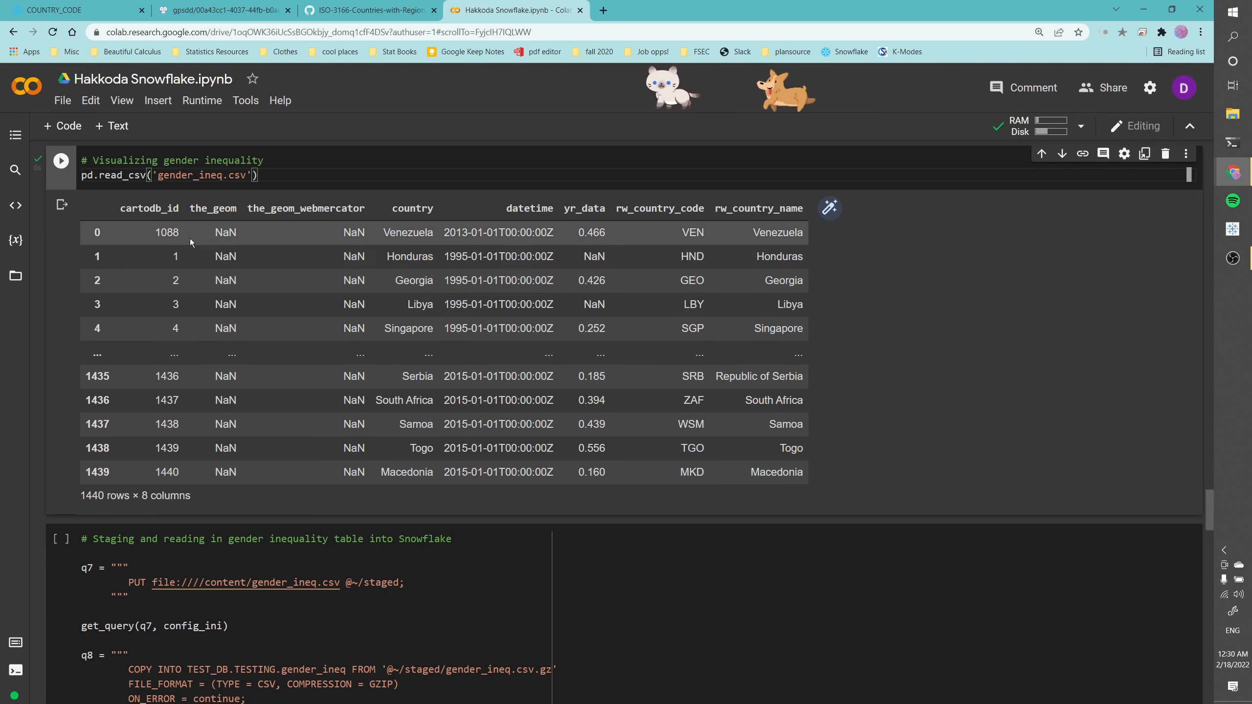
scroll(528, 318, down, 2)
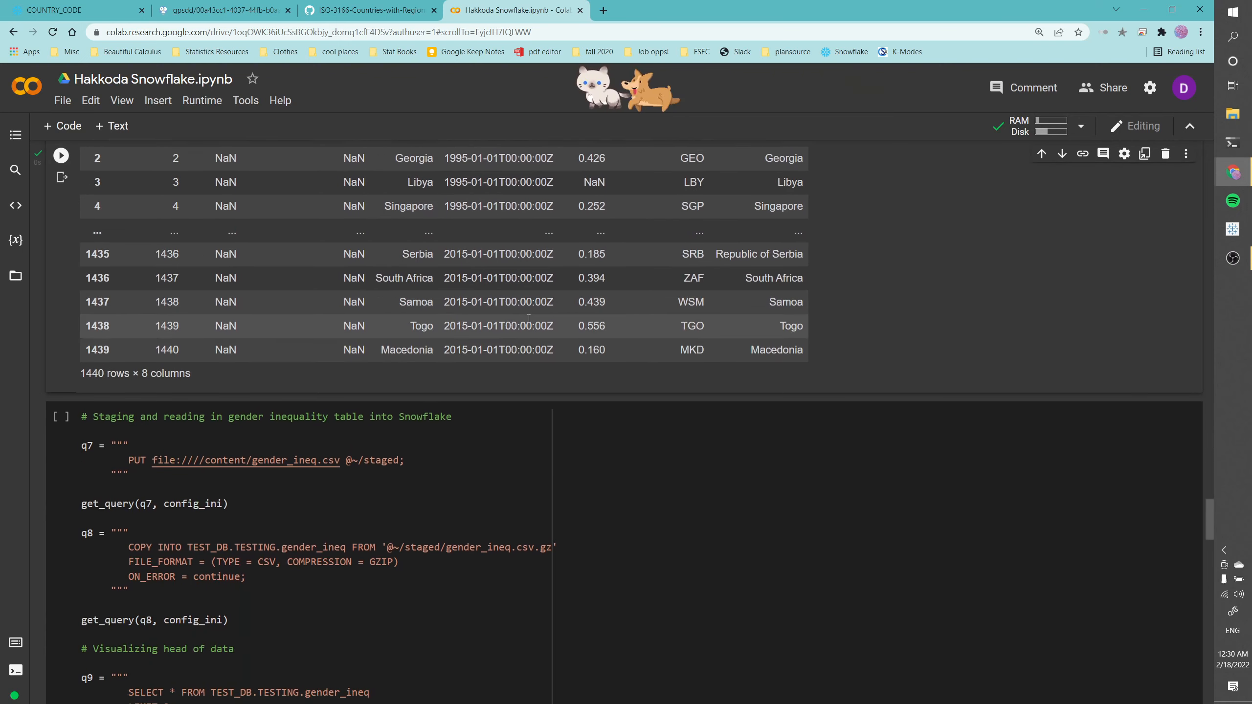
Review the staging cell's GZIP COPY INTO gender_ineq and its SELECT … LIMIT 3 query.
click(331, 460)
scroll(164, 364, down, 2)
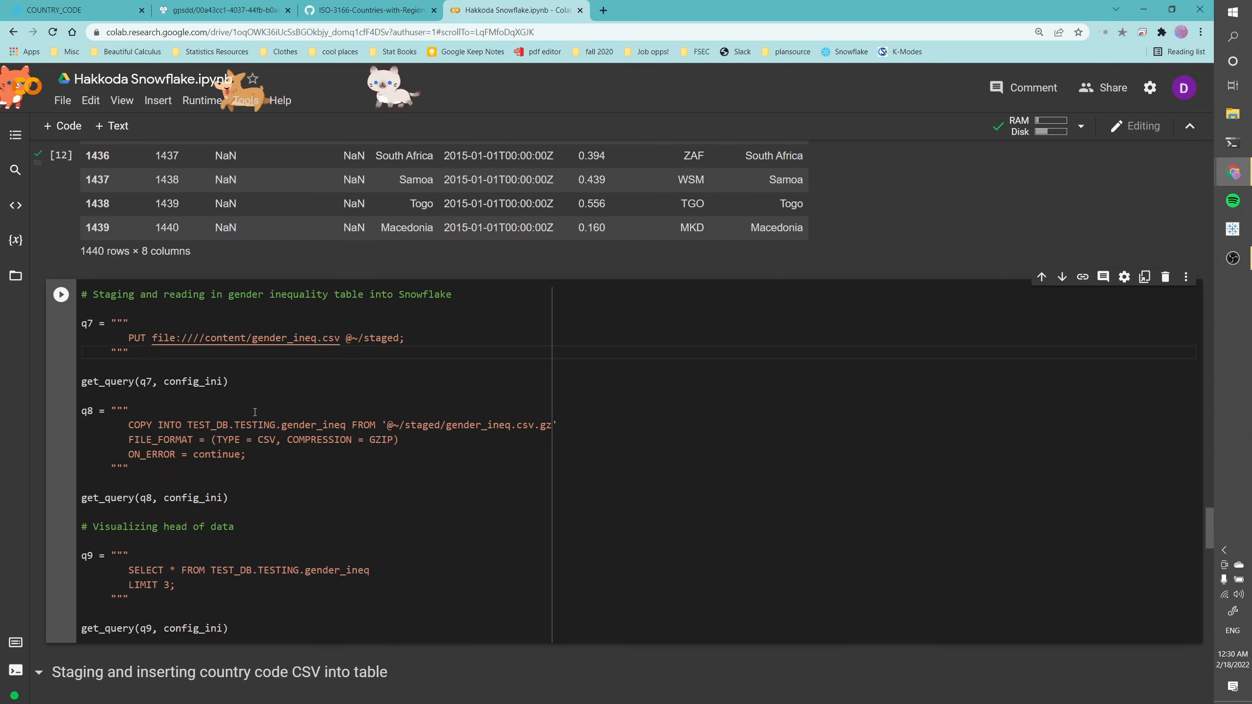
scroll(254, 411, down, 1)
drag(157, 363, 305, 364)
click(371, 378)
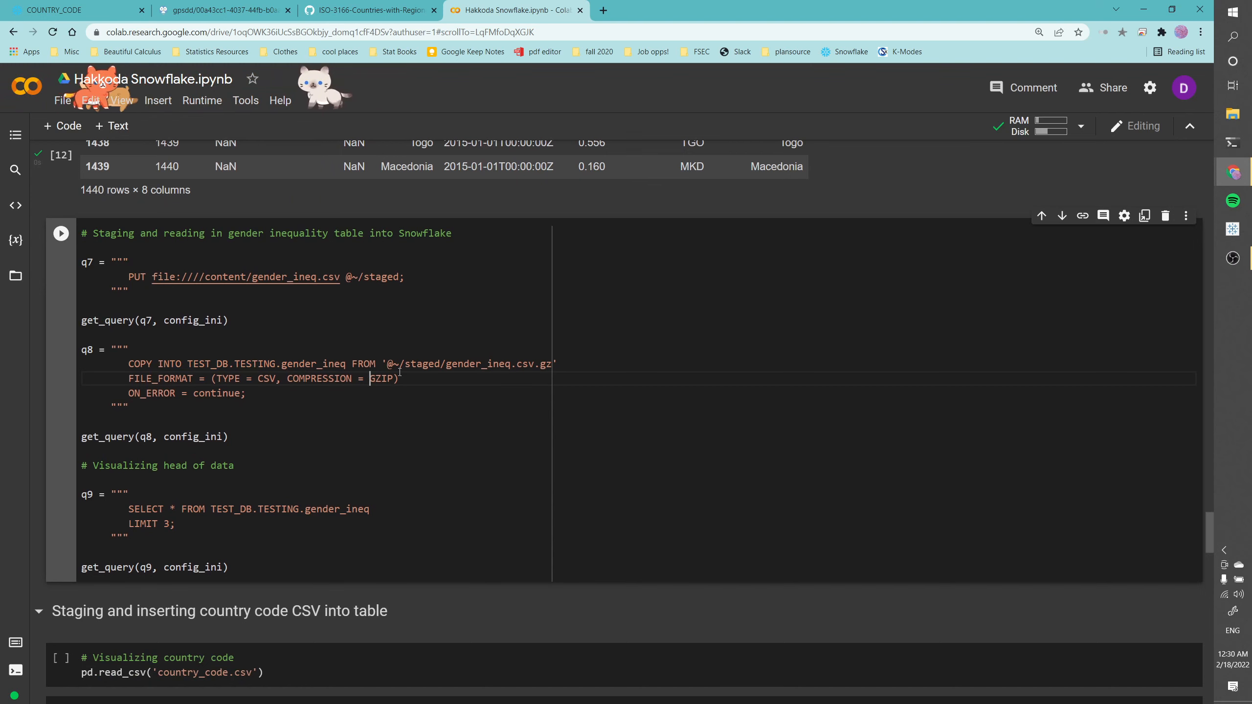
double_click(479, 363)
click(236, 465)
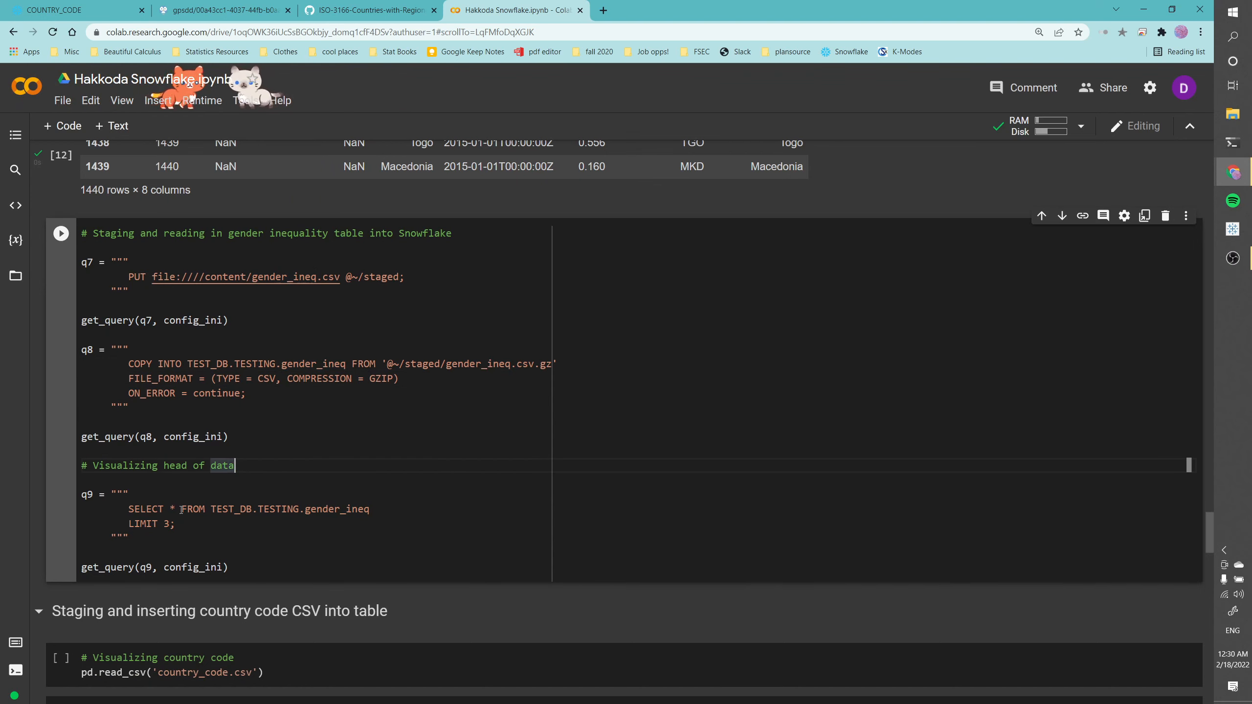
scroll(137, 473, down, 1)
drag(128, 449, 207, 466)
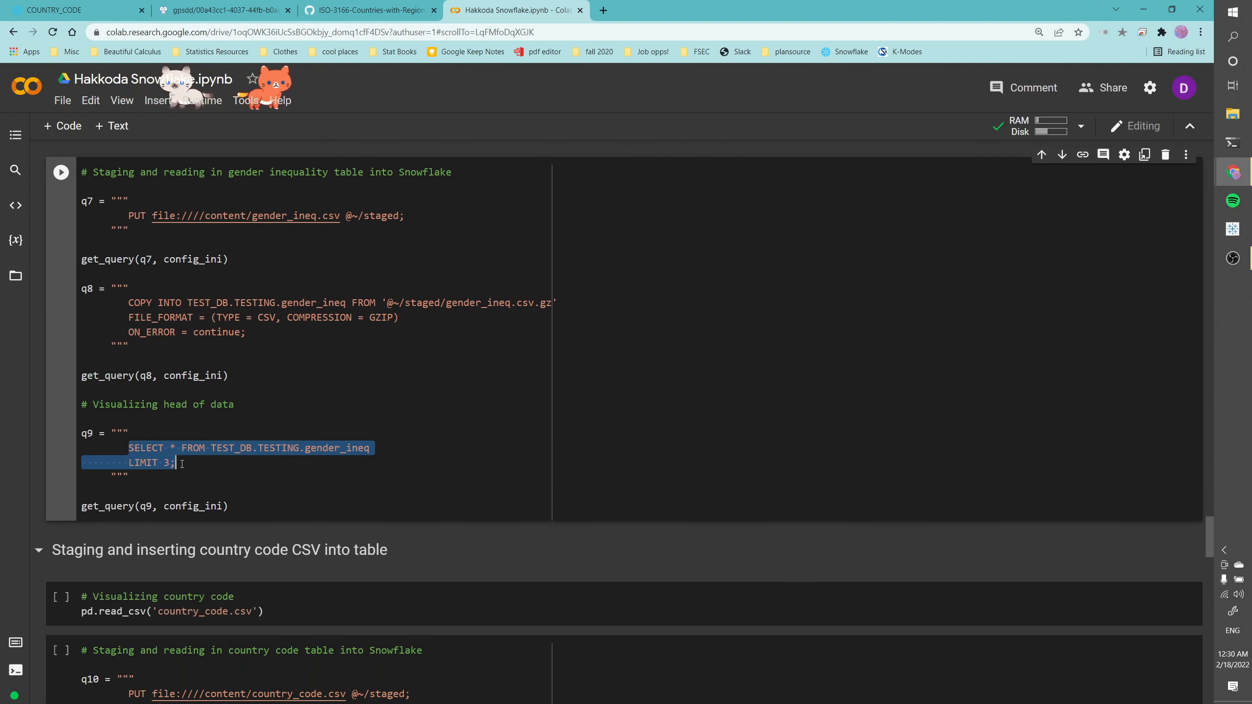
Review the gender_ineq PUT and COPY INTO output, which loaded 1440 of 1441 rows.
click(207, 467)
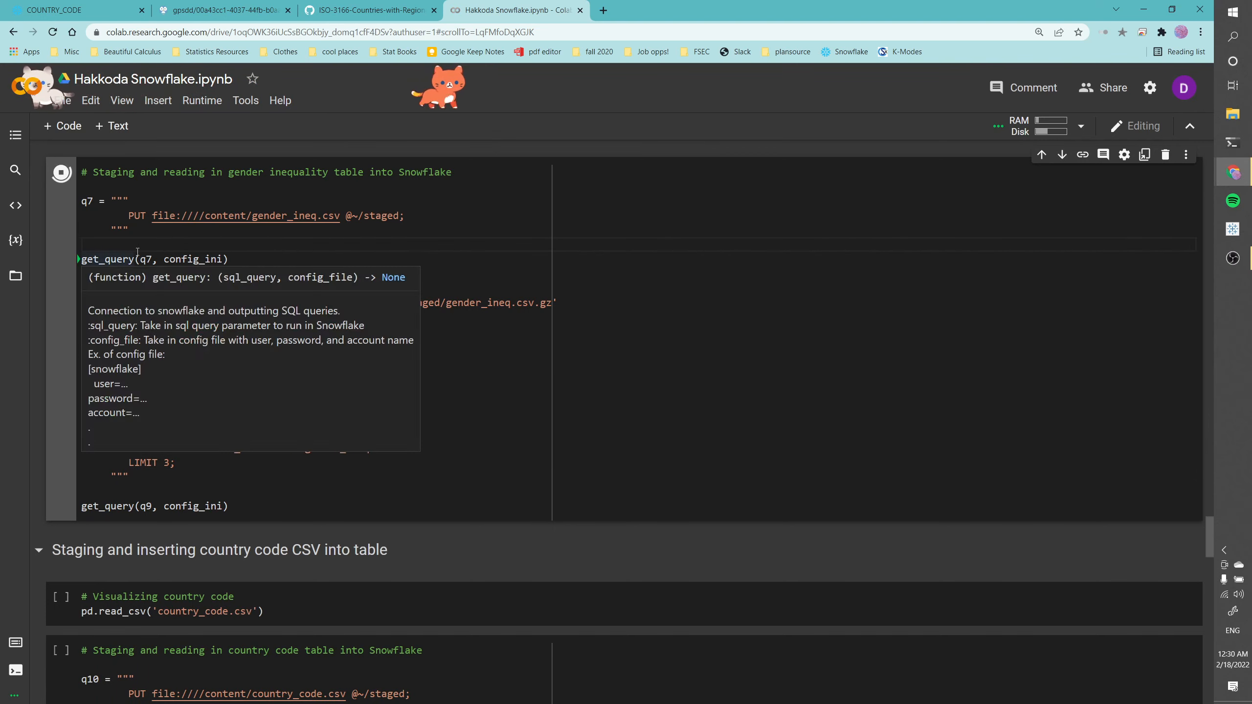
scroll(232, 306, down, 2)
scroll(135, 384, down, 1)
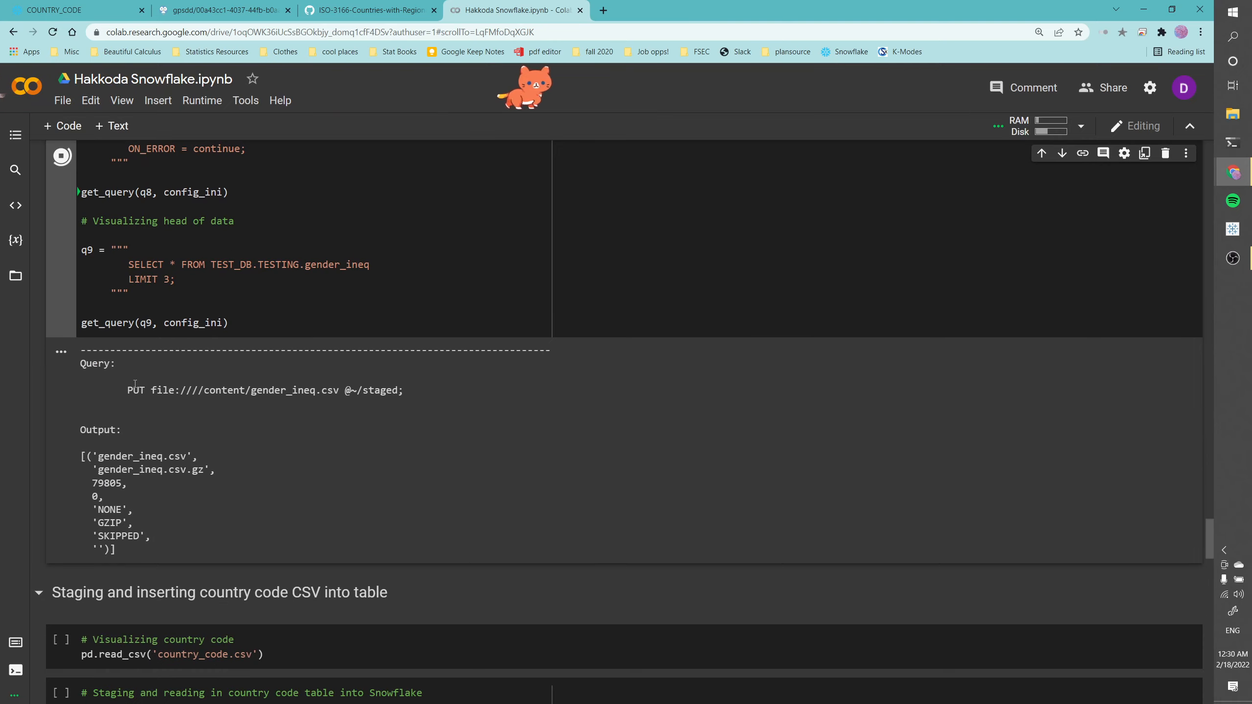
scroll(286, 388, down, 2)
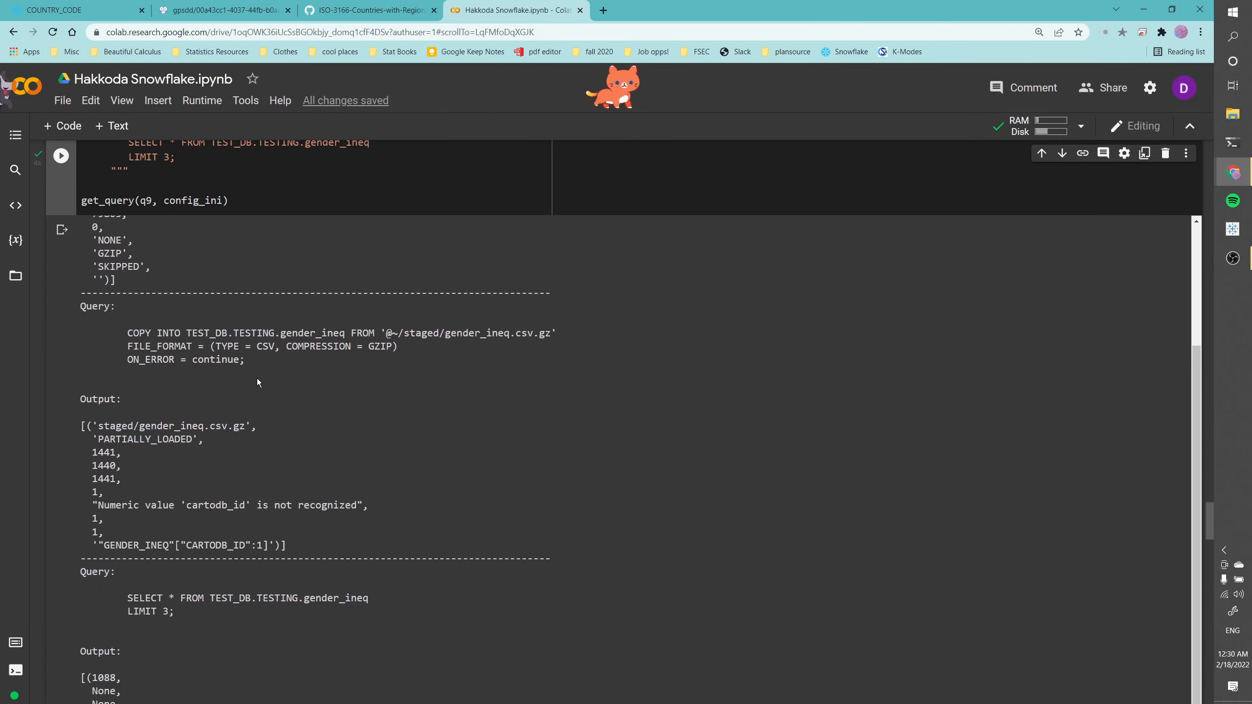
scroll(51, 388, up, 2)
scroll(38, 397, down, 3)
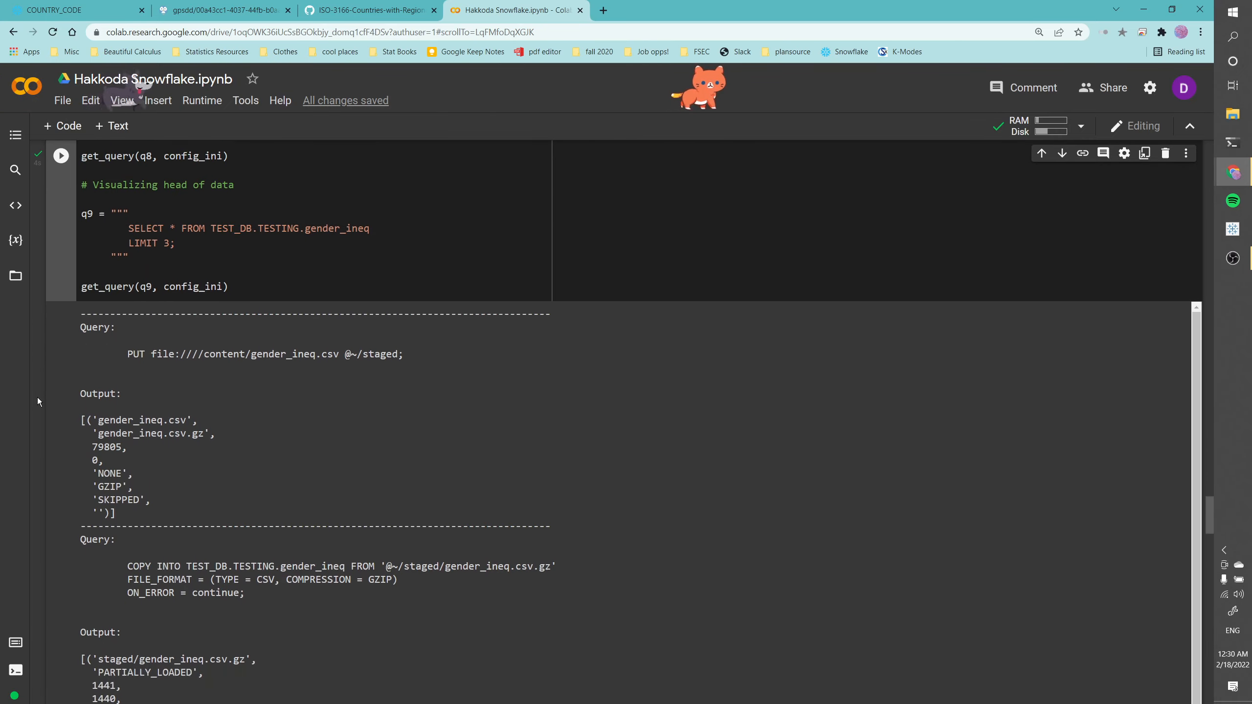
drag(87, 405, 368, 483)
click(368, 488)
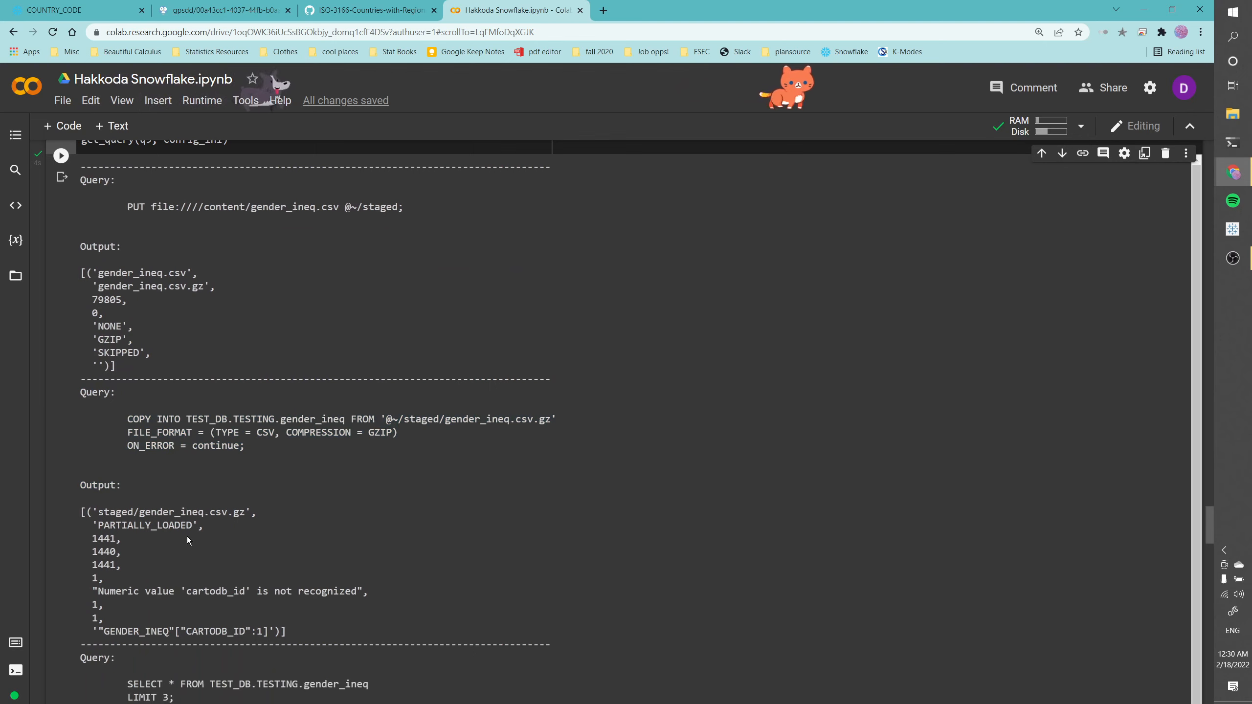
scroll(43, 481, down, 4)
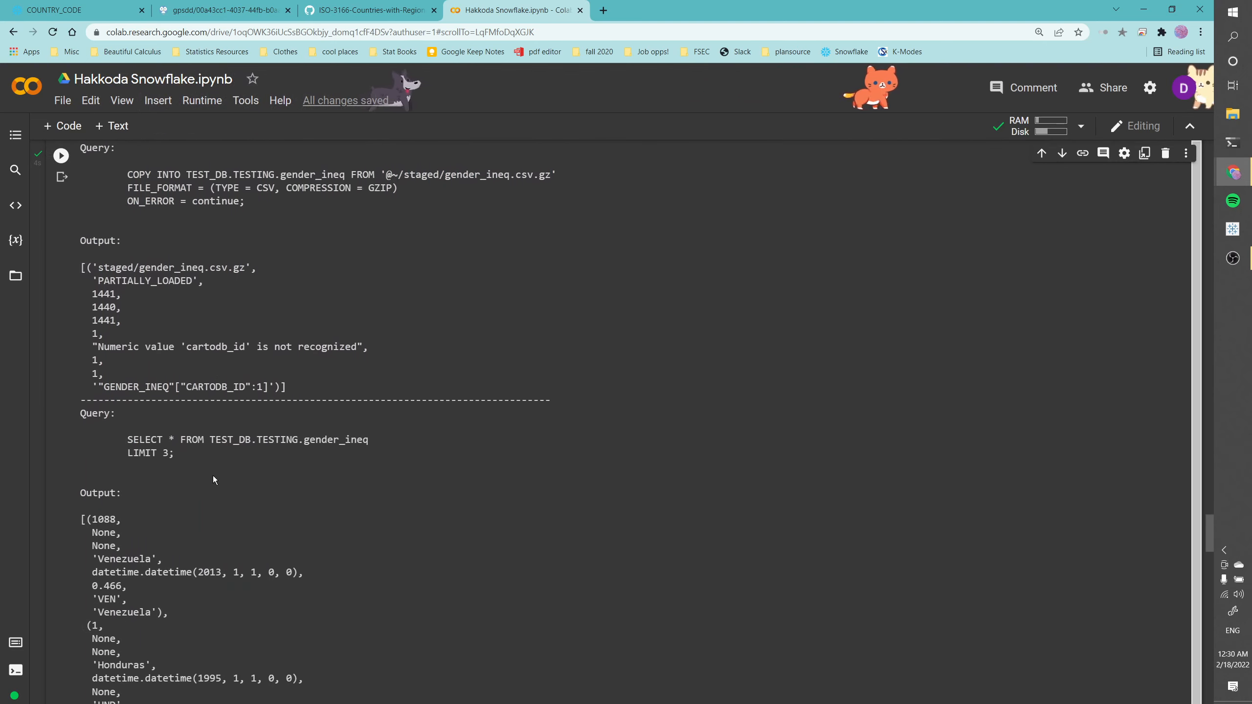
scroll(207, 454, down, 2)
drag(177, 364, 134, 351)
click(70, 410)
Highlight the gender_ineq table name in the load output, then bring up Snowflake's COUNTRY_CODE table page.
scroll(44, 408, down, 2)
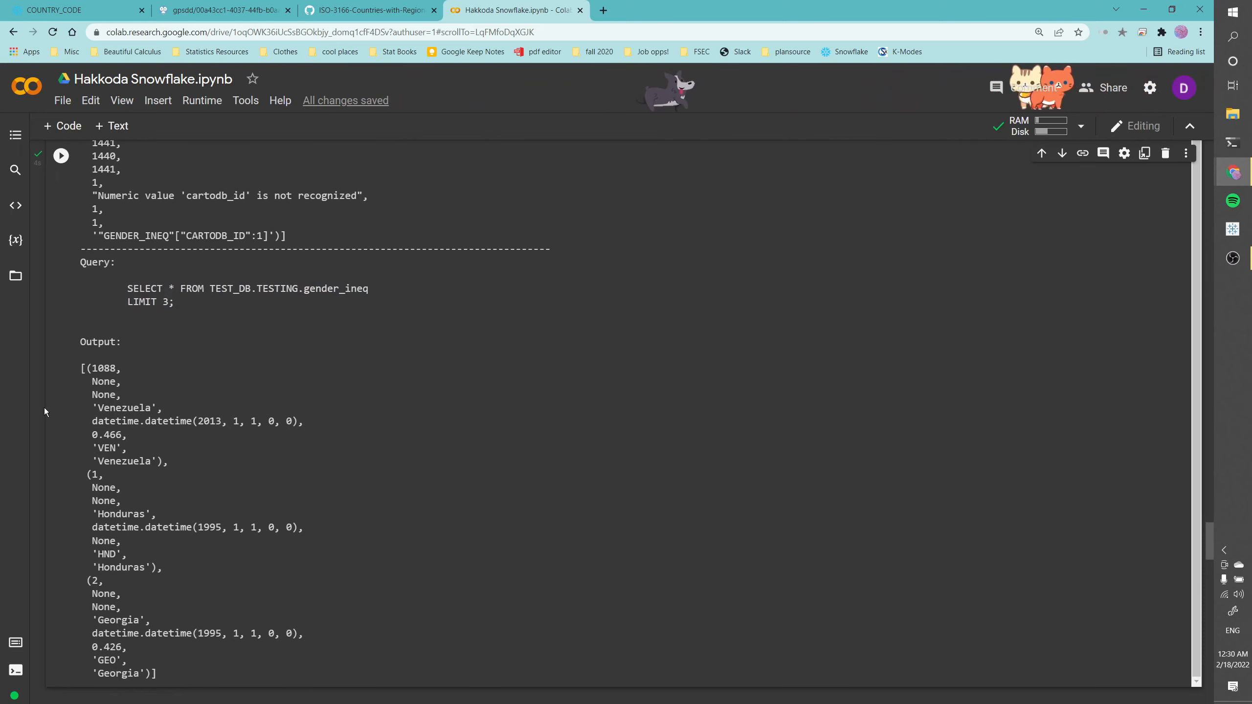
scroll(43, 431, down, 1)
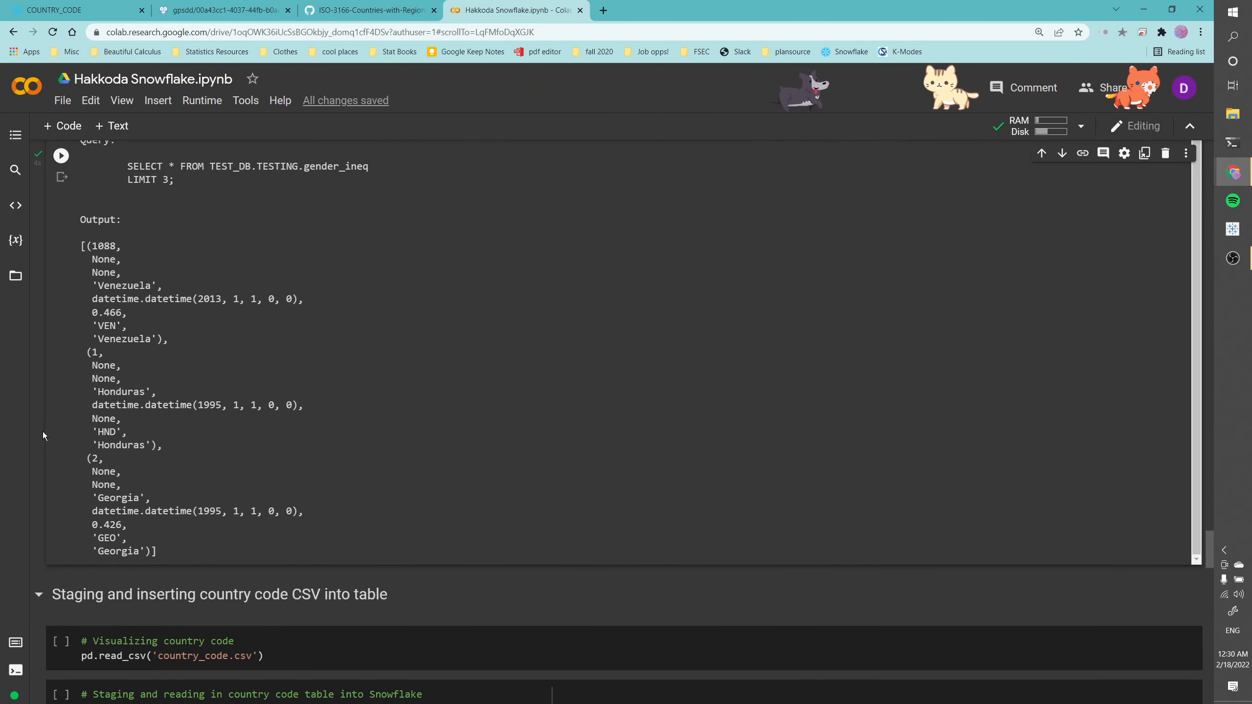
scroll(41, 430, up, 10)
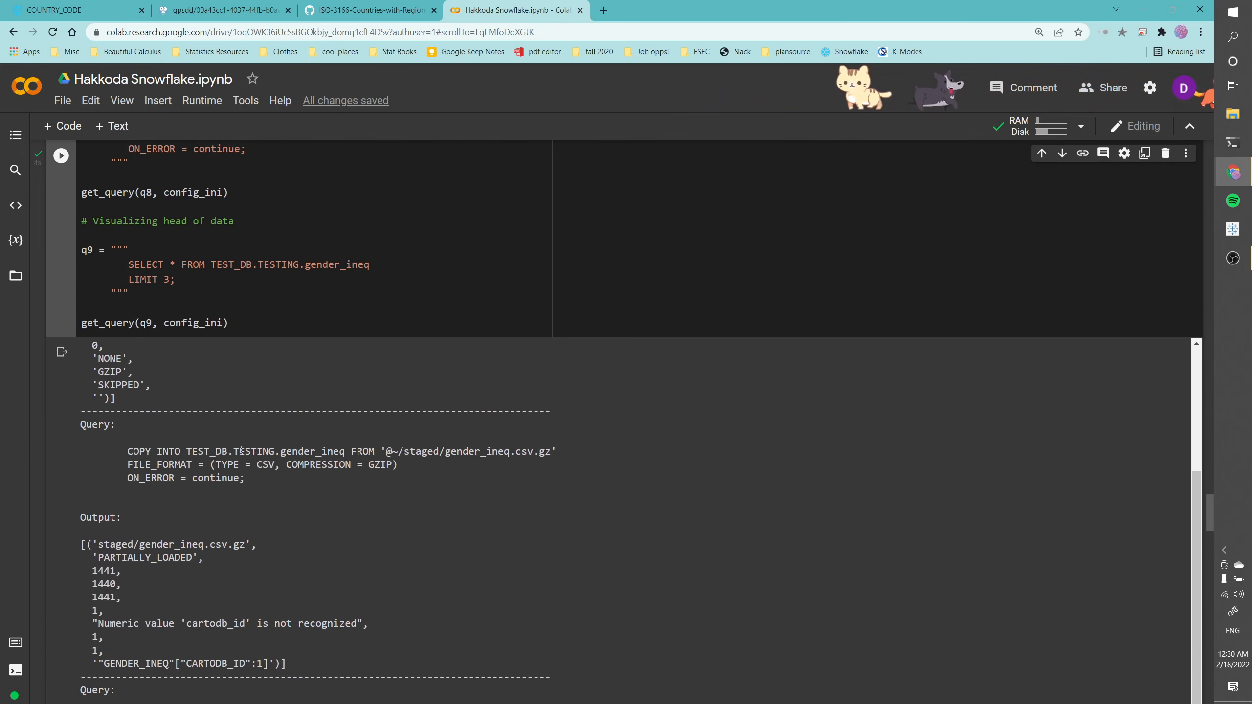
drag(280, 597, 339, 598)
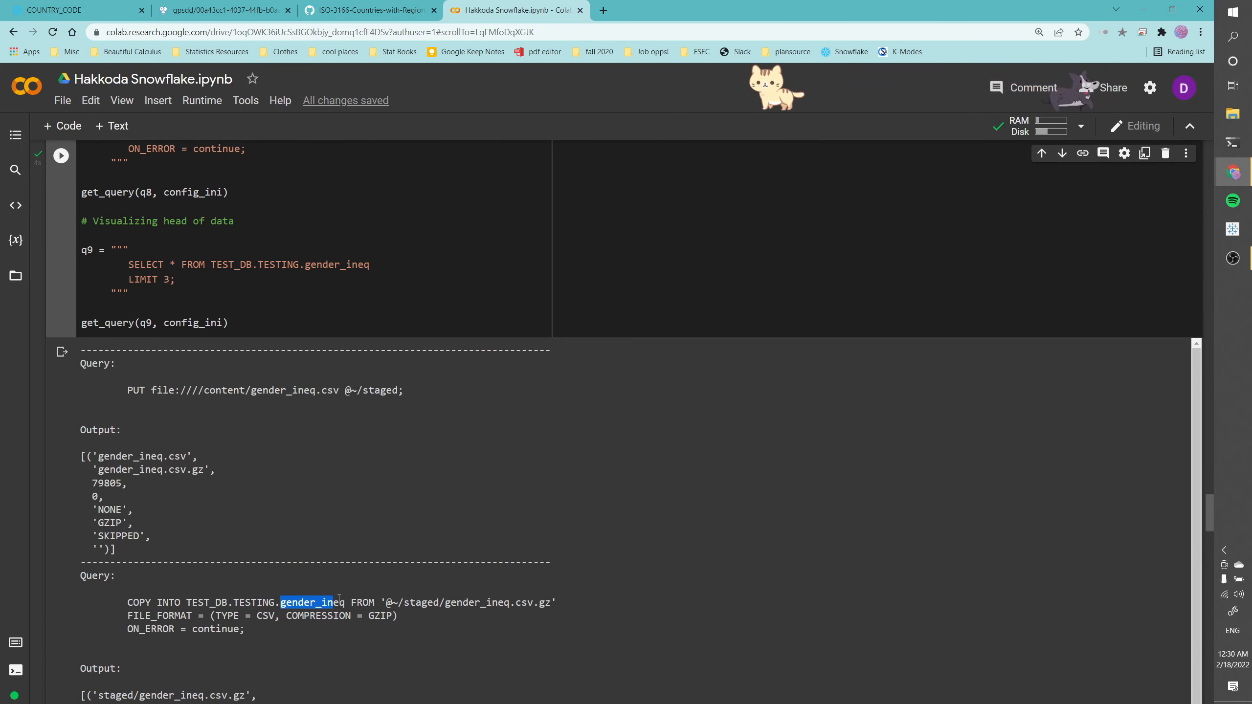
click(306, 297)
click(89, 19)
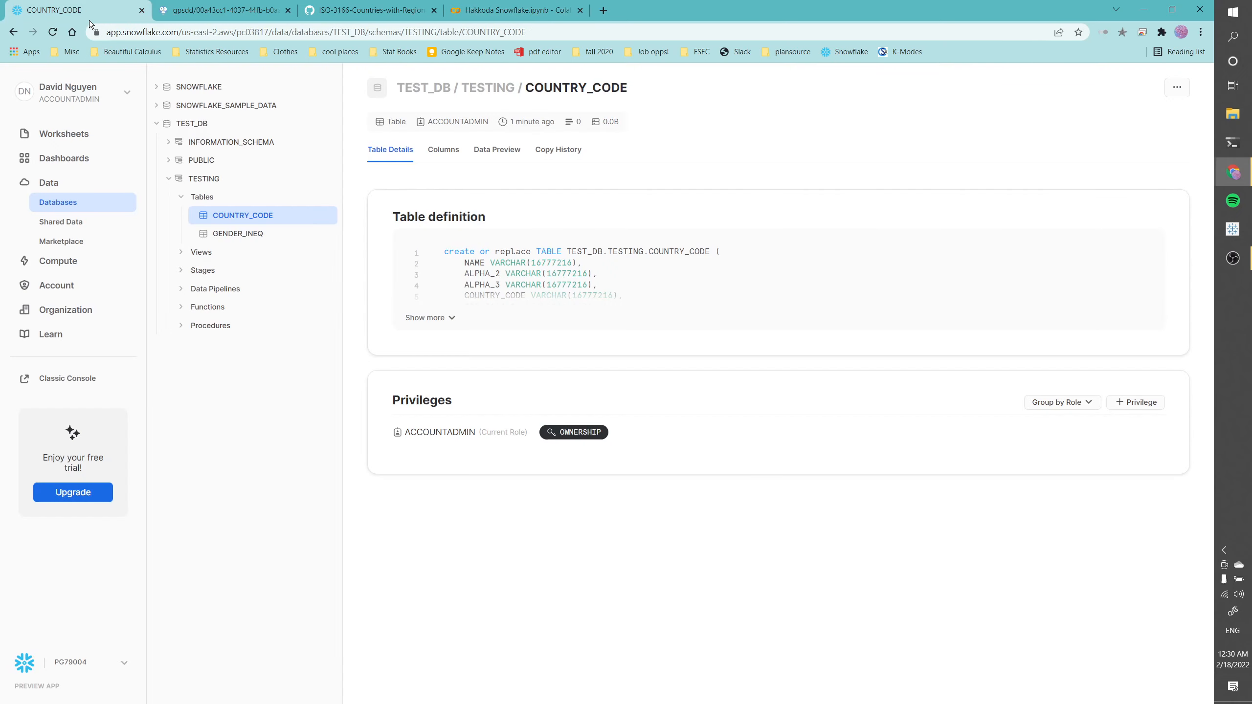
In a new worksheet, write and run SELECT * FROM TEST_DB.testing.gender_ineq; using autocomplete.
click(99, 143)
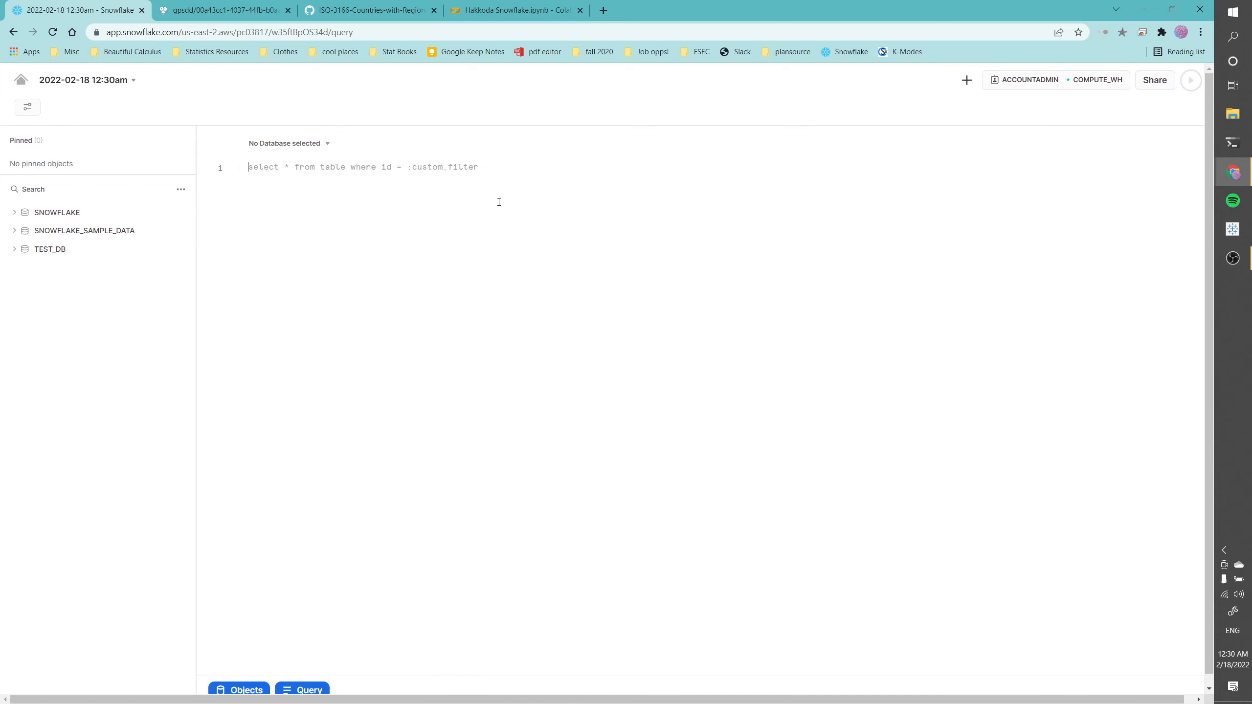
text(SE)
key(Return)
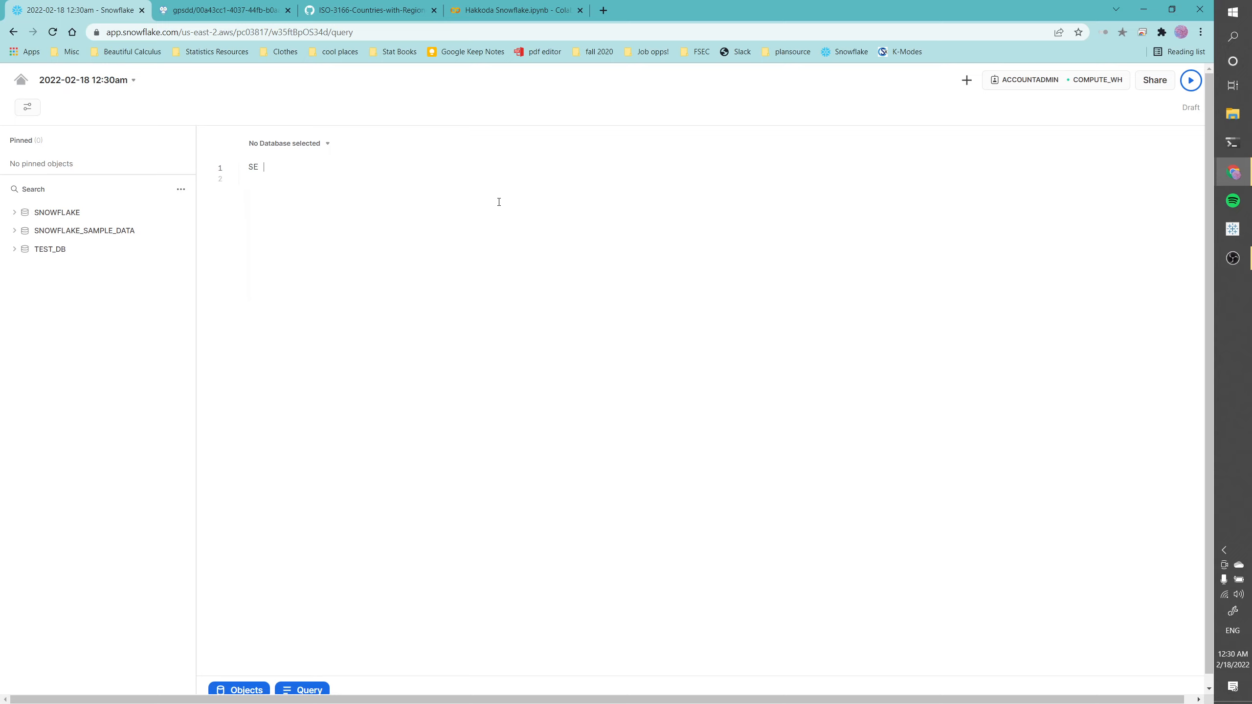
key(BackSpace)
text(LECT *FROMO)
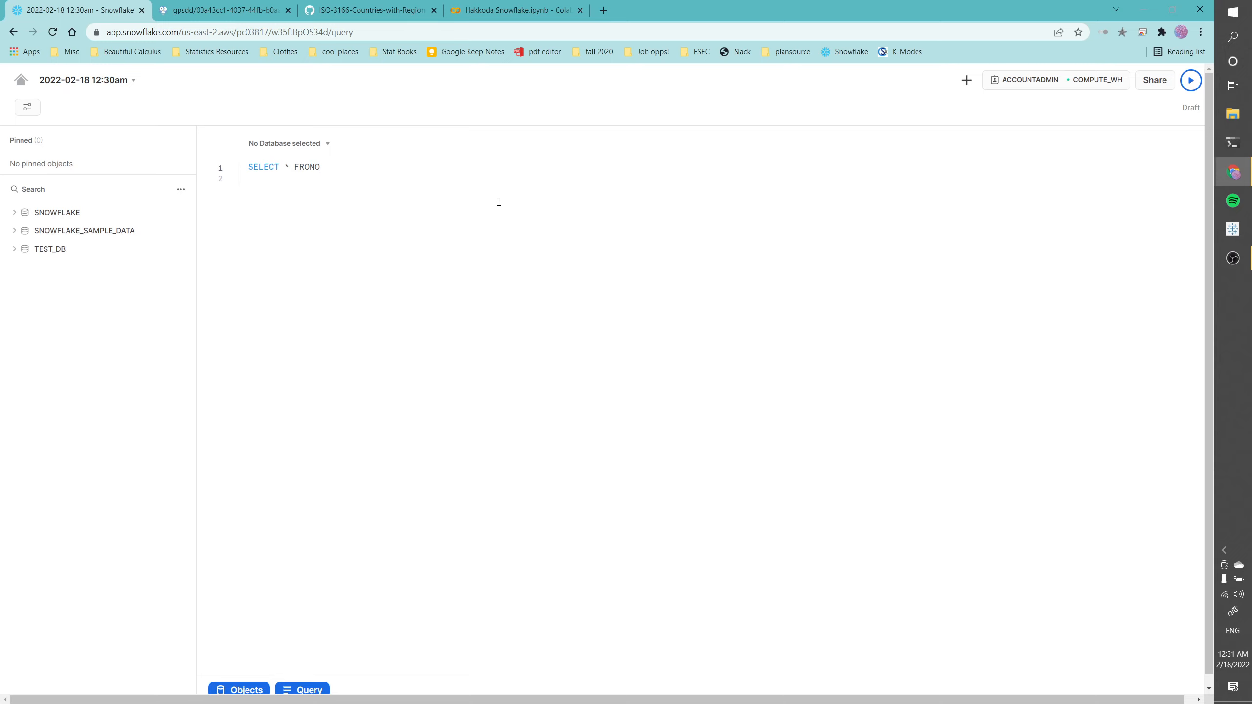
key(BackSpace)
text(T)
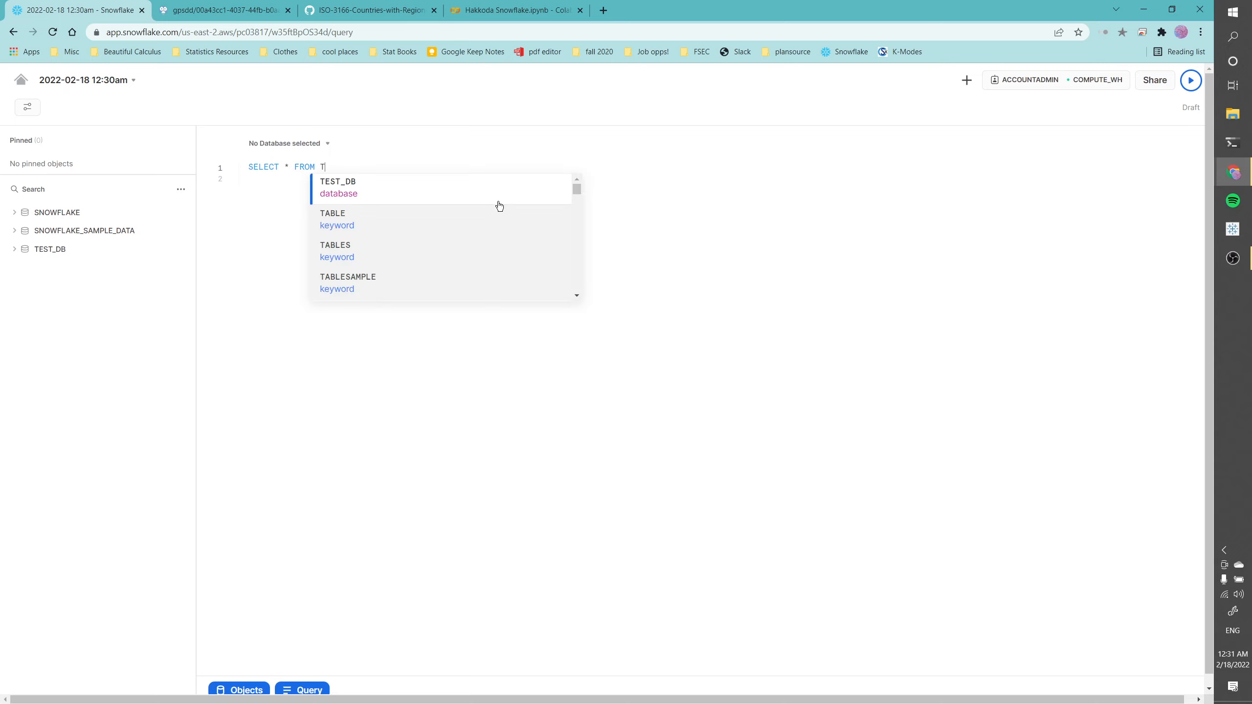
key(Tab)
text(.t)
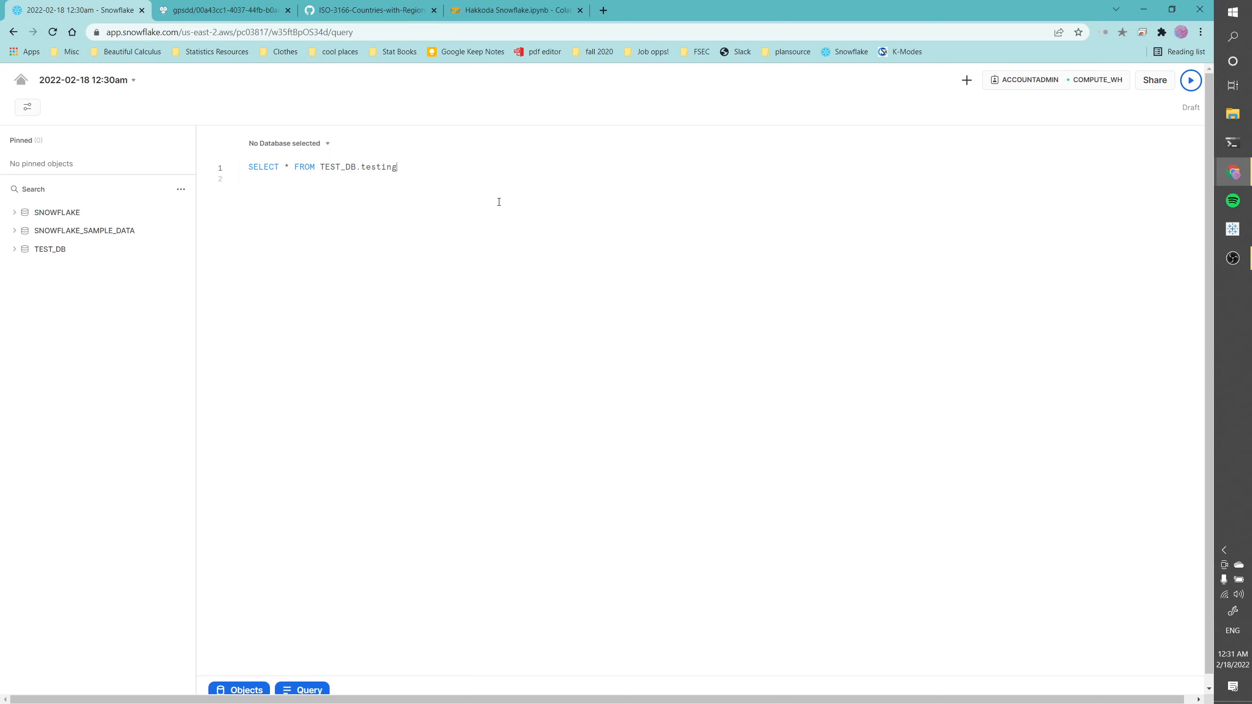
click(499, 207)
key(ctrl+Return)
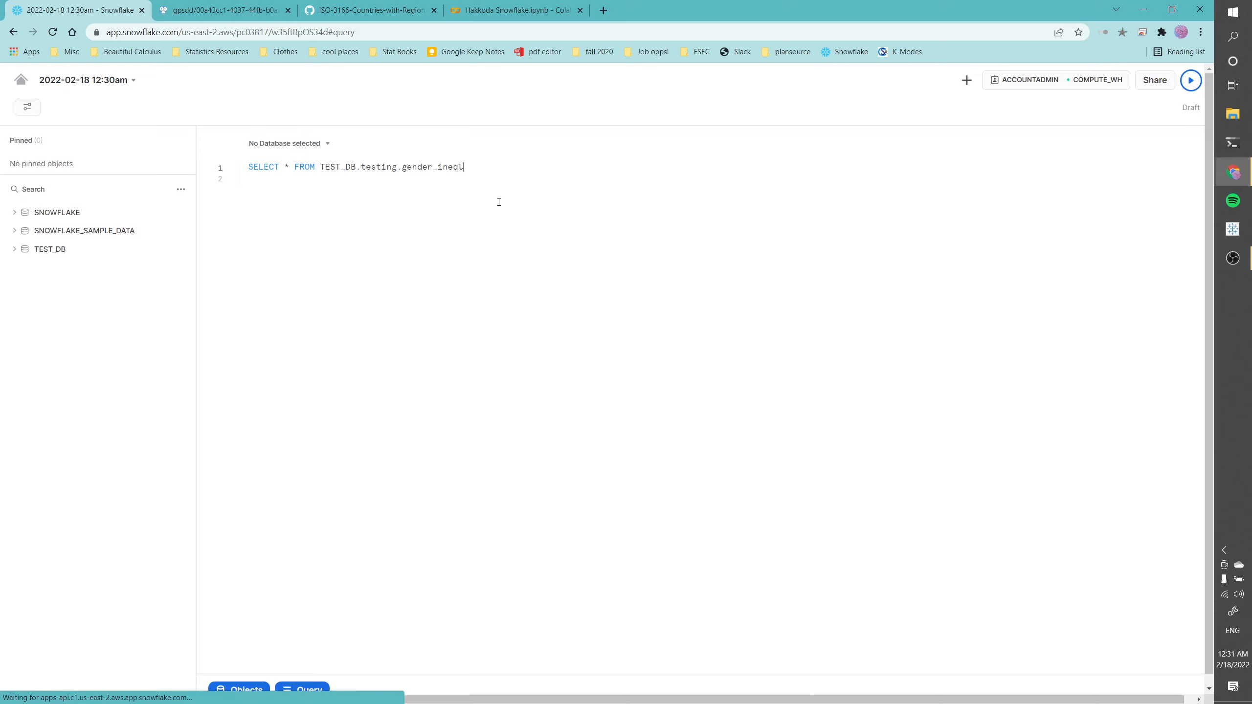
Re-run the query and enlarge the editor to browse the 1.4K-row results grid.
key(ctrl+Return)
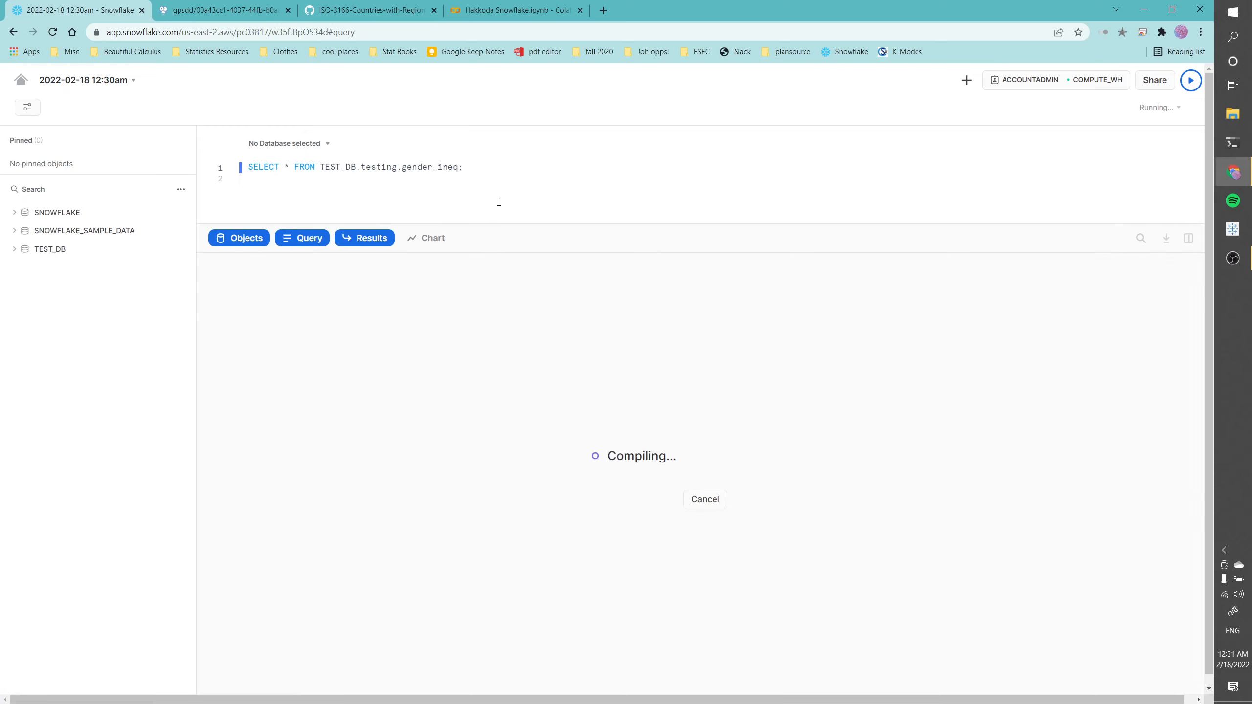
click(499, 201)
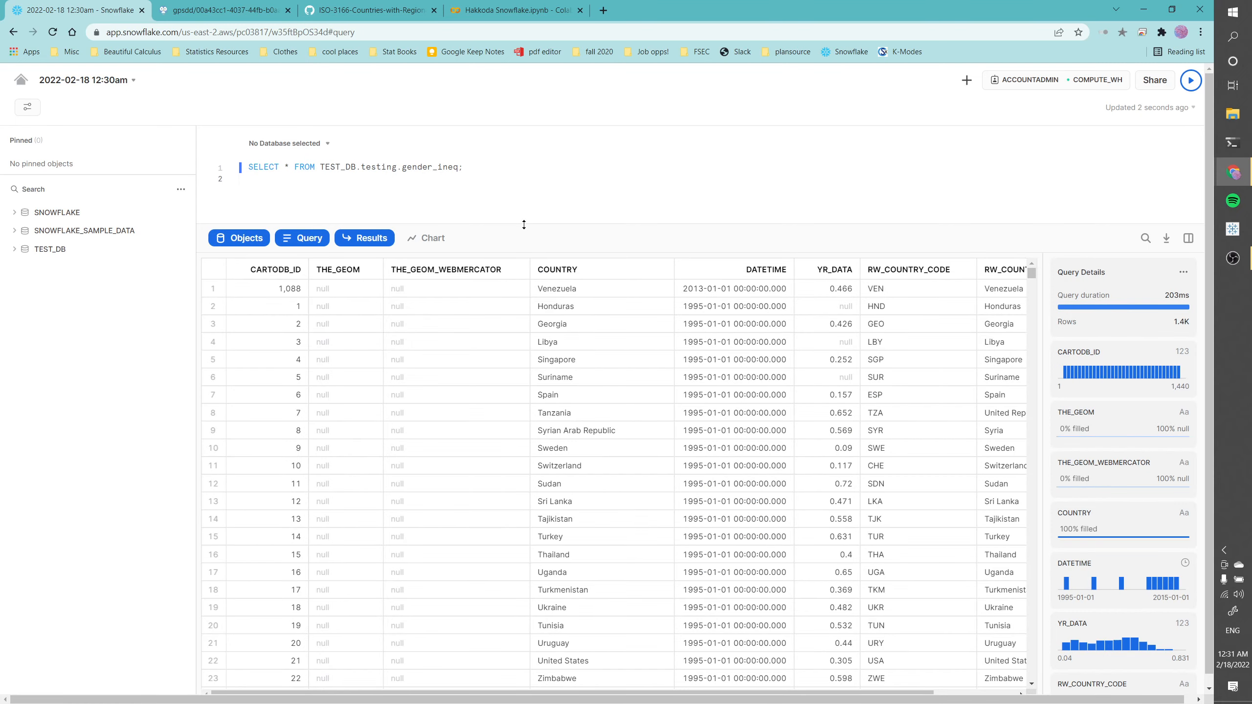
drag(524, 224, 526, 286)
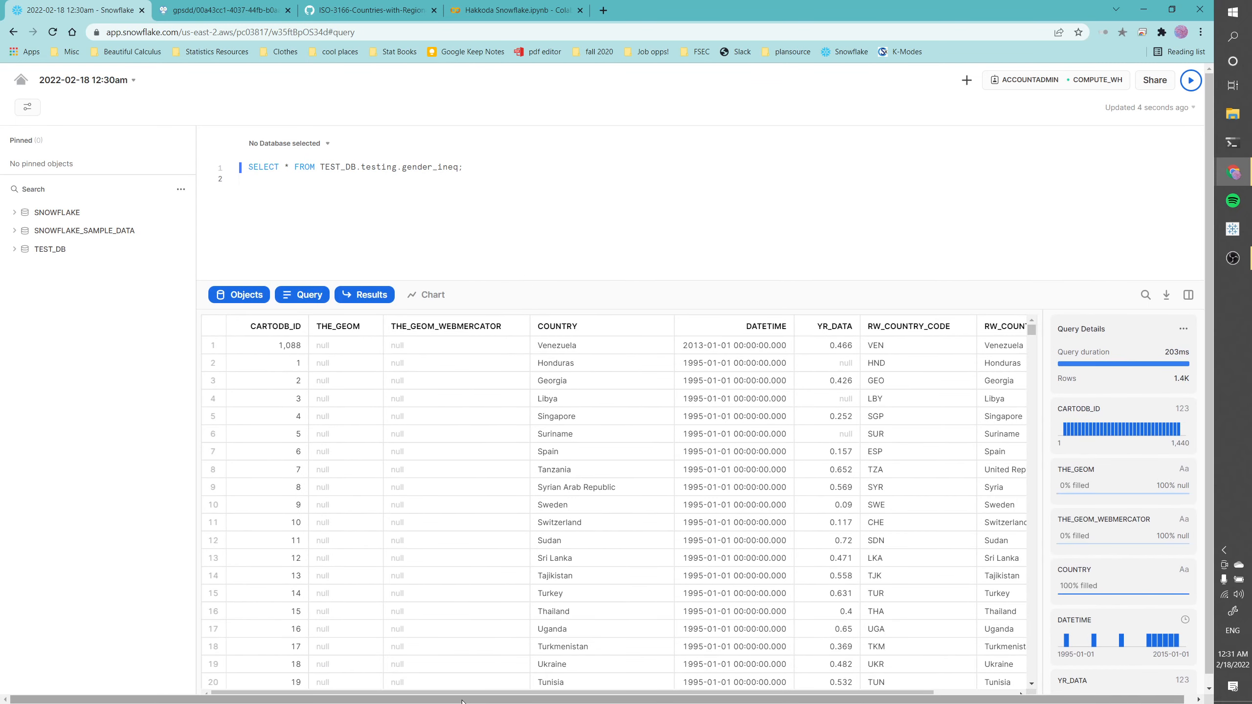
drag(462, 701, 551, 700)
scroll(660, 639, left, 1)
scroll(661, 639, right, 3)
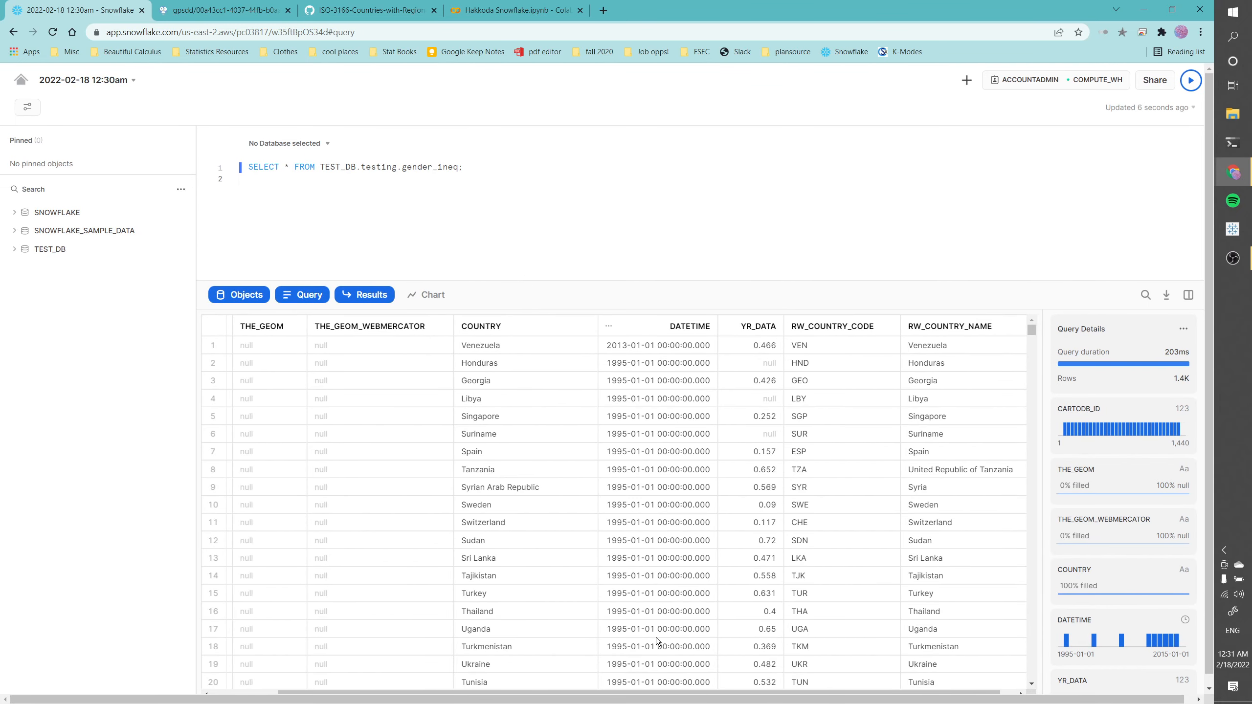
scroll(663, 638, left, 3)
scroll(666, 637, left, 1)
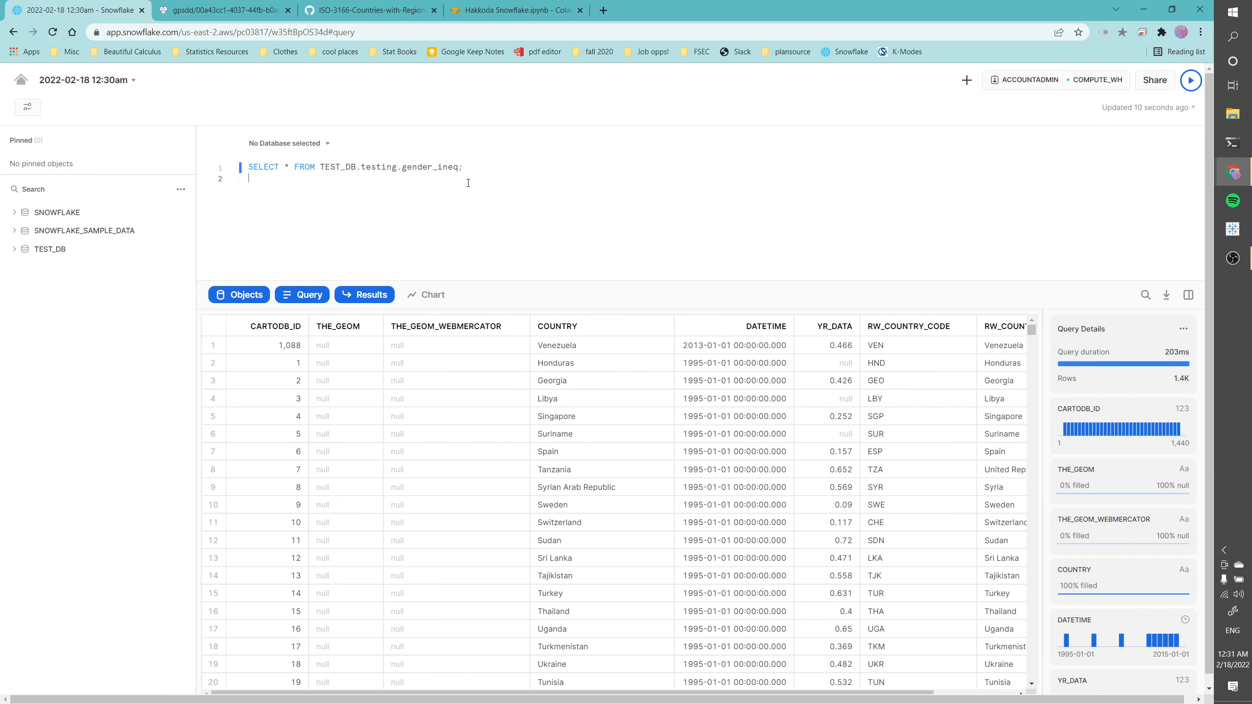
drag(467, 183, 259, 166)
click(445, 195)
Back in Colab, preview country_code.csv as a 249-row × 11-column table.
click(511, 9)
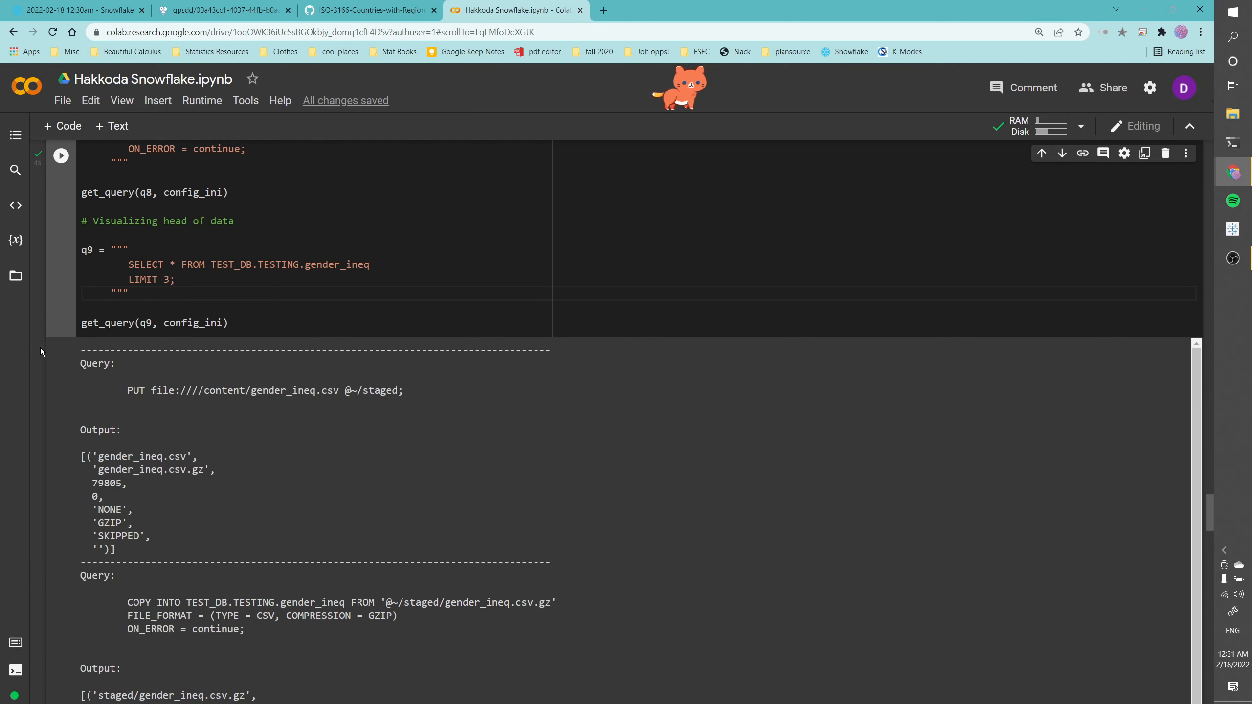
scroll(43, 347, down, 10)
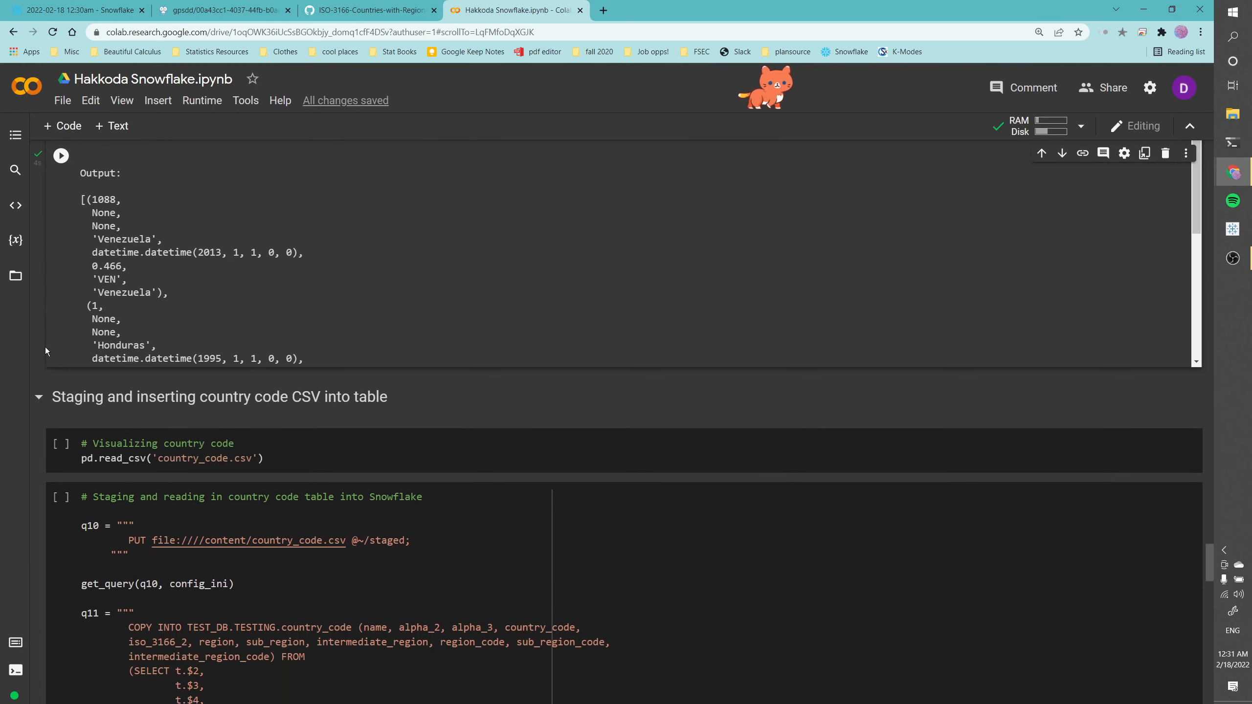
scroll(45, 346, down, 2)
click(246, 347)
scroll(67, 287, down, 1)
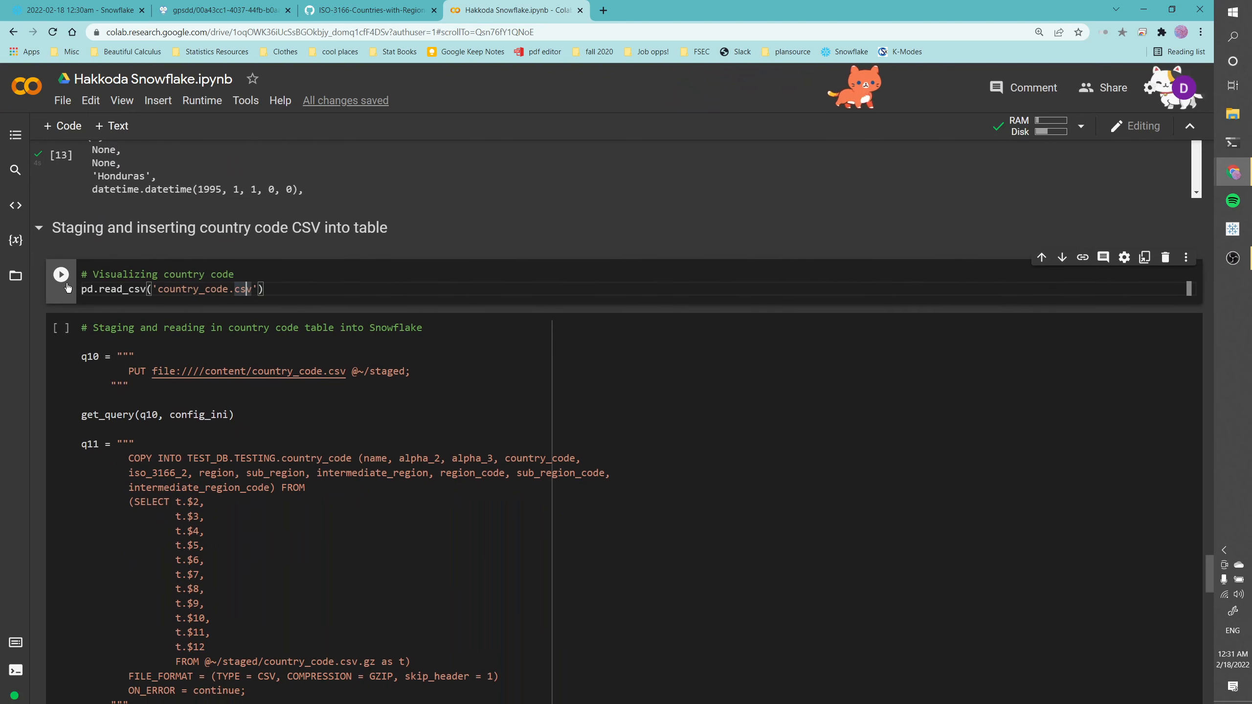
click(61, 274)
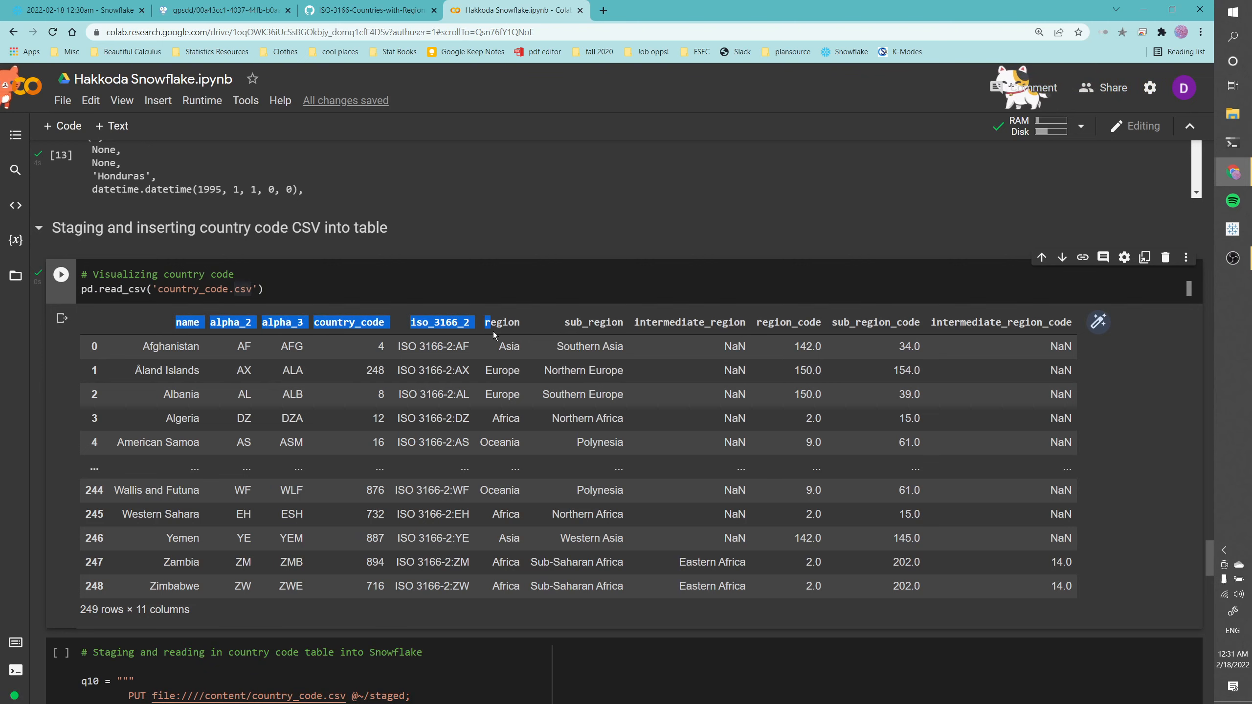
Review the q10/q11/q12 PUT and COPY INTO code, then run the country_code staging cell.
scroll(44, 389, down, 6)
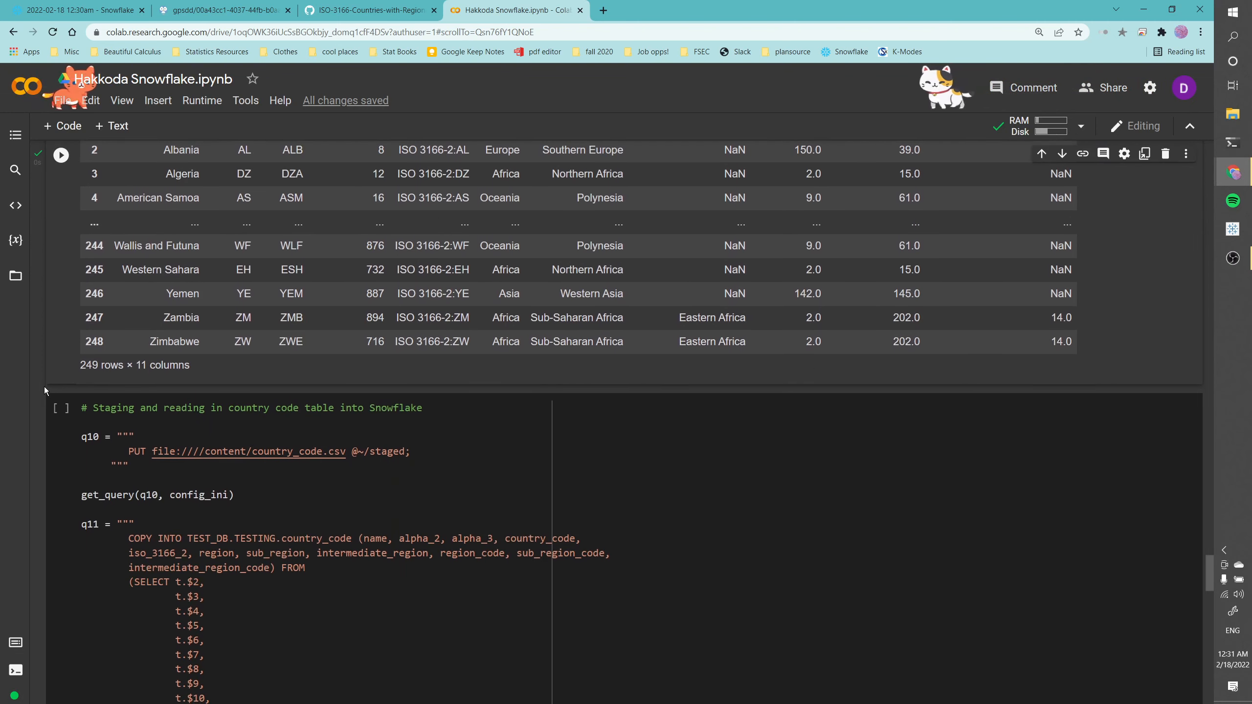
drag(124, 329, 313, 330)
click(312, 330)
scroll(221, 346, down, 1)
scroll(221, 347, down, 1)
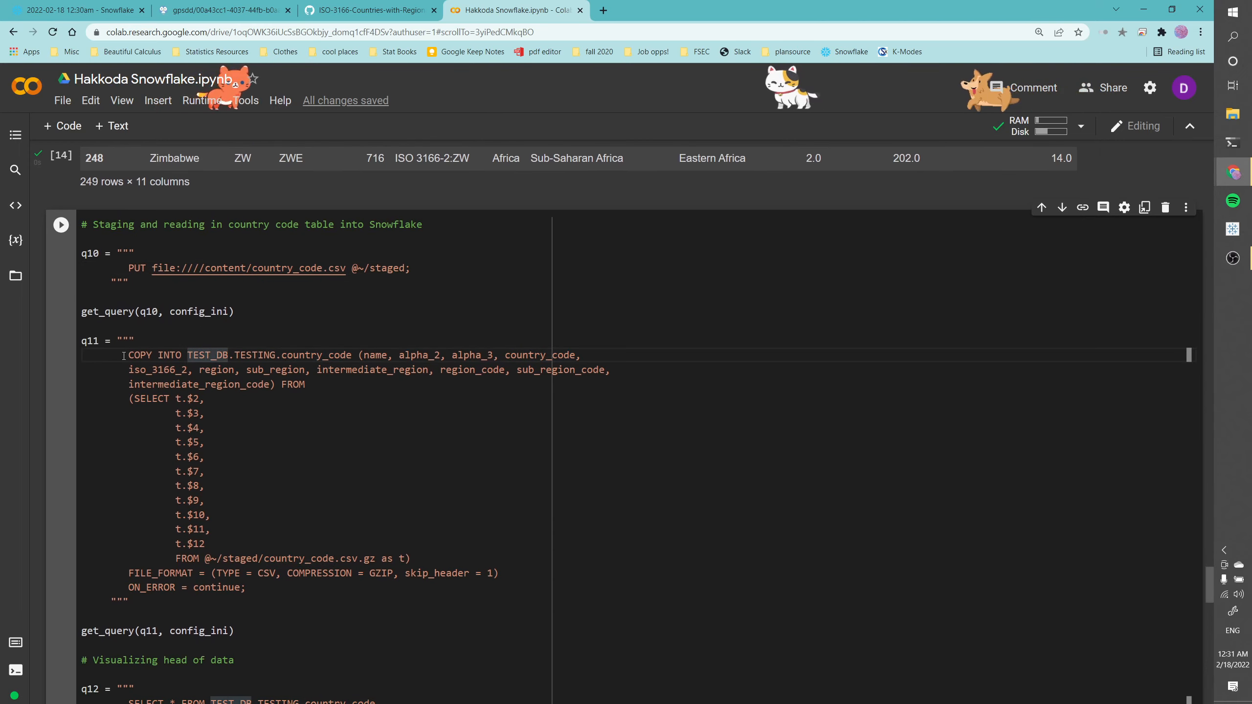
drag(126, 371, 212, 516)
click(174, 400)
click(269, 539)
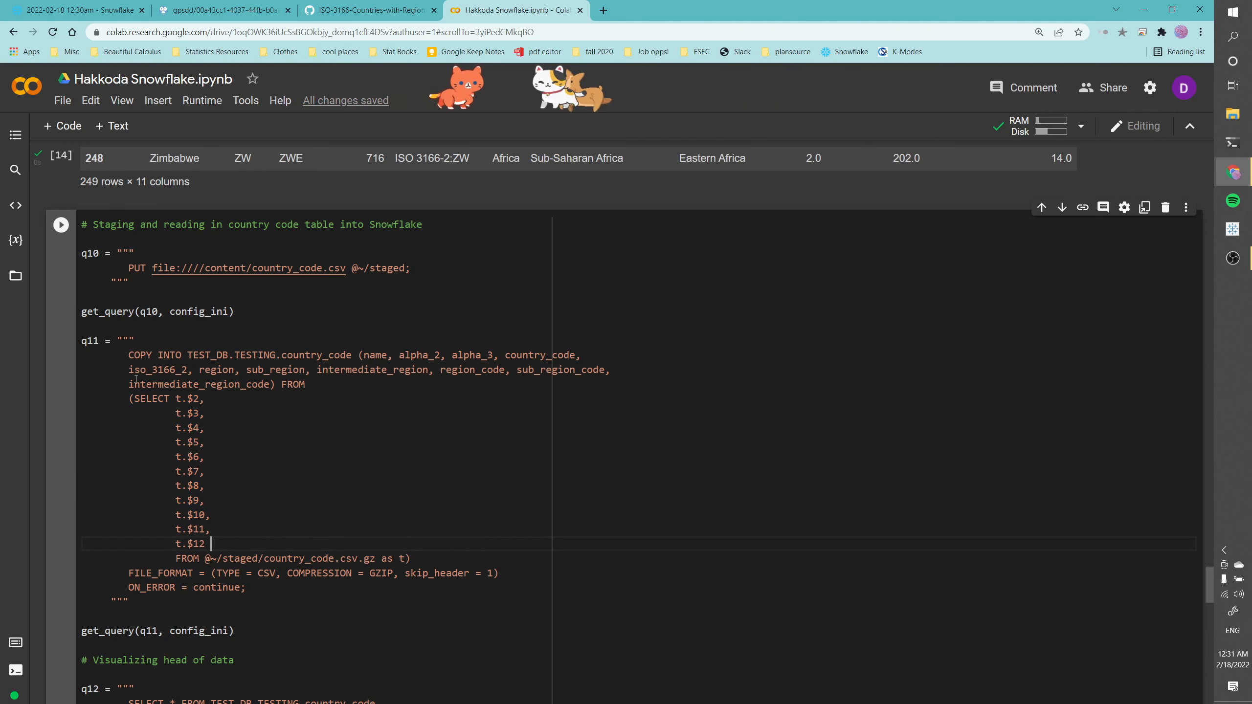
scroll(74, 198, down, 1)
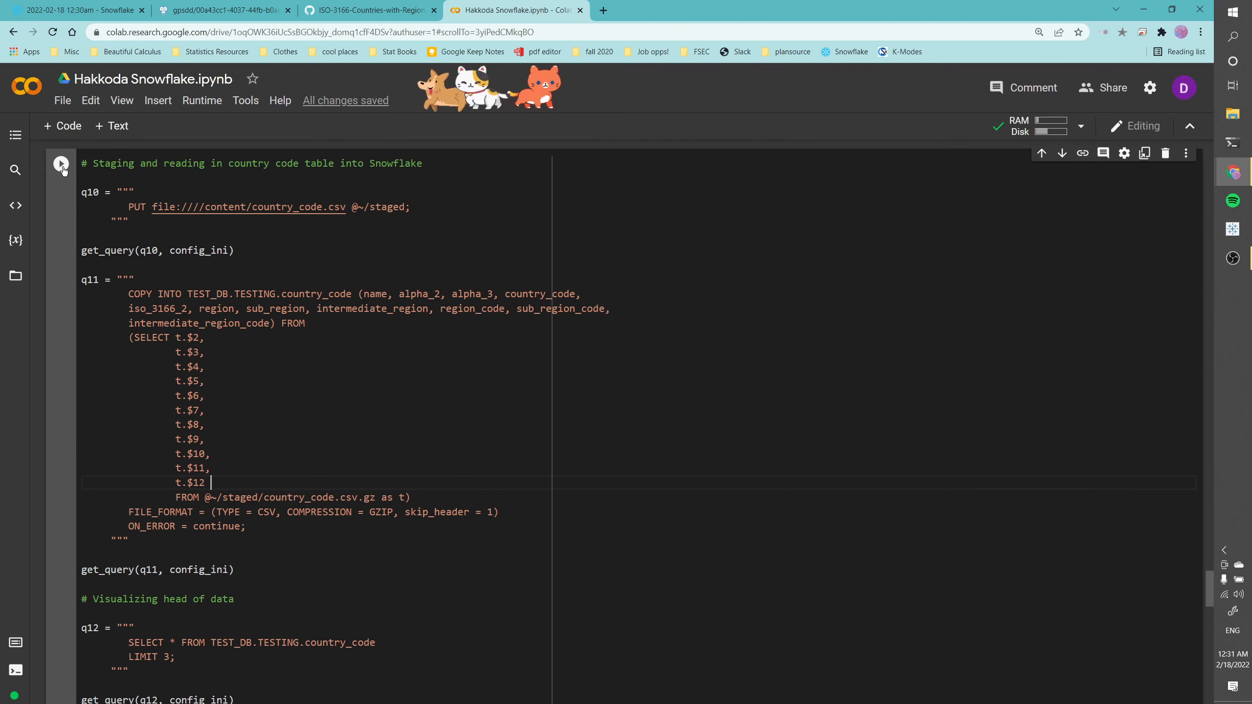
drag(129, 671, 136, 643)
key(Escape)
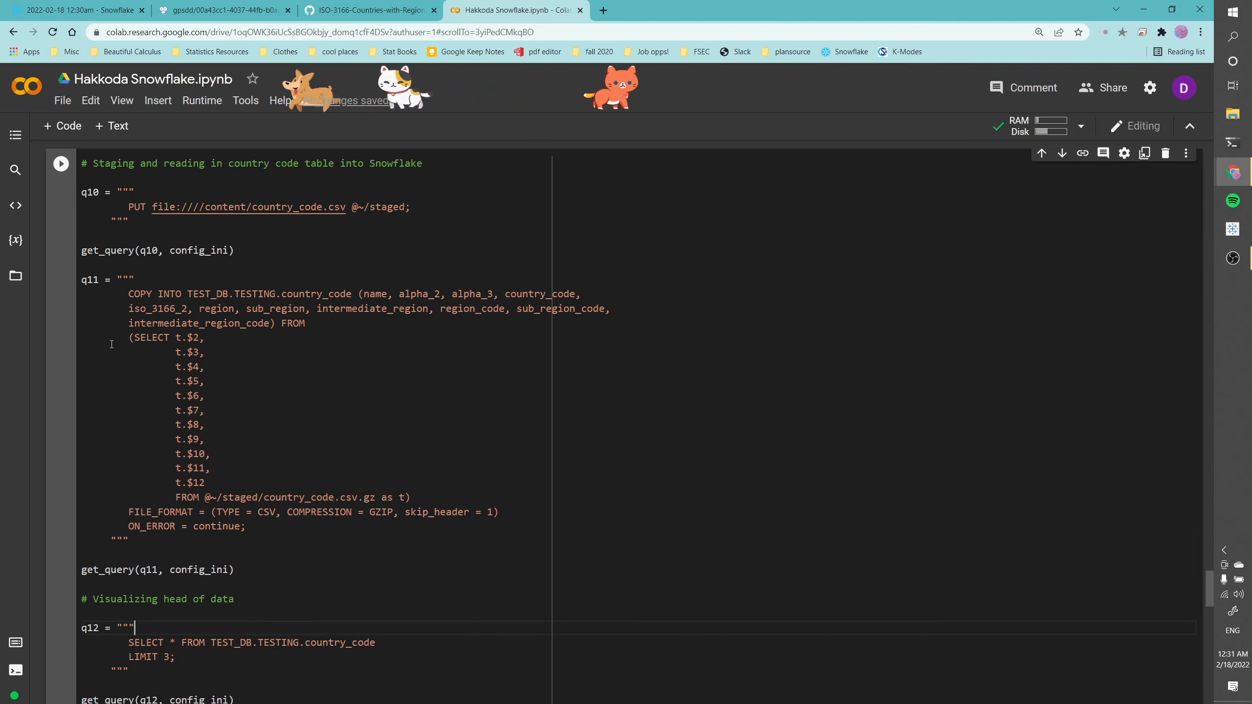
key(ctrl+Return)
scroll(40, 227, down, 5)
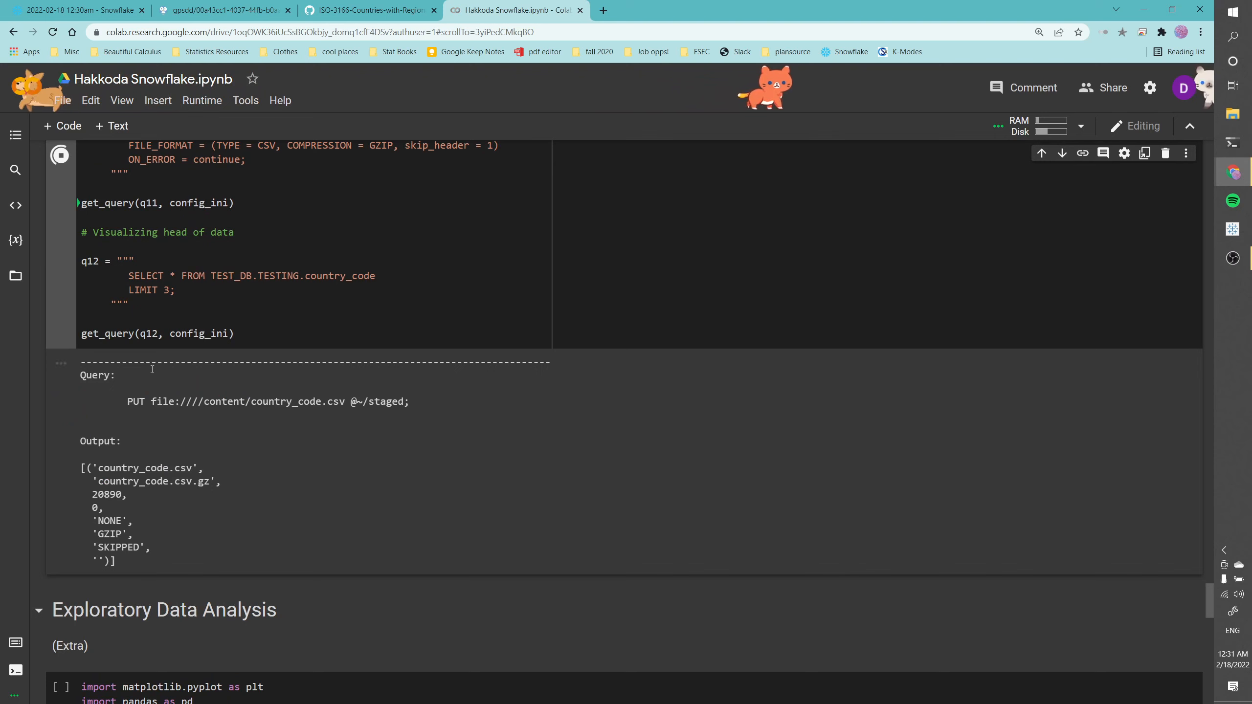
Scroll the output to 249 of 249 rows LOADED and LIMIT 3 rows Afghanistan, Åland Islands, Albania.
scroll(292, 477, down, 5)
scroll(188, 456, up, 7)
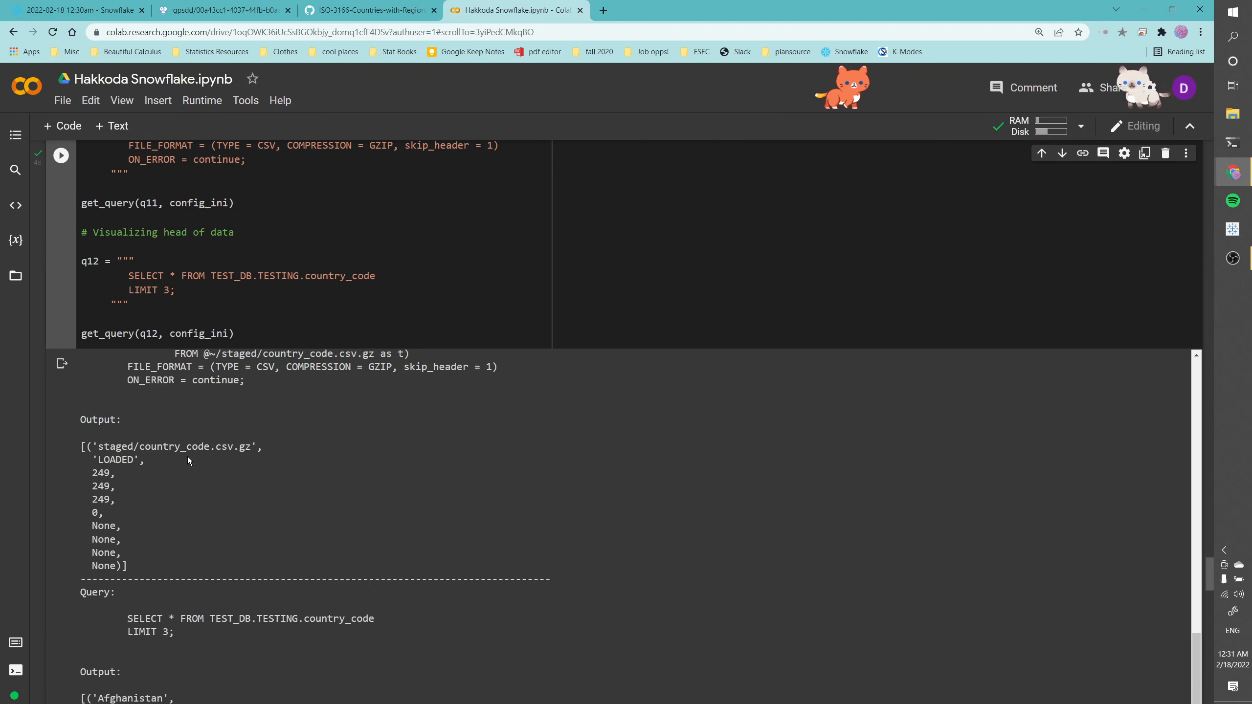
scroll(158, 433, down, 3)
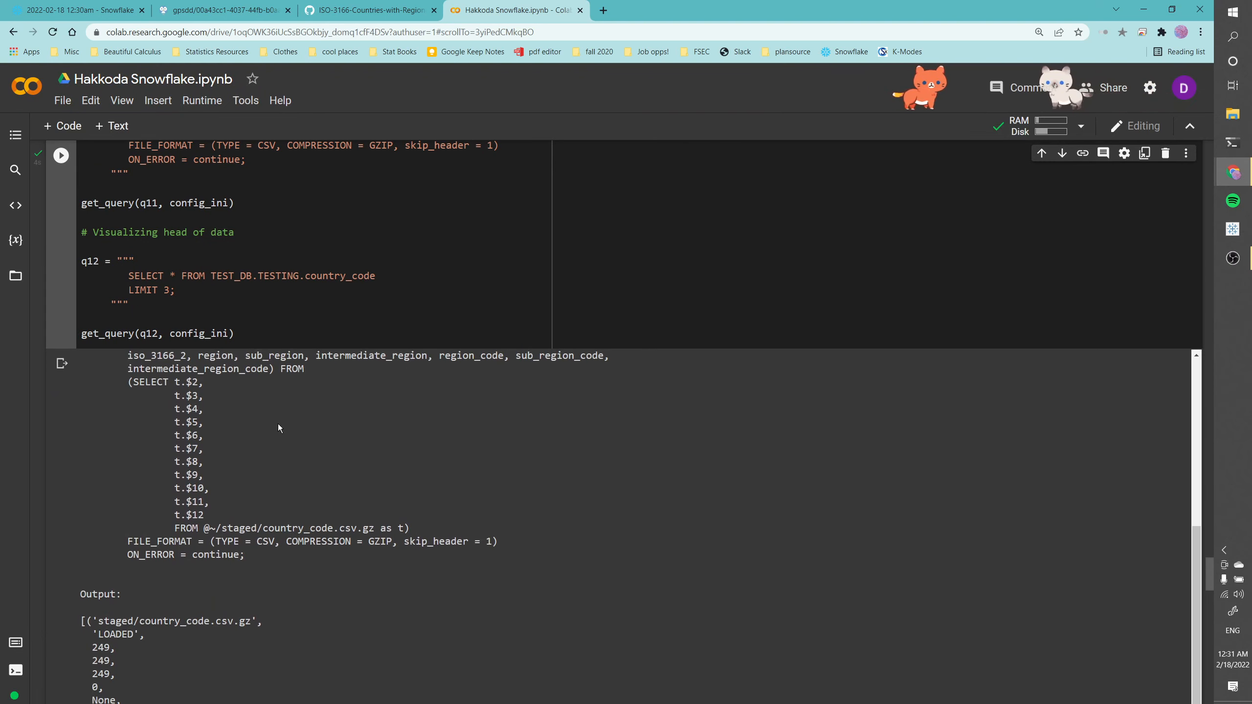
scroll(278, 424, up, 1)
scroll(176, 427, down, 5)
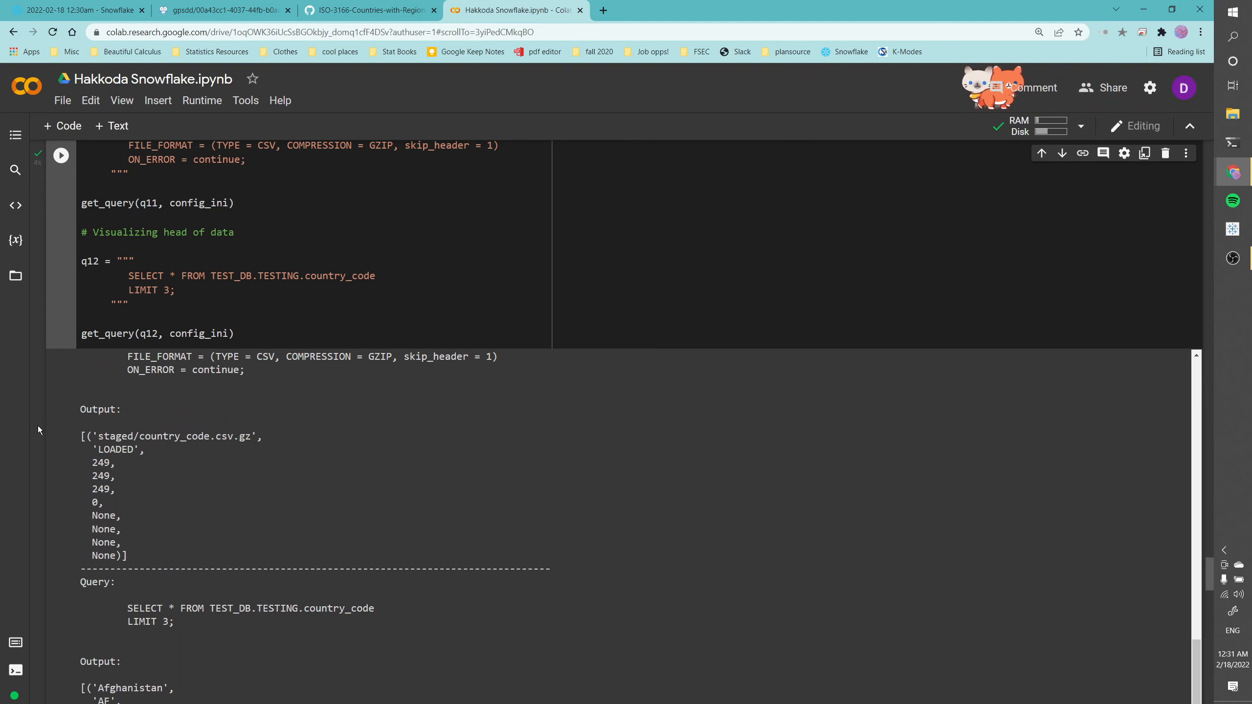
scroll(37, 425, down, 3)
scroll(43, 450, down, 2)
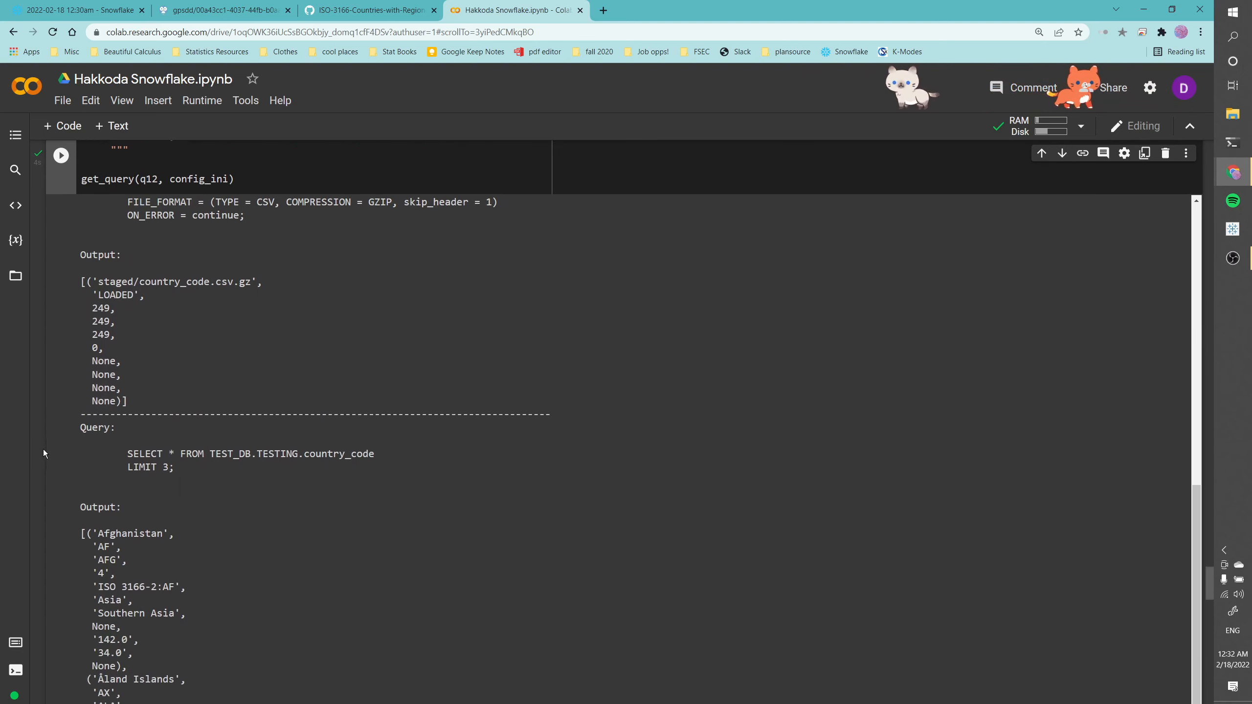
drag(128, 425, 269, 431)
scroll(232, 462, down, 3)
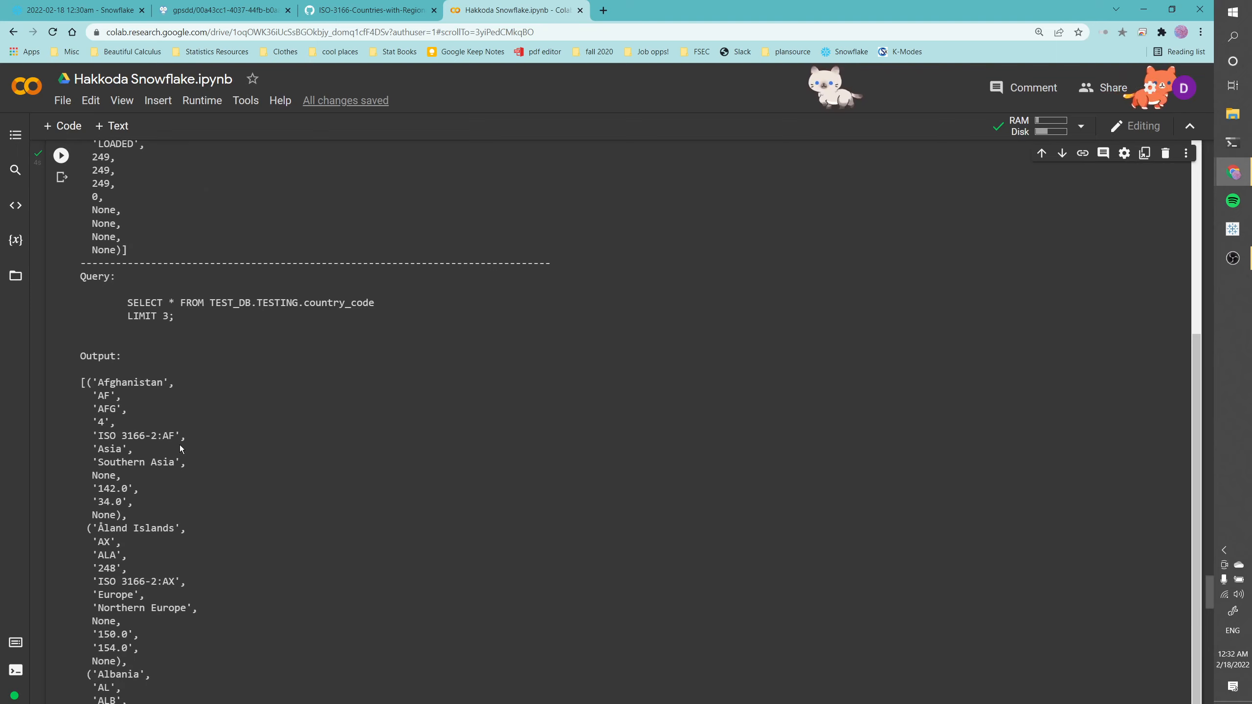
On a new worksheet line, write and run SELECT * FROM TEST_DB.testing.country_code; returning 249 rows.
click(110, 11)
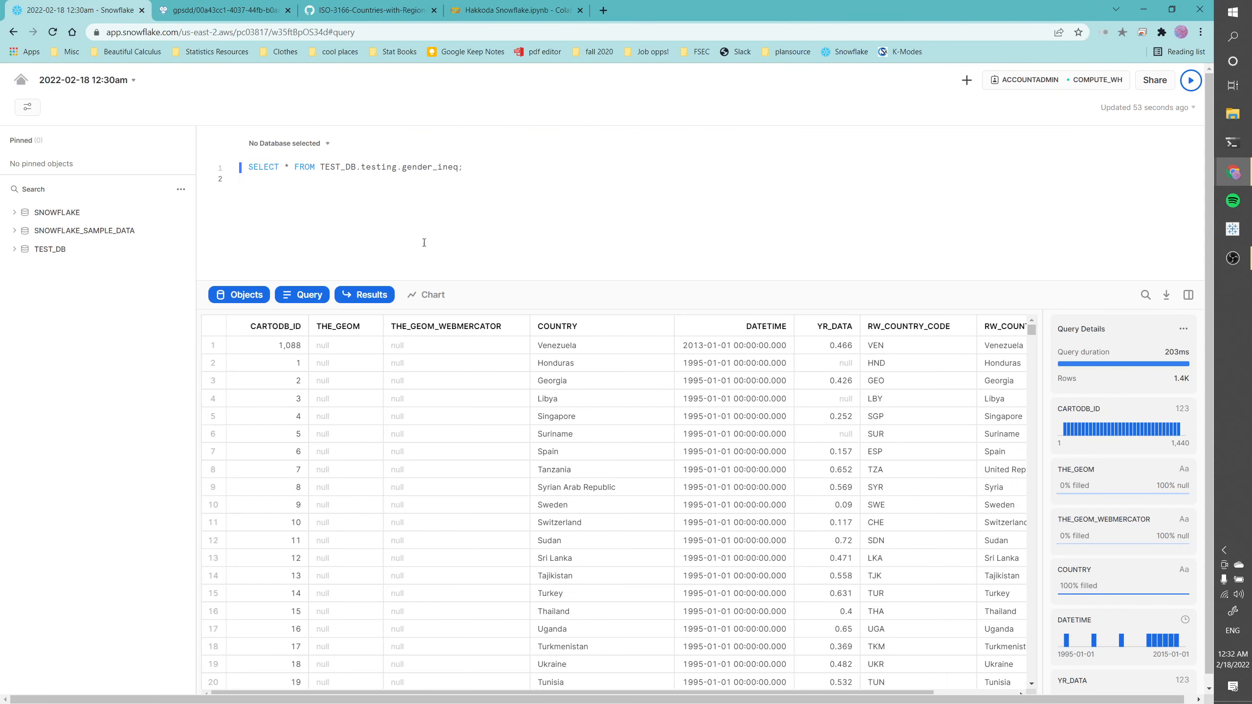
key(Return)
text(SE)
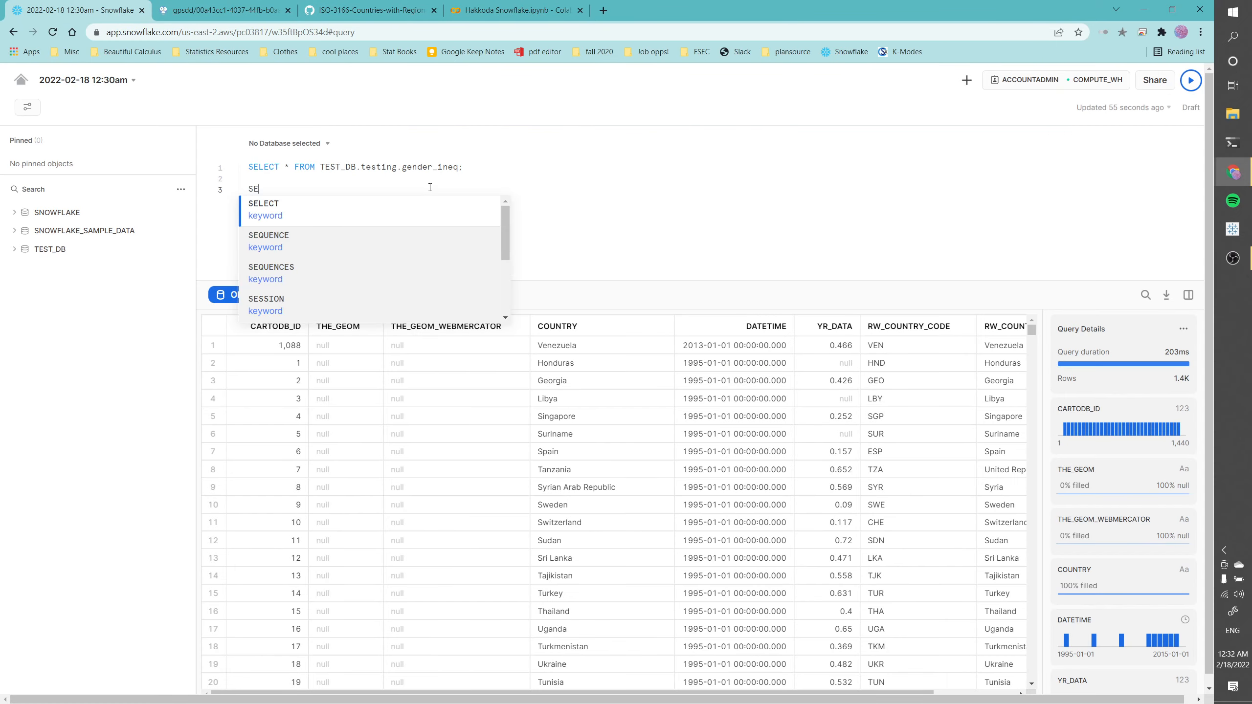
text(LECT * FROM)
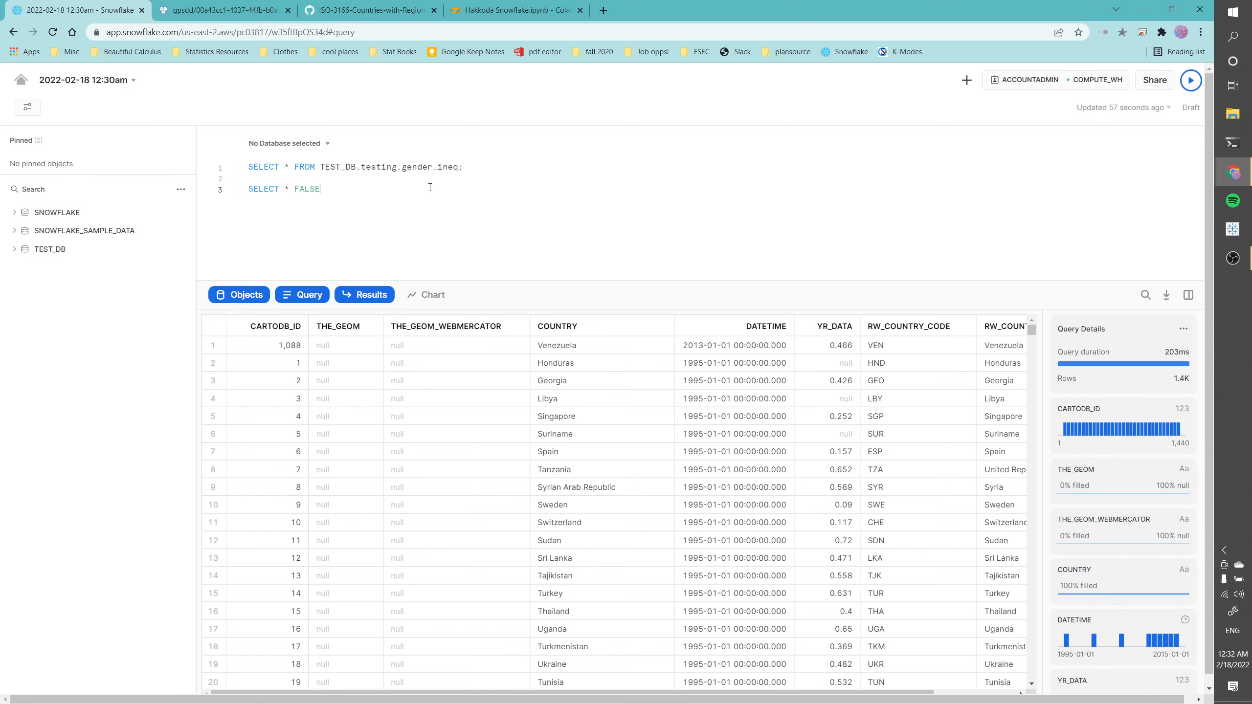
key(BackSpace)
key(BackSpace)
key(BackSpace)
key(BackSpace)
key(BackSpace)
text(FA)
key(BackSpace)
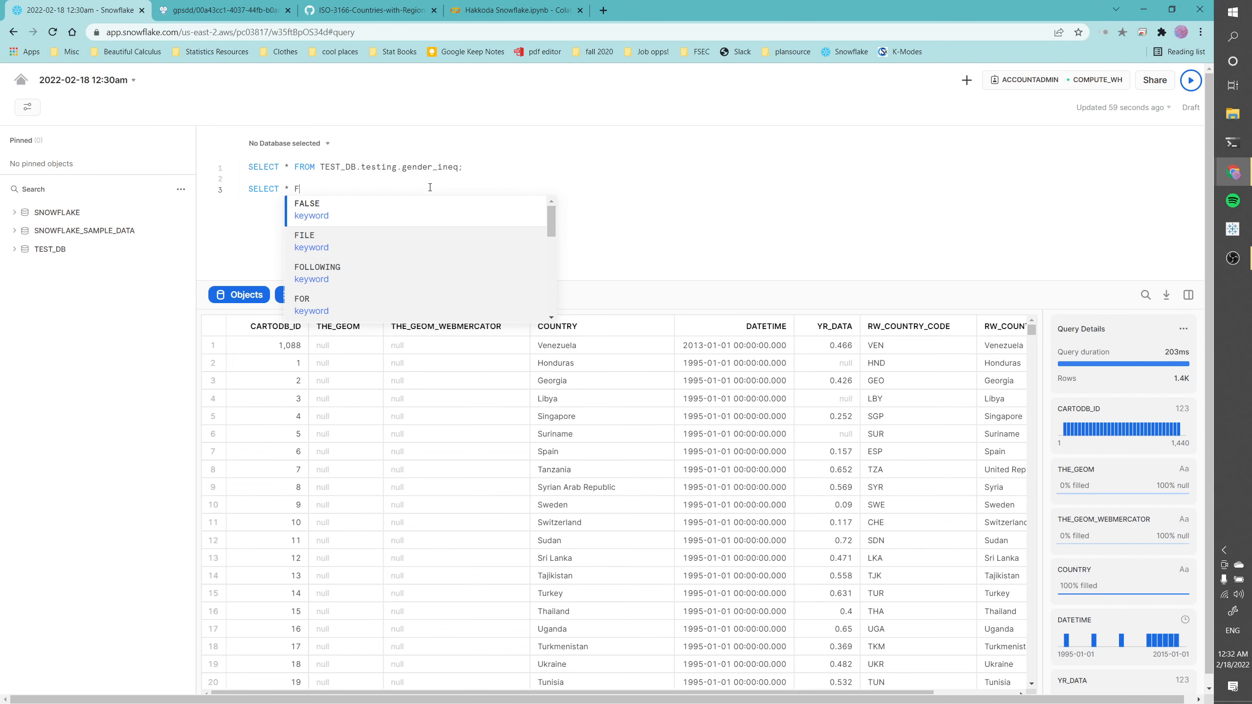
drag(466, 167, 292, 190)
text(FROM TEST_DB.testing.gender_ineq;)
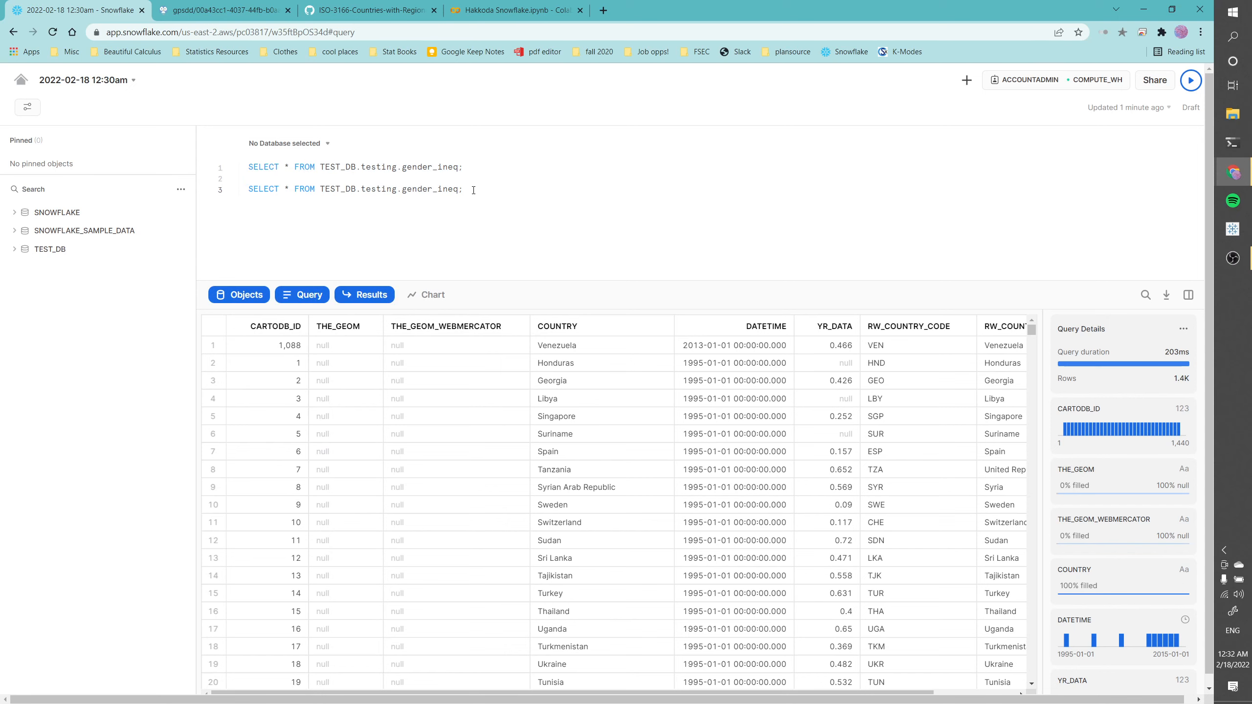
drag(459, 190, 410, 193)
key(BackSpace)
click(424, 199)
key(ctrl+Return)
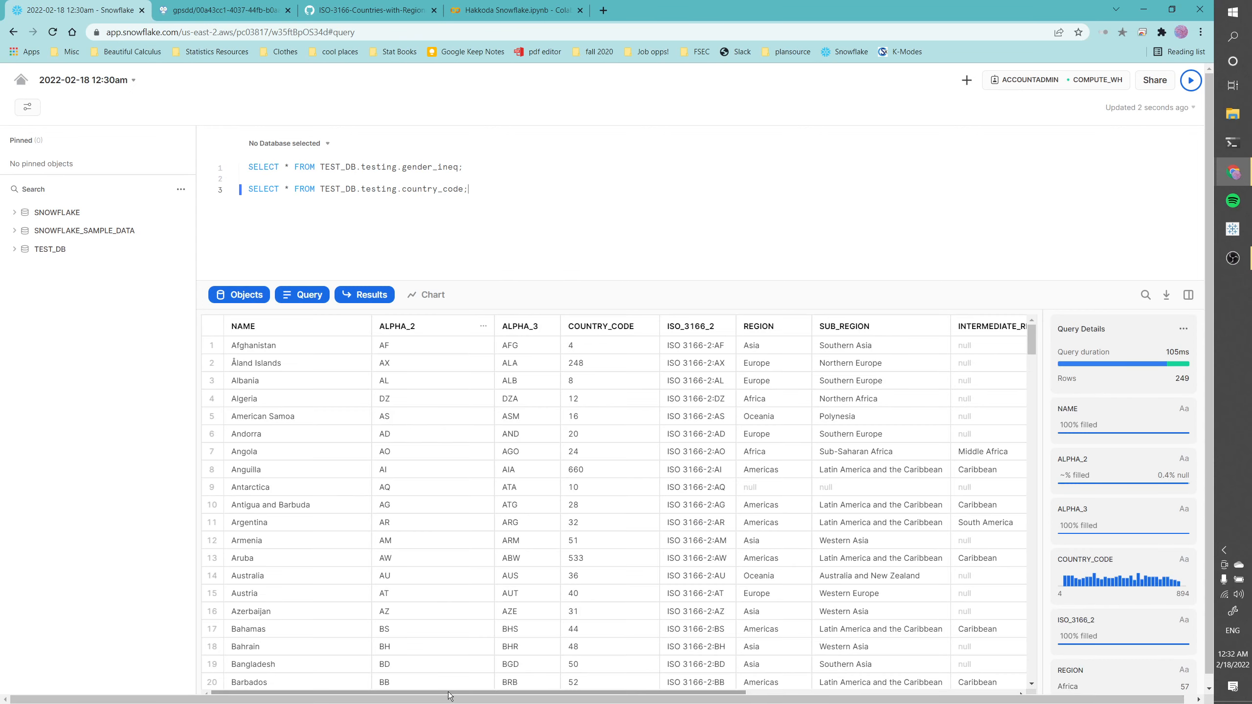
drag(449, 695, 422, 646)
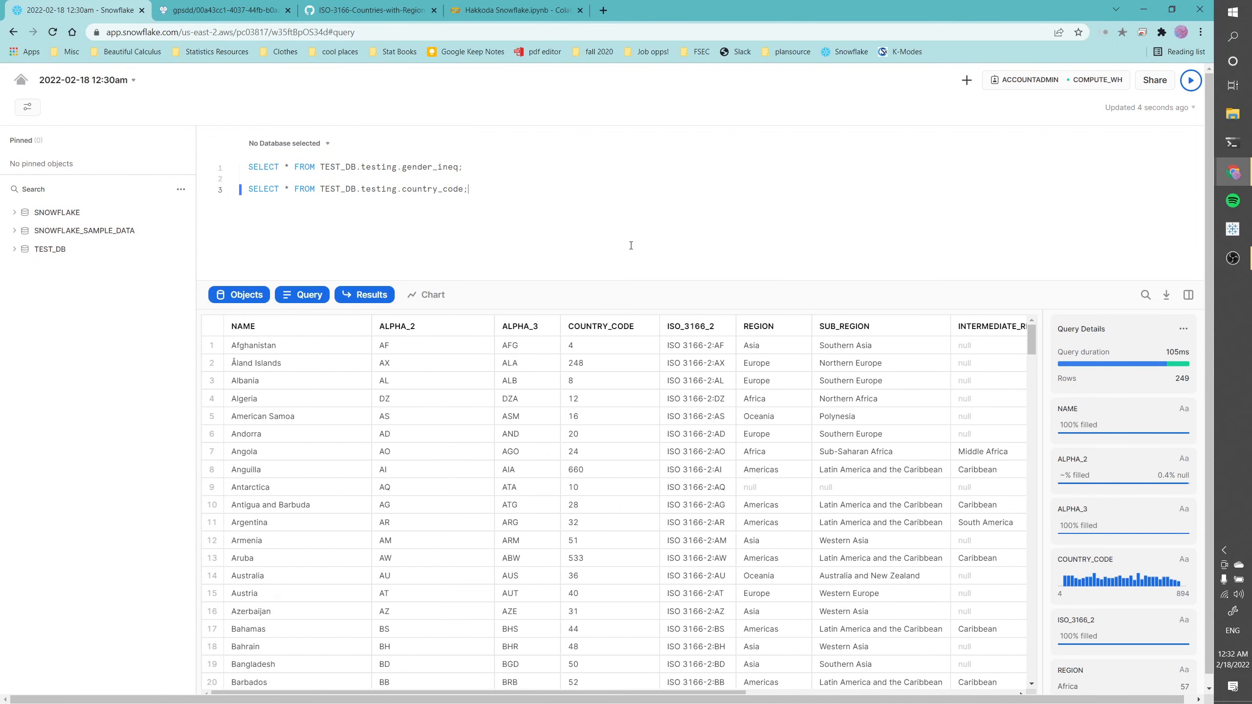
In Colab's Exploratory Data Analysis section, run the library imports and custom matplotlib style cells.
click(518, 10)
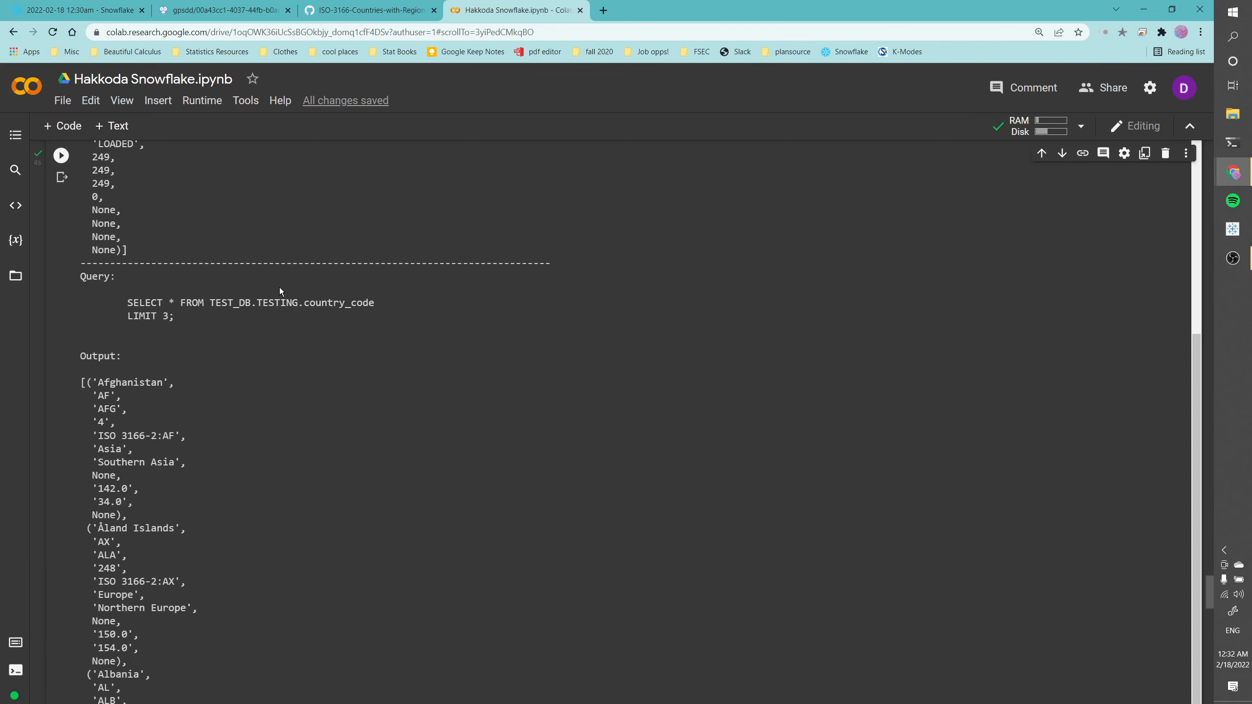
scroll(49, 382, down, 6)
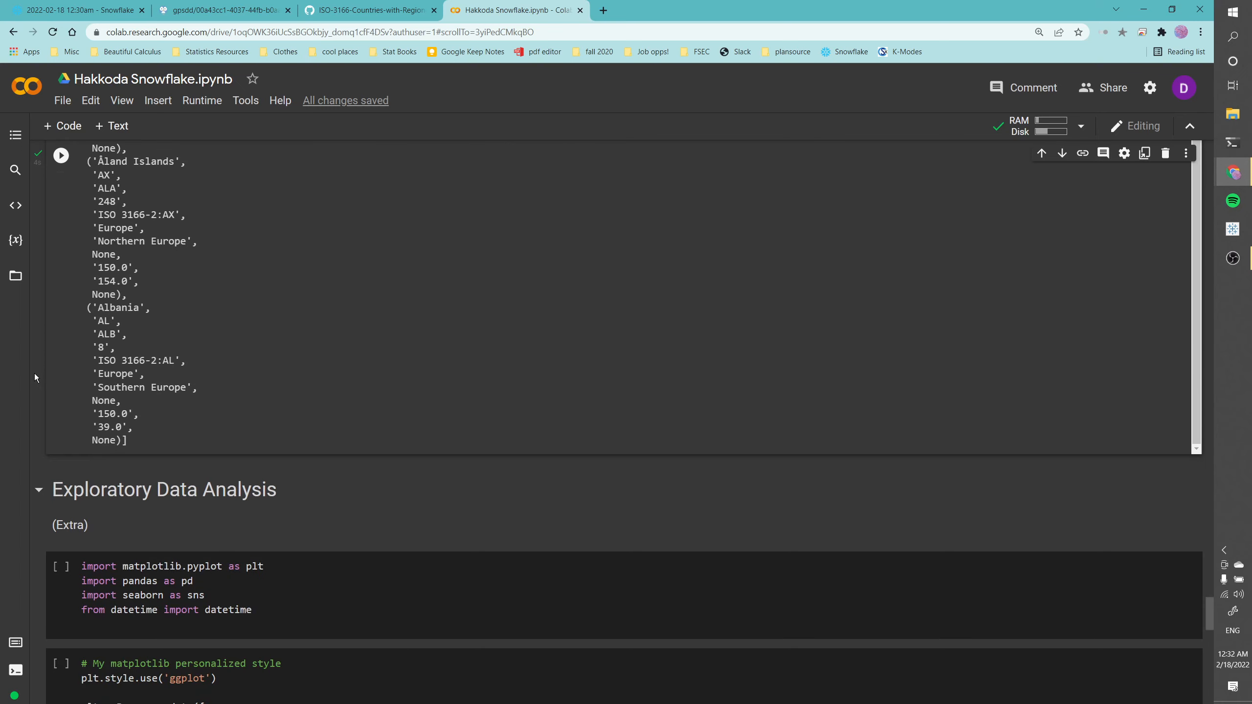
scroll(34, 374, down, 3)
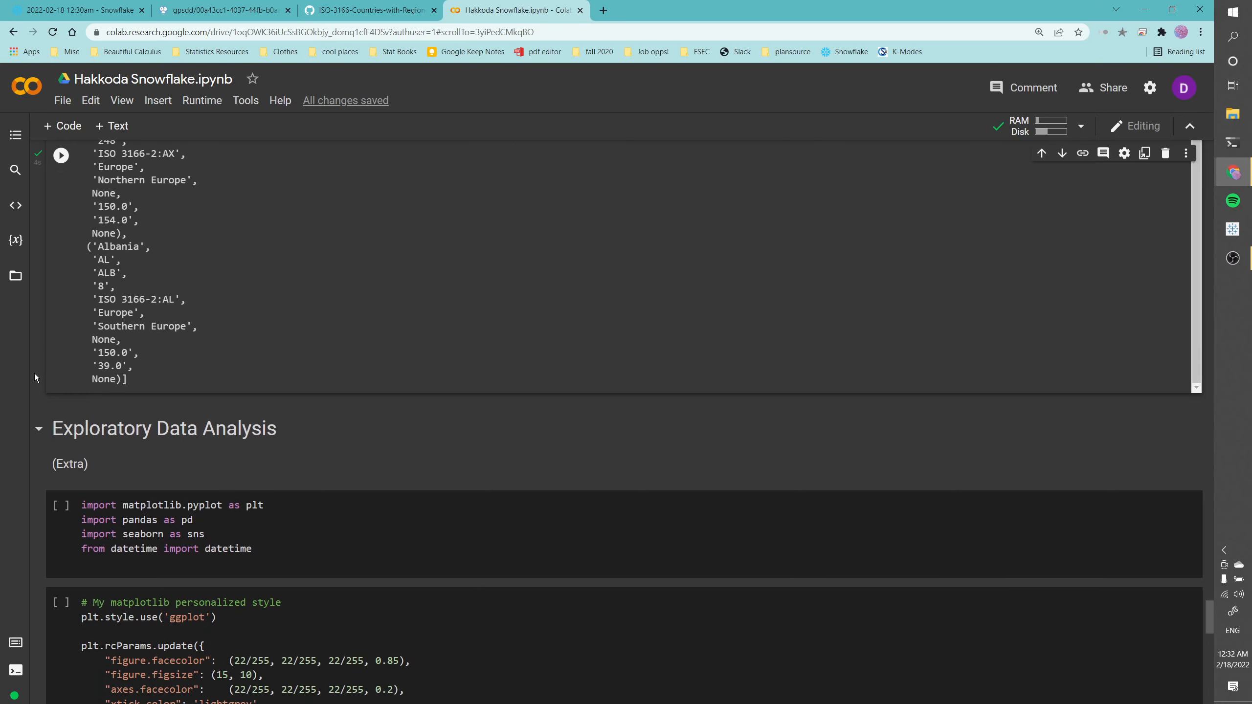
click(34, 374)
key(ctrl+Return)
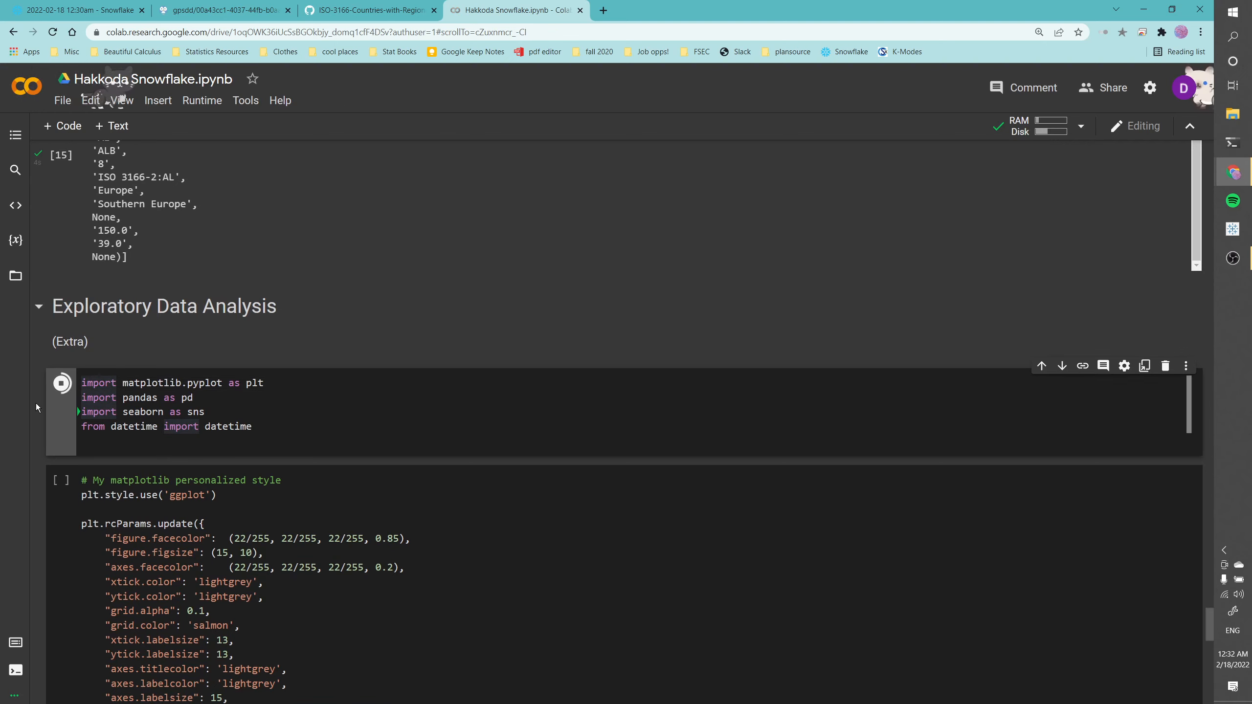
key(shift+Return)
key(ctrl+Return)
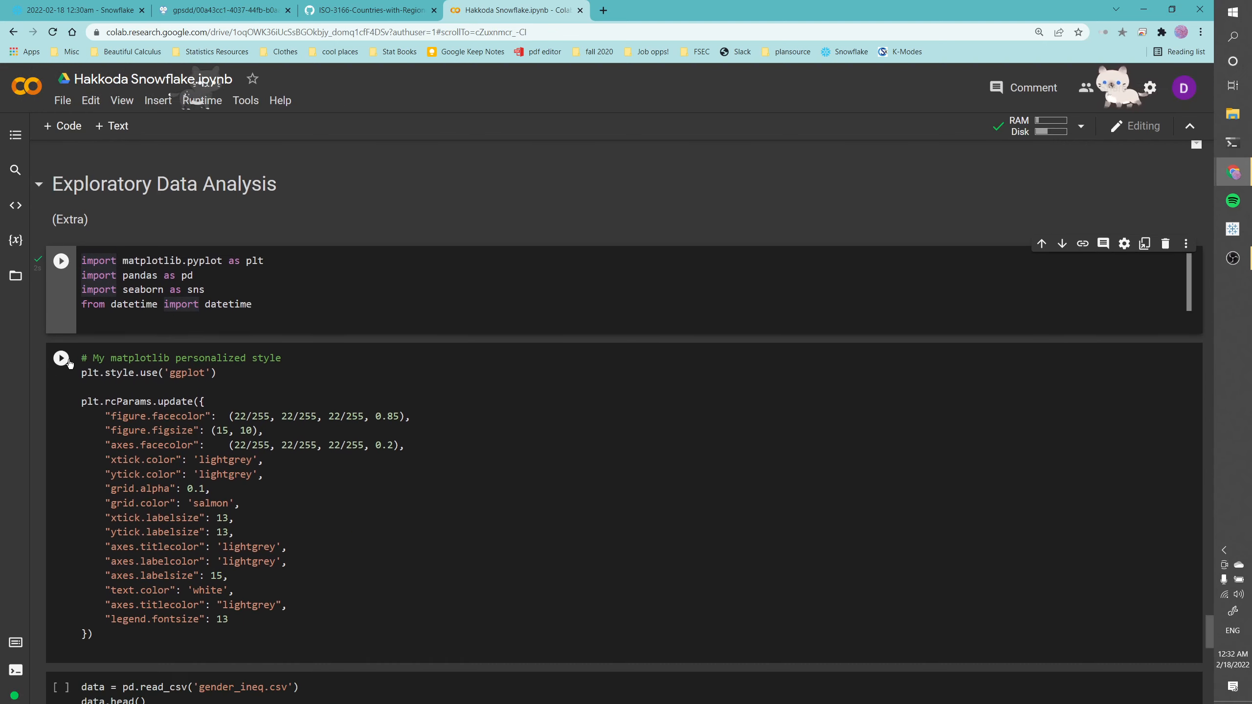
Load gender_ineq.csv, convert its datetime column to timestamps, and start the trend plot cell.
key(shift+Return)
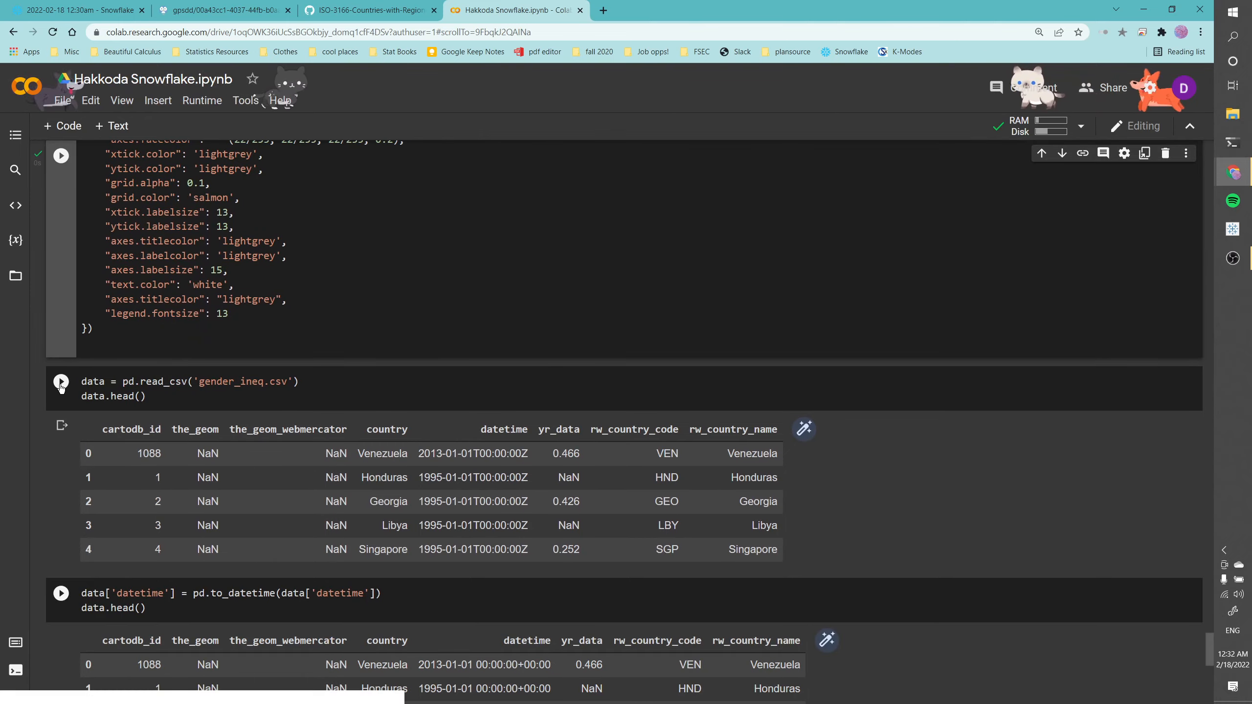
key(ctrl+Return)
key(shift+Return)
key(ctrl+Return)
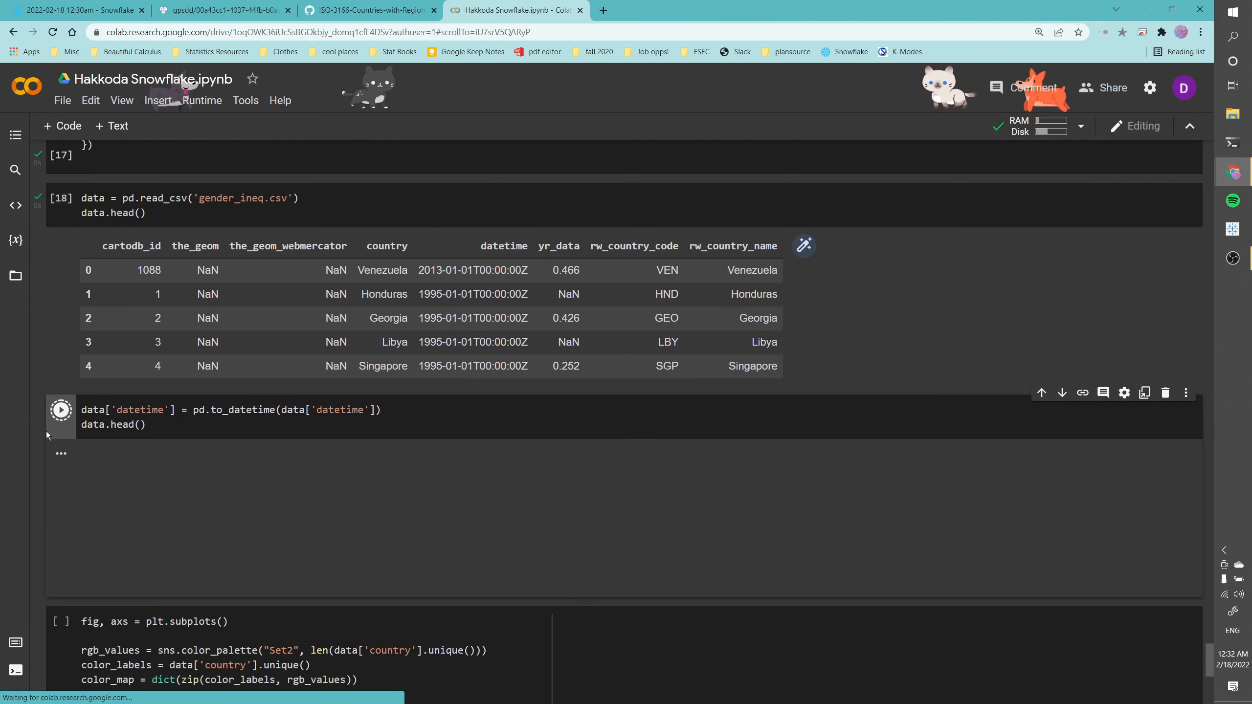
click(60, 437)
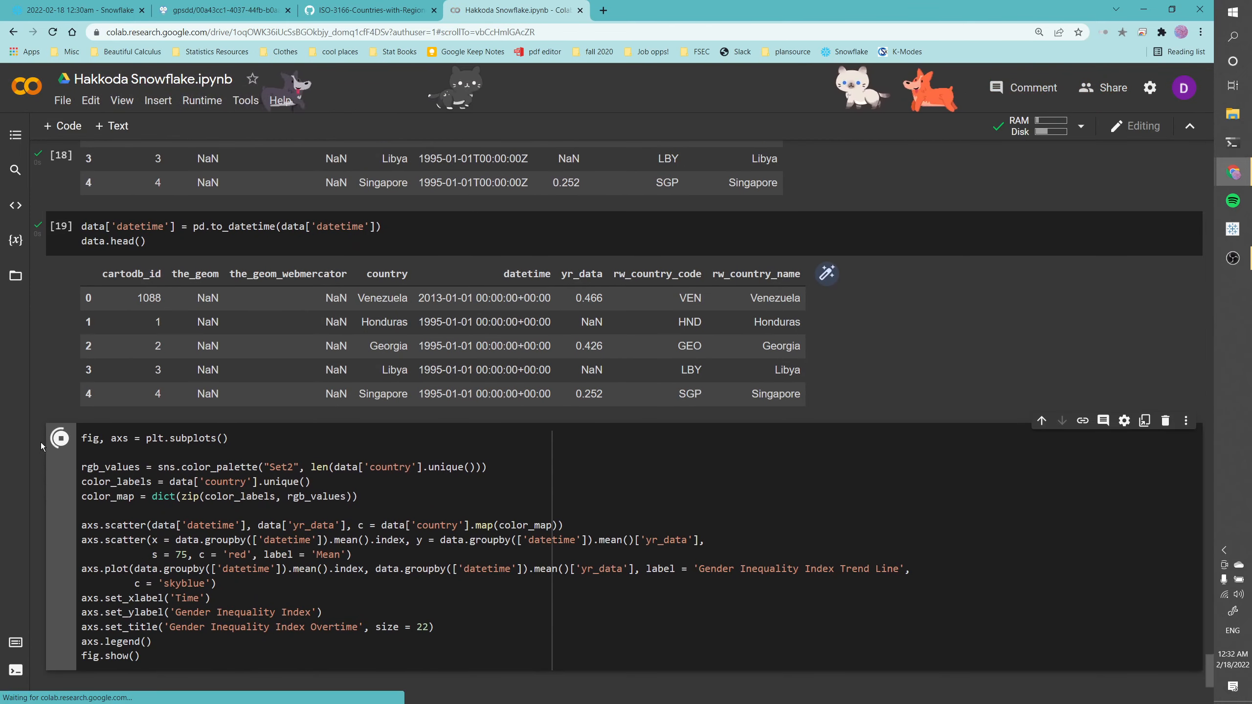
Inspect the 'Gender Inequality Index Overtime' chart, mean falling from about 0.47 to 0.36, then return to Snowflake.
scroll(39, 442, down, 8)
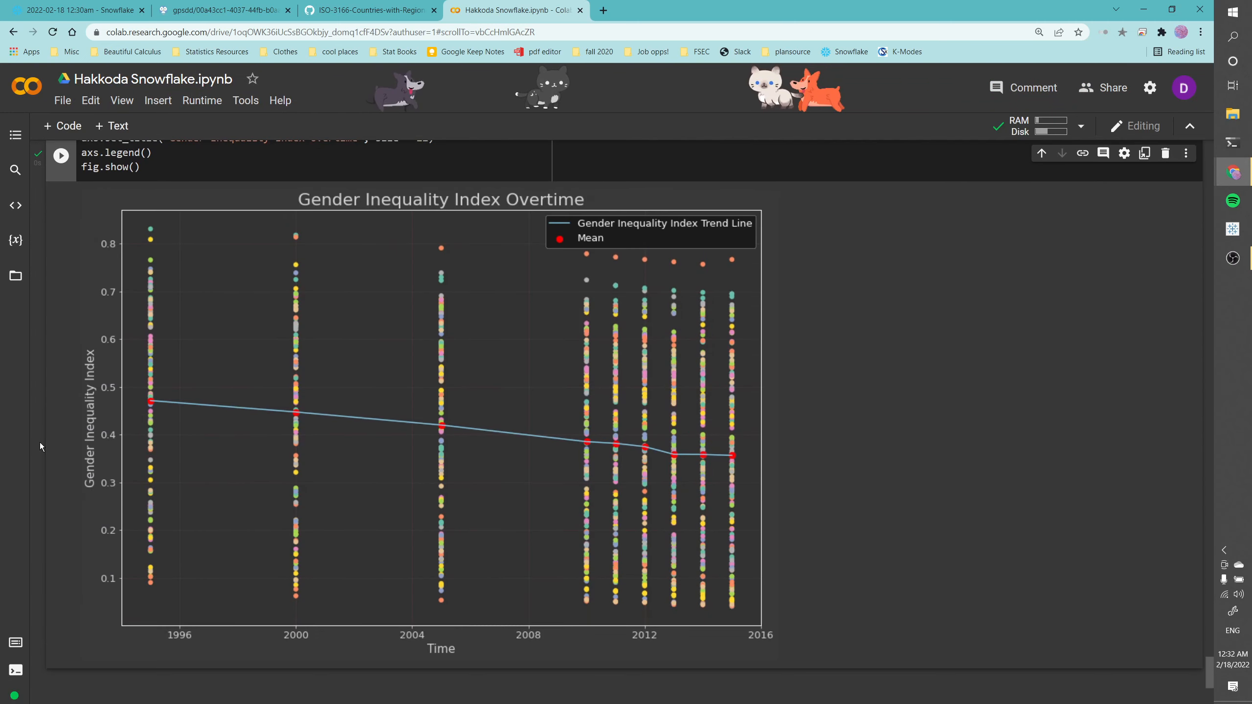
scroll(42, 441, up, 3)
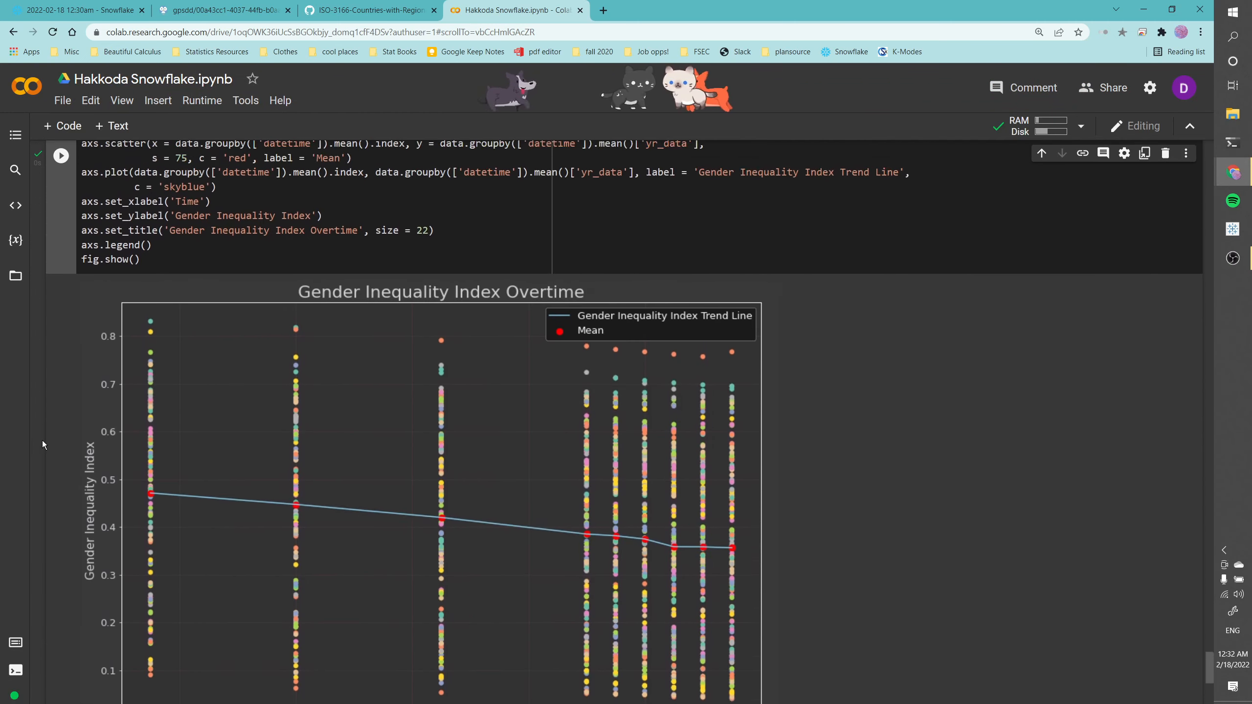
scroll(42, 441, down, 2)
scroll(42, 440, down, 1)
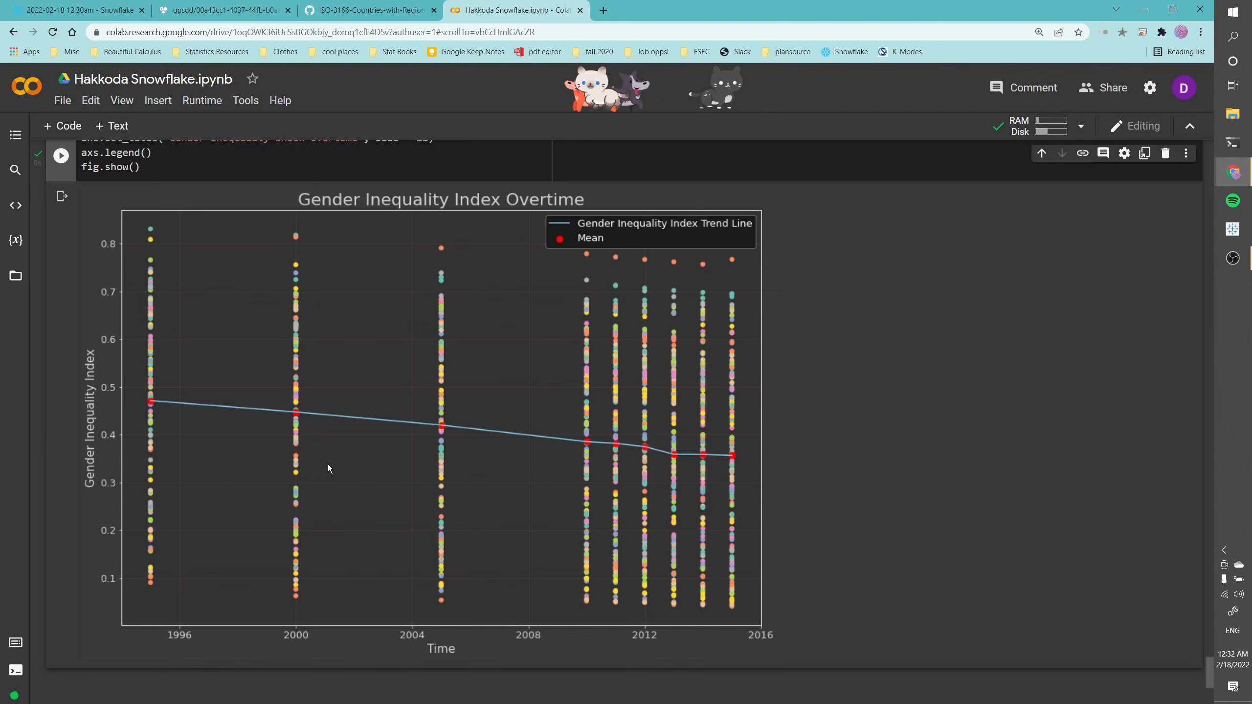
scroll(309, 461, down, 1)
scroll(364, 460, up, 1)
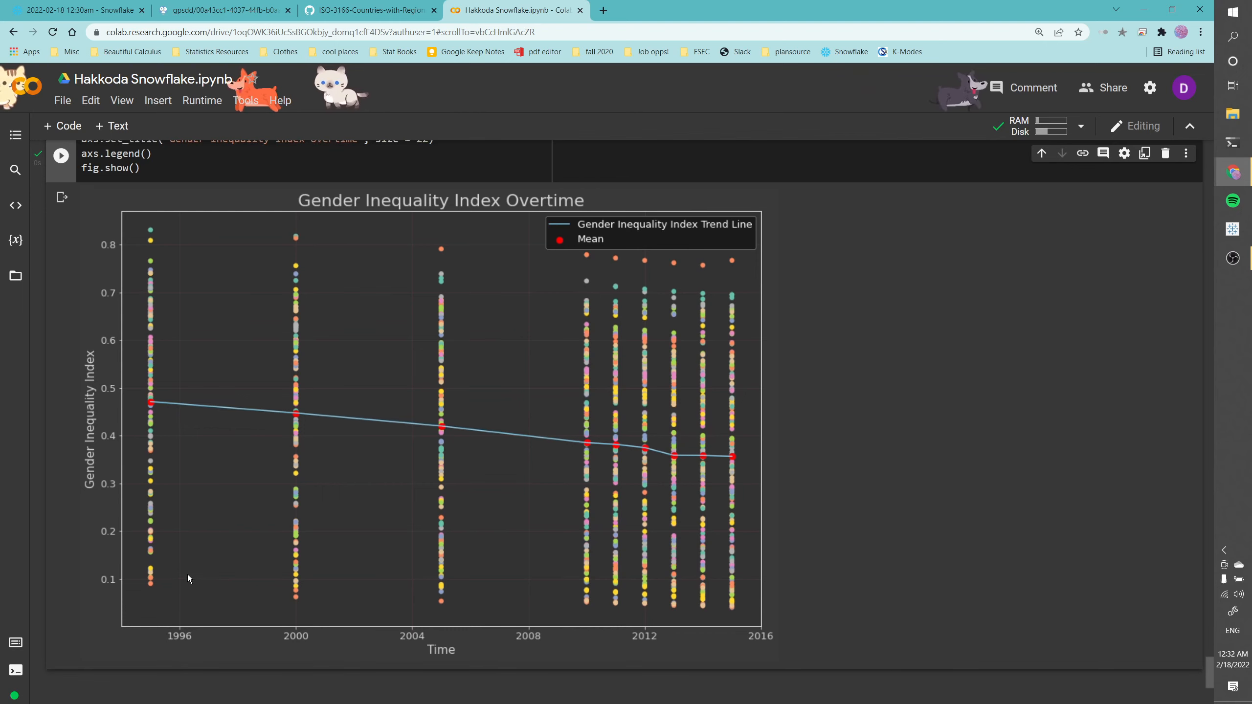
scroll(188, 575, up, 1)
scroll(166, 596, down, 1)
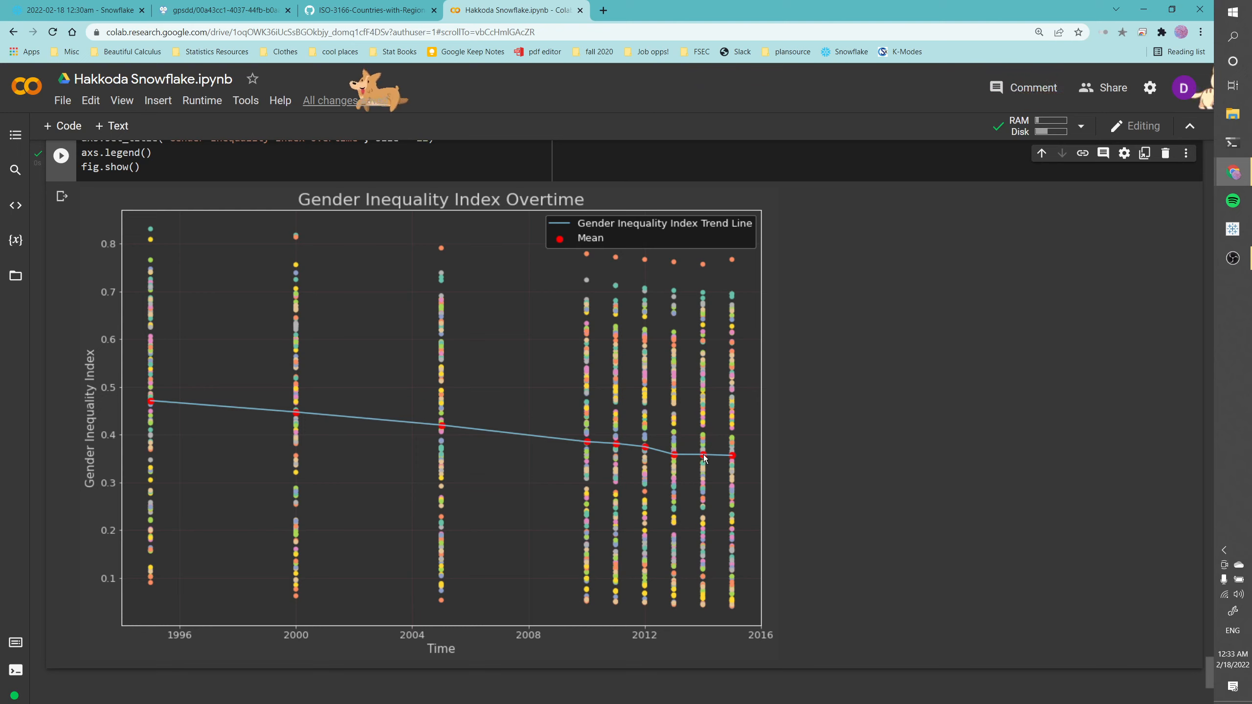
scroll(130, 397, down, 1)
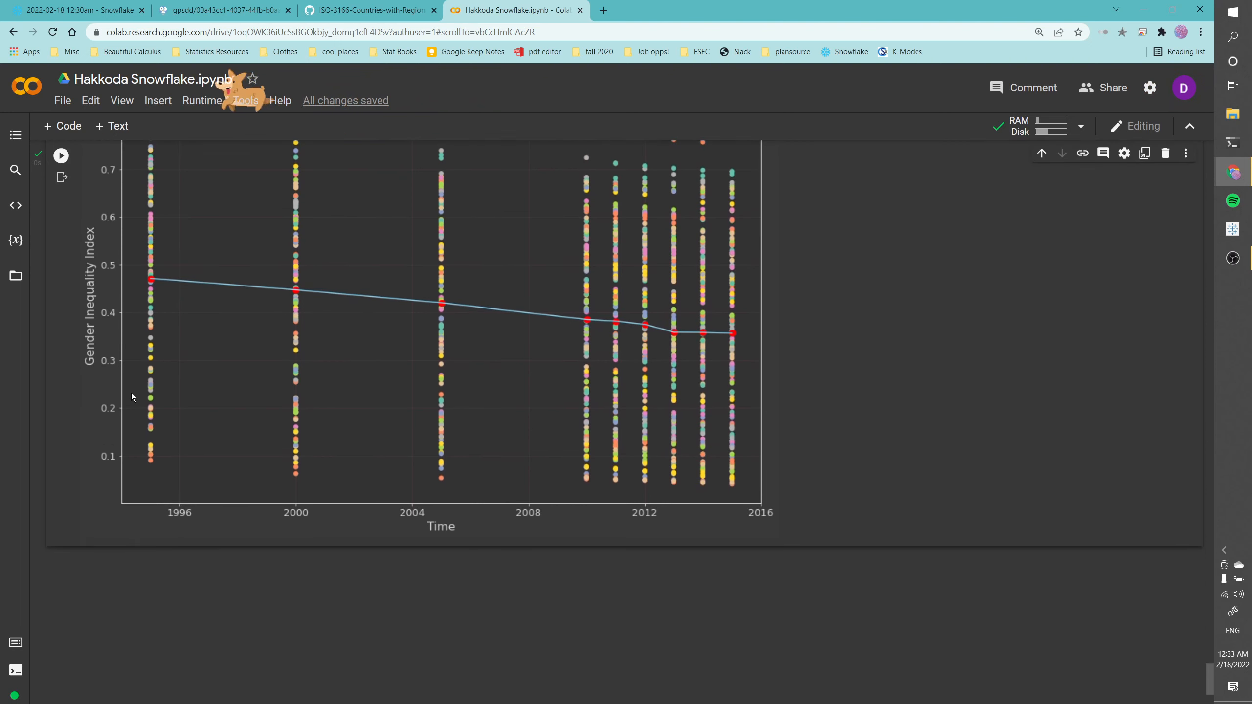
scroll(131, 392, up, 1)
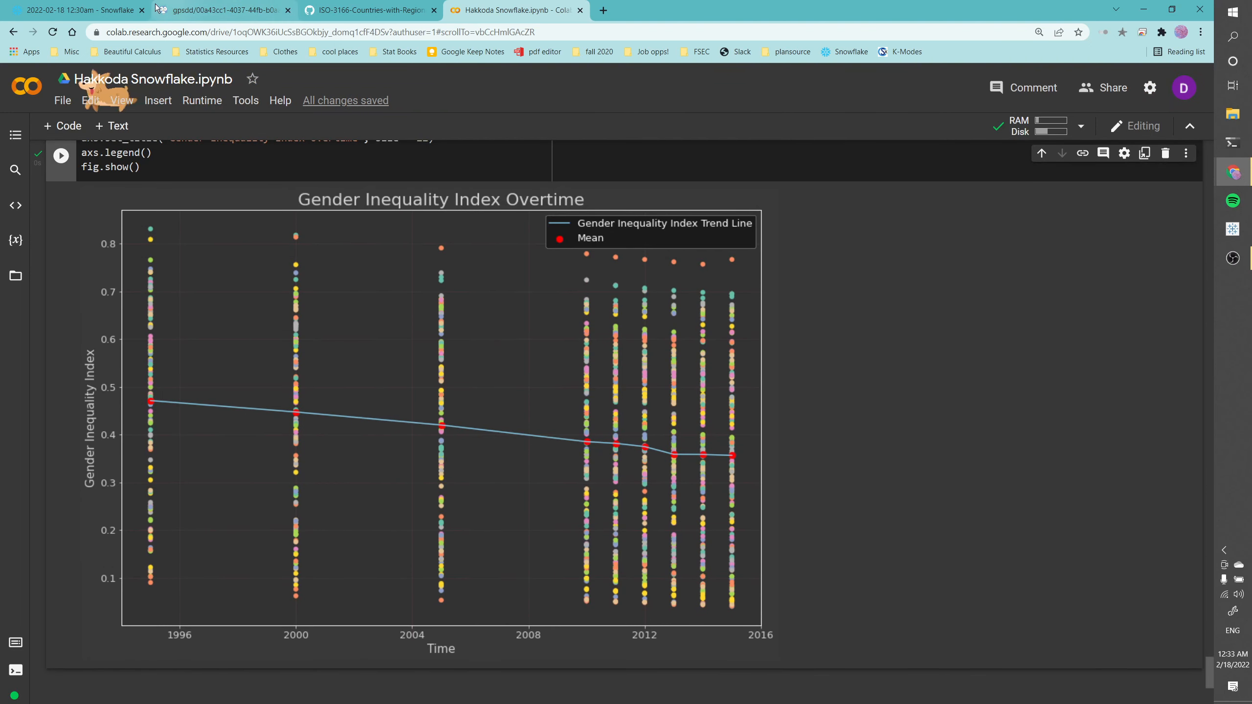
click(122, 10)
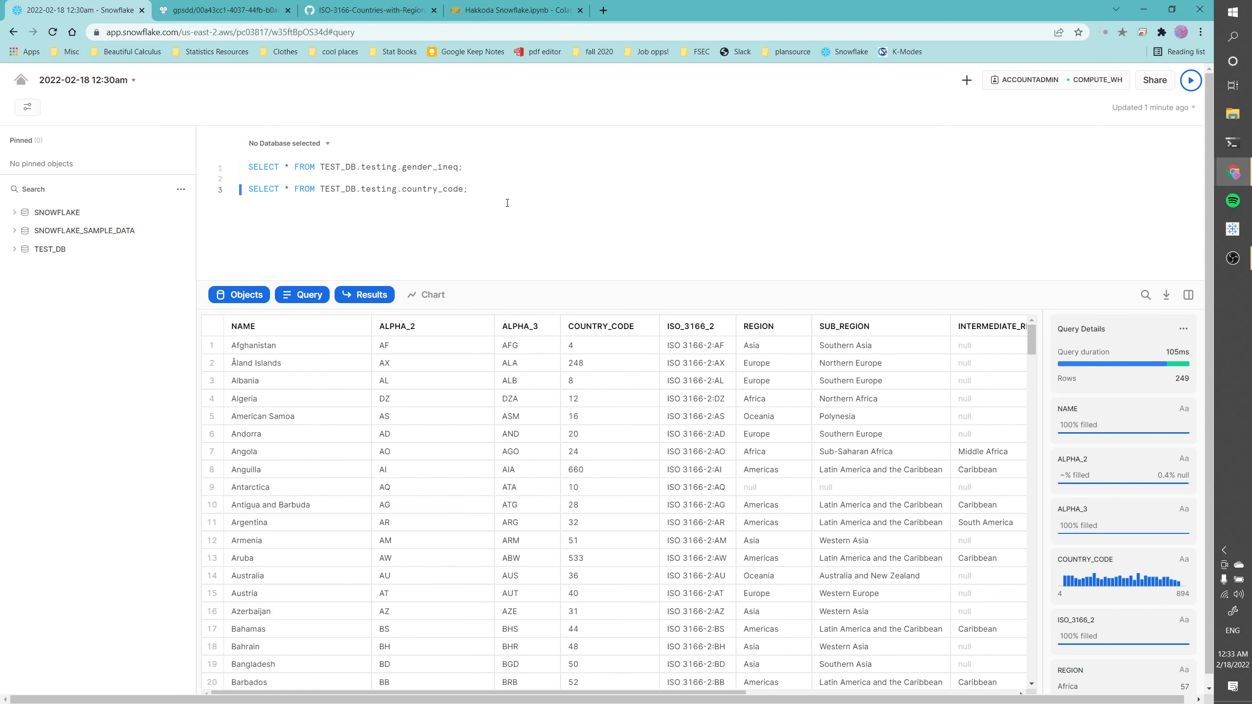
Start a third query, SELECT * FROM TEST_DB.testing.country_code, using autocomplete.
key(Return)
key(Return)
text(SELECT * Fr)
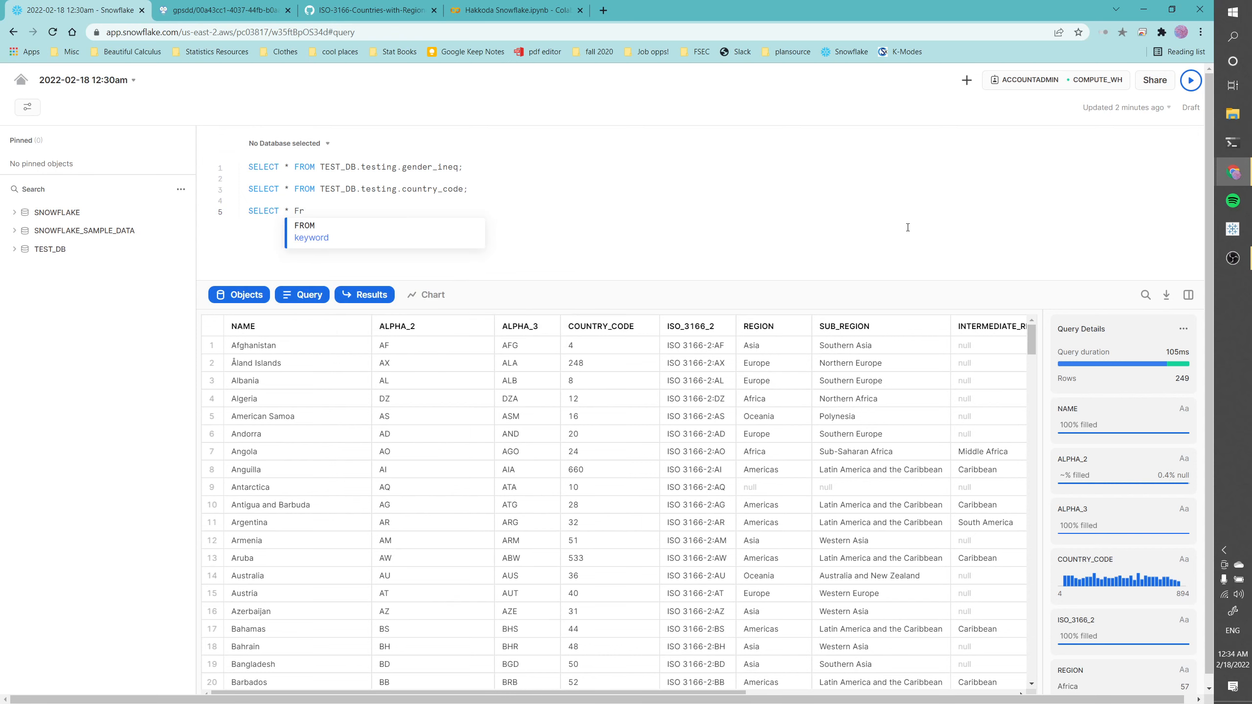
key(Tab)
text(TEST_DB.testing.)
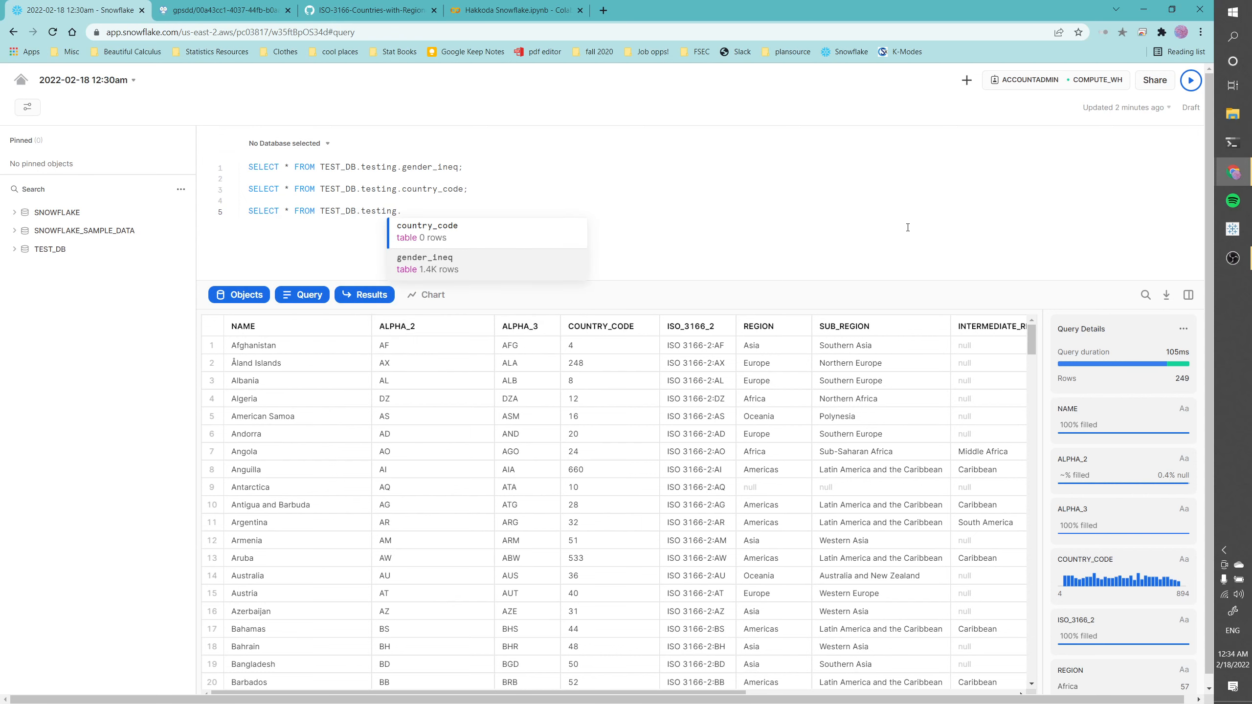
key(Down)
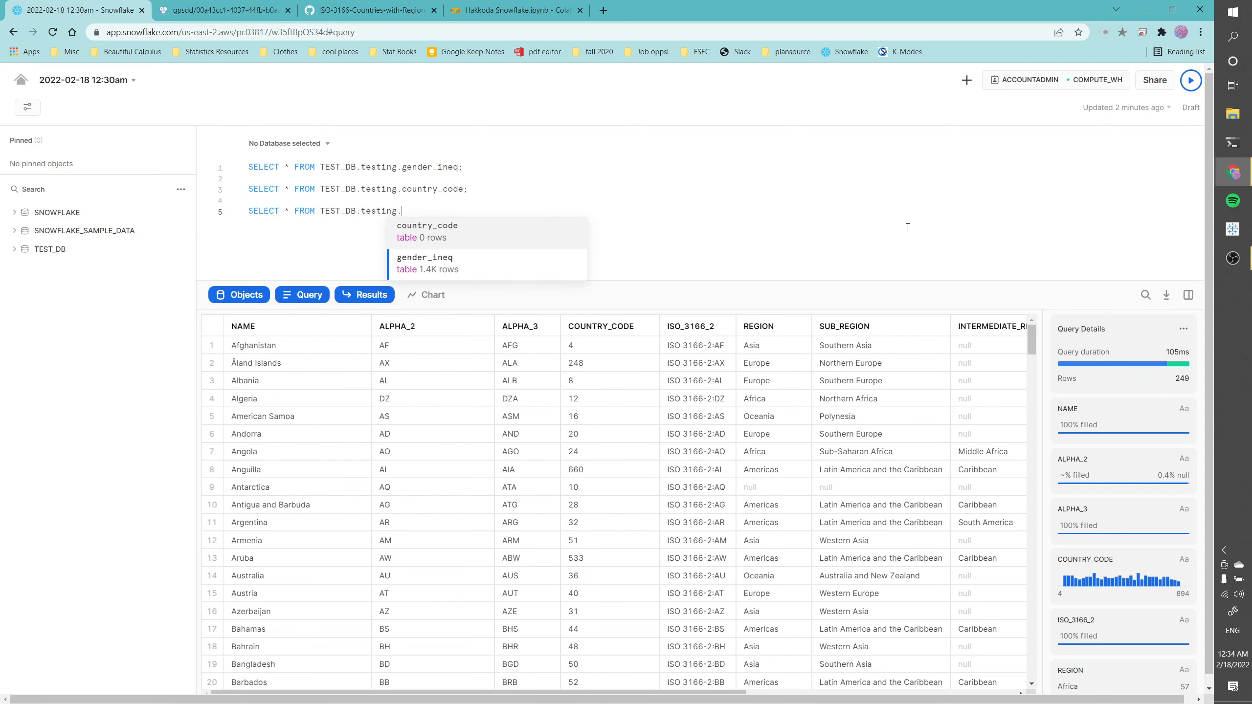
key(Tab)
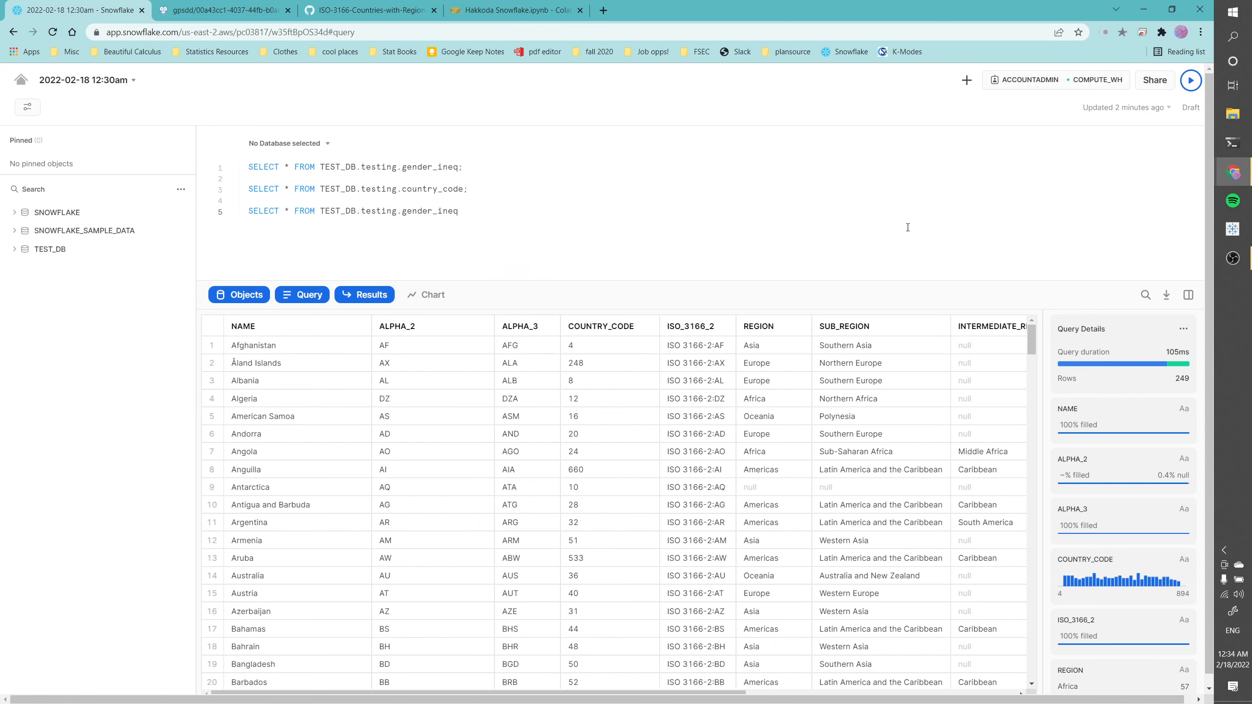
key(ctrl+shift+Left)
text(co)
key(Tab)
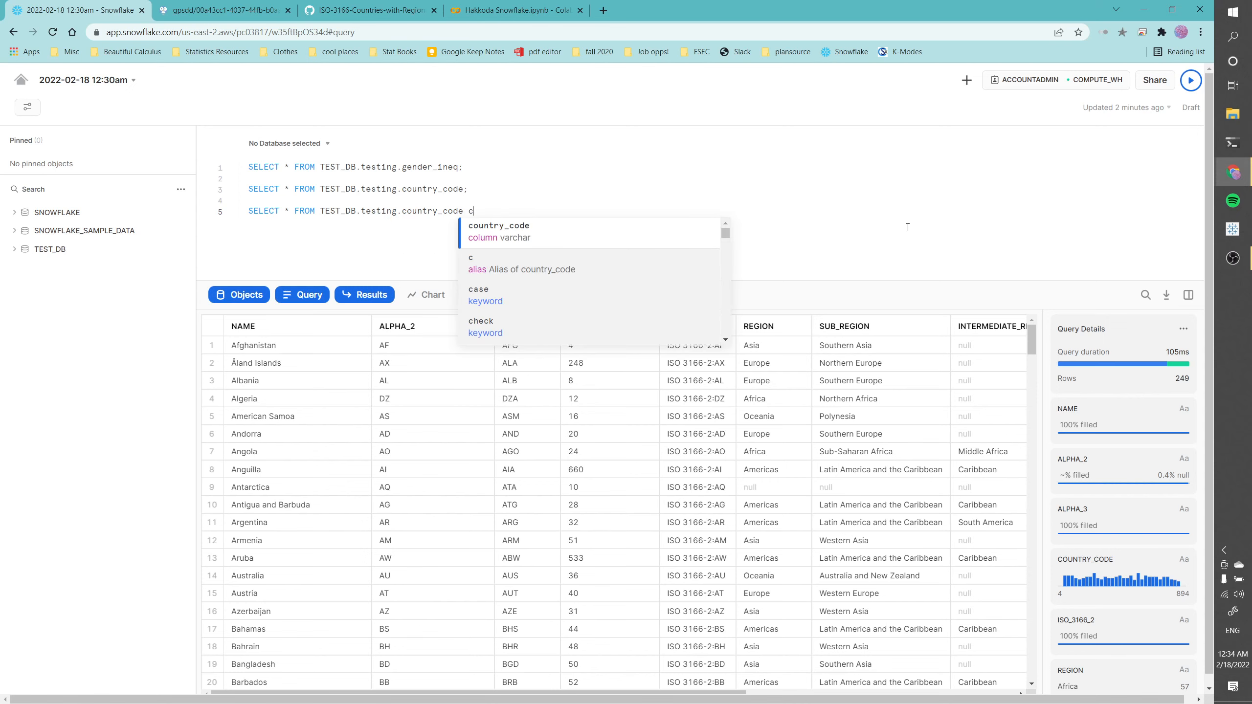
key(Return)
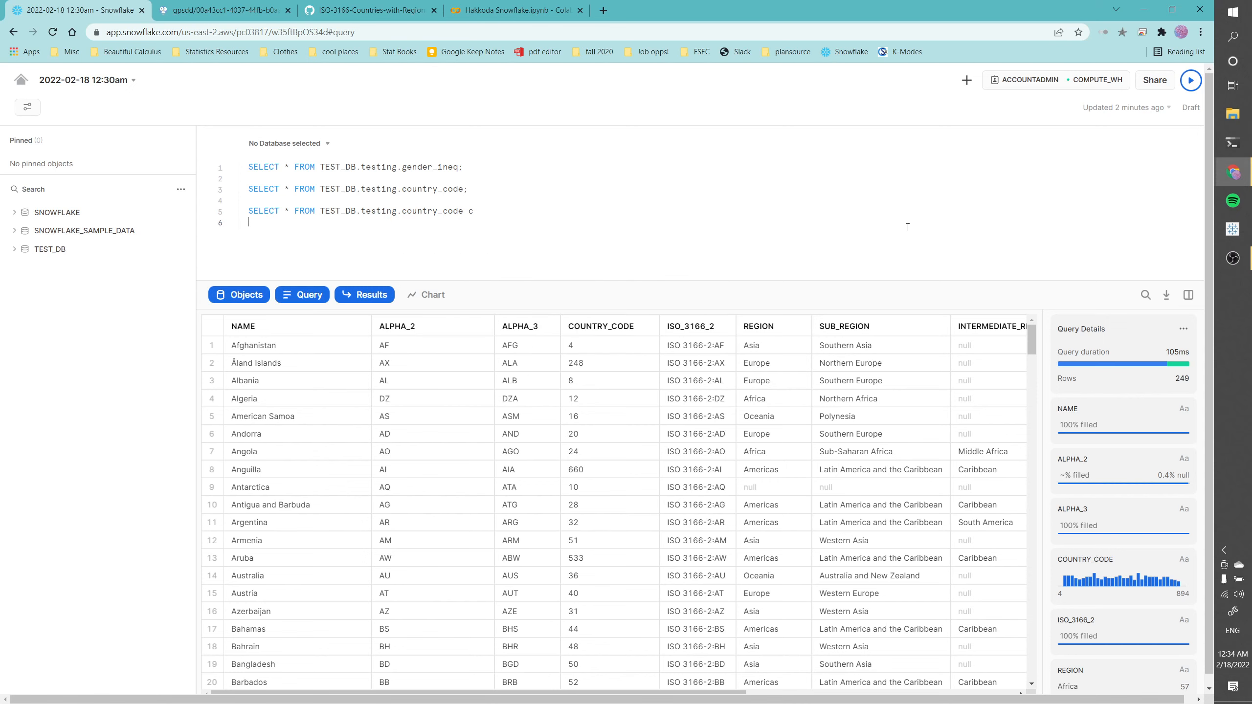
Add INNER JOIN TEST_DB.testing.gender_ineq g to the query.
text(i)
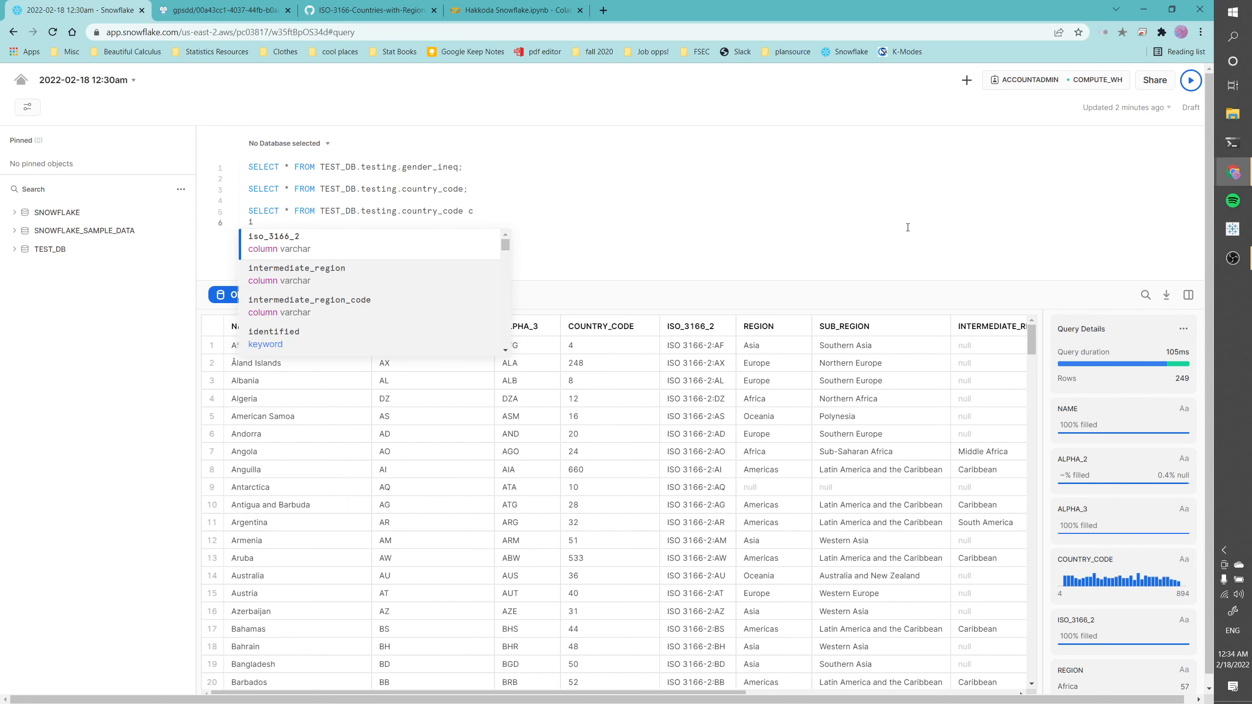
text(nn)
key(Tab)
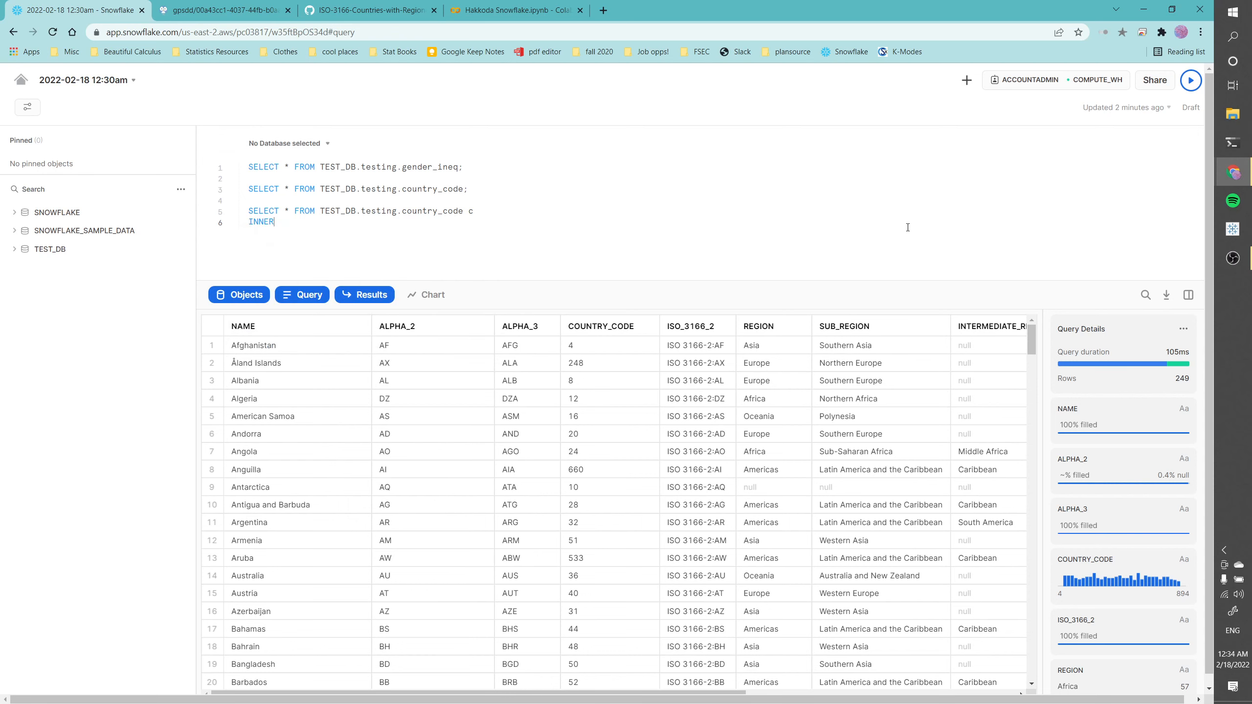
text(jo)
key(Tab)
text(g)
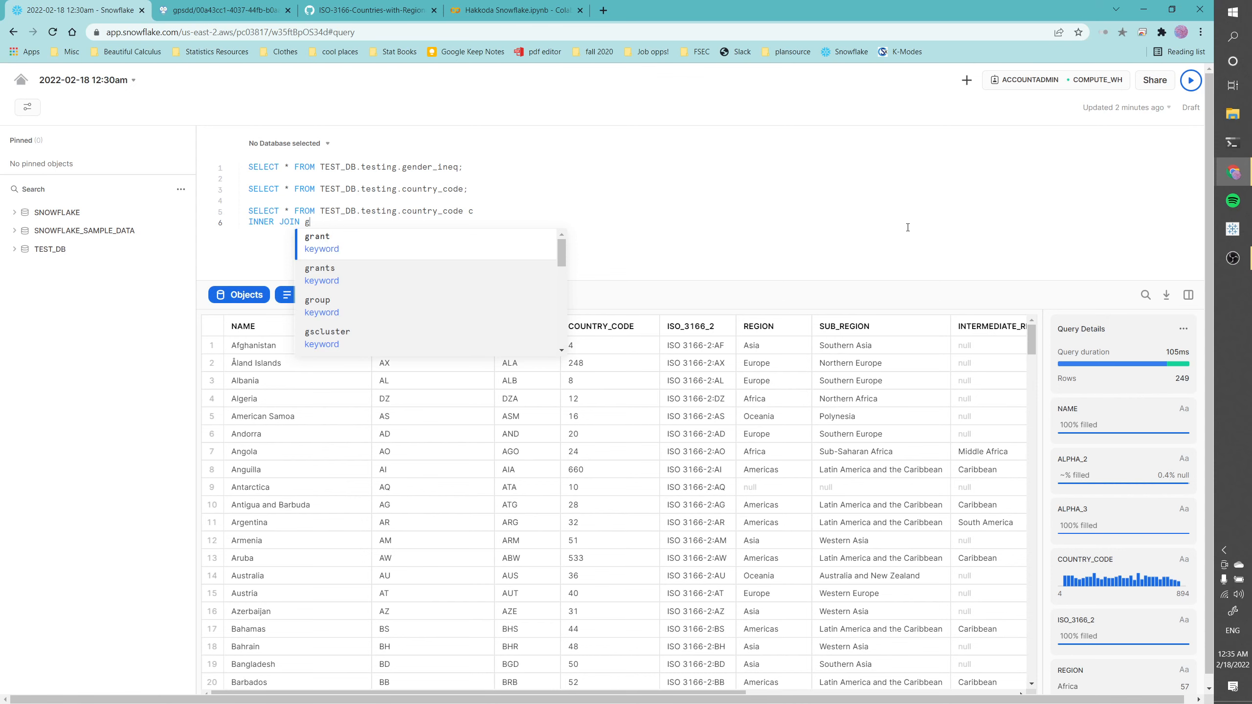
key(BackSpace)
text(T)
key(Tab)
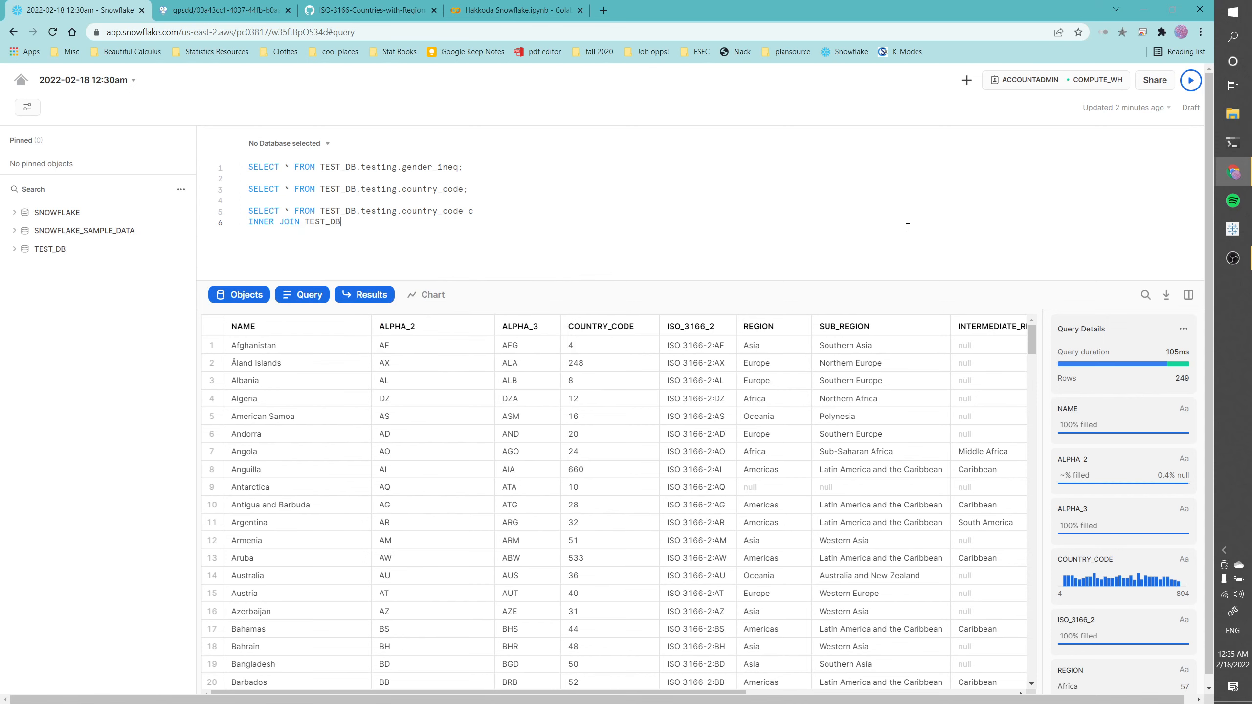
text(.te)
key(Tab)
text(.)
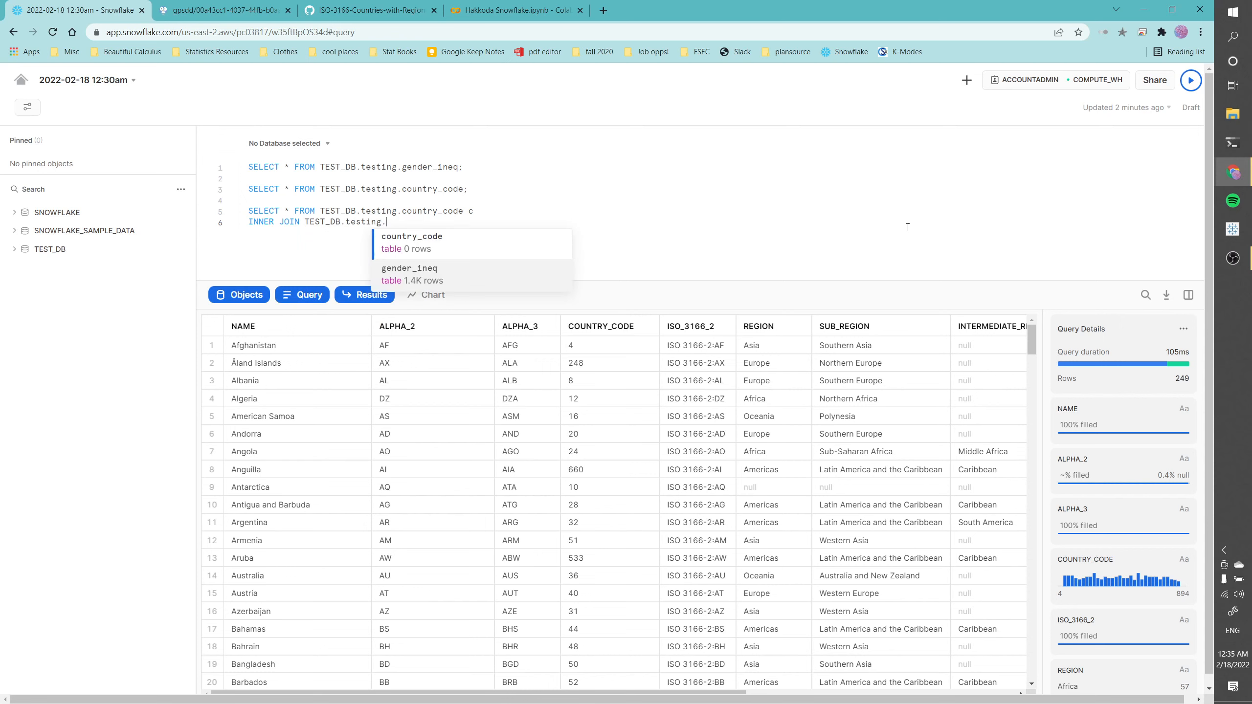
text(ge)
key(Tab)
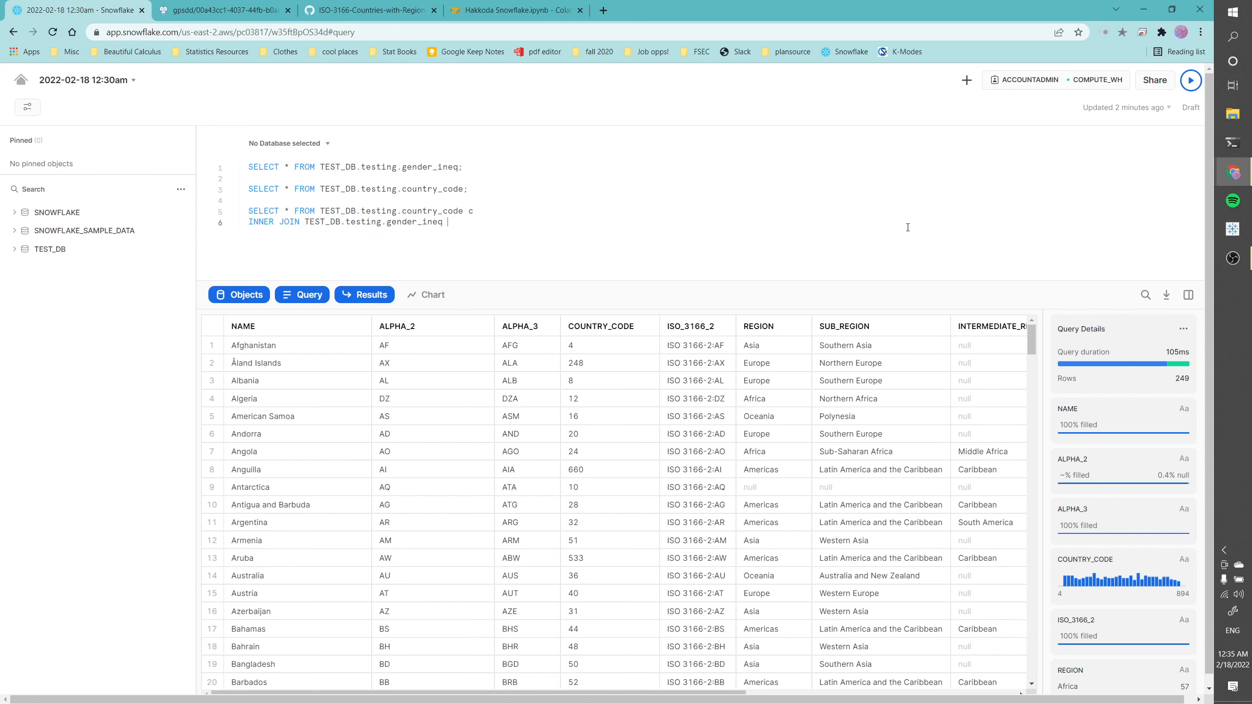
text(g)
Add the join condition ON c.alpha_3 = g.rw_country_code and check the ALPHA_3 results column.
key(Return)
key(Tab)
text(ON c.alp)
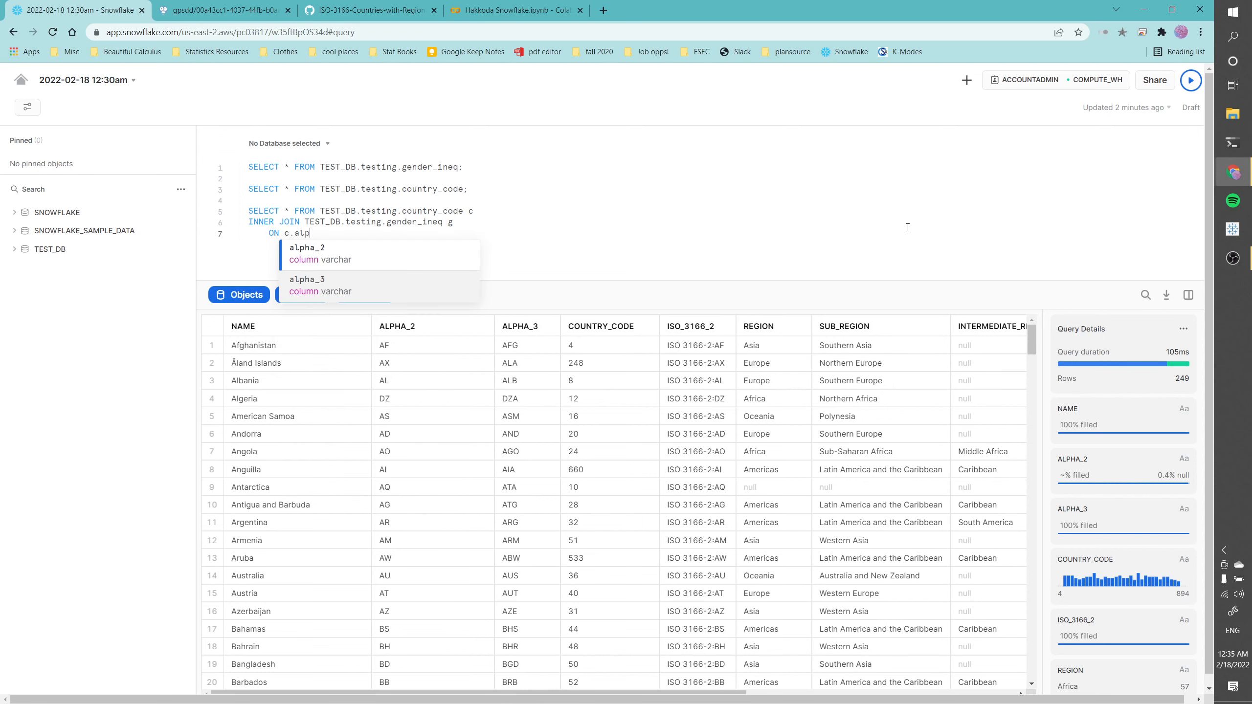
key(Down)
key(Return)
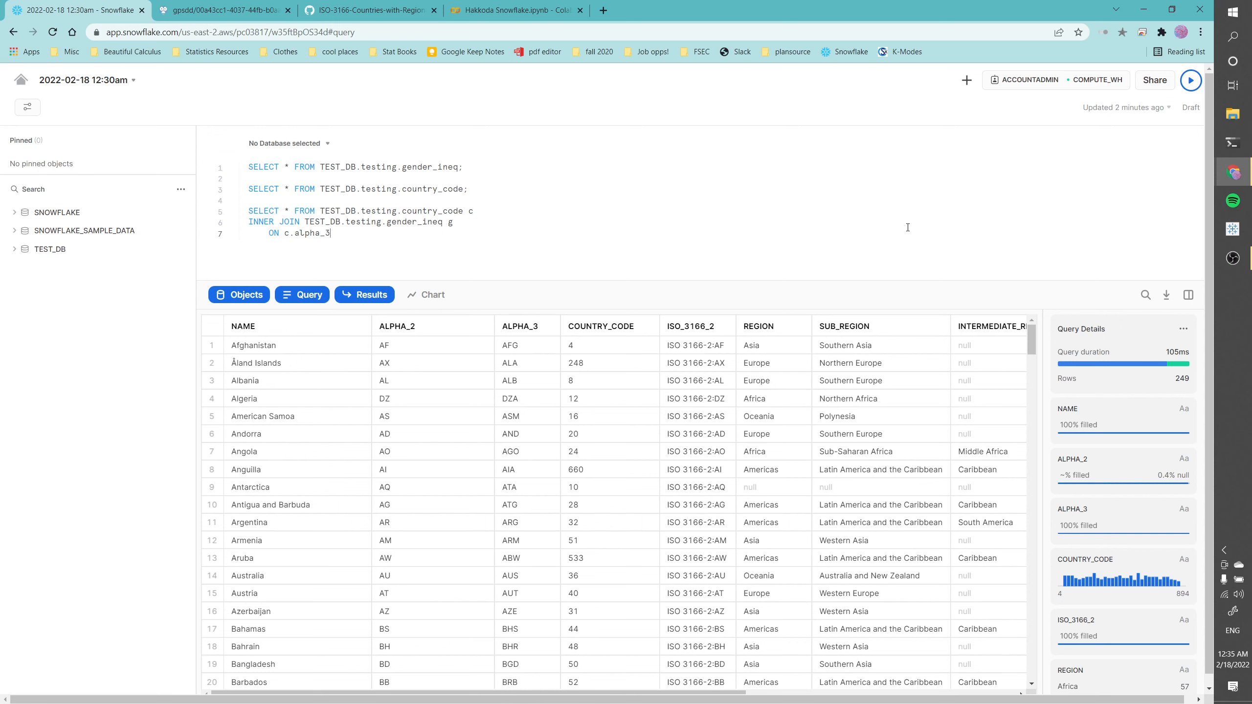
text(= g.r)
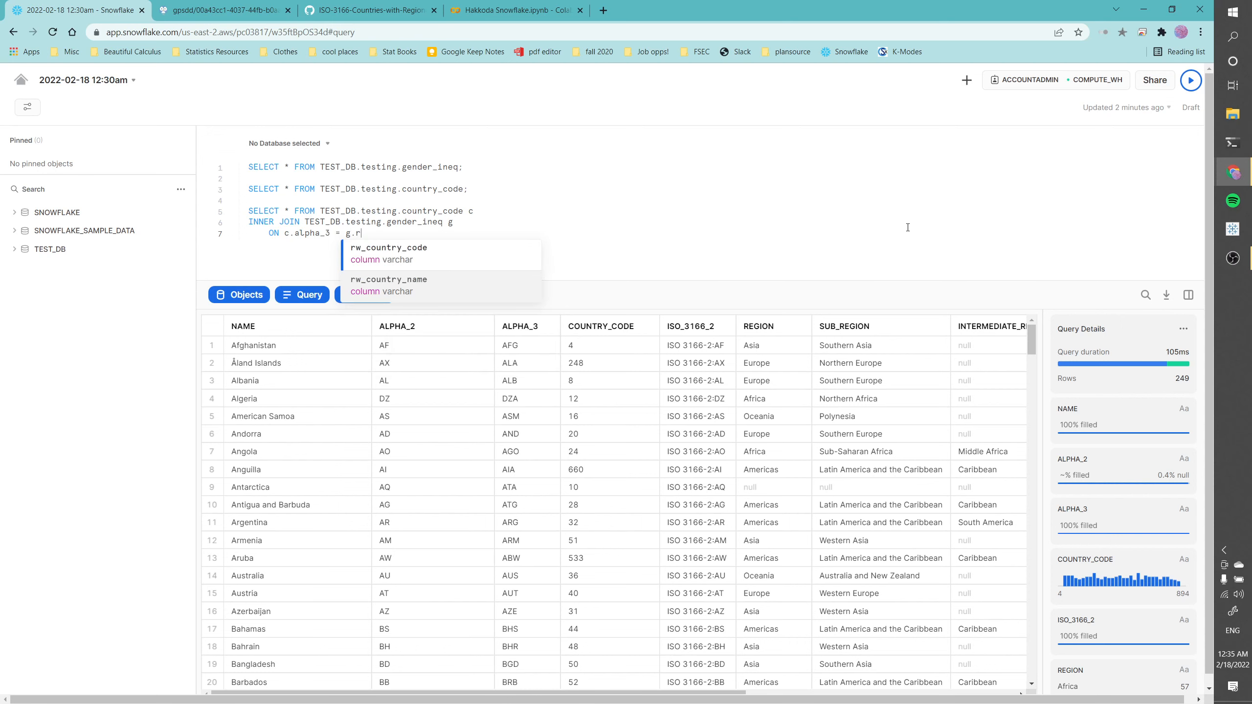
text(w)
key(Return)
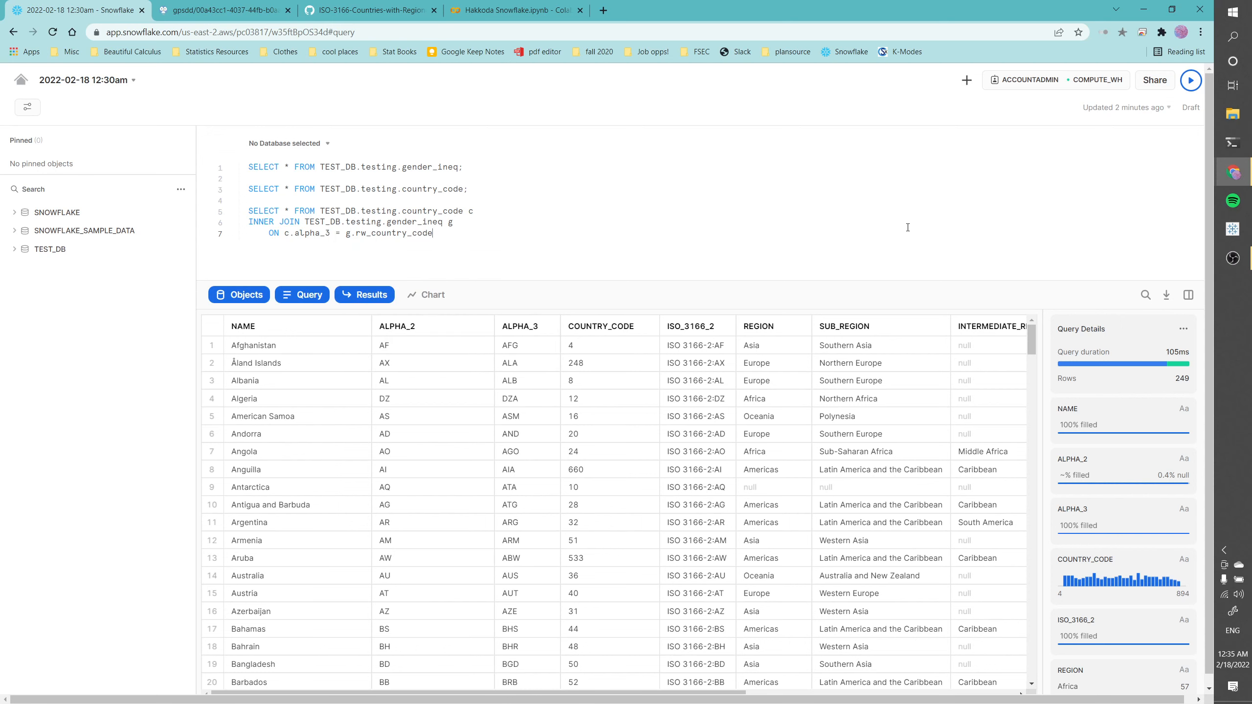
click(522, 327)
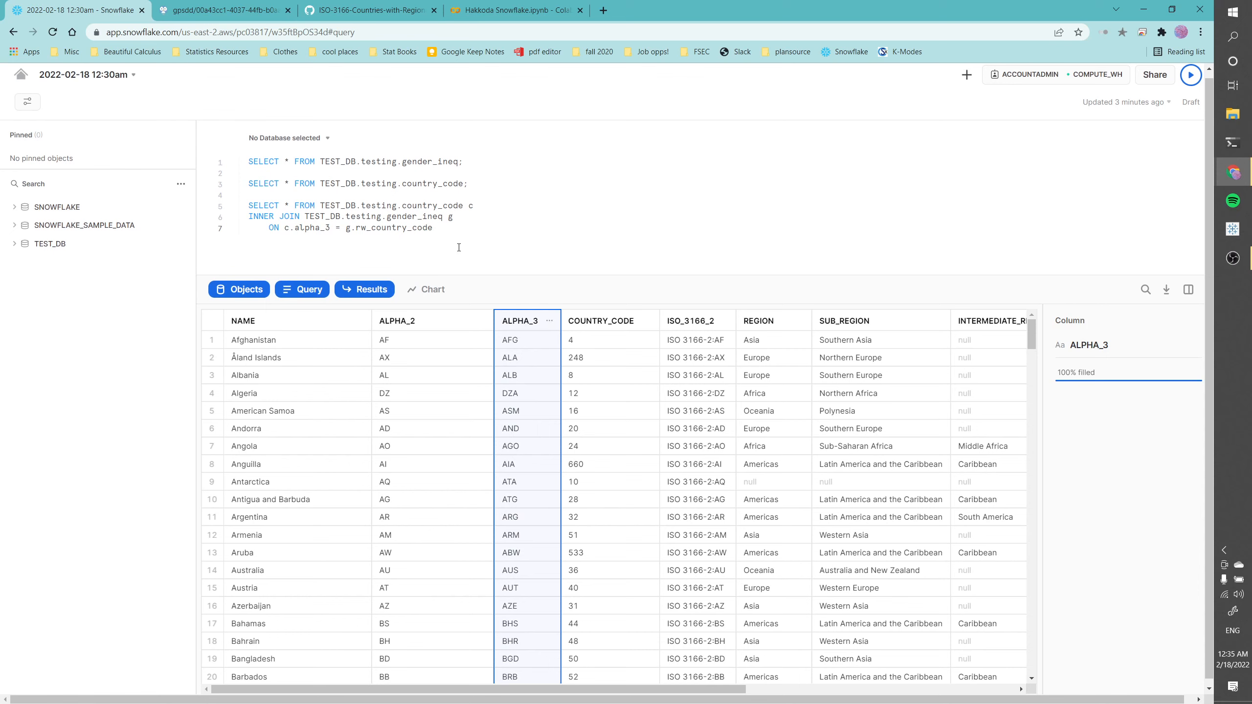
scroll(482, 244, up, 1)
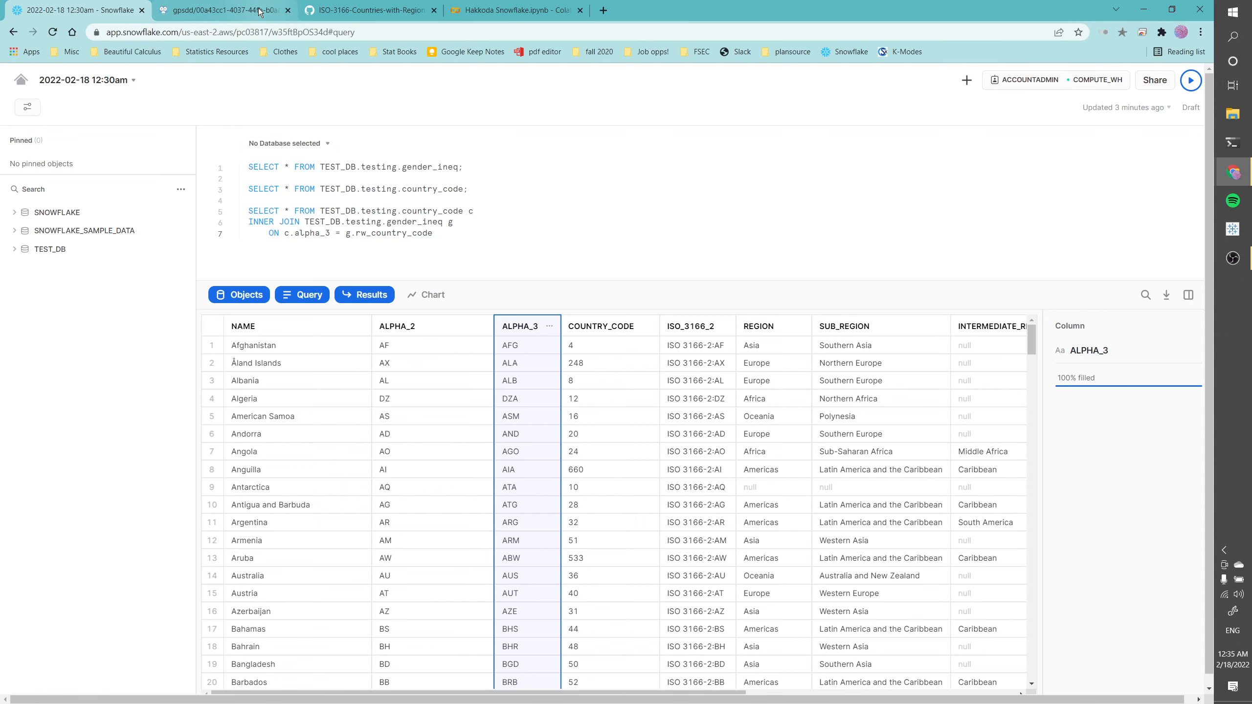
drag(356, 233, 378, 235)
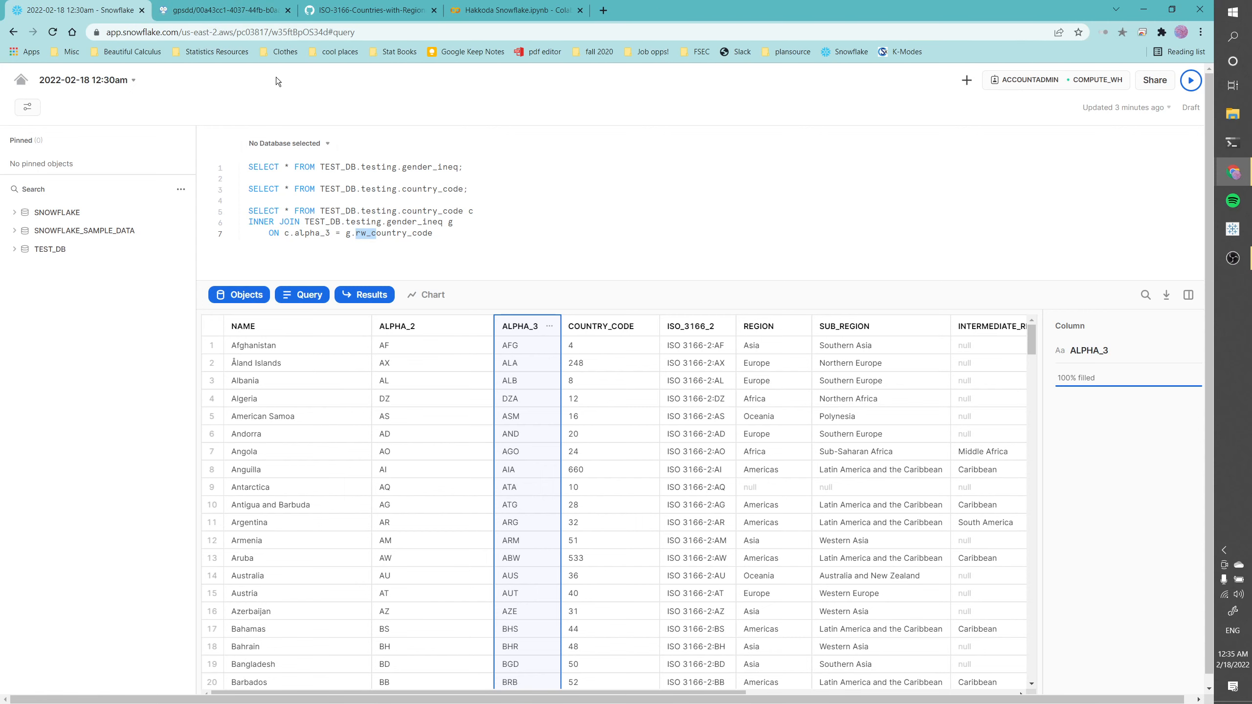
Compare the CSV's rw_country_code column with the ISO-3166 country codes page.
click(225, 11)
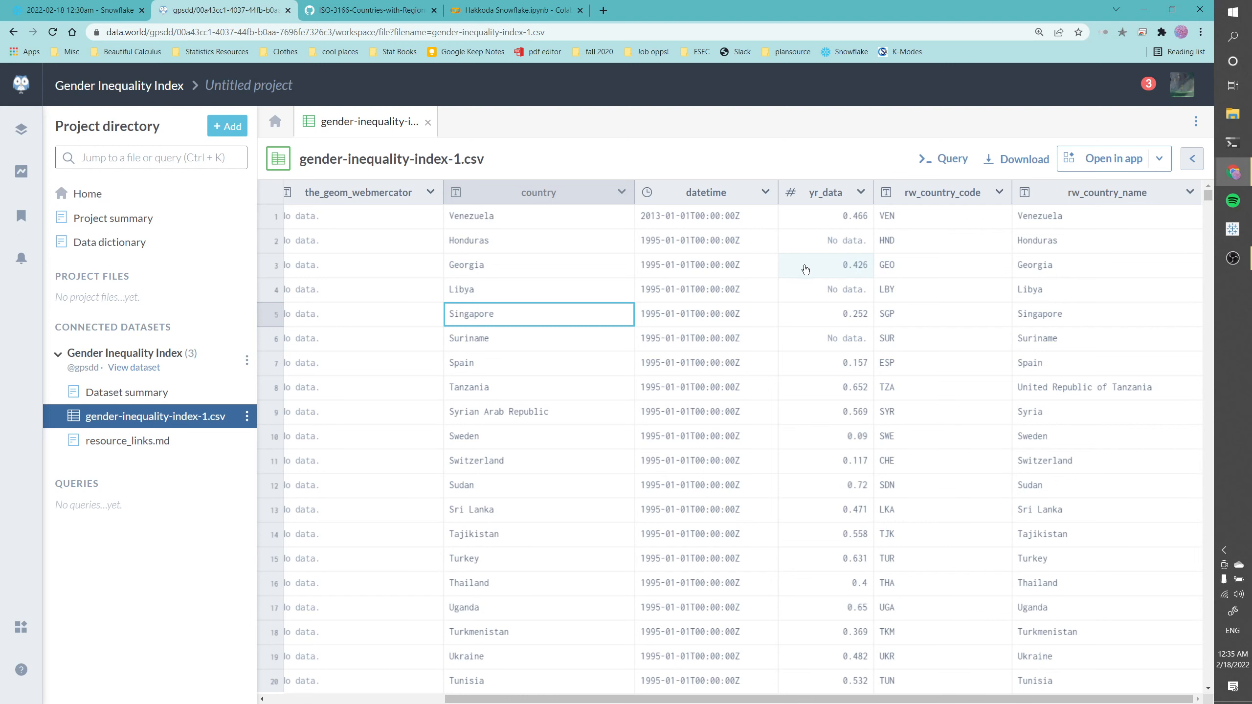
click(954, 192)
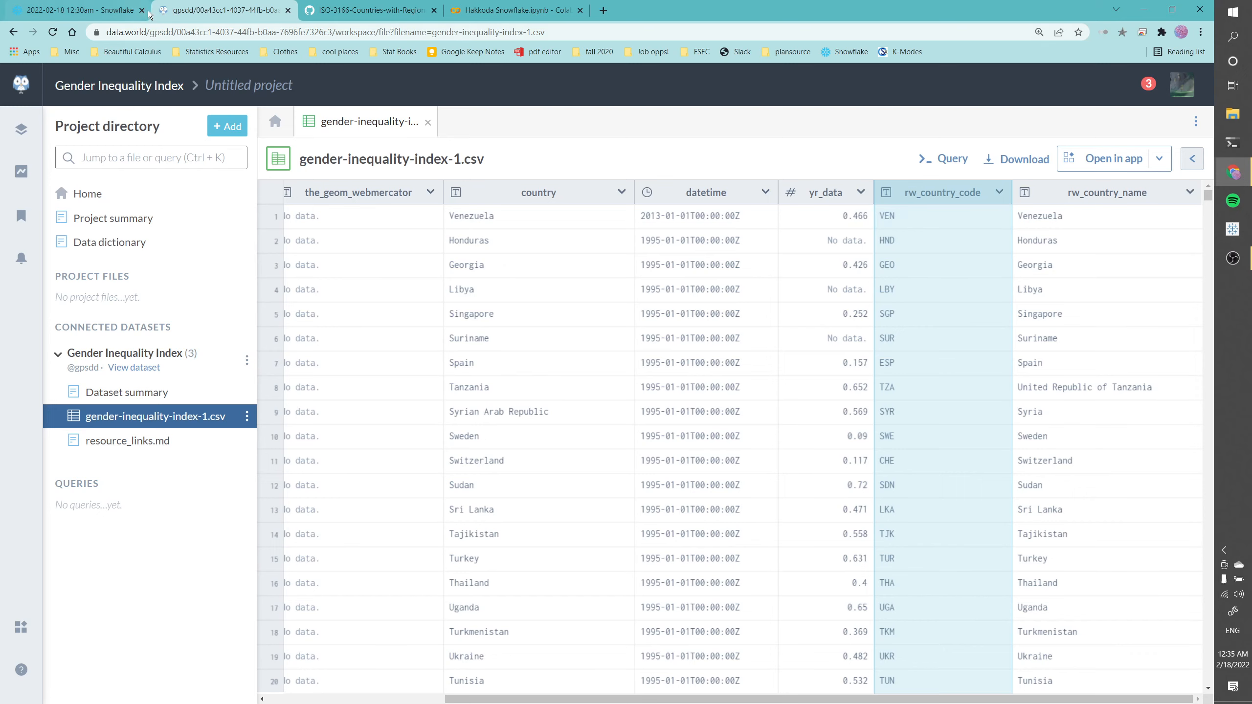
click(336, 11)
click(210, 10)
click(120, 10)
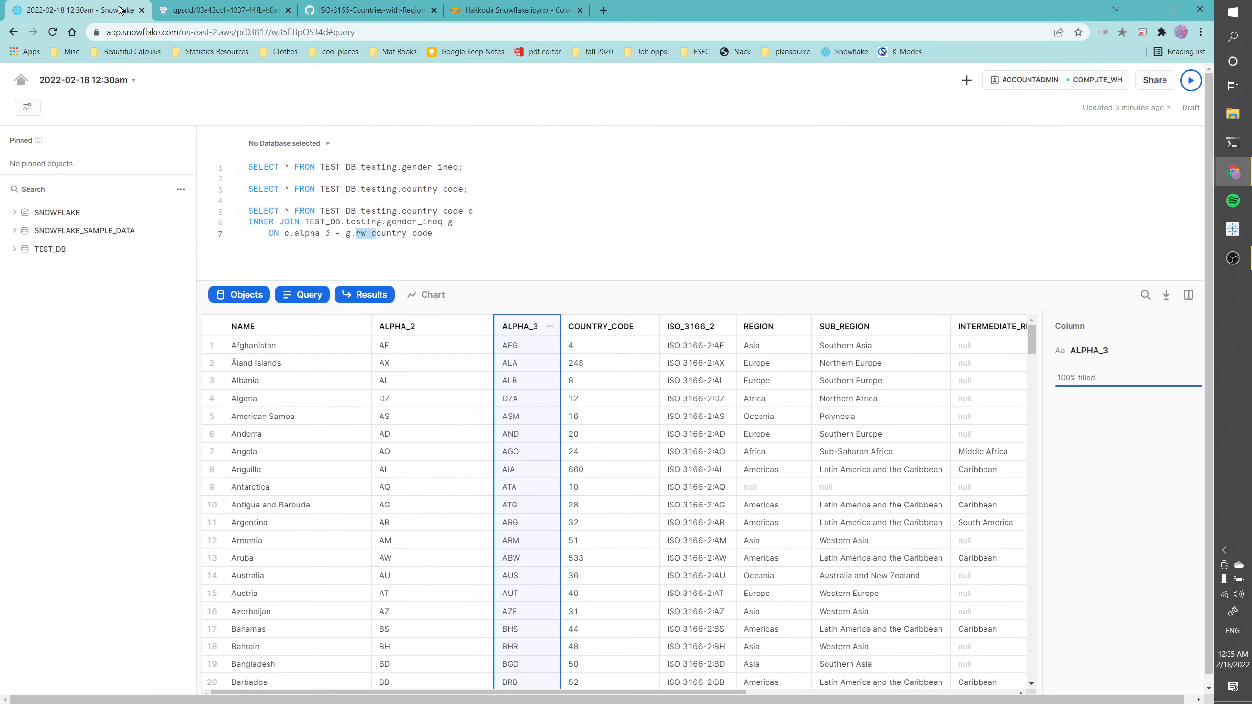
click(210, 10)
click(105, 13)
Add LIMIT 10 to the join, run it to preview matched countries, and delete the SELECT star.
click(465, 238)
text(LIMIT 10;)
key(ctrl+Return)
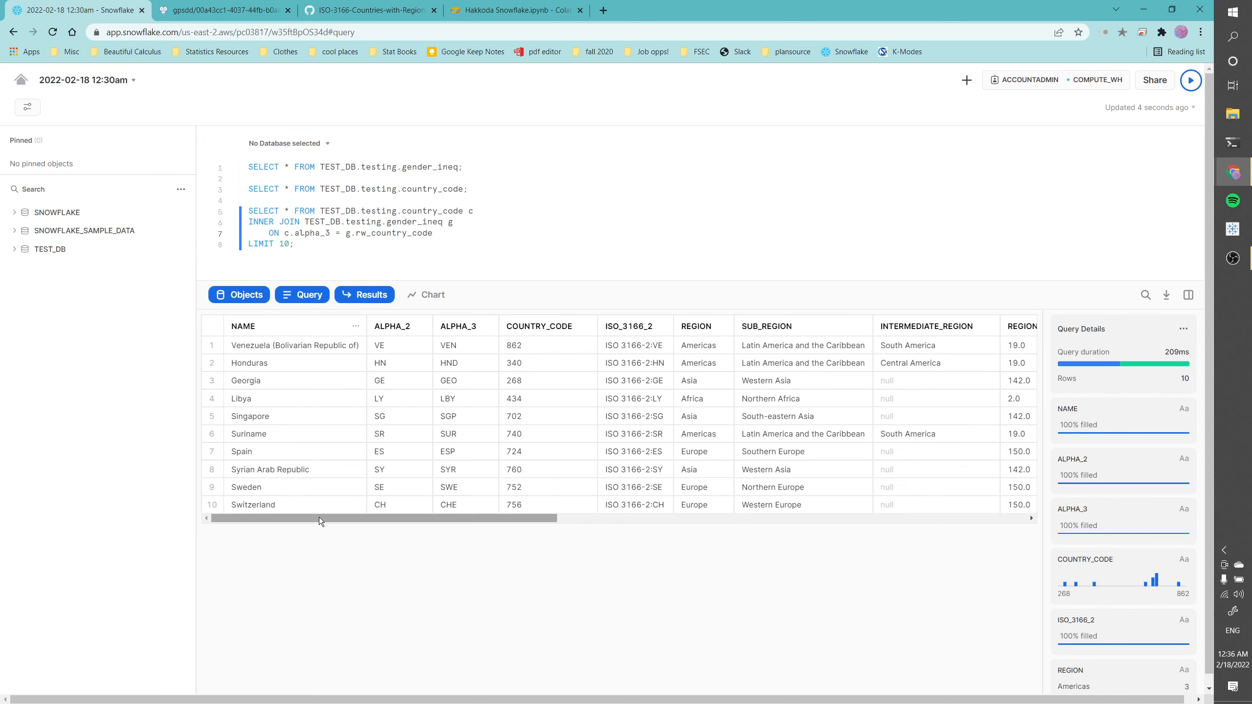
drag(319, 517, 235, 507)
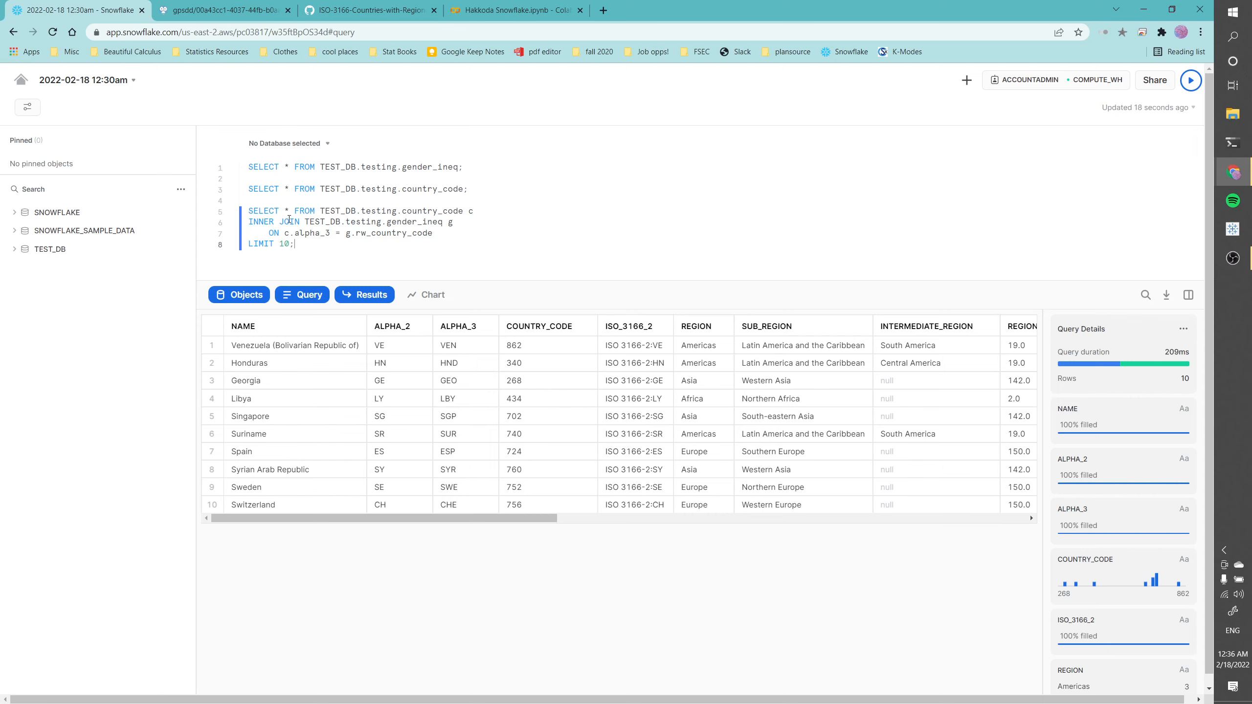
key(BackSpace)
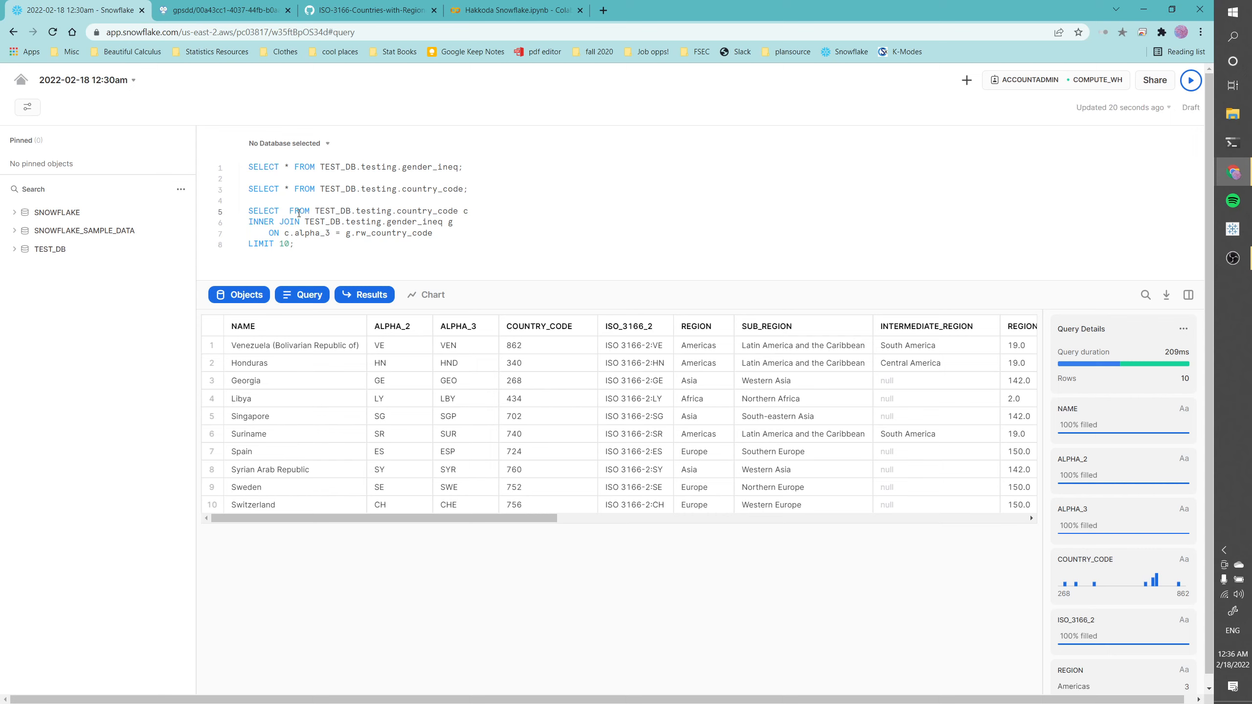
drag(381, 515, 347, 514)
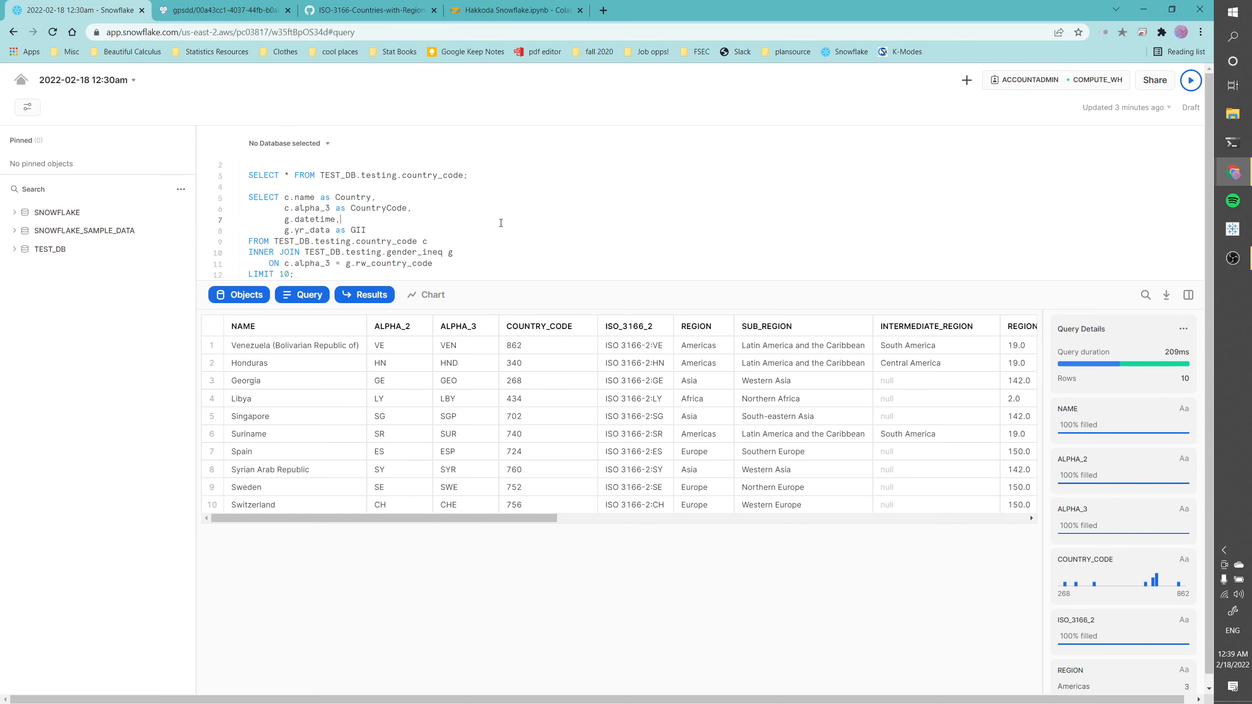
Add c.REGION to the SELECT list below CountryCode.
click(488, 212)
drag(448, 519, 556, 514)
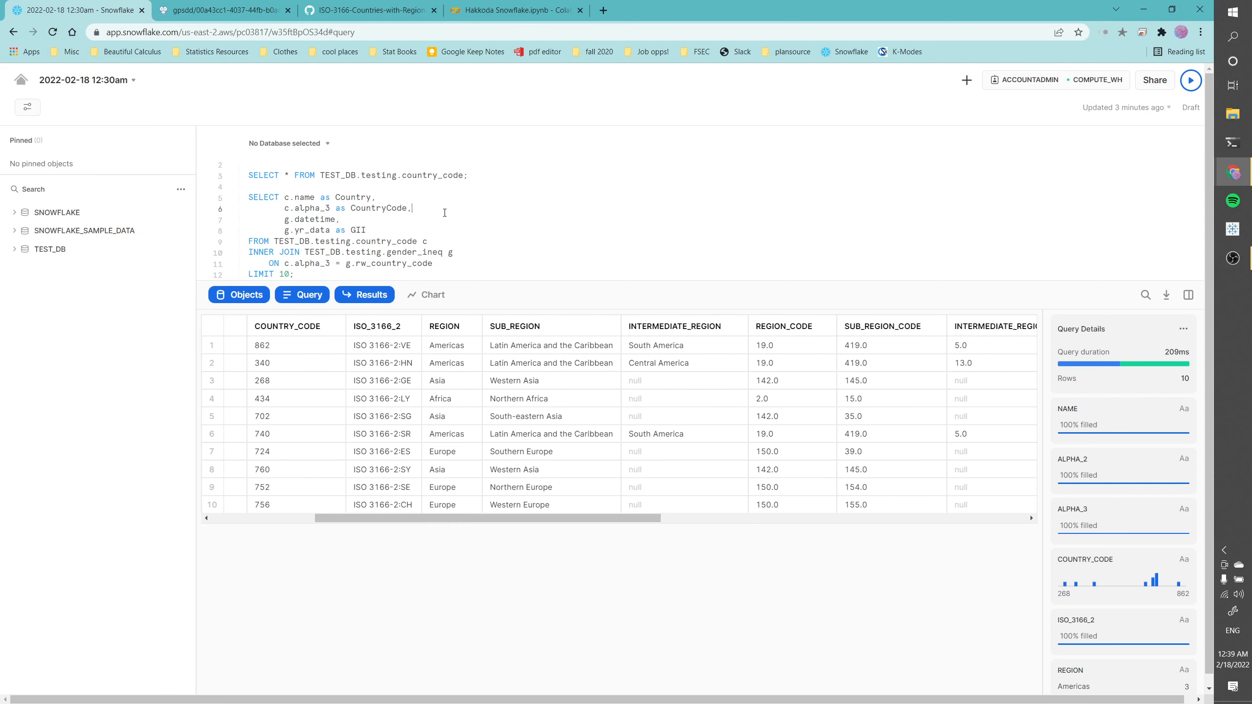
key(Return)
text(c.R)
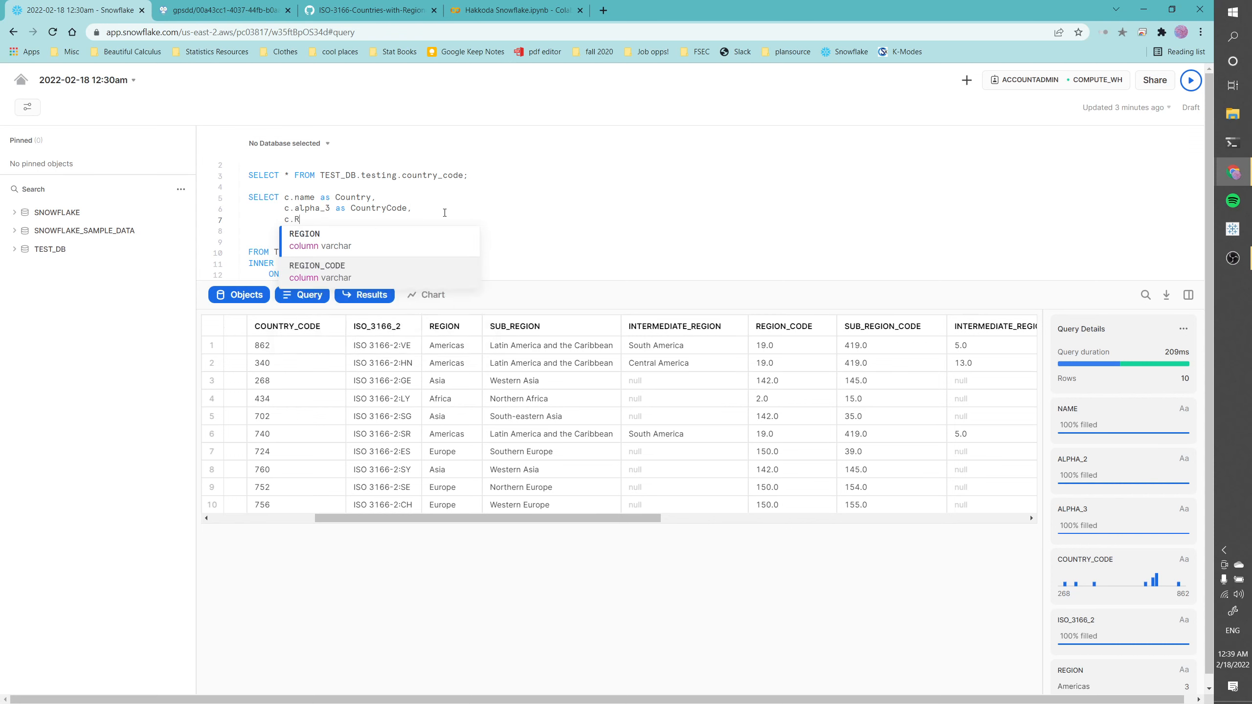
key(Tab)
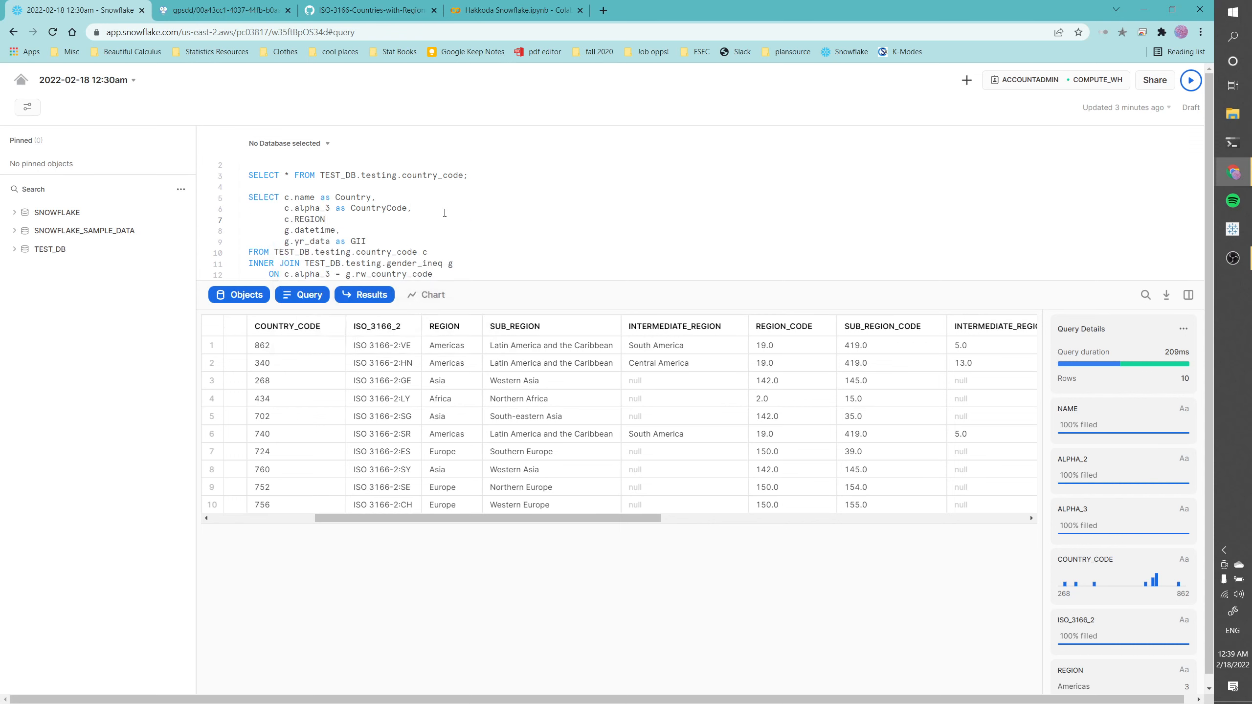
Enlarge the query editor, zoom the browser page in, and open blank lines above SELECT.
scroll(446, 218, down, 2)
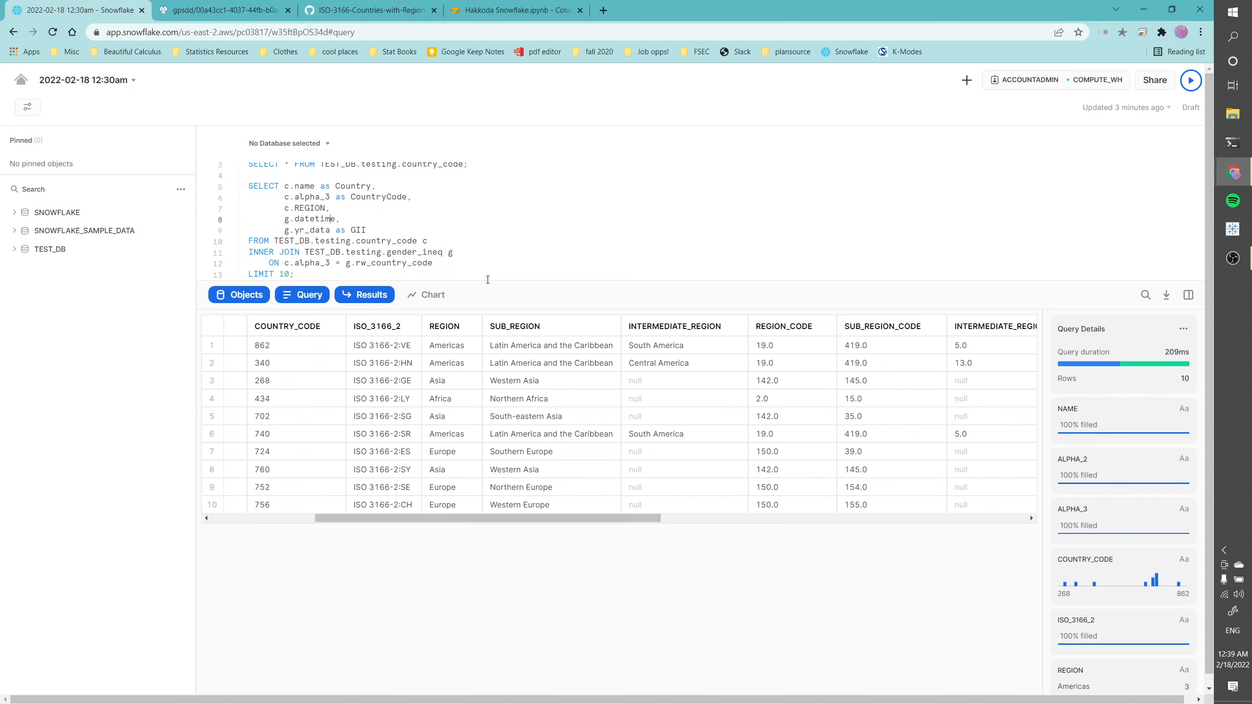
drag(486, 281, 495, 389)
click(329, 296)
click(347, 205)
key(Return)
key(Return)
key(Return)
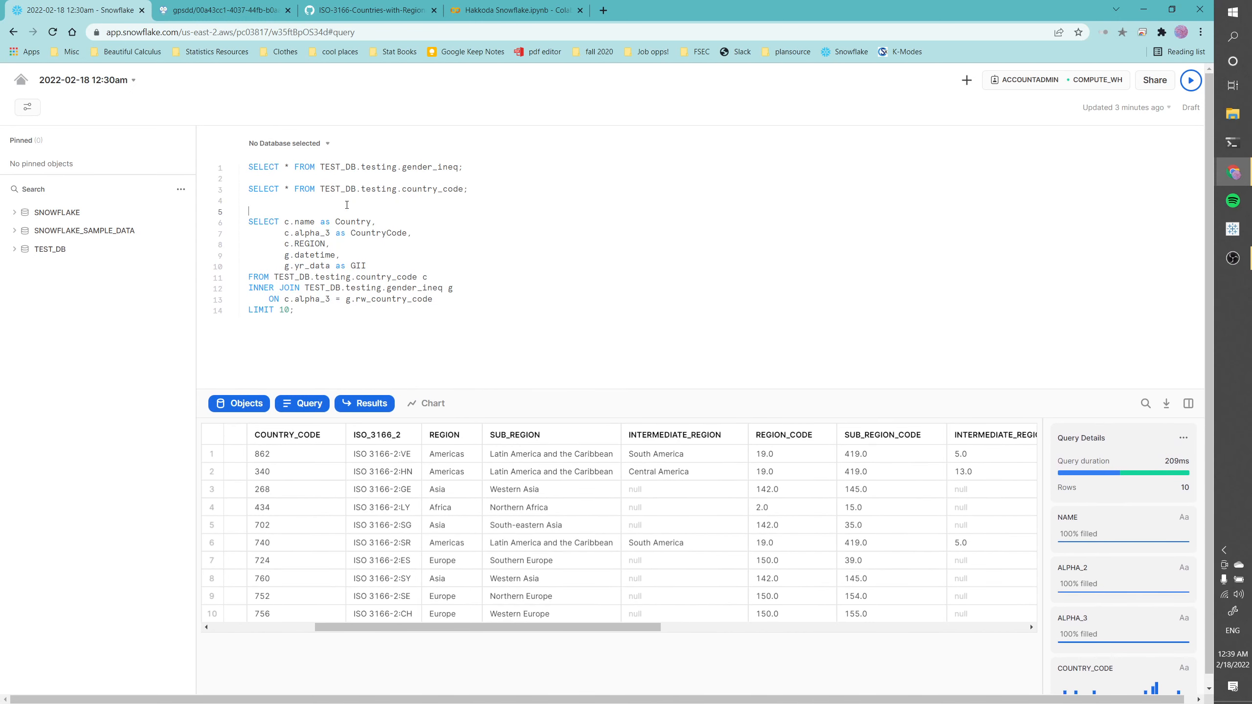
click(1198, 33)
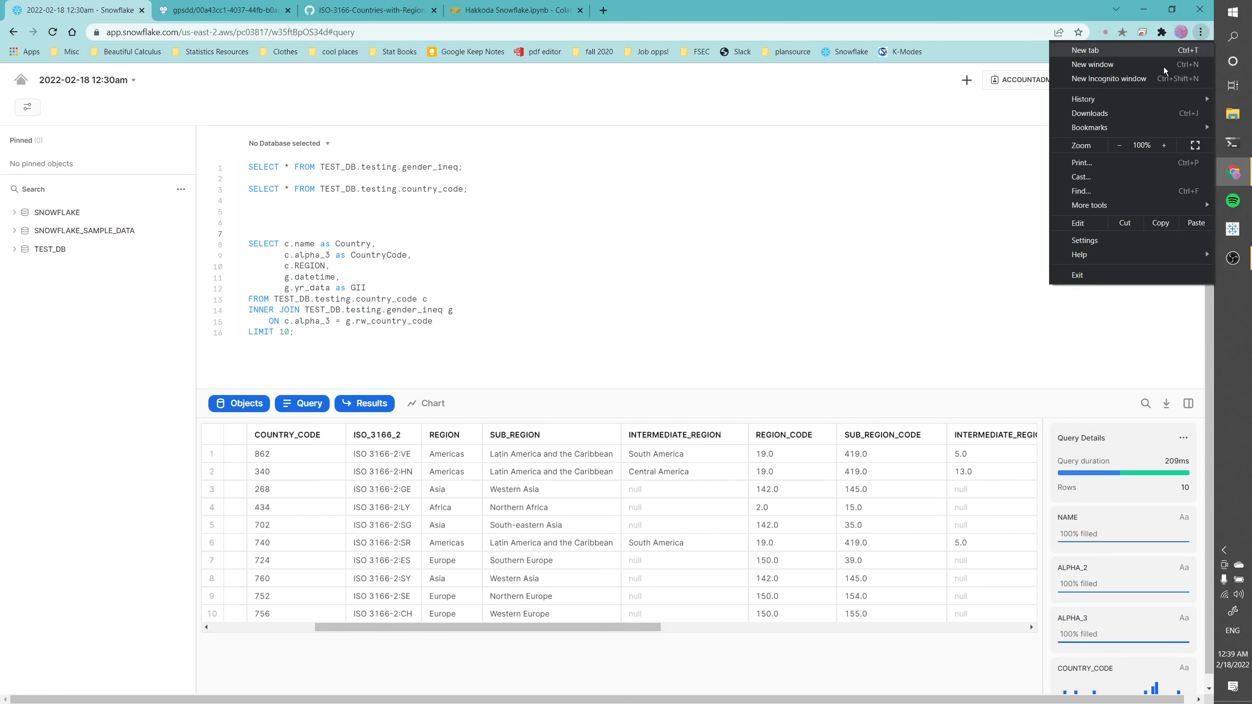
click(1168, 144)
click(1168, 144)
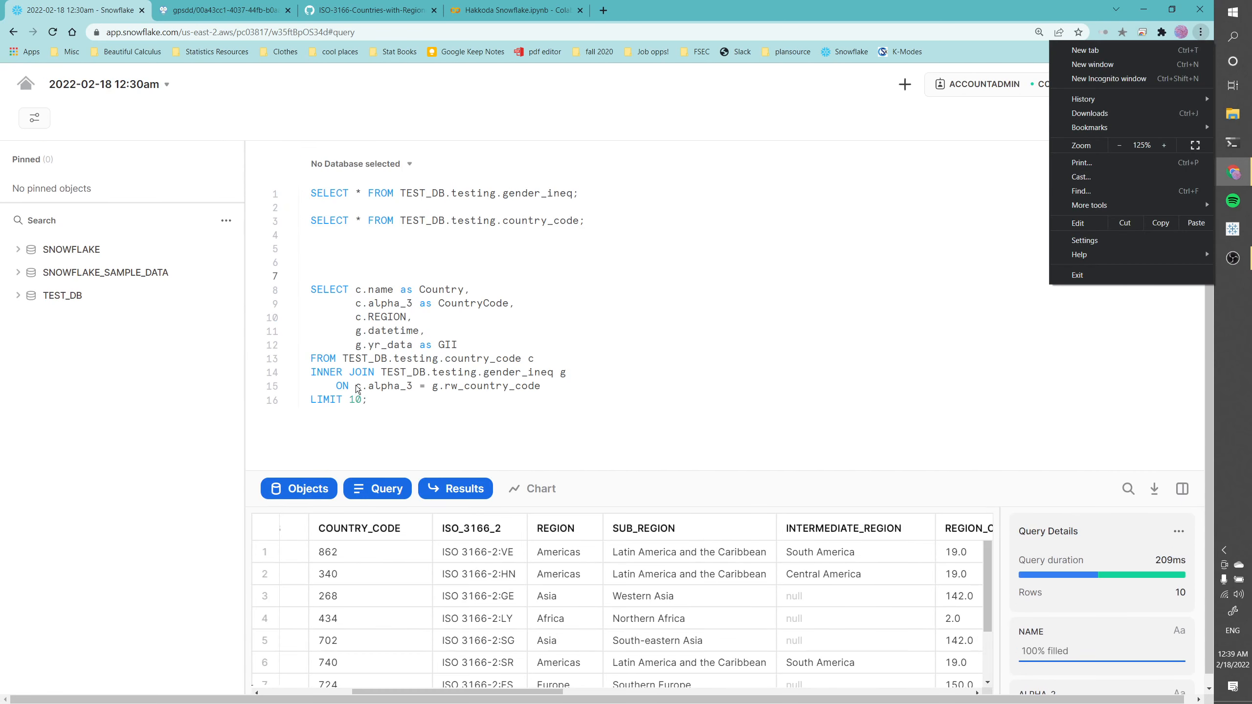
key(Escape)
click(443, 328)
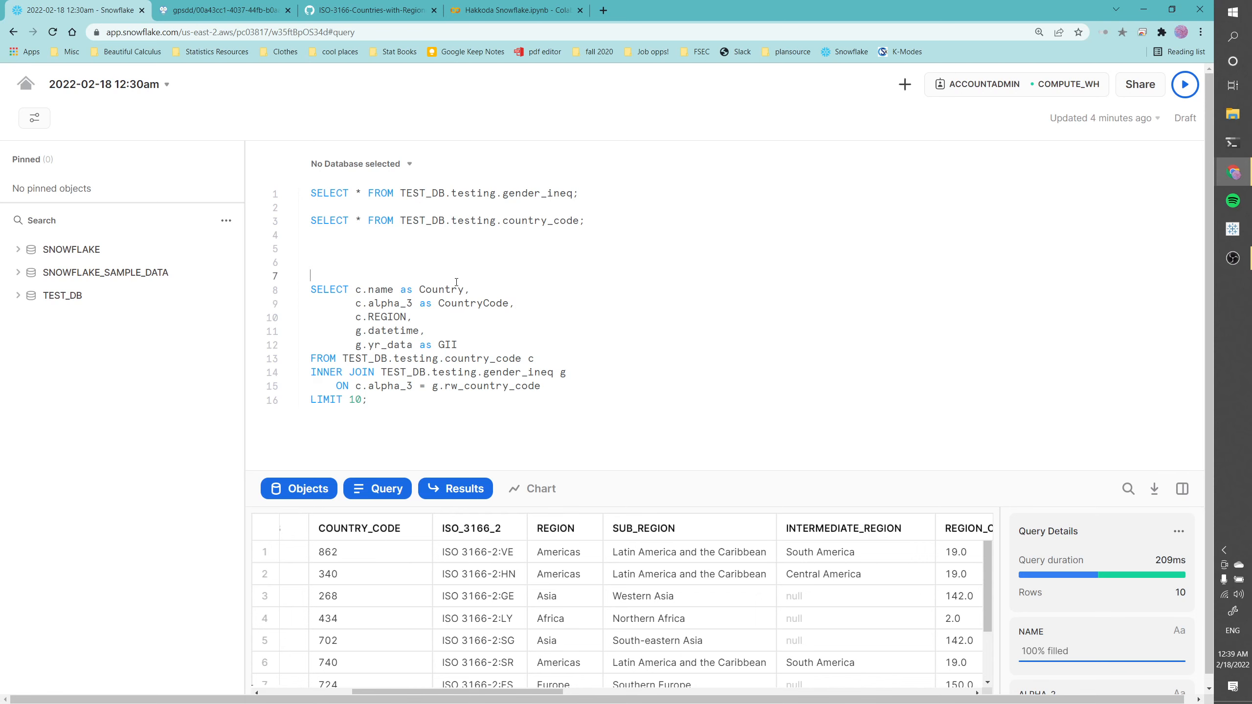
Write 'CREATE TABLE processed AS' on the line above the SELECT query.
text(CREATE)
key(BackSpace)
key(BackSpace)
key(BackSpace)
key(BackSpace)
key(BackSpace)
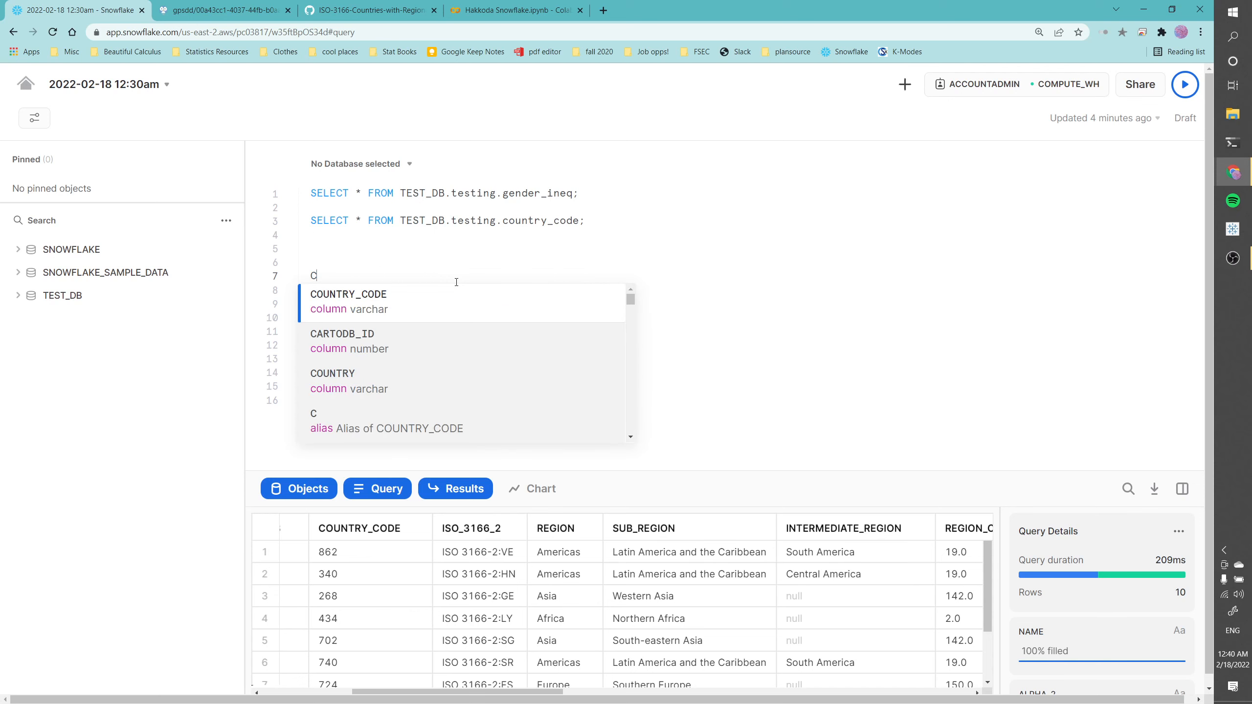
key(Left)
key(Return)
key(Return)
key(Delete)
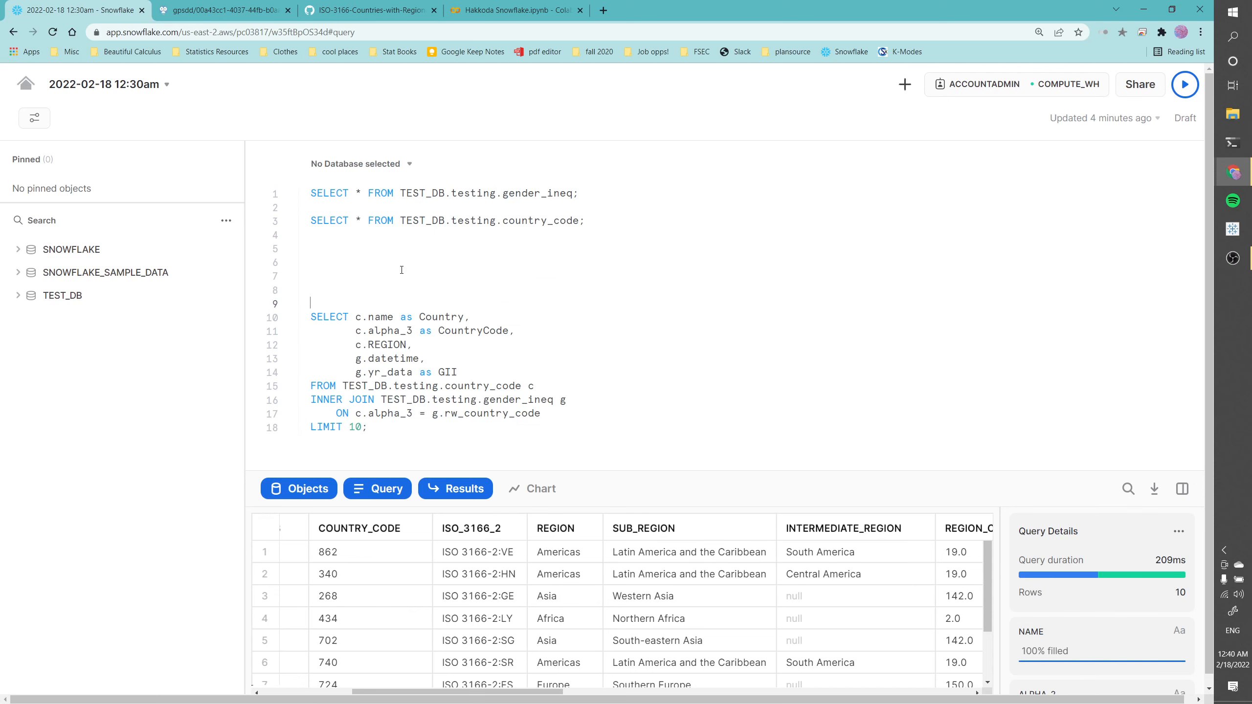
text(CREATE TABLE )
text(AS)
key(Left)
key(Left)
key(Left)
key(Left)
text(processed)
Wrap the query in parentheses, opening after AS and closing with ');' after LIMIT 10.
key(Down)
key(Home)
key(Left)
text(()
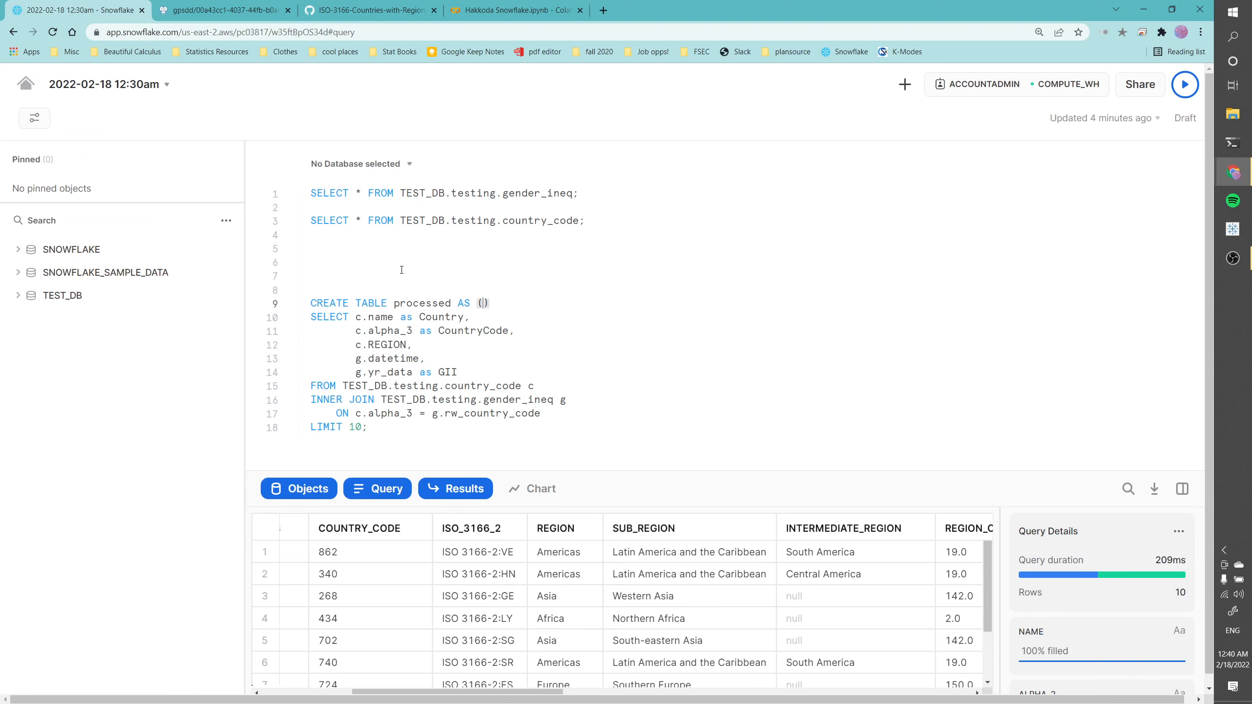
key(BackSpace)
key(Down)
key(Down)
key(Down)
key(Down)
key(Down)
key(Down)
key(Down)
key(Down)
key(Down)
text())
key(BackSpace)
key(BackSpace)
text();)
Qualify the table name as TEST_DB.testing.processed after the missing-database error, and rerun CREATE TABLE.
key(ctrl+Return)
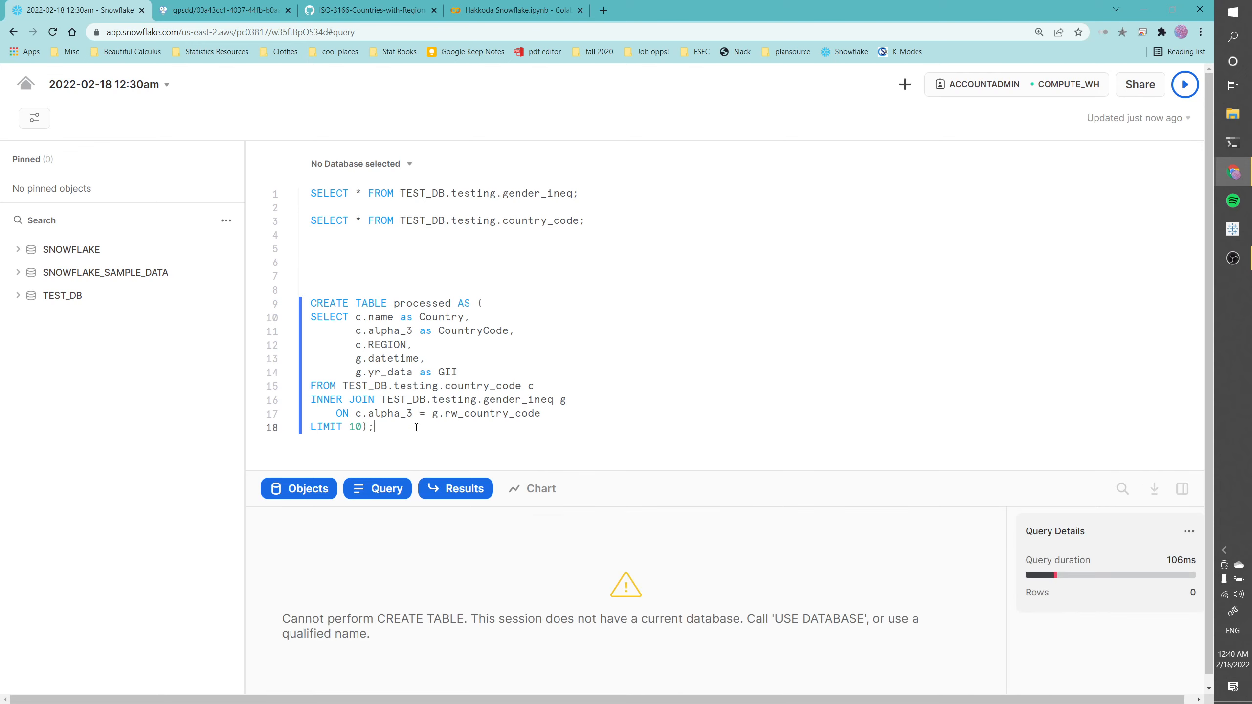
drag(631, 620, 847, 624)
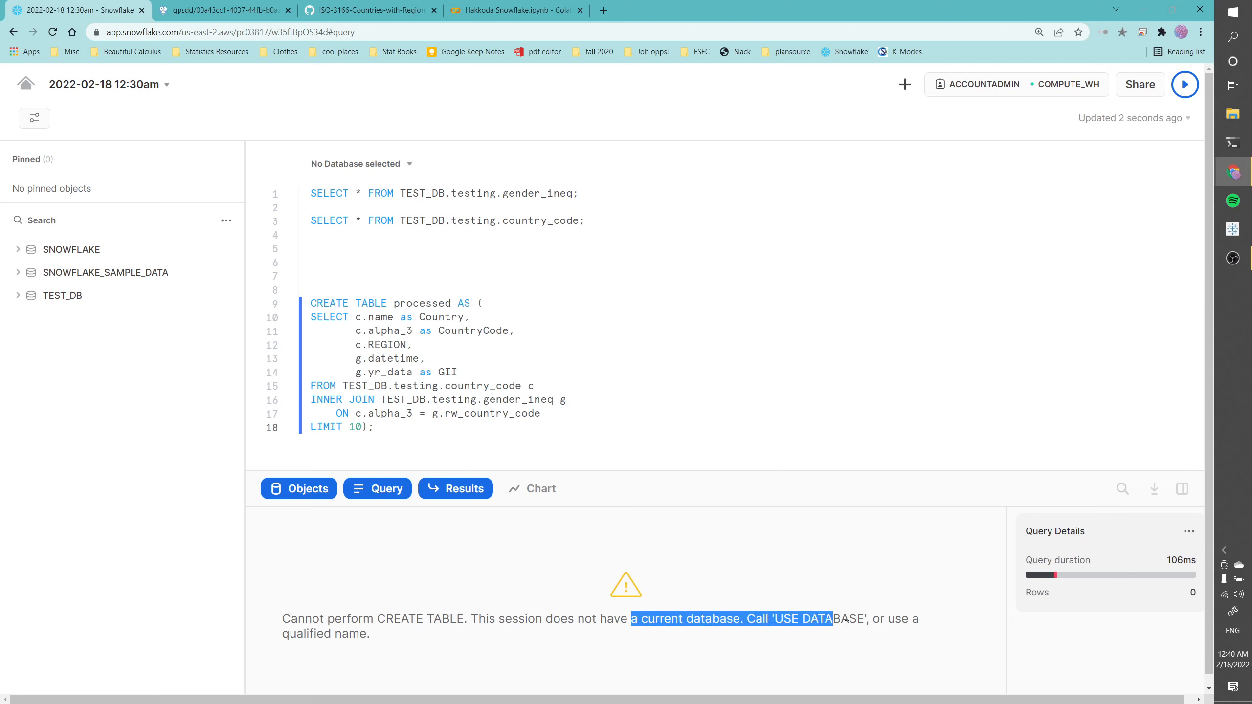
click(391, 317)
click(394, 304)
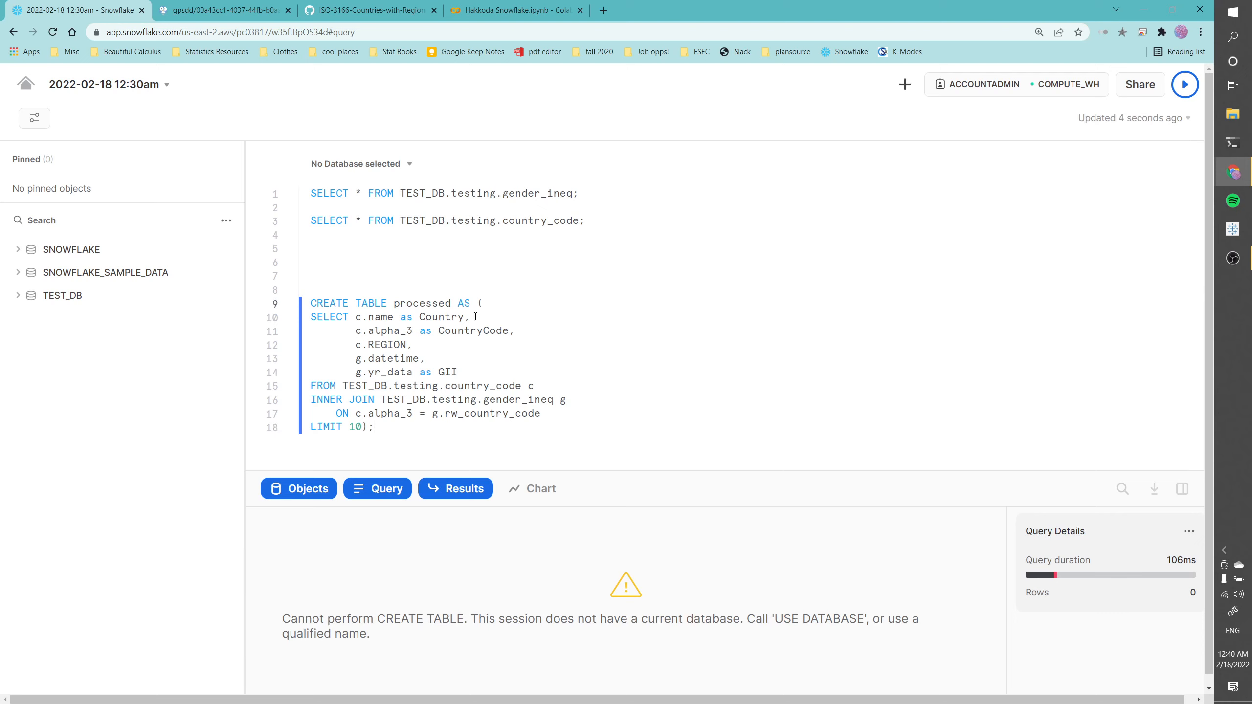
text(TEST)
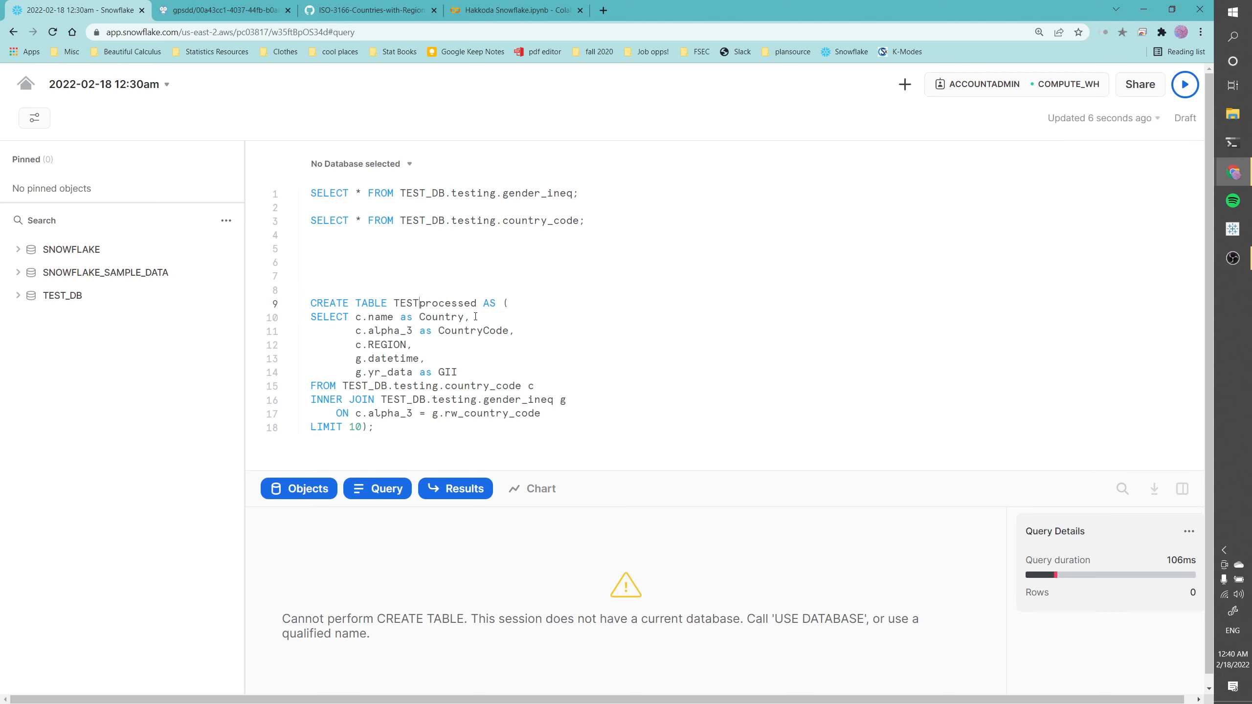
text(_DB.testing.)
click(476, 316)
click(513, 418)
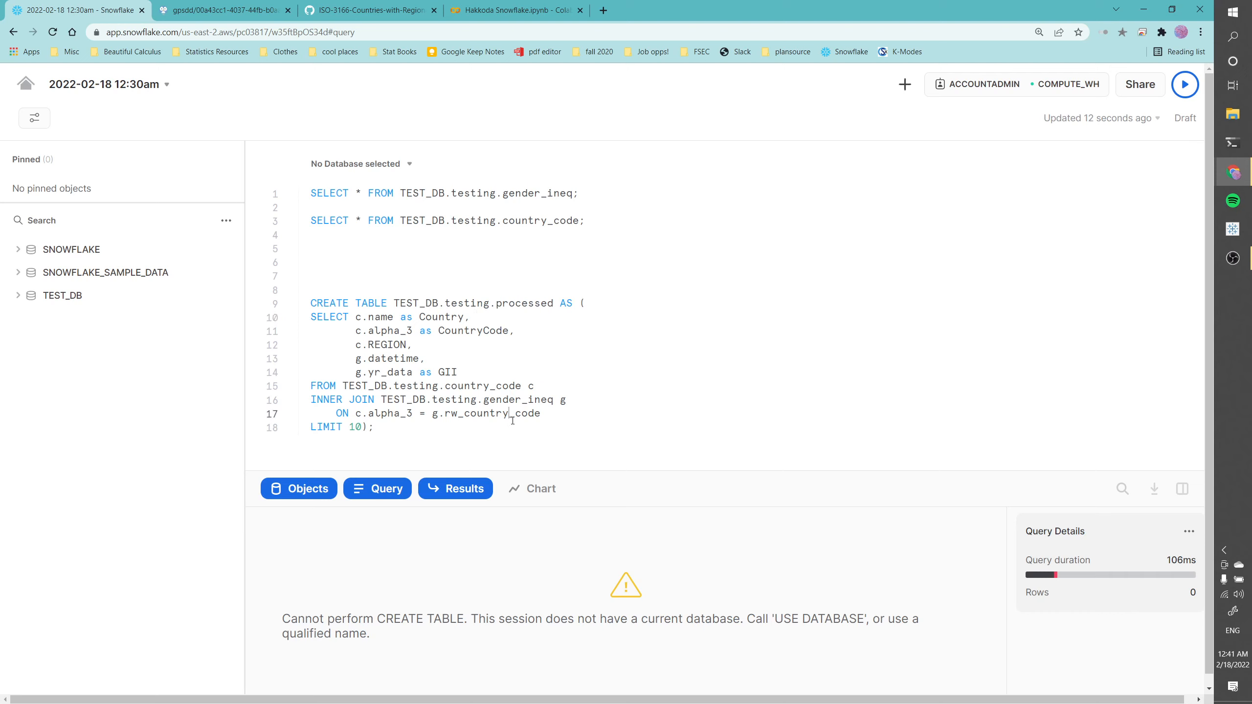
key(ctrl+Return)
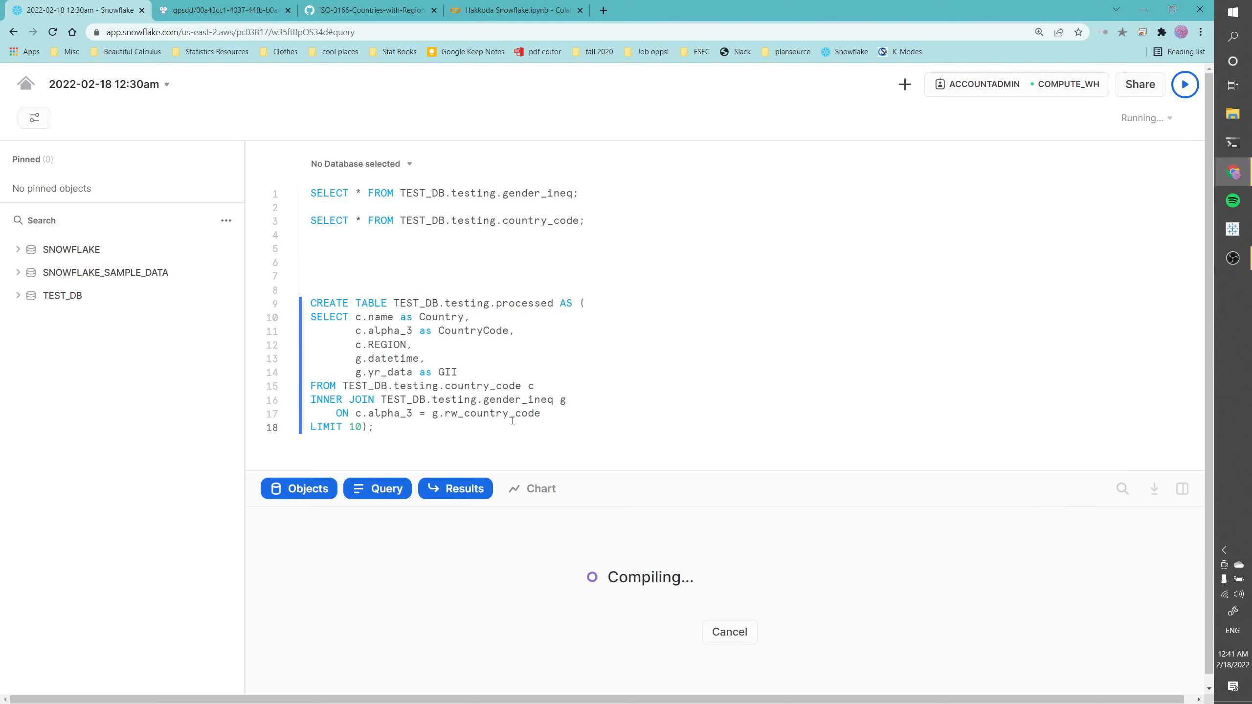
Enlarge the results area and remove an empty line above the CREATE TABLE statement.
drag(590, 472, 594, 409)
click(601, 277)
scroll(601, 278, down, 1)
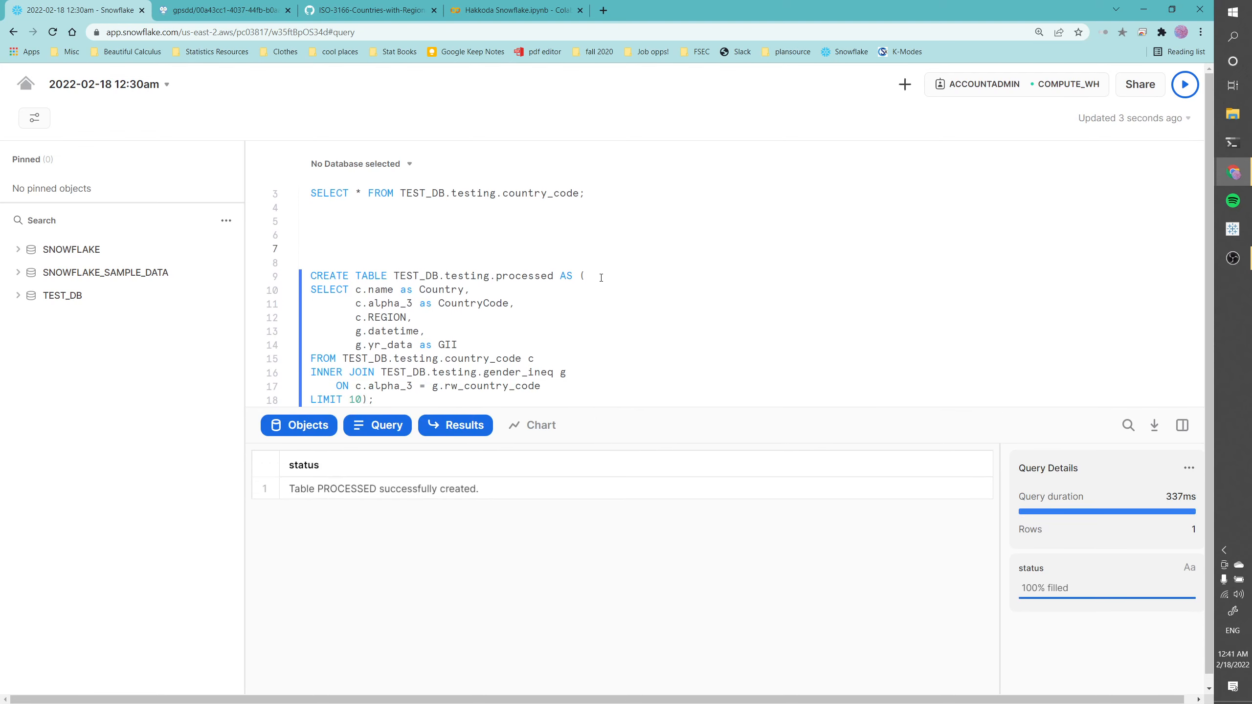
key(BackSpace)
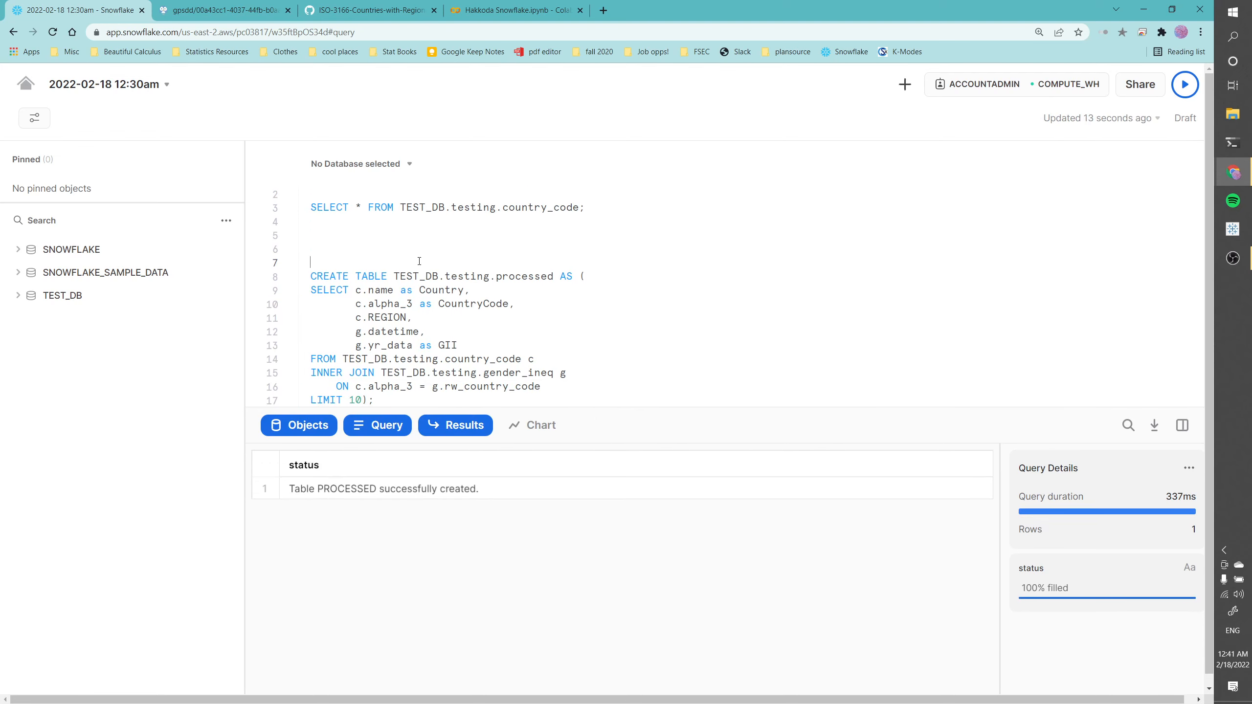
drag(397, 277, 550, 277)
click(575, 288)
click(631, 279)
click(649, 249)
Add a blank line above CREATE TABLE and advance the slideshow to the Tableau Visualizations slide.
key(alt+Tab)
key(alt+Tab)
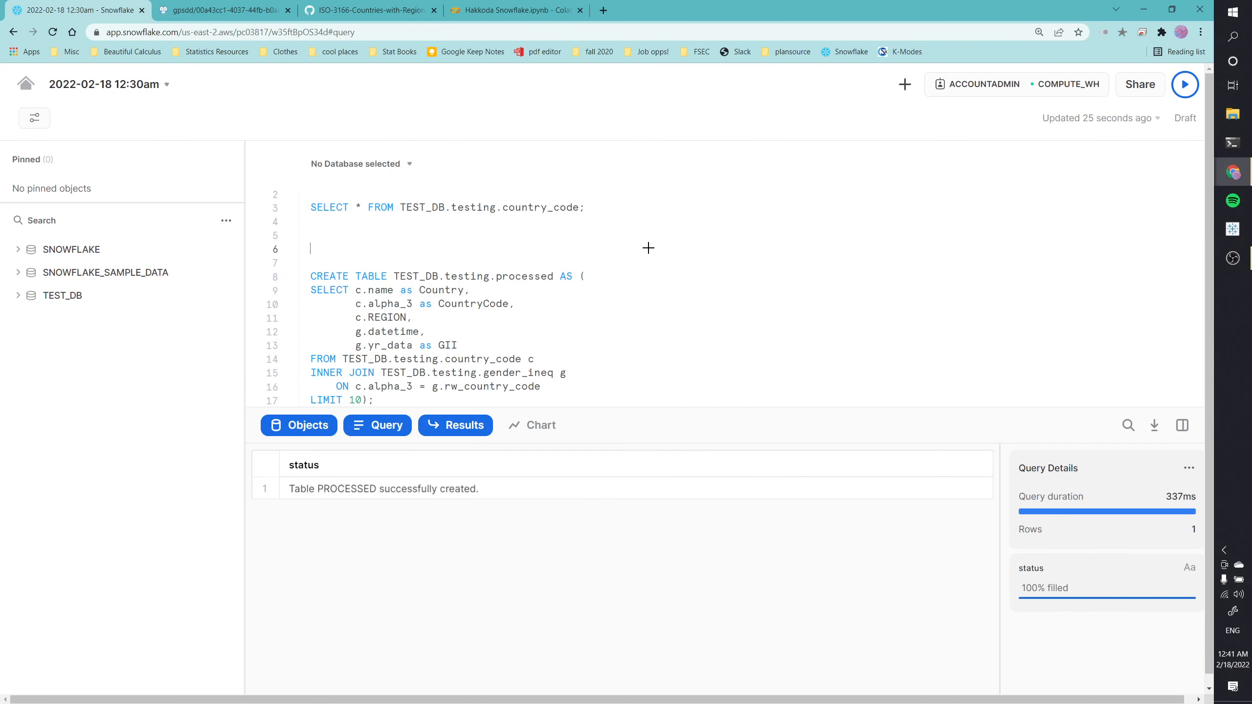
click(645, 239)
scroll(640, 241, up, 1)
key(Return)
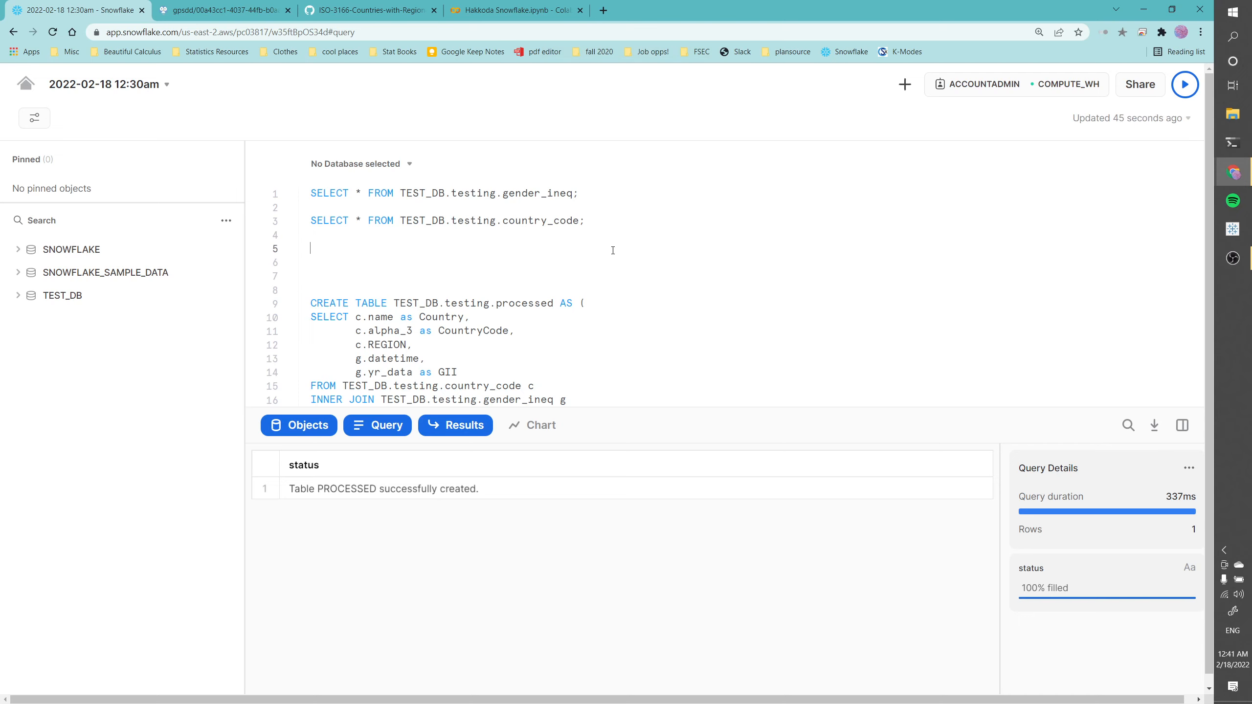
key(alt+Tab)
key(Right)
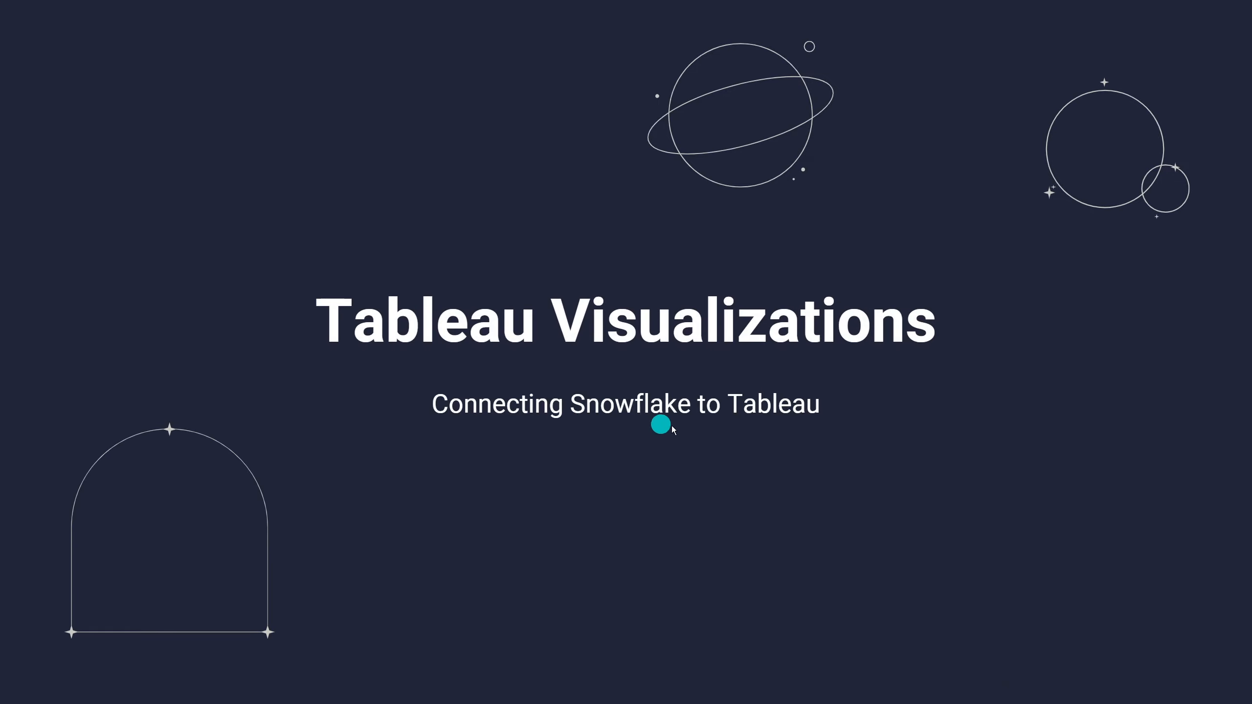
Advance to the slide showing Tableau's Snowflake sign-in dialog.
key(Right)
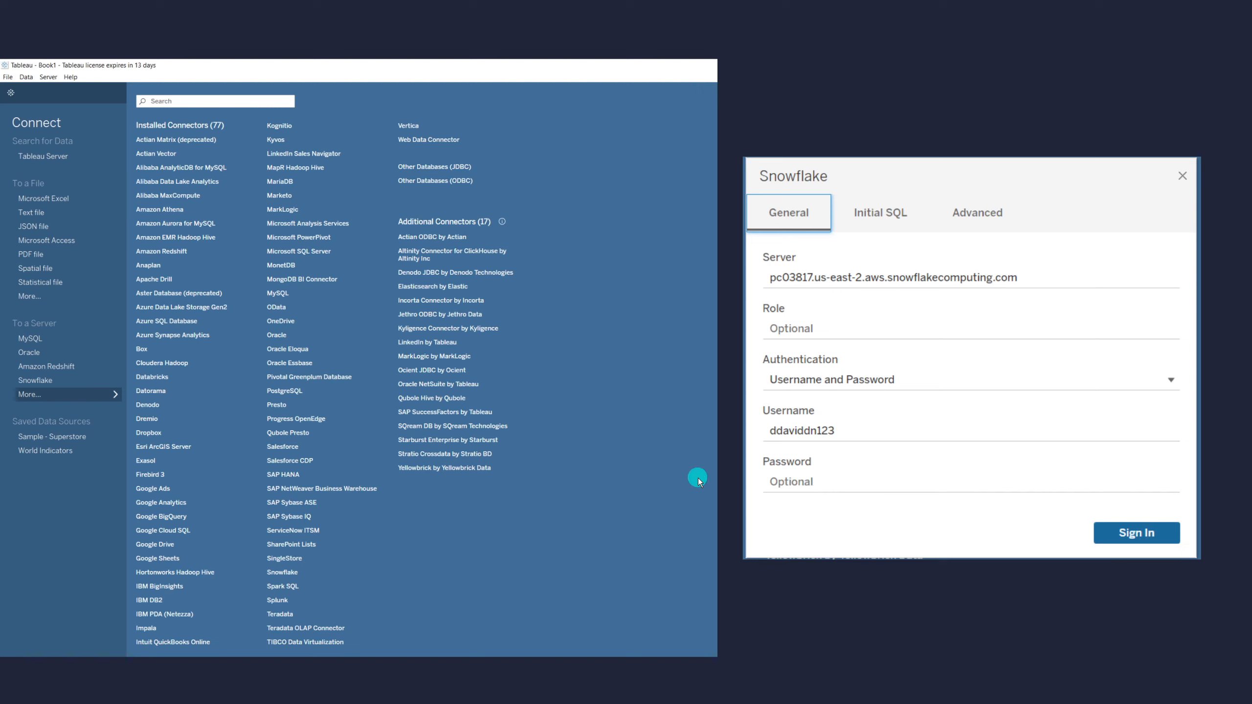
Exit the slideshow, continue the Tableau trial, and sign in to Snowflake with the account password.
key(Escape)
key(Escape)
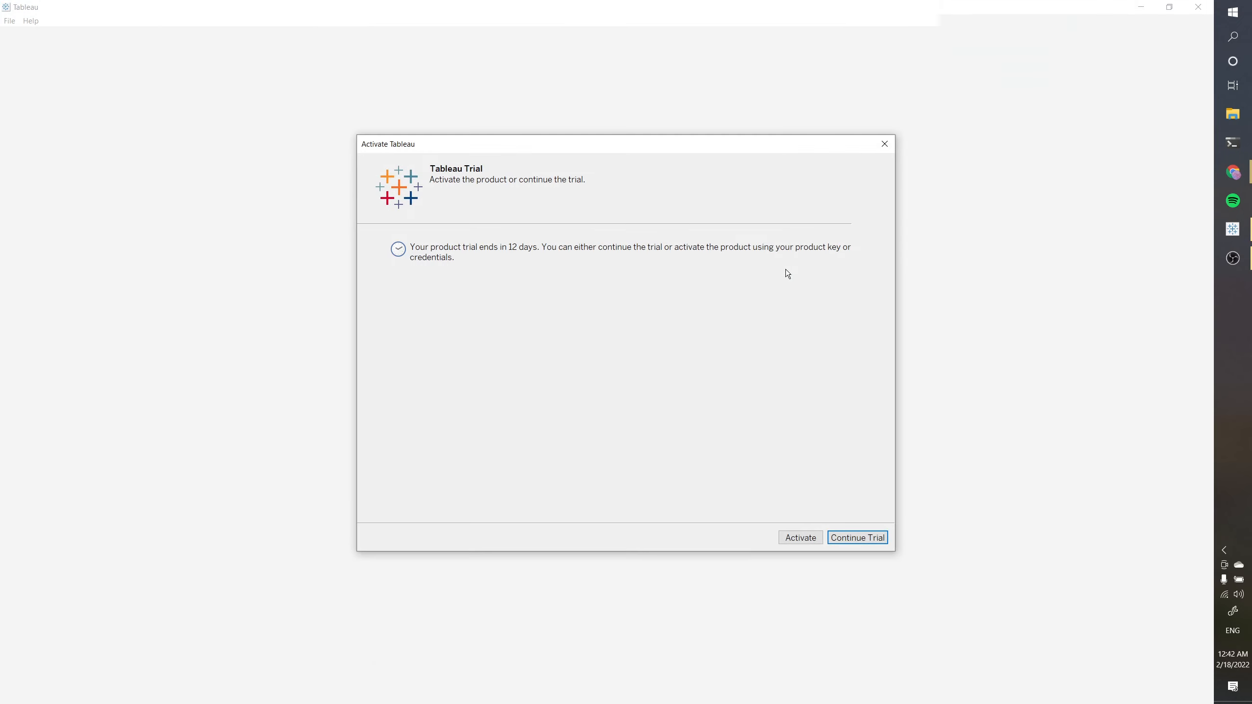
click(856, 537)
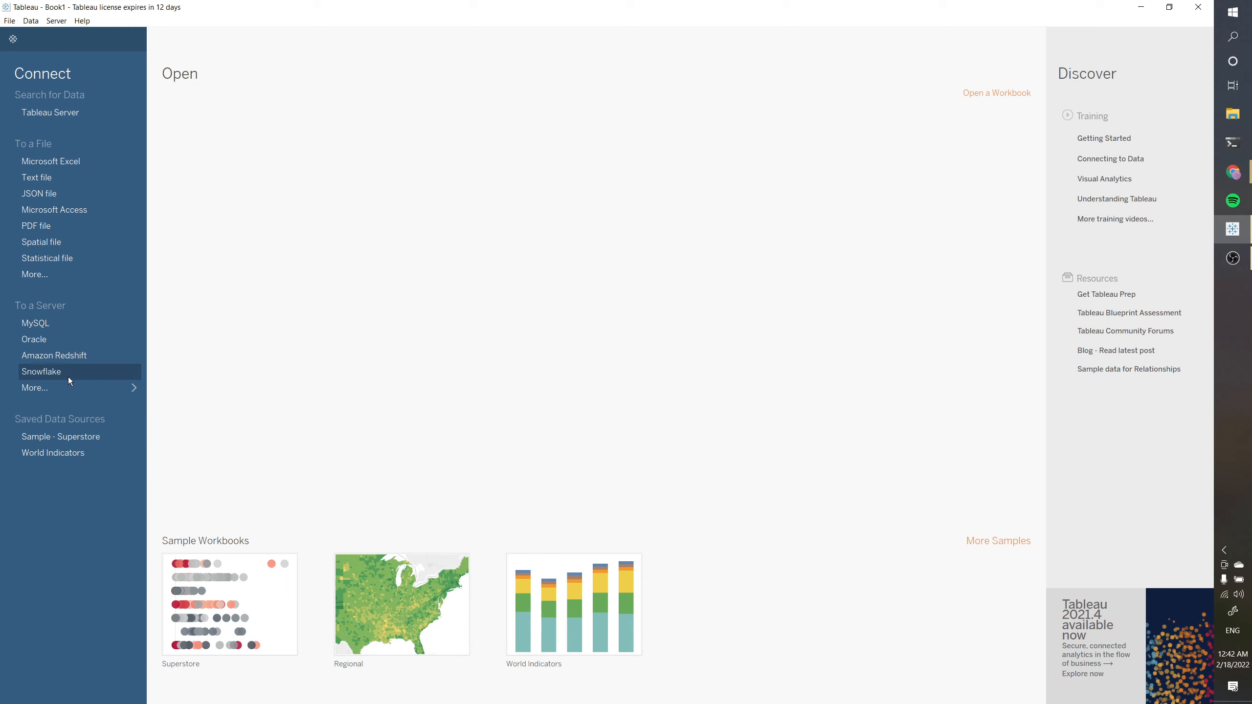
click(76, 371)
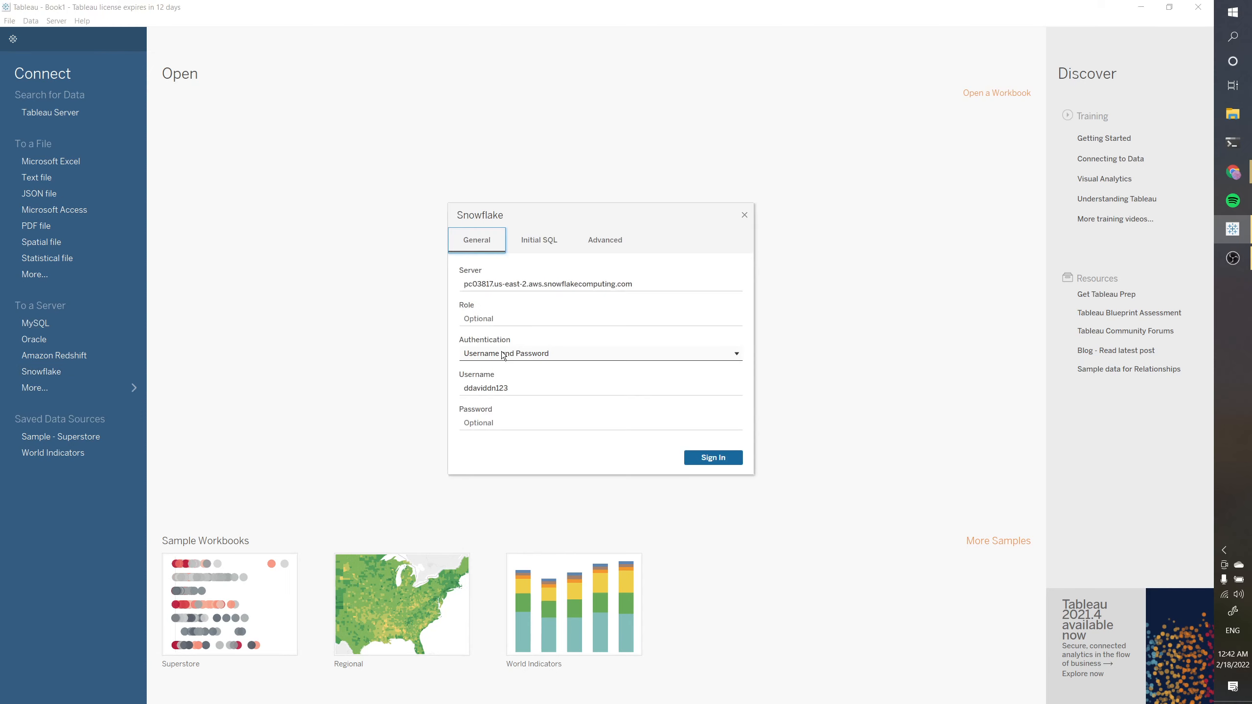
click(636, 425)
text(***)
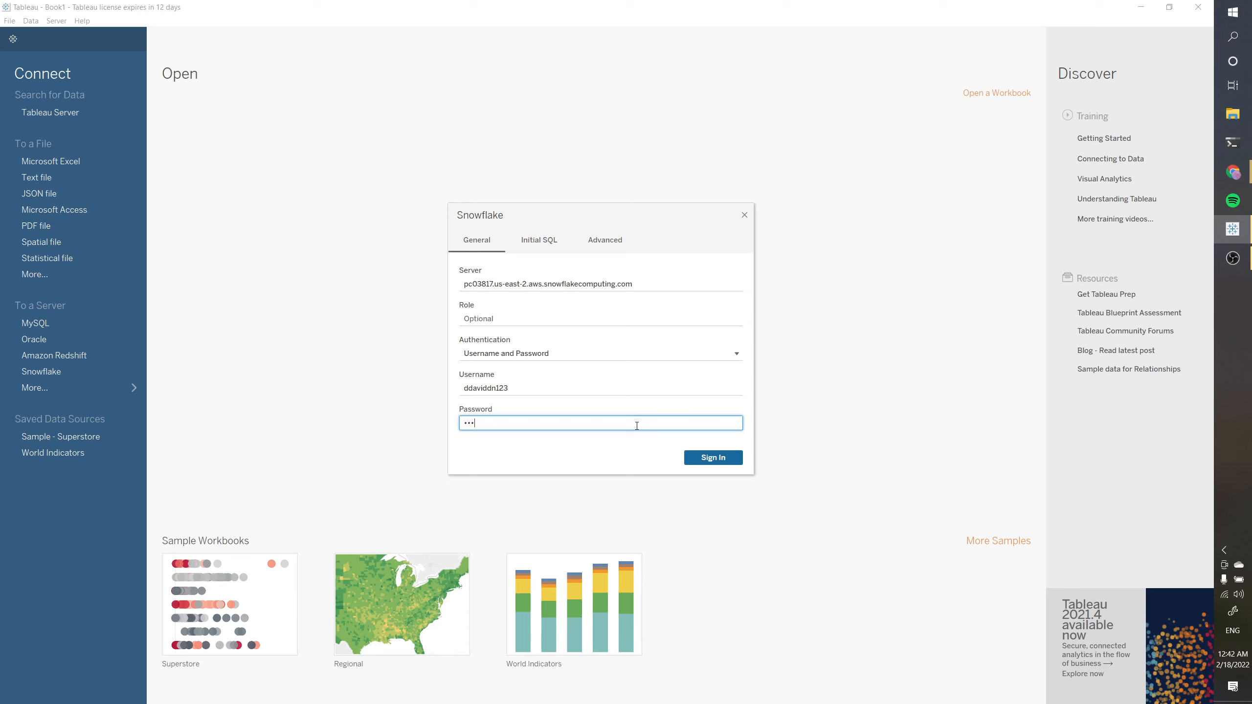
text(********)
click(701, 453)
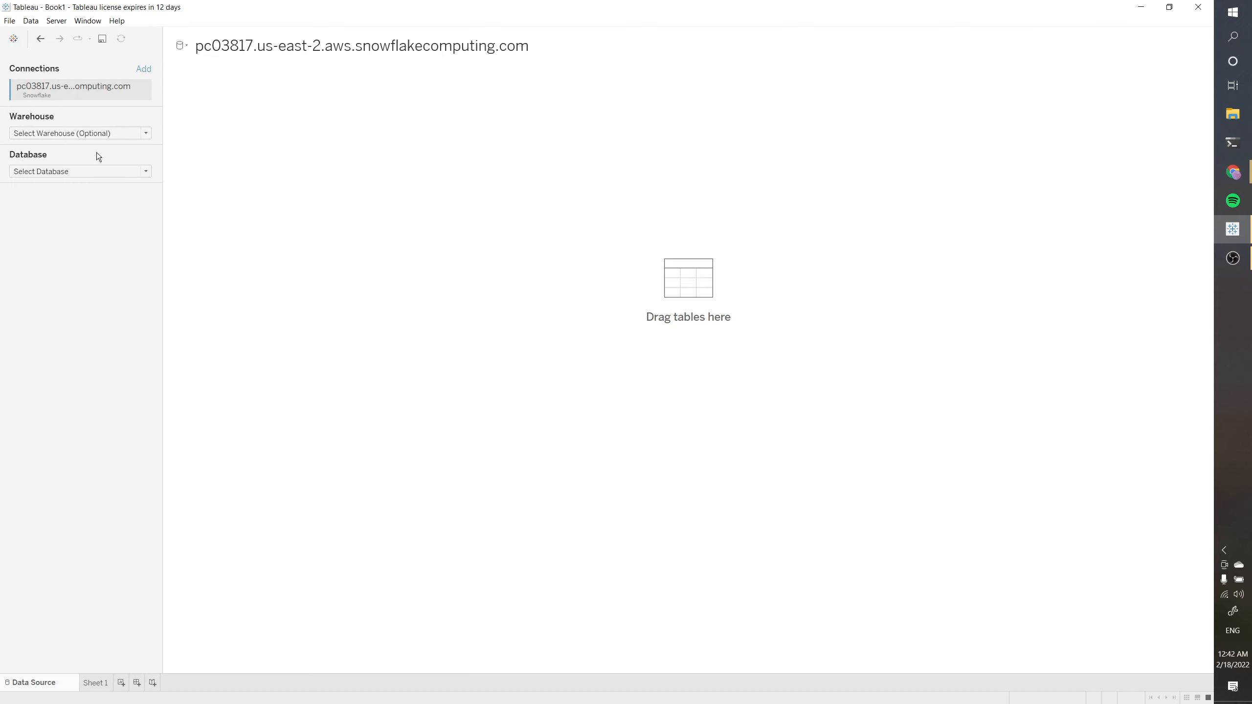
Choose database TEST_DB and schema TESTING, add PROCESSED, and load its 10-row preview.
click(101, 170)
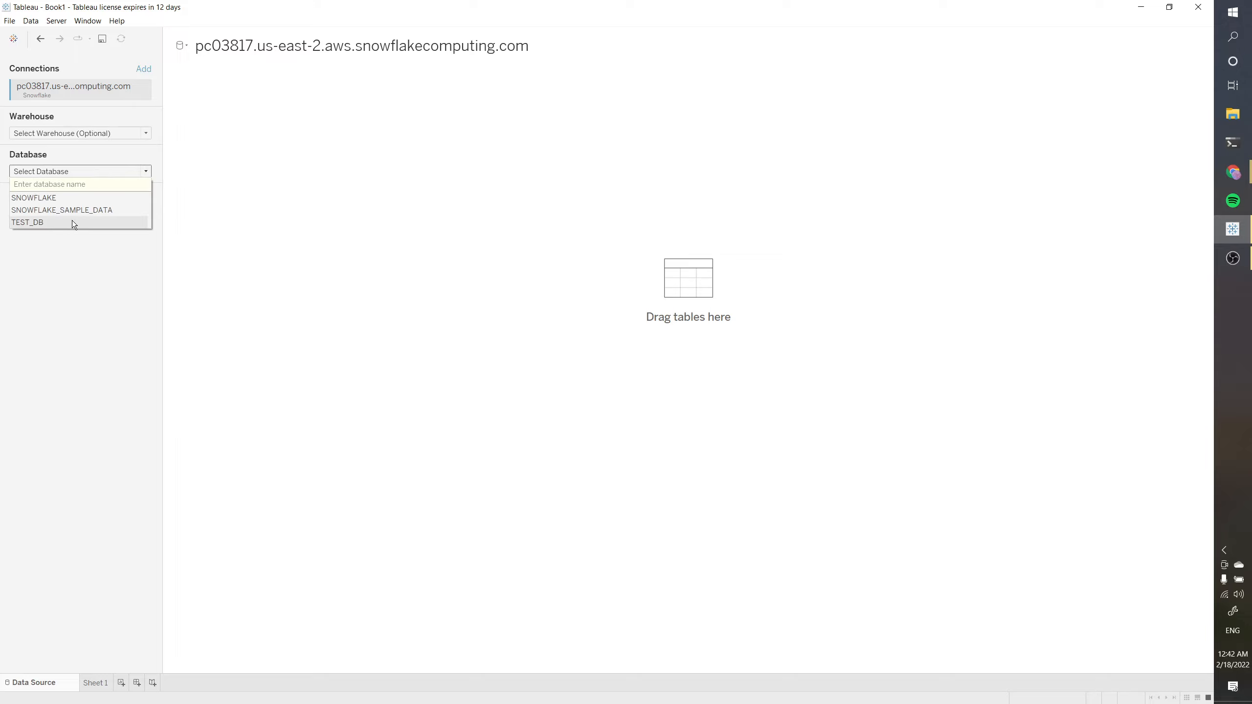
click(43, 223)
click(97, 211)
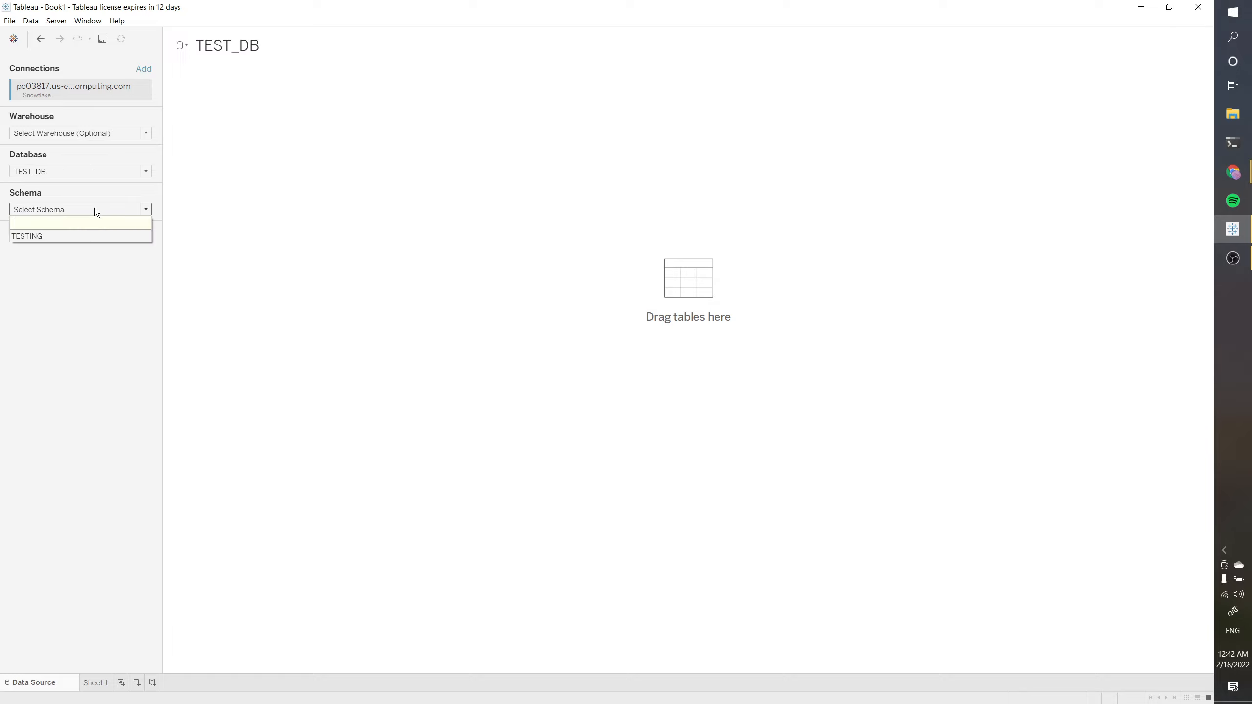
click(36, 237)
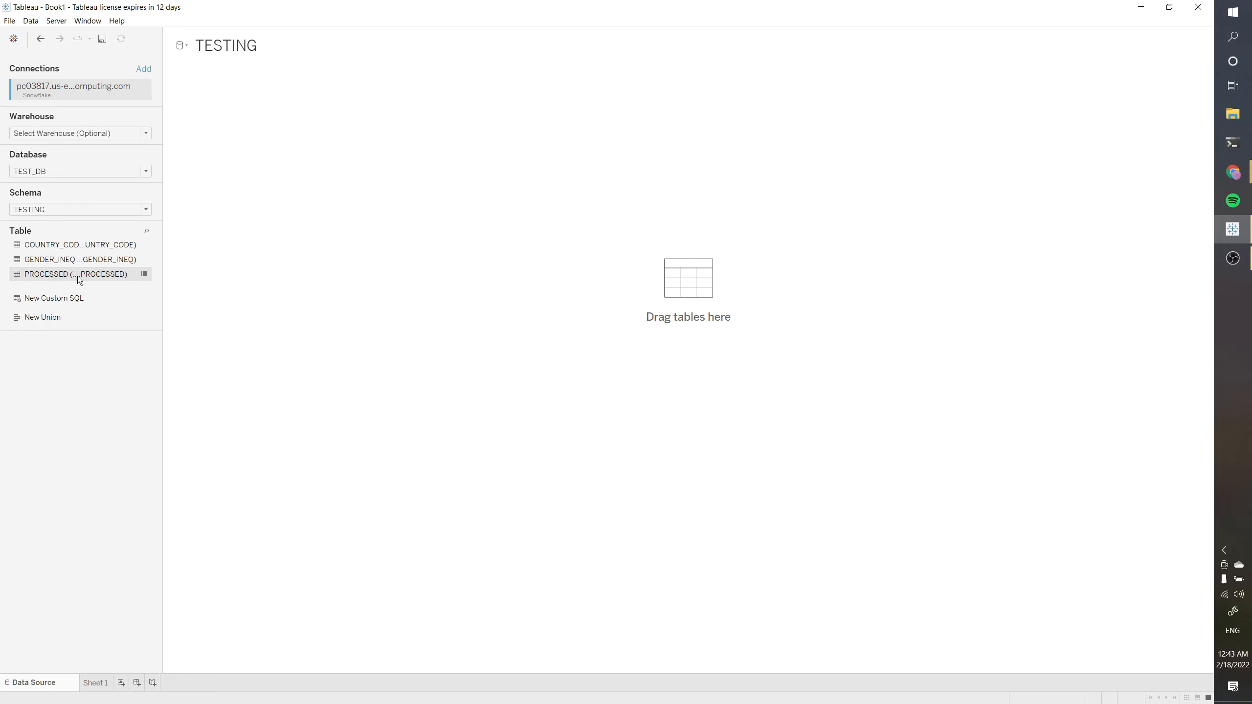
drag(745, 323, 743, 324)
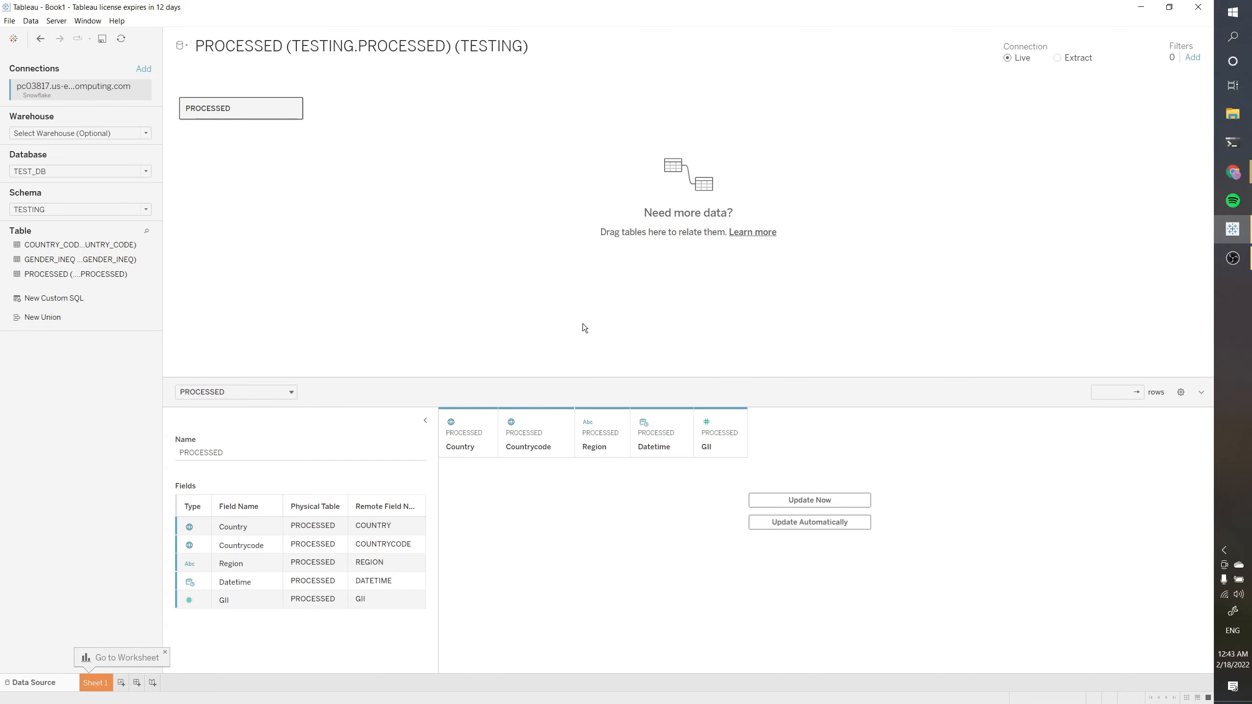
click(813, 500)
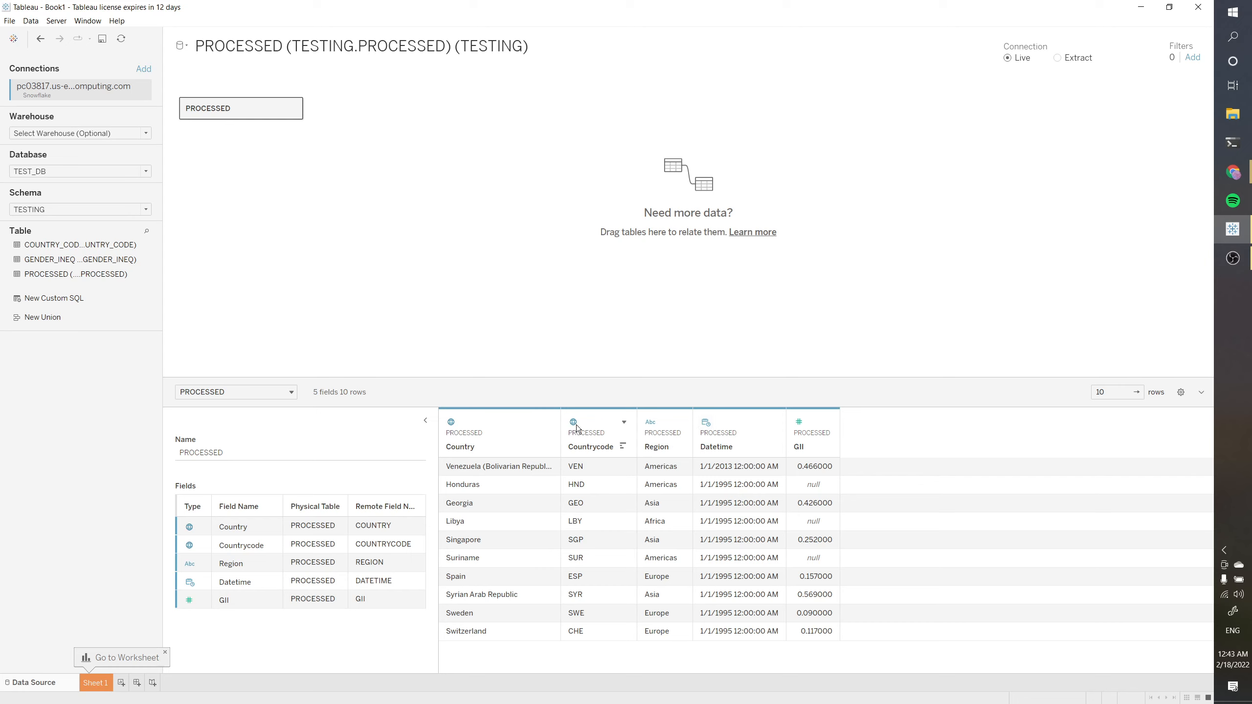
Inspect the Country field's type and geographic role menu without changing it.
click(451, 422)
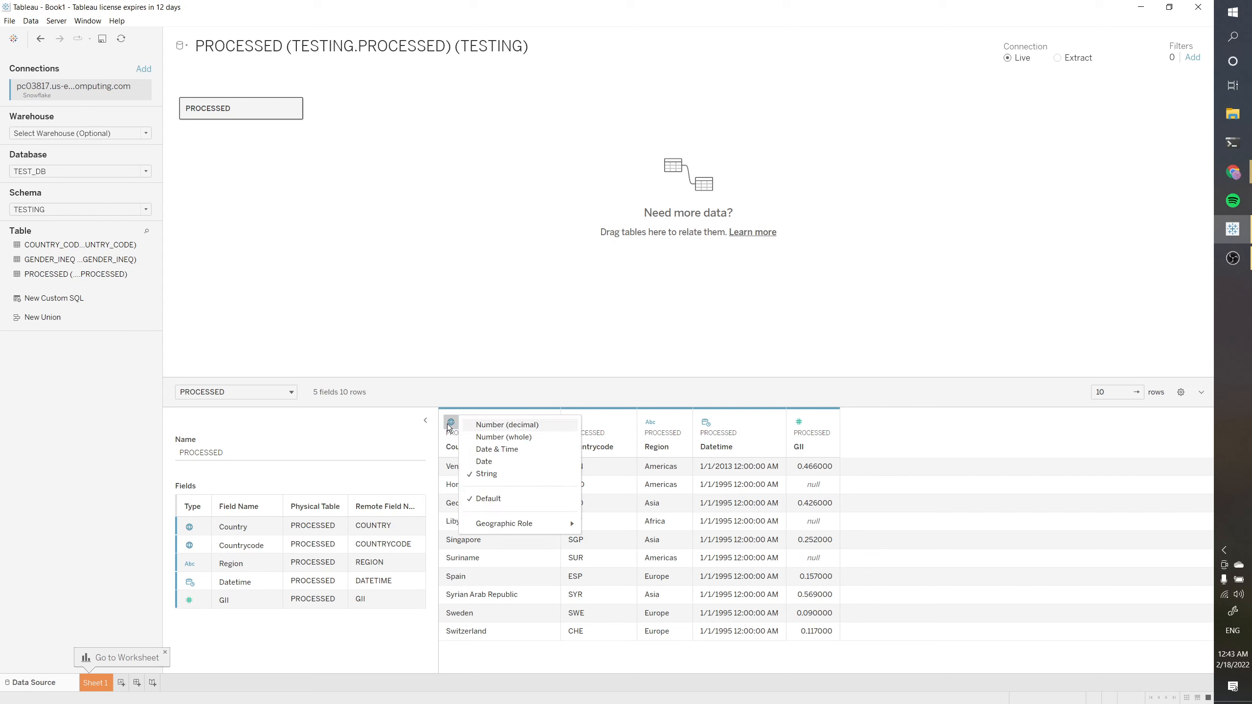
mouse_move(507, 525)
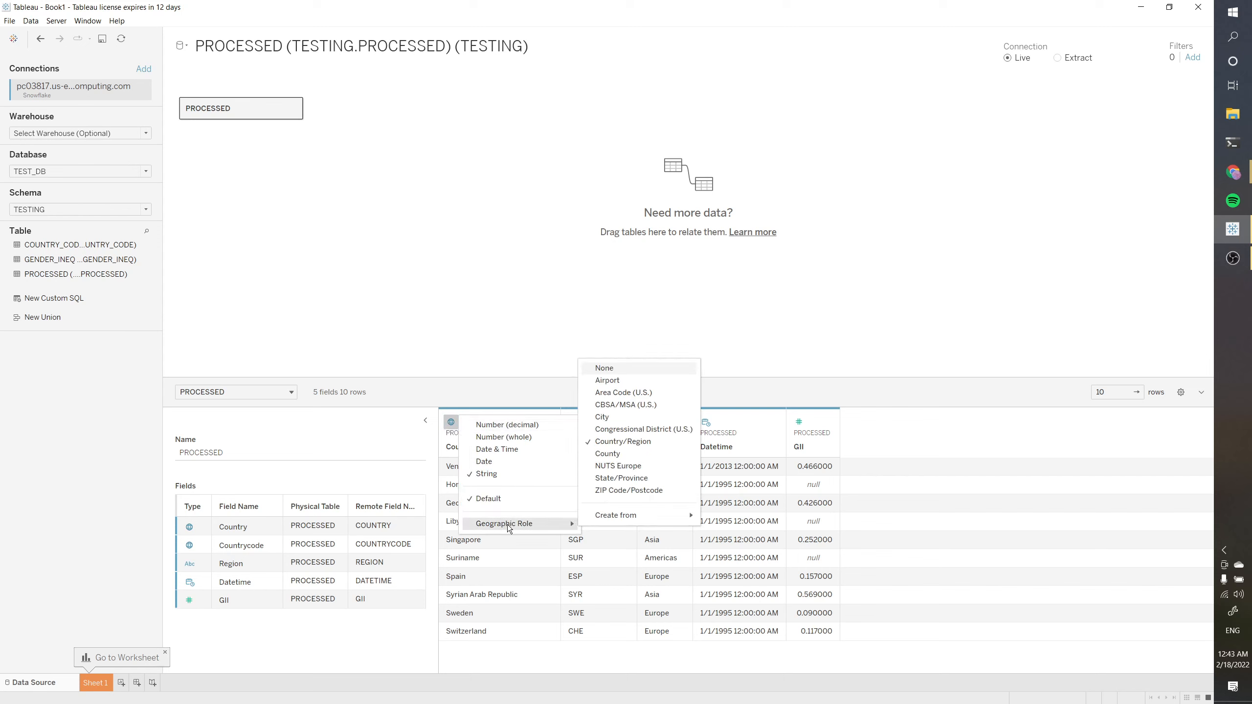
click(370, 347)
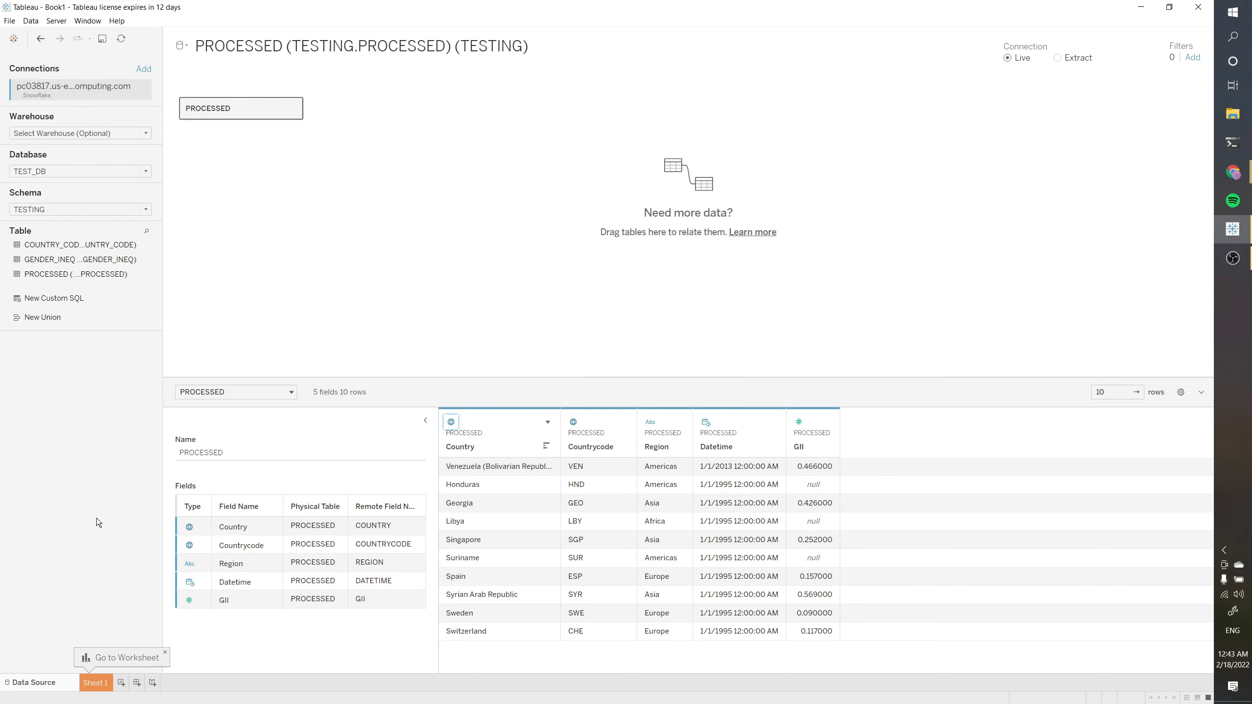
On new Sheet 2, map the 10 countries shaded by SUM(GII), centred on Europe and Africa.
click(119, 684)
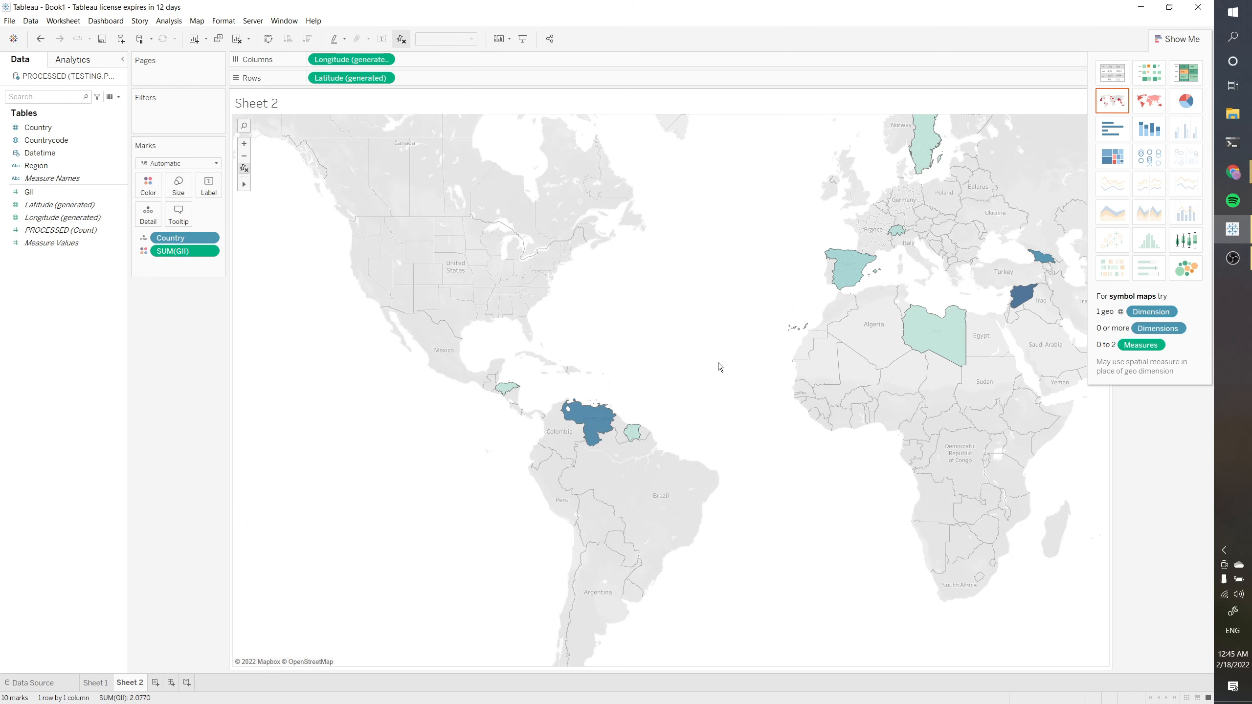
drag(774, 287, 783, 317)
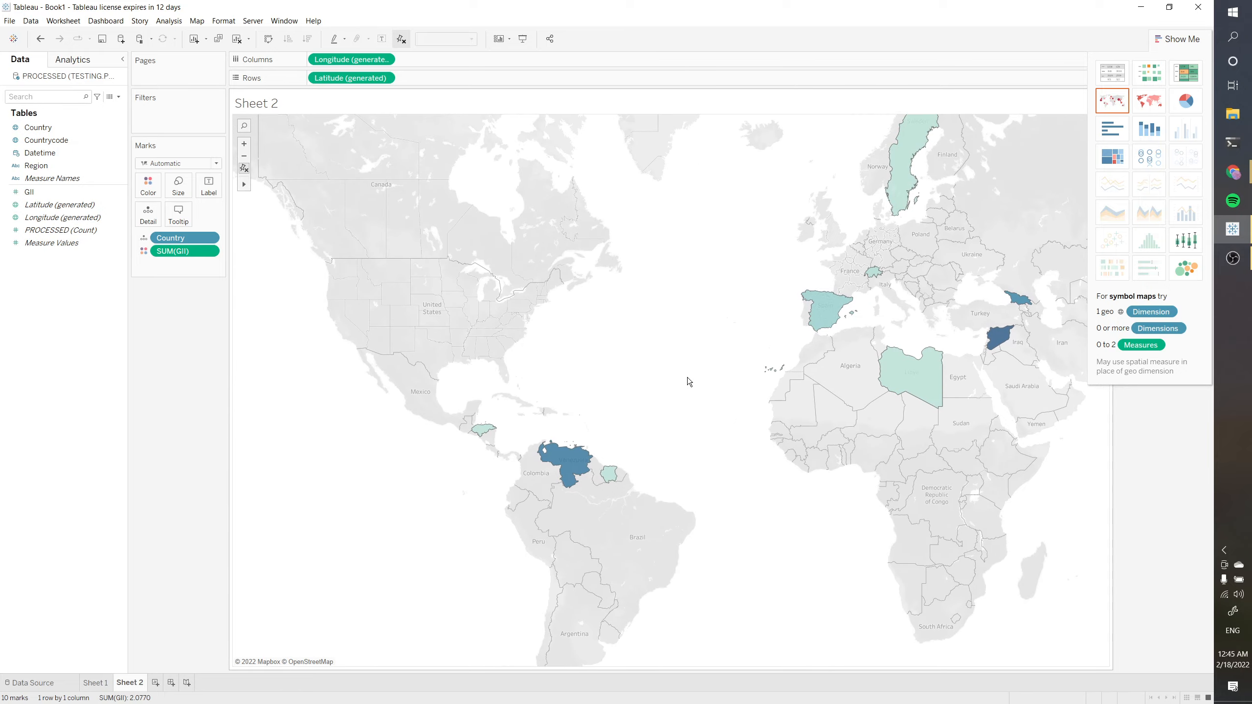
Remove the LIMIT 10 clause from the CREATE TABLE query.
mouse_move(1233, 172)
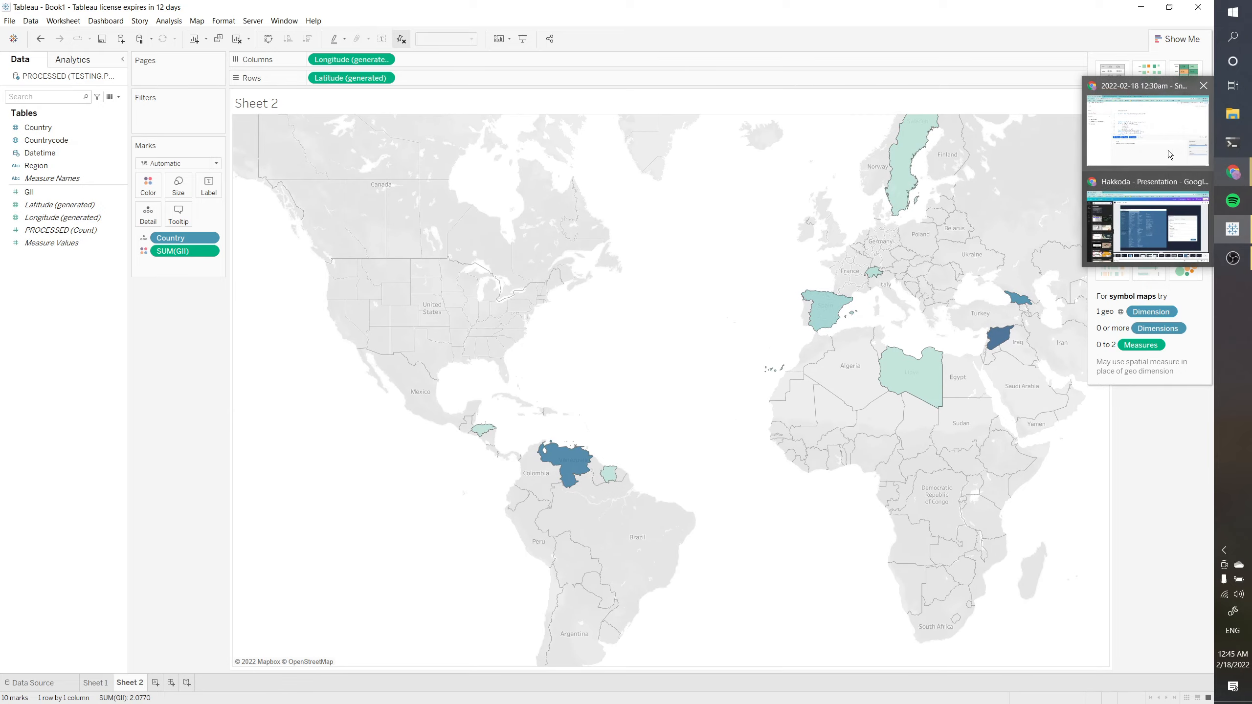
mouse_move(1170, 161)
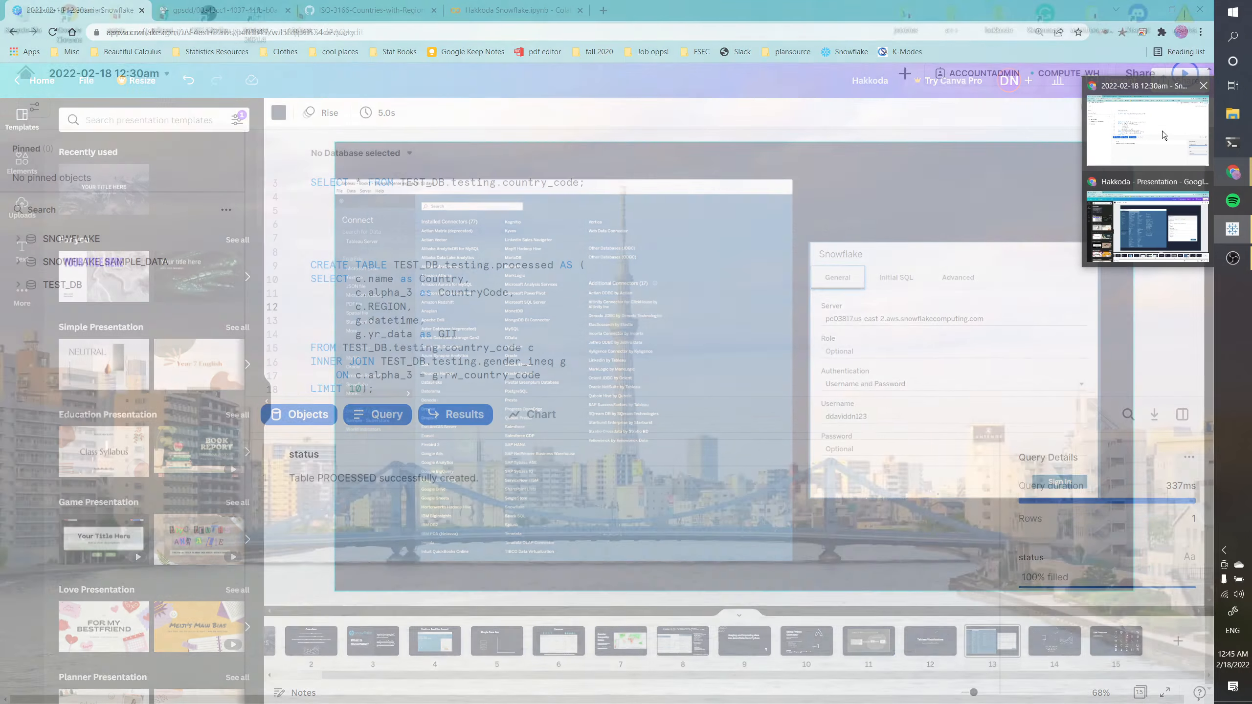
click(1162, 131)
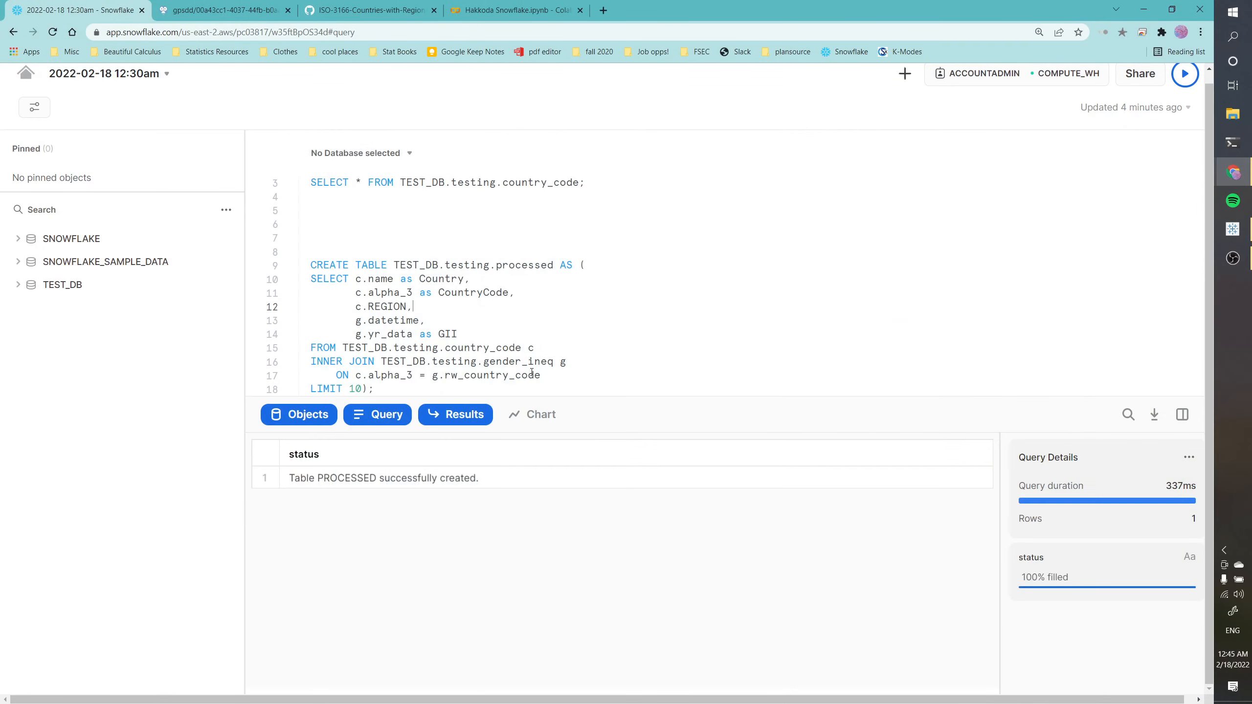
drag(360, 389, 312, 387)
key(BackSpace)
key(BackSpace)
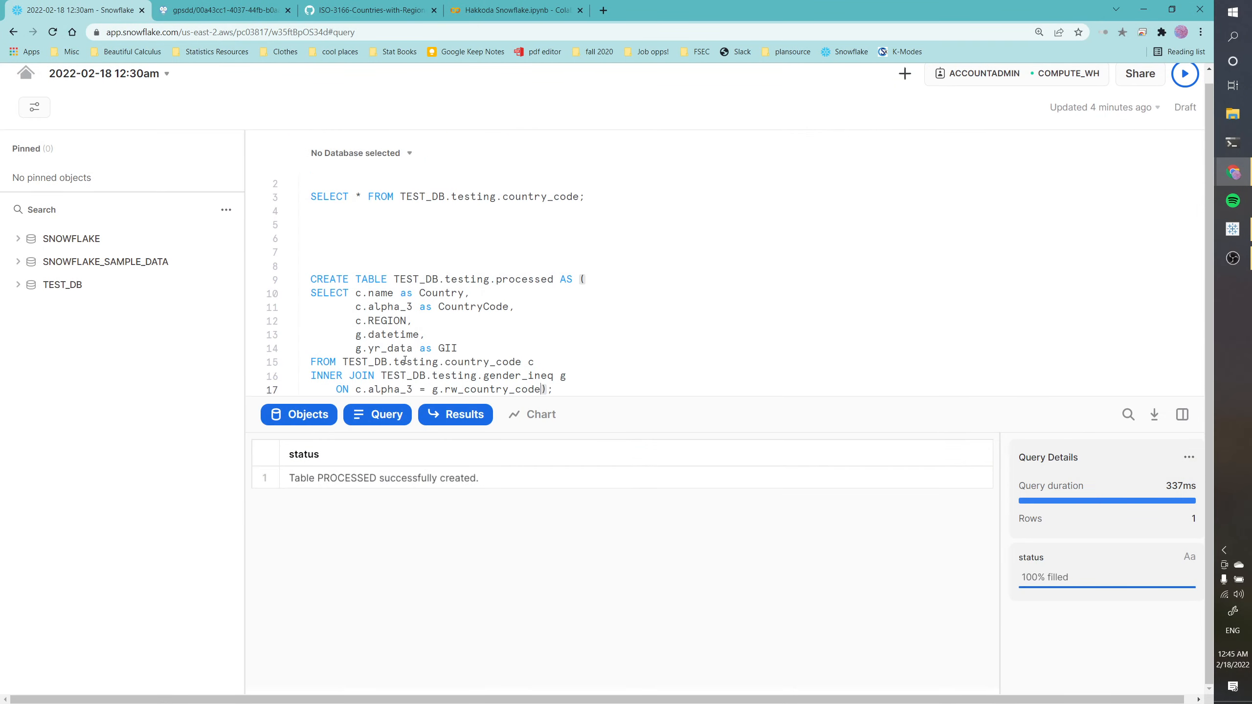
Add 'DROP TABLE TEST_DB.testing.processed;' above the CREATE statement and run it.
click(483, 279)
text(DROP TABLE)
drag(556, 273, 395, 274)
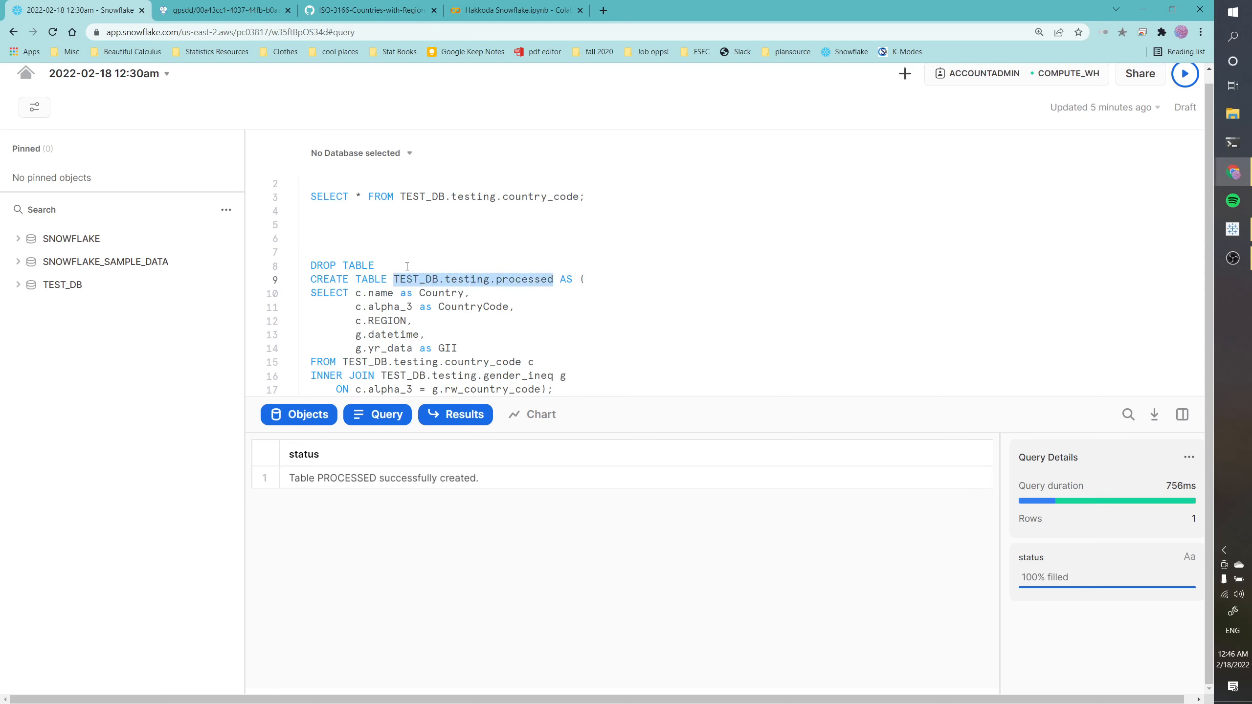
key(ctrl+c)
click(408, 266)
key(ctrl+v)
text(;)
key(ctrl+Return)
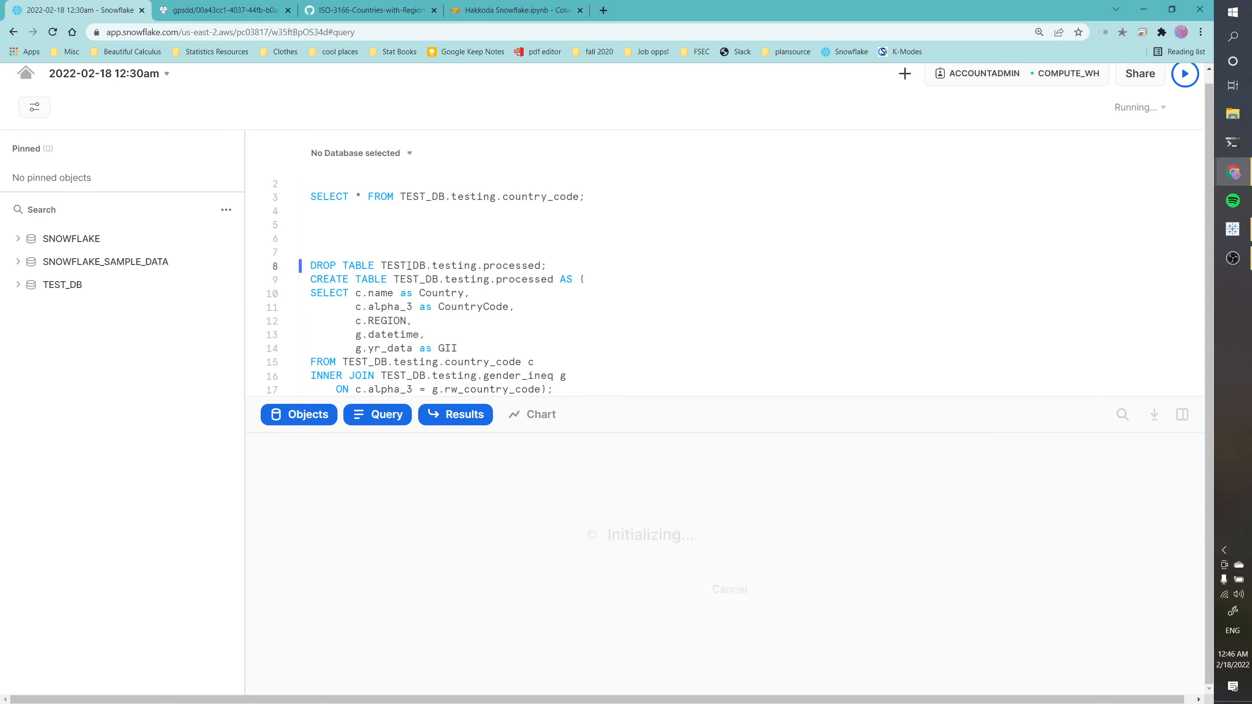
Rerun CREATE TABLE to recreate PROCESSED with all joined rows.
click(556, 390)
key(ctrl+Return)
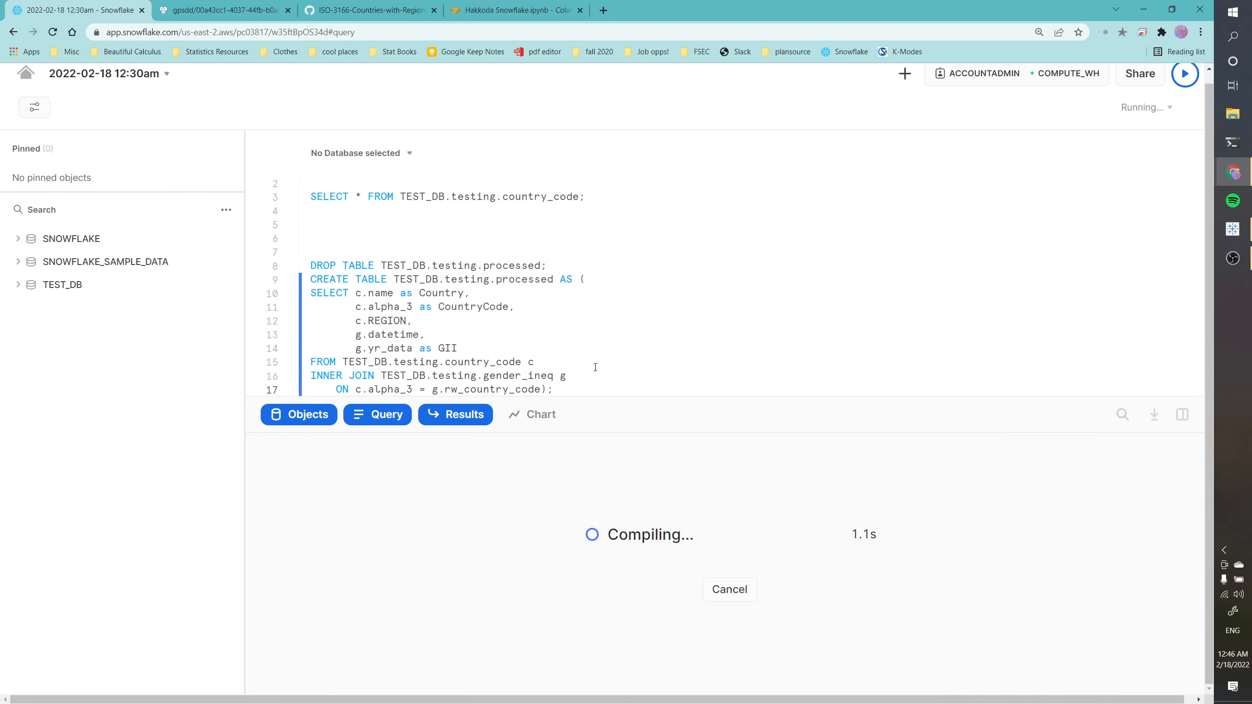
click(595, 367)
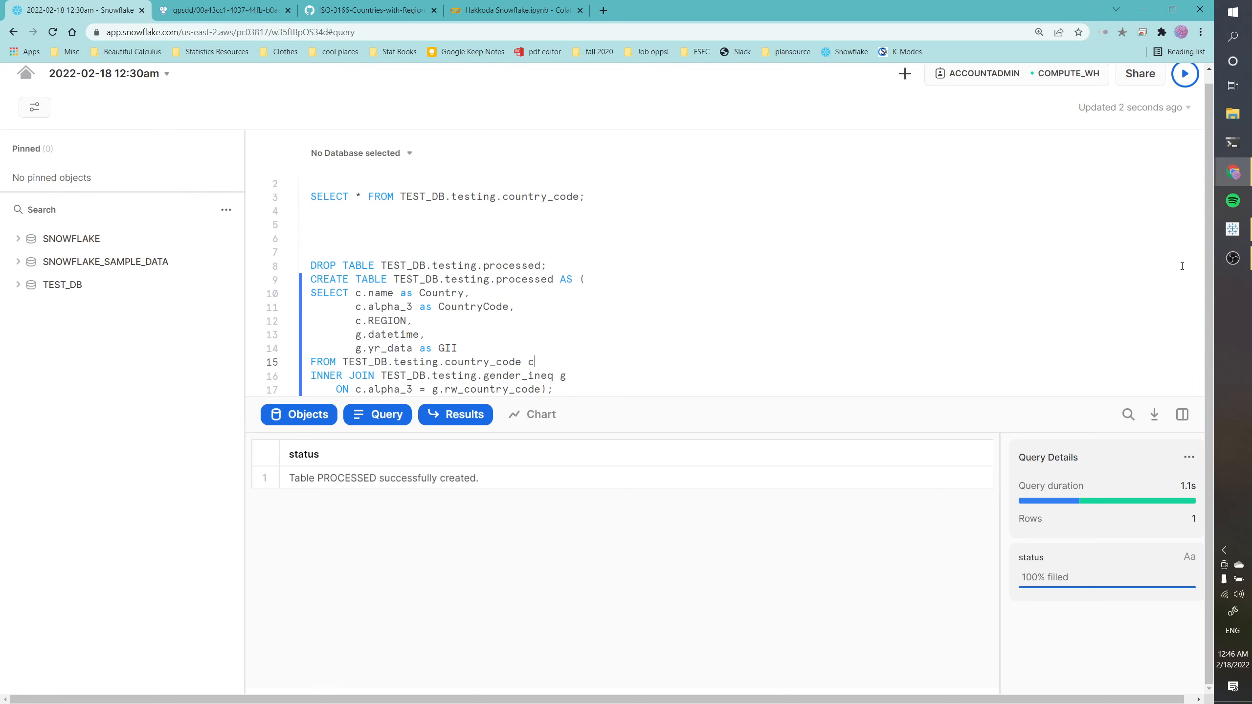
click(1232, 229)
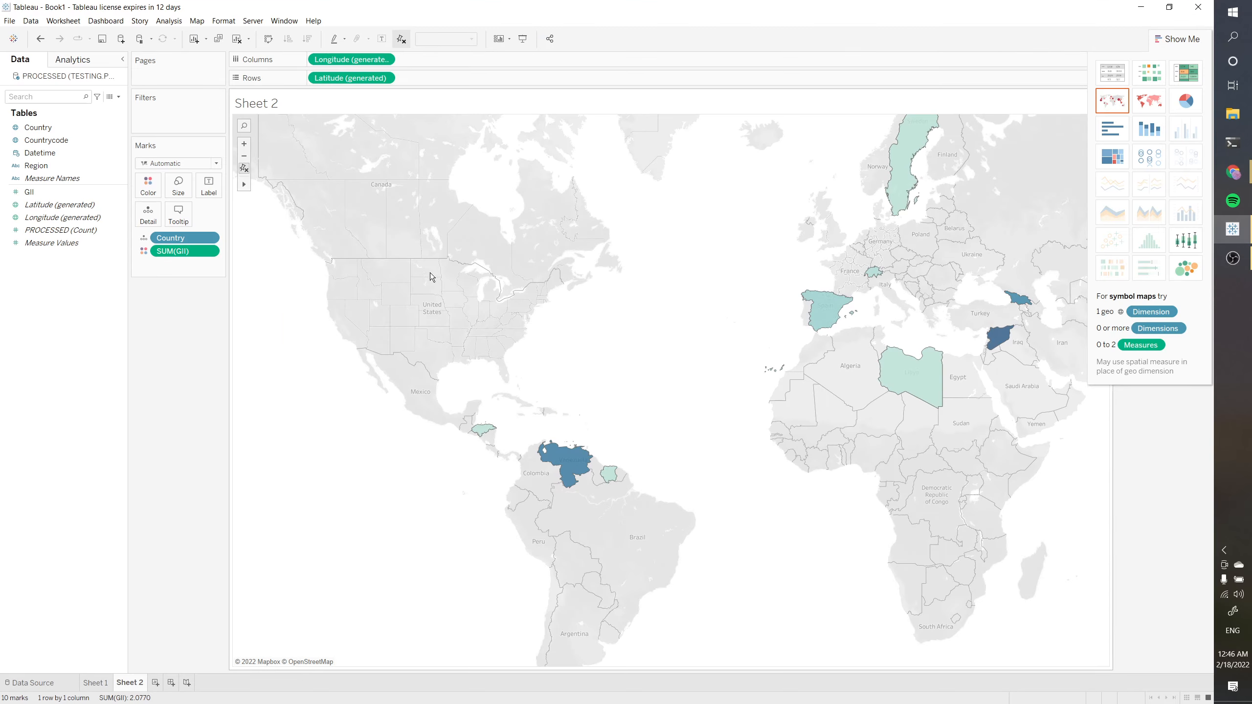
On the Data Source page, remove the duplicate PROCESSED1 so only PROCESSED remains.
click(50, 683)
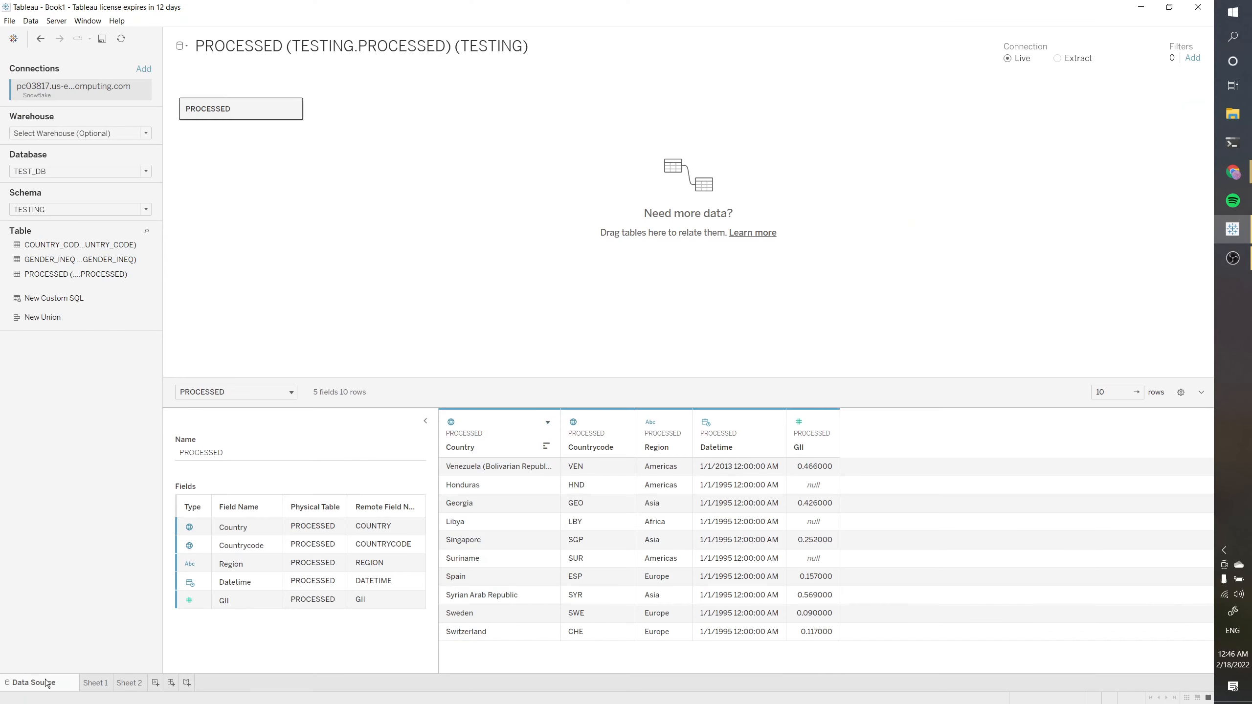
click(93, 272)
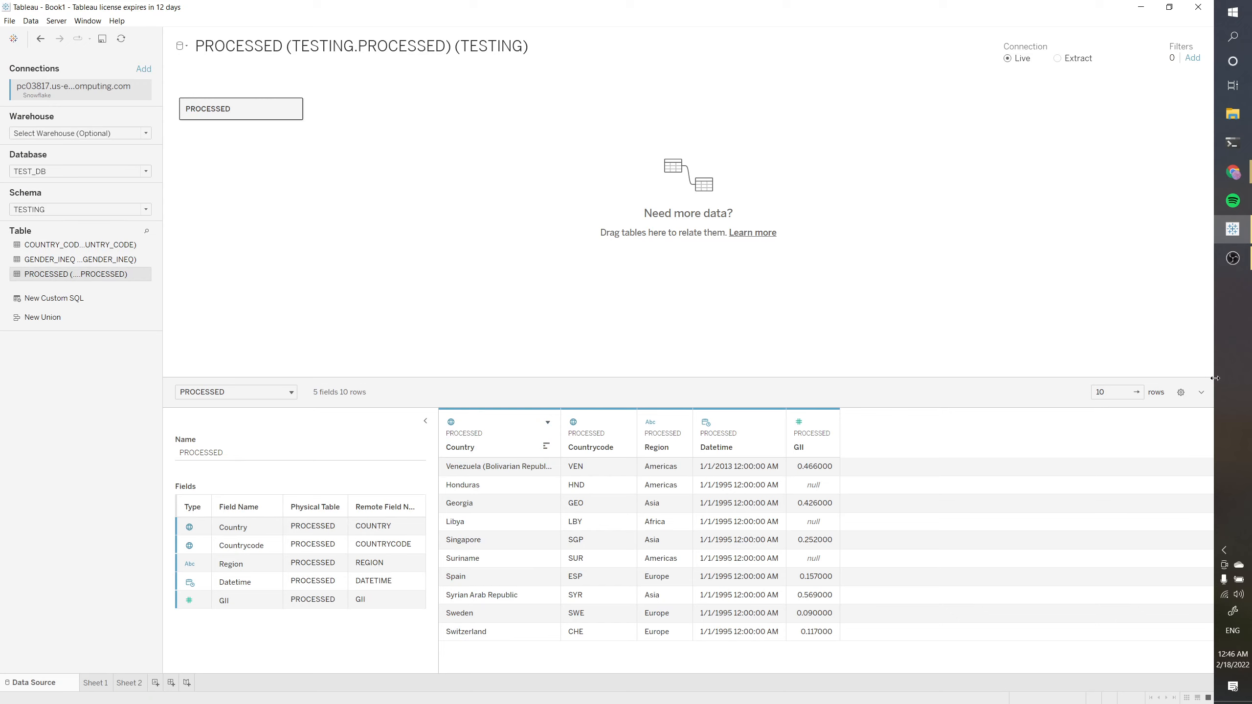
click(1201, 392)
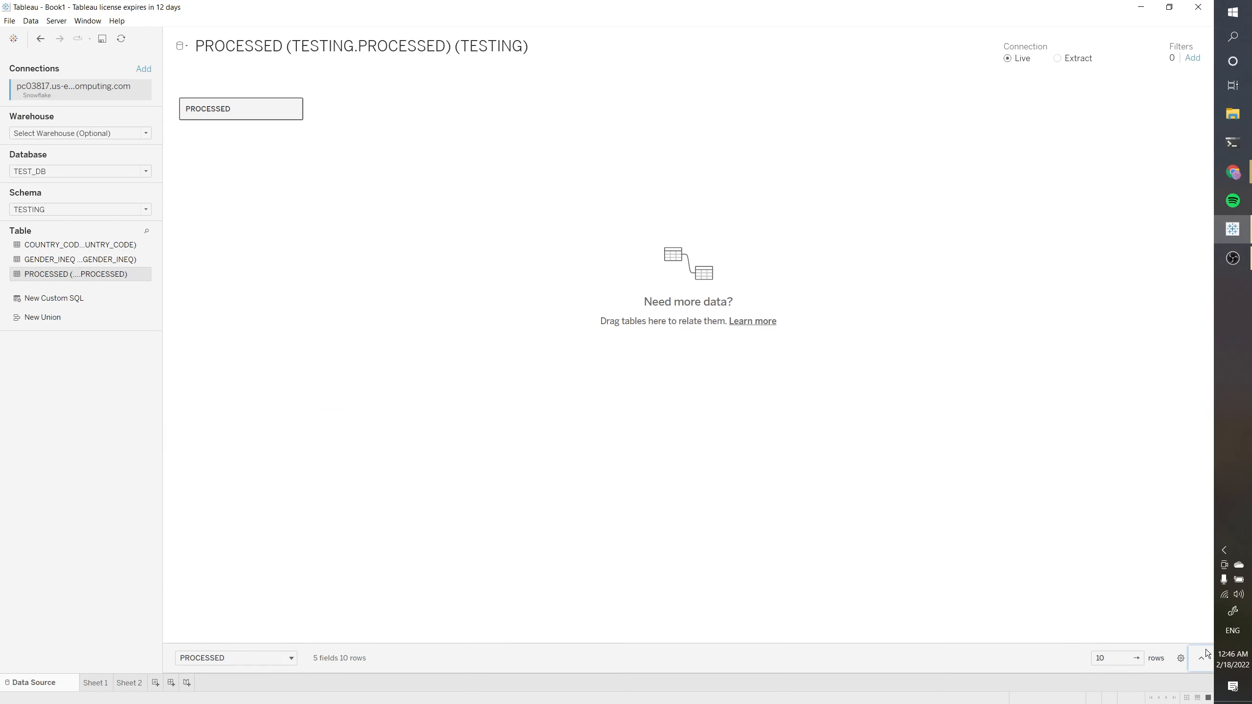
click(1195, 658)
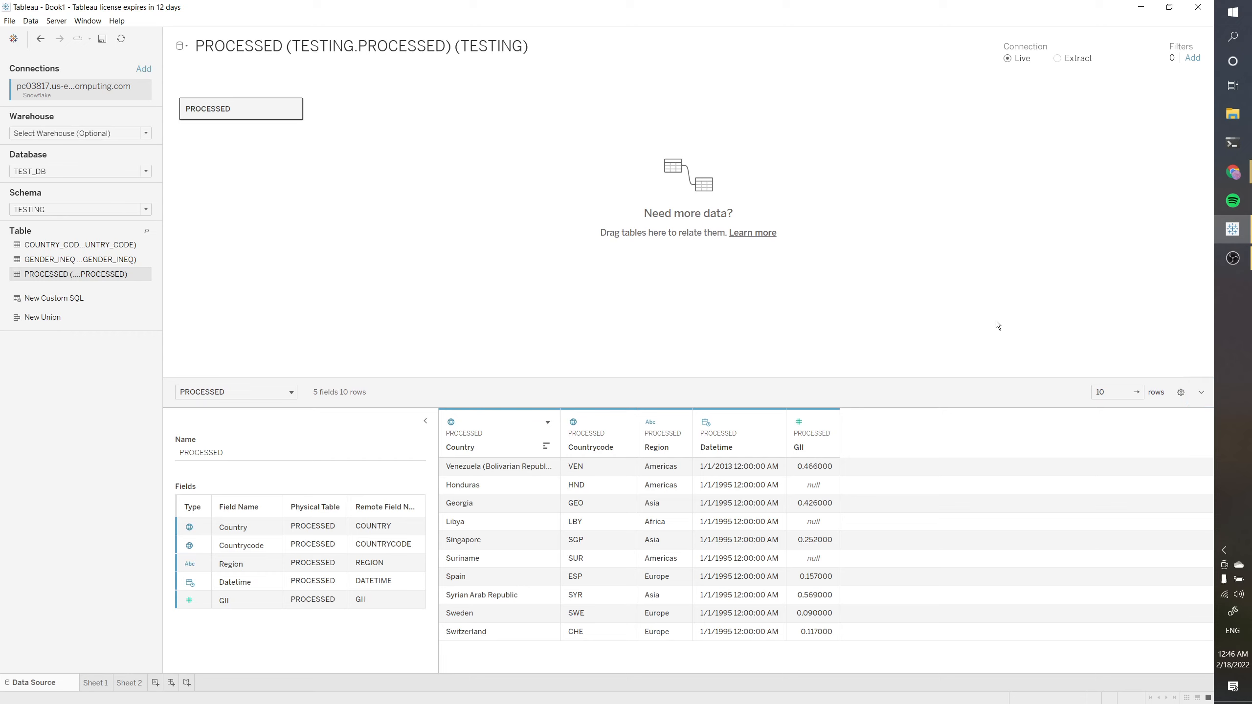
drag(74, 274, 415, 299)
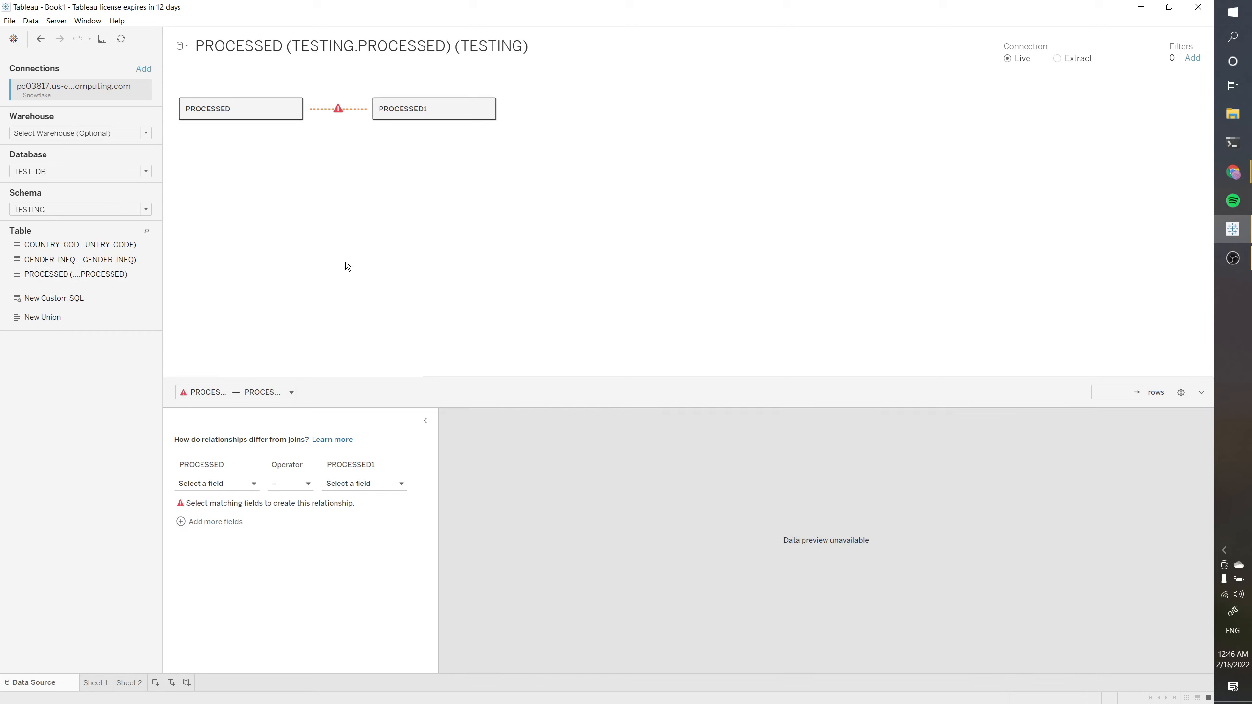
drag(407, 106, 140, 233)
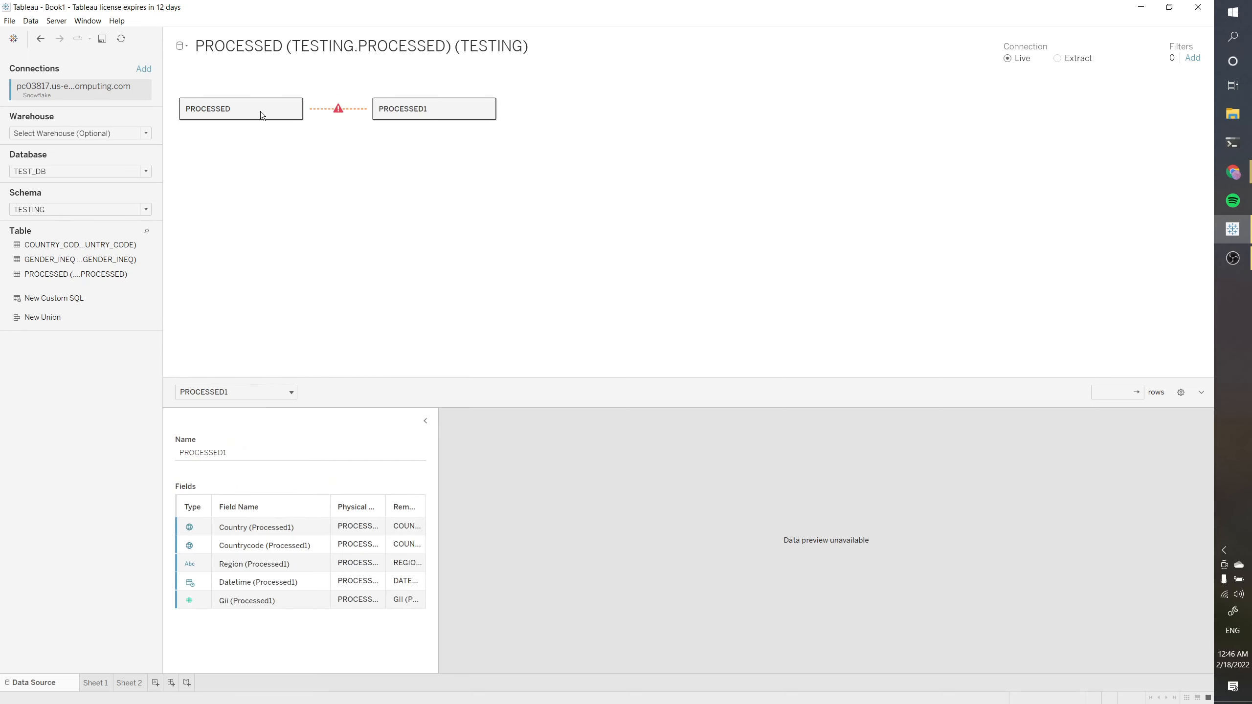
drag(260, 111, 466, 288)
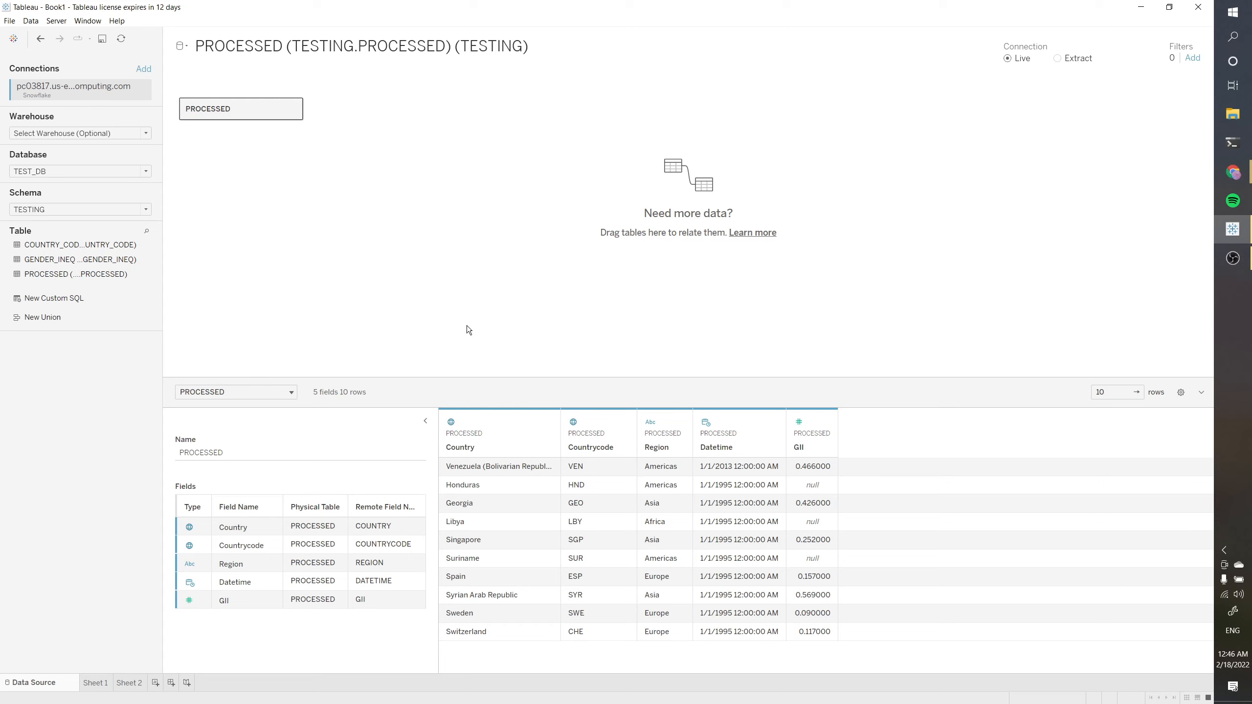
Switch the connection to Extract, refresh, and load all 1404 PROCESSED rows.
click(1059, 62)
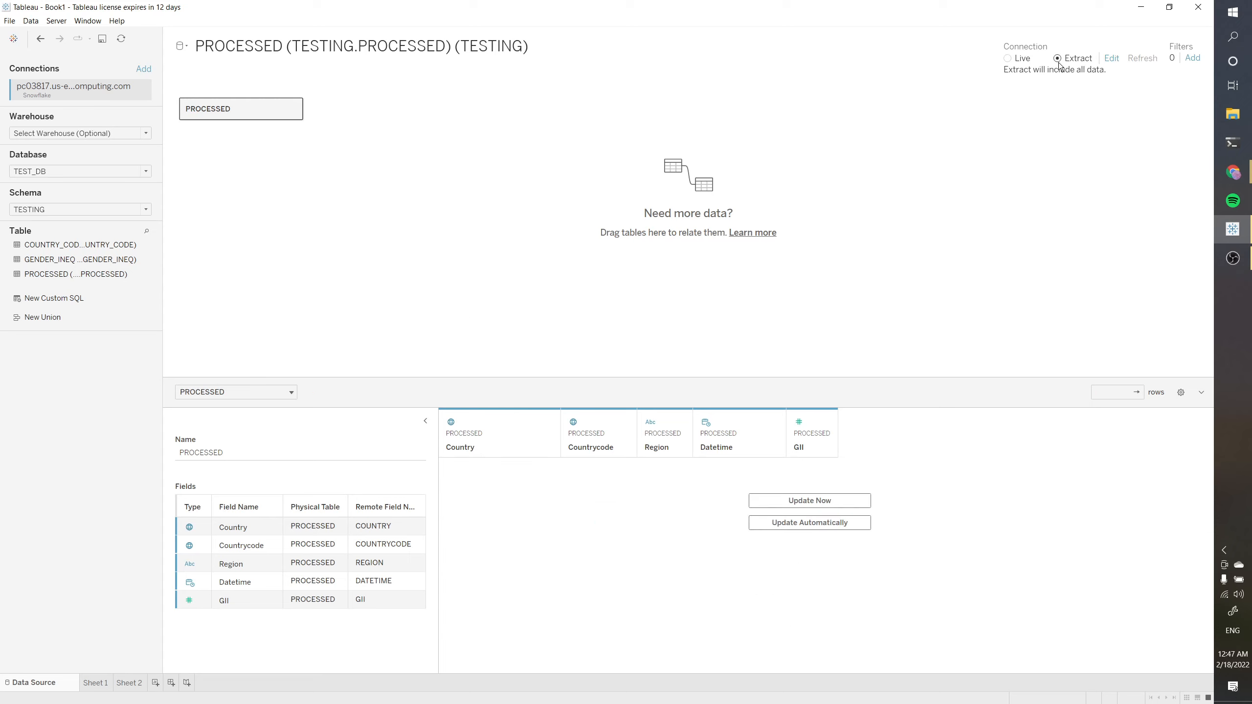
click(802, 524)
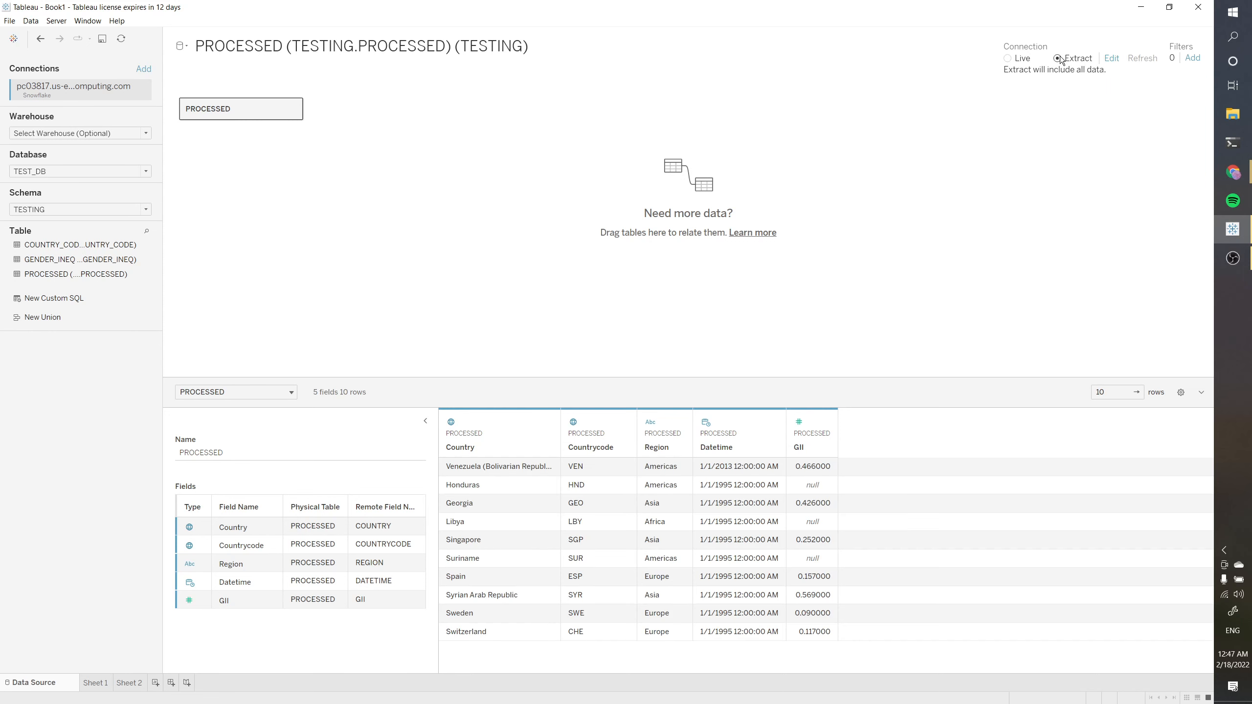
click(123, 208)
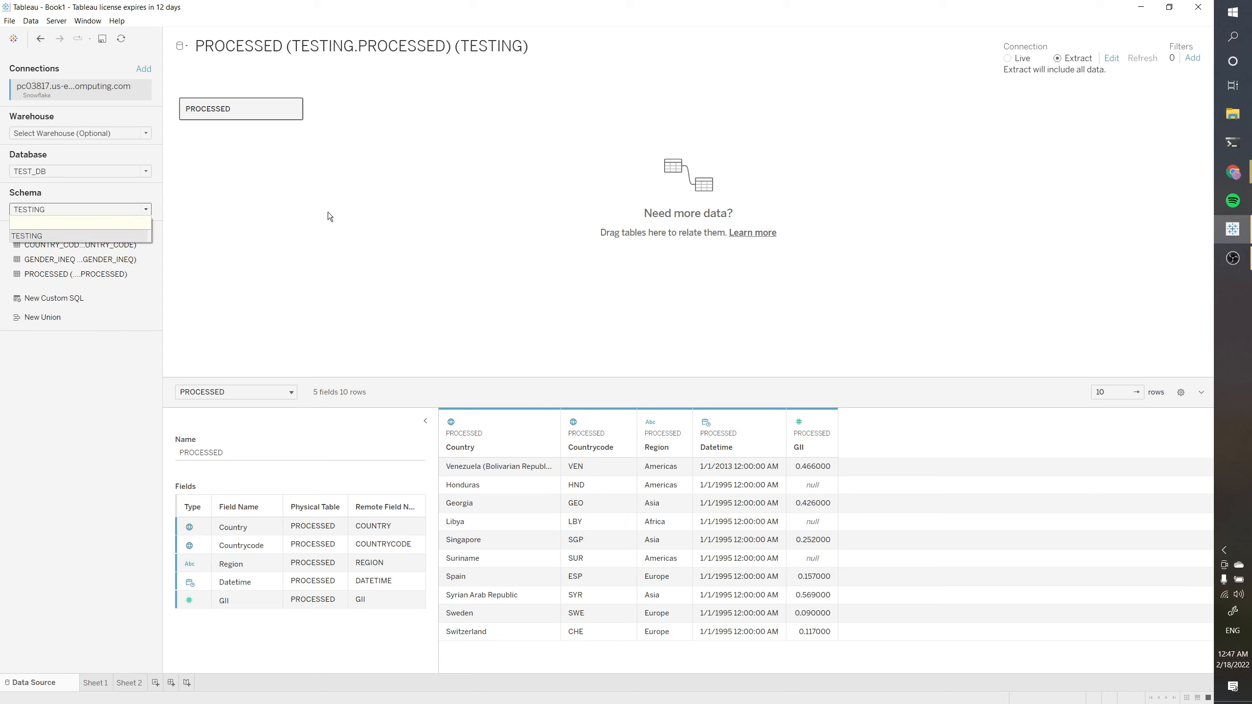
key(Escape)
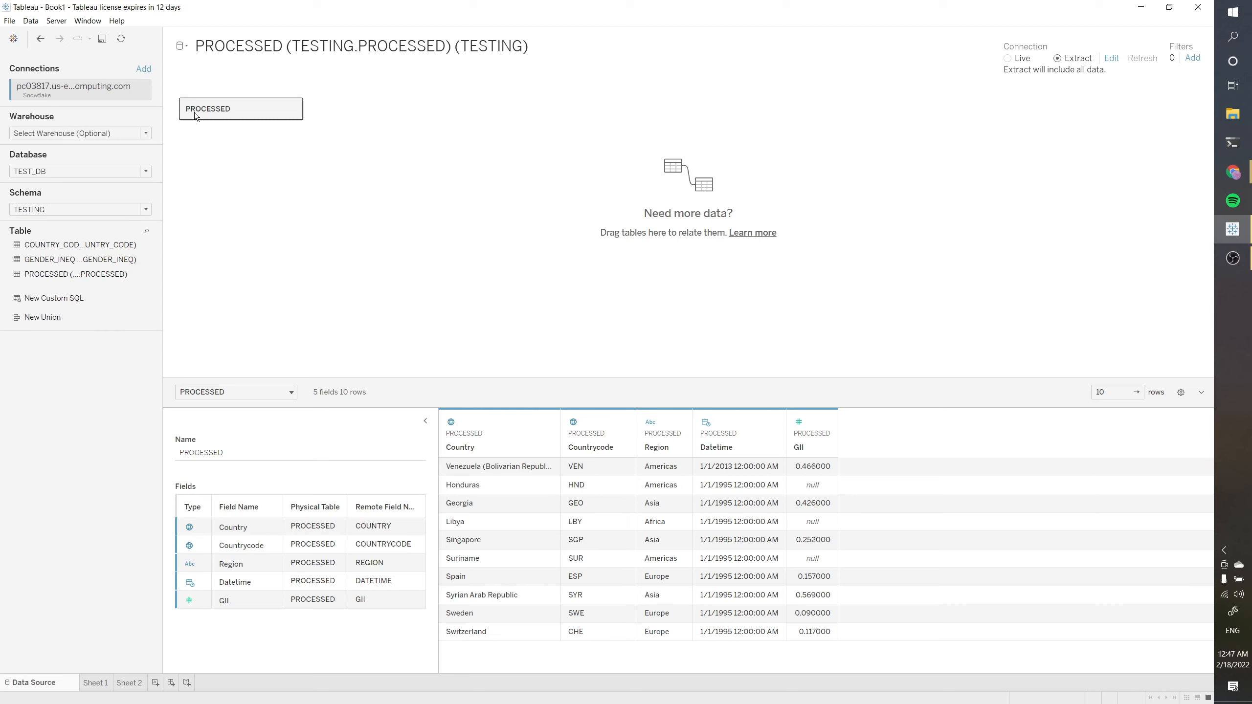
click(123, 40)
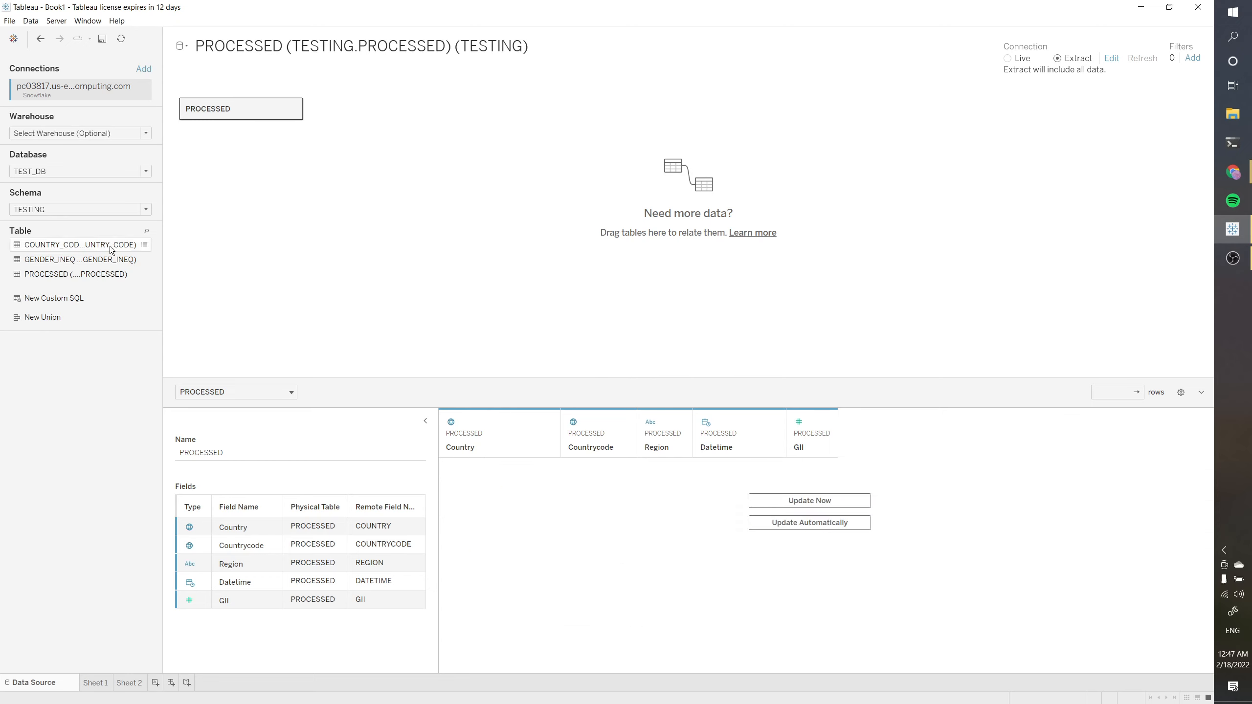
click(799, 504)
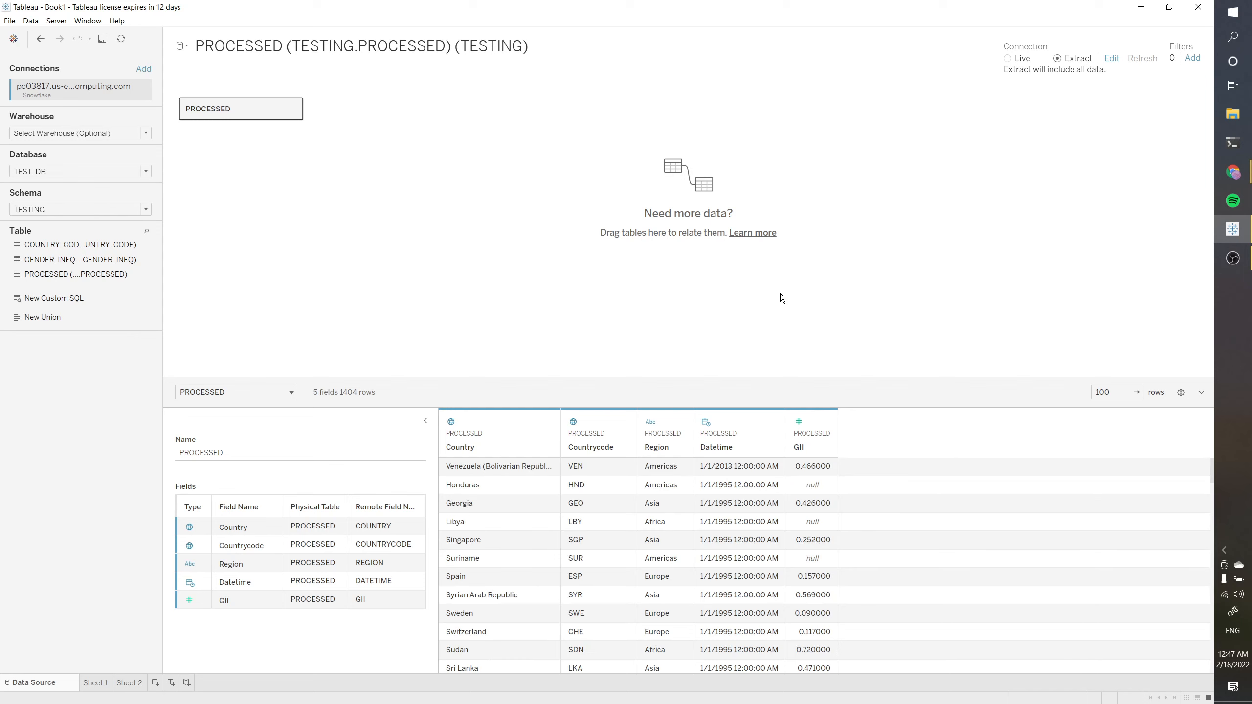
scroll(583, 579, down, 2)
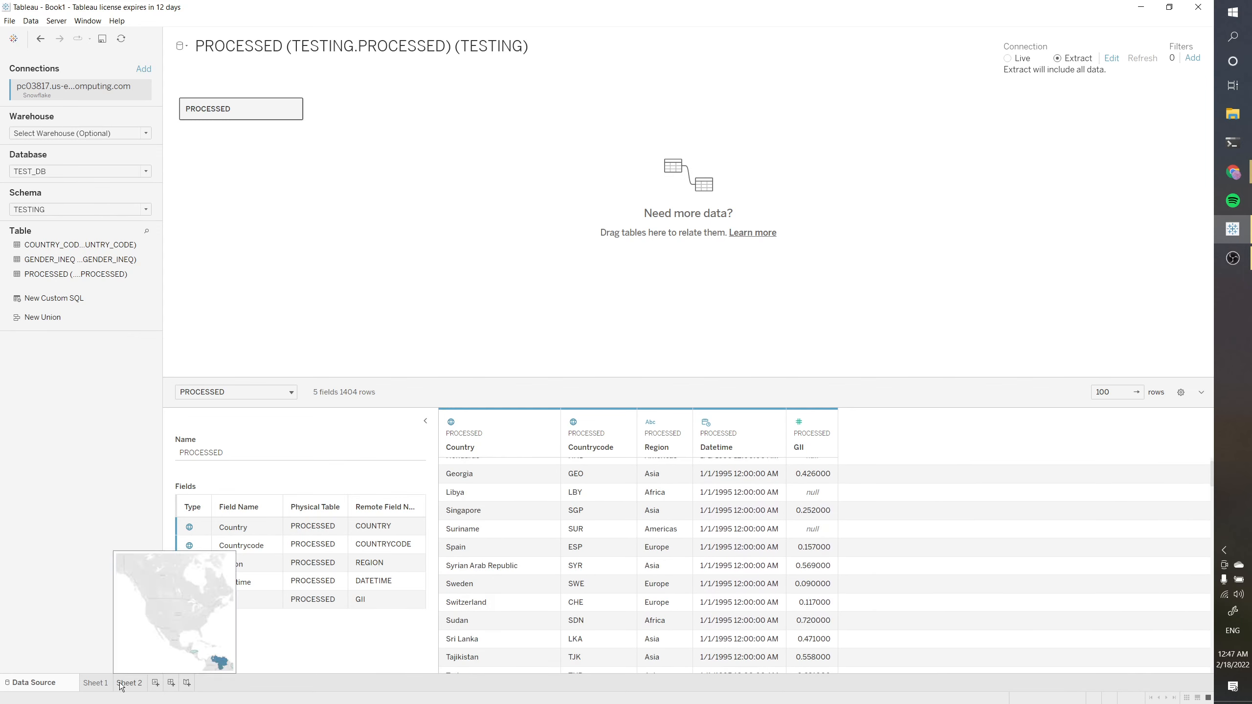
Save the extract file and return to the Sheet 2 map.
click(100, 690)
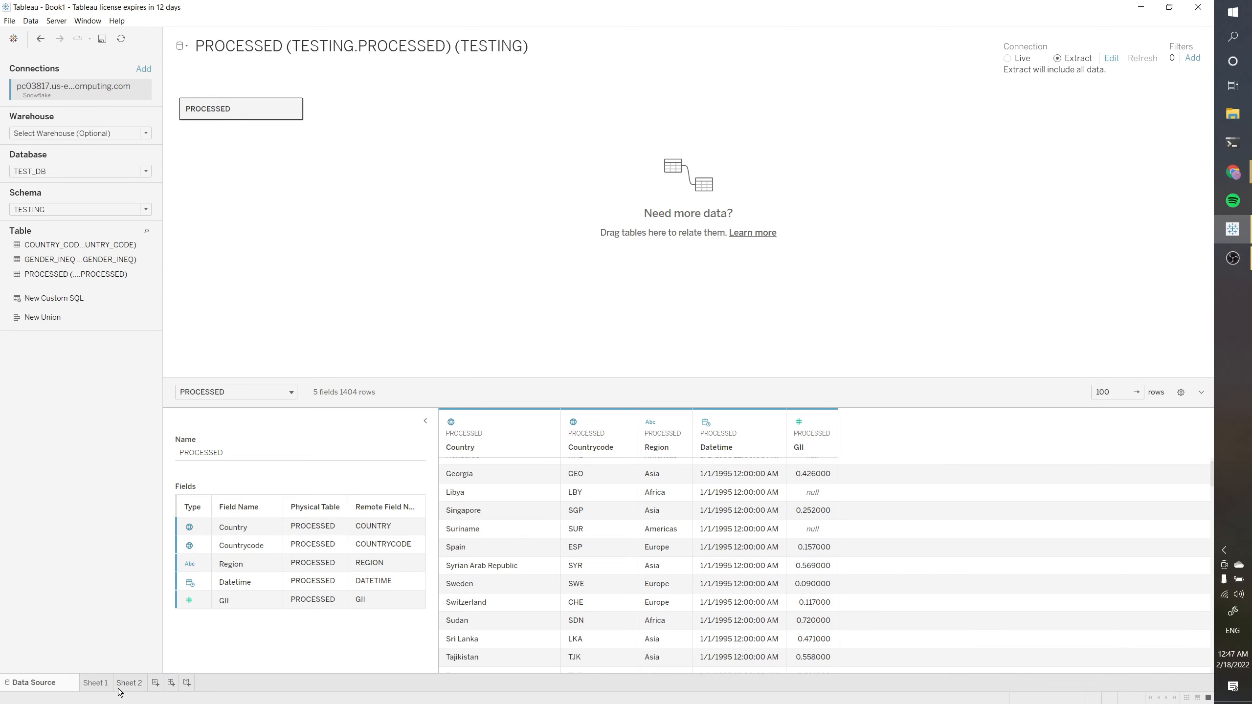
key(Return)
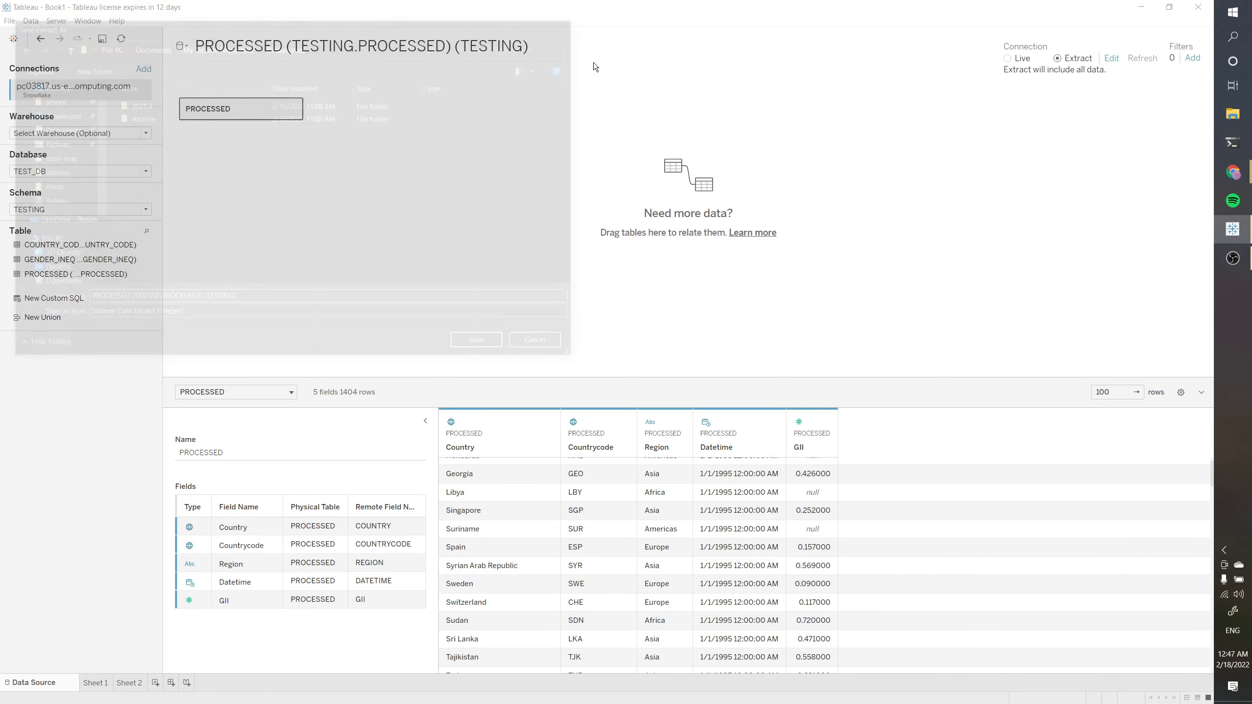
click(130, 684)
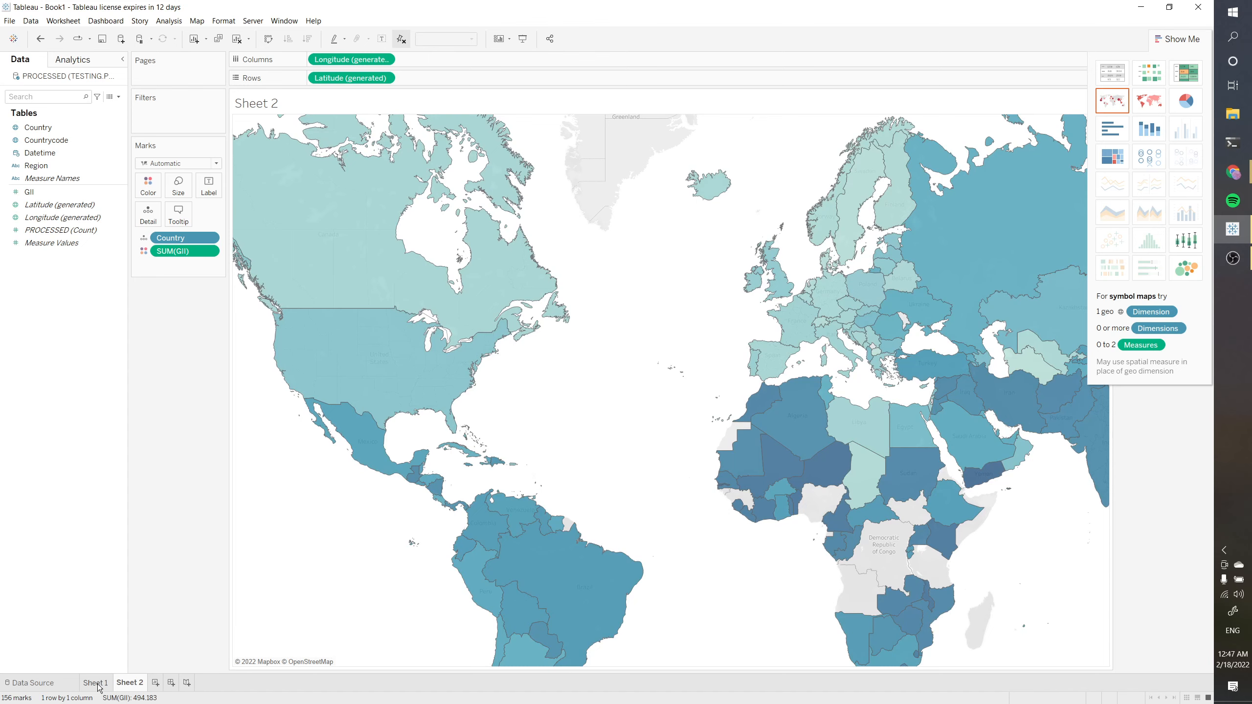
Pan the Sheet 2 map toward Asia and Australia and hide Show Me to widen it.
click(99, 688)
click(125, 688)
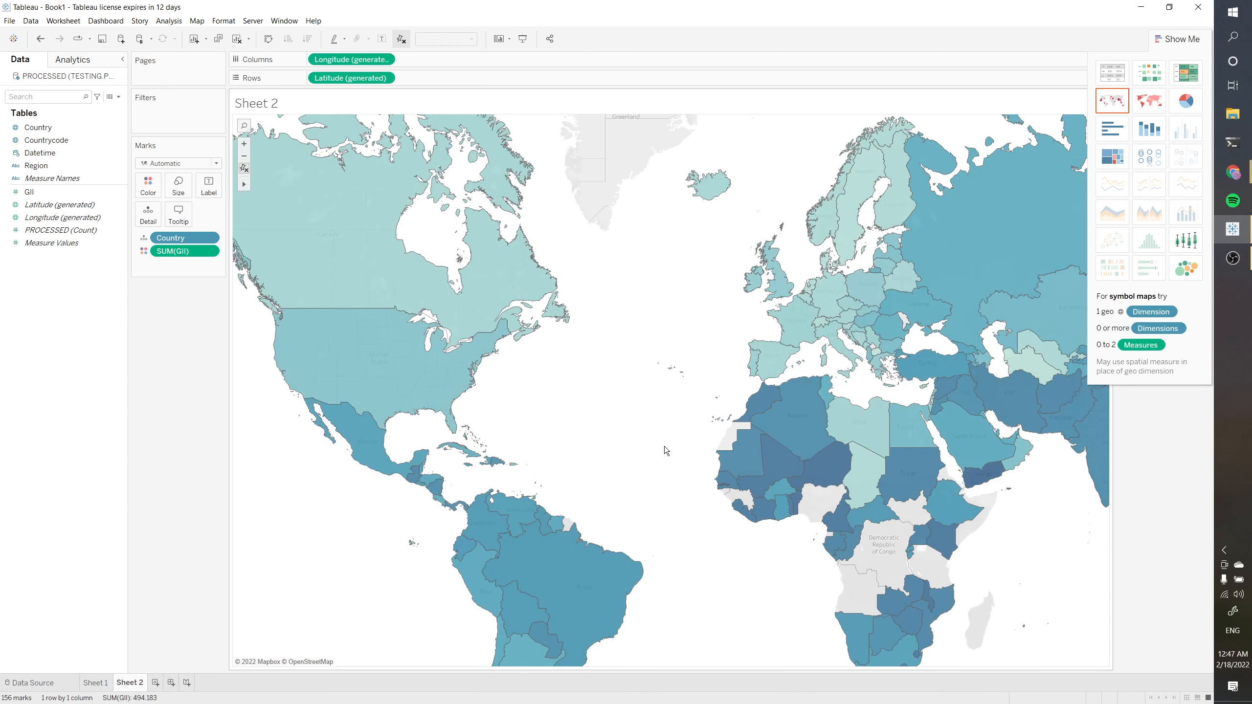
drag(669, 483, 583, 350)
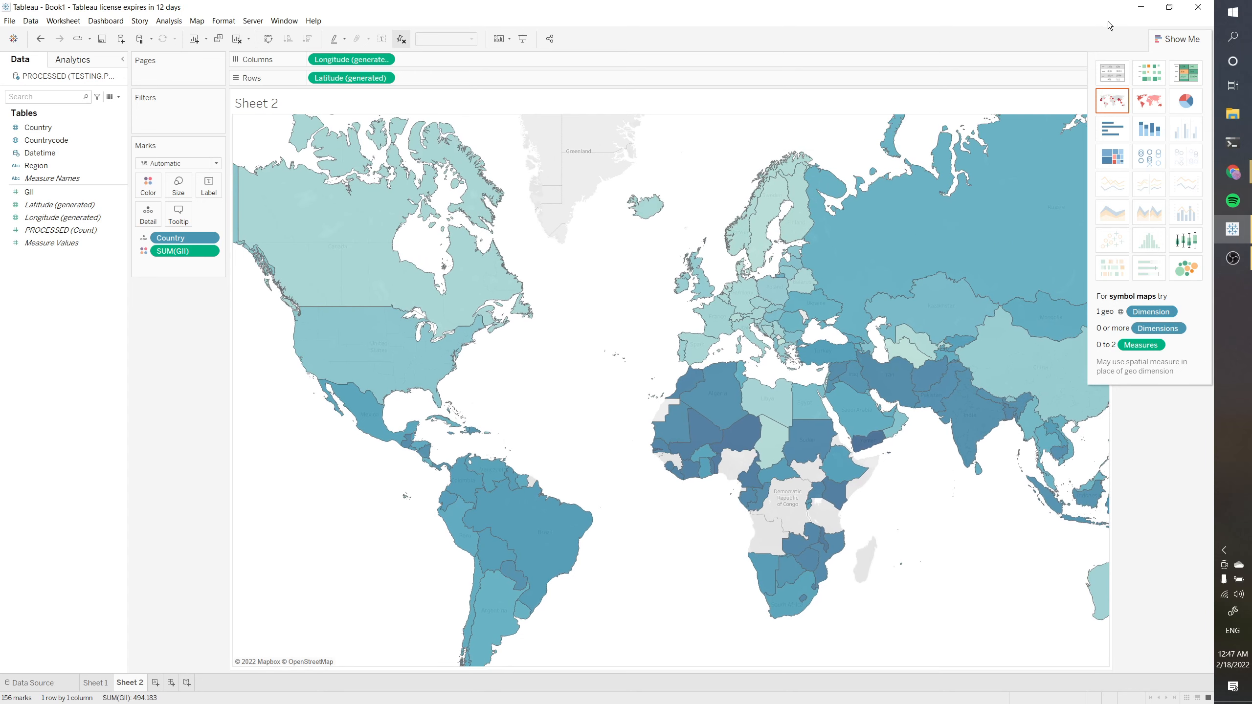
click(1160, 38)
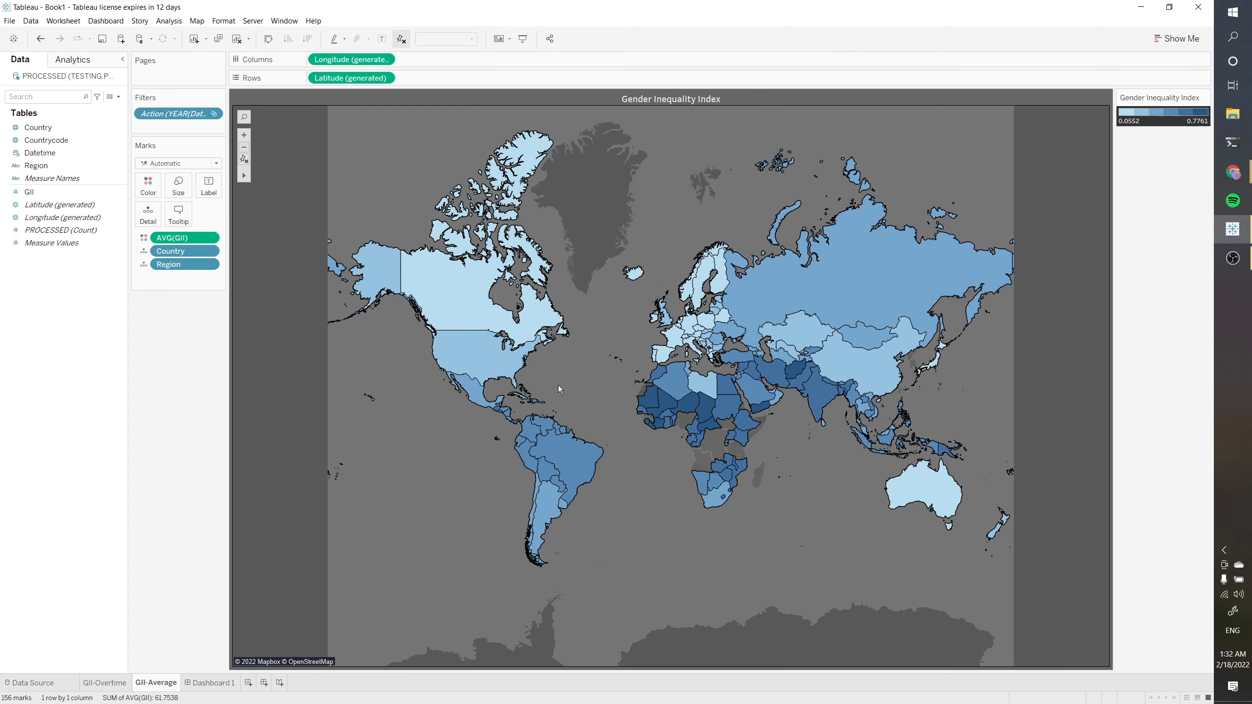
scroll(564, 392, up, 1)
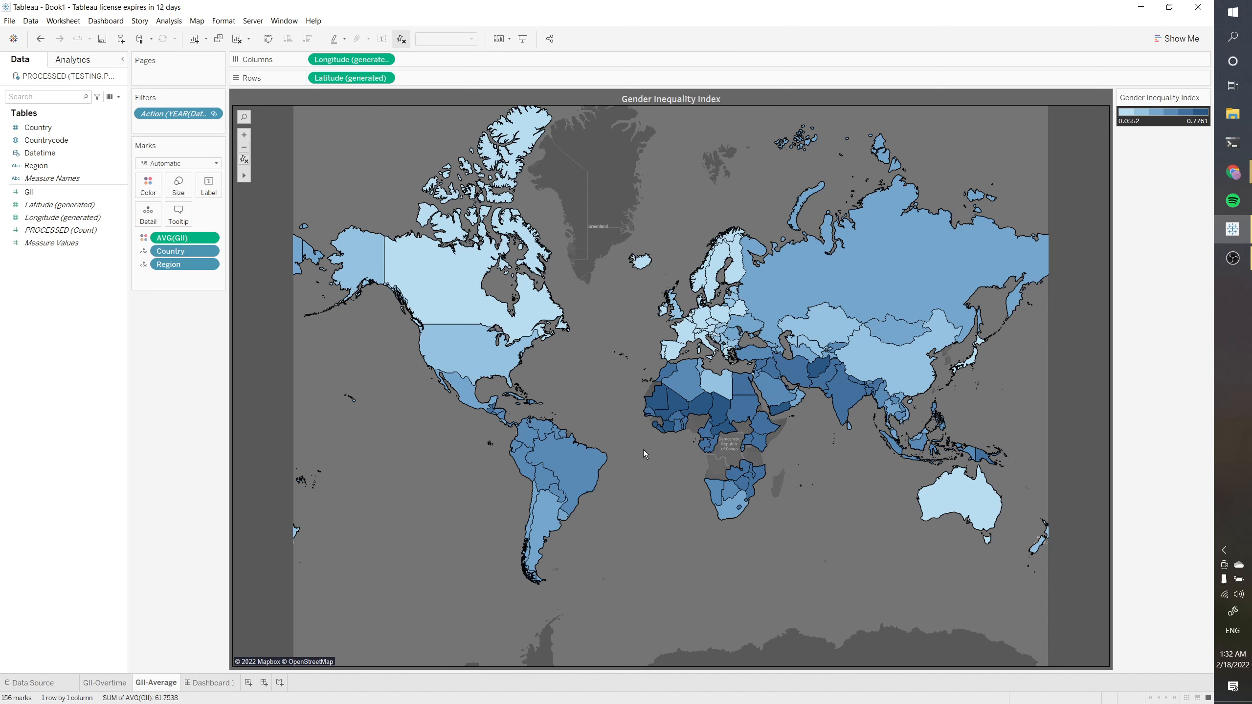
On the GII-Overtime chart, highlight Europe's marks and GII trend line.
click(123, 685)
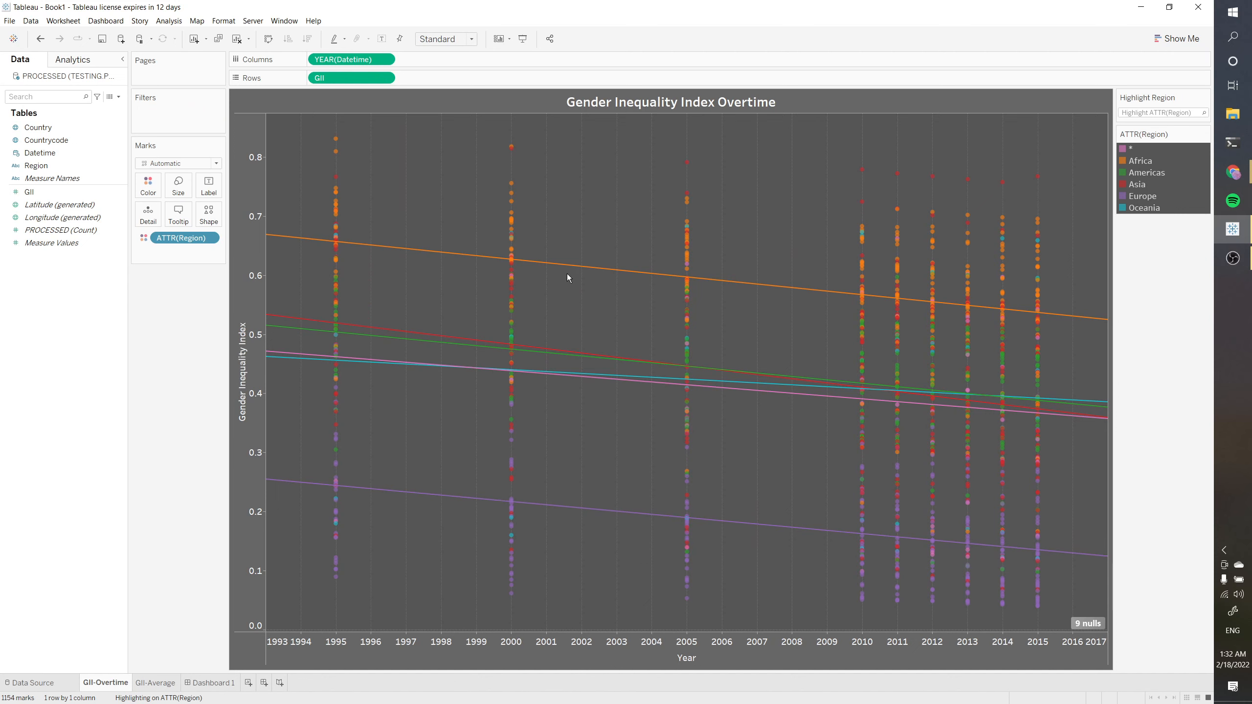
mouse_move(590, 378)
click(767, 525)
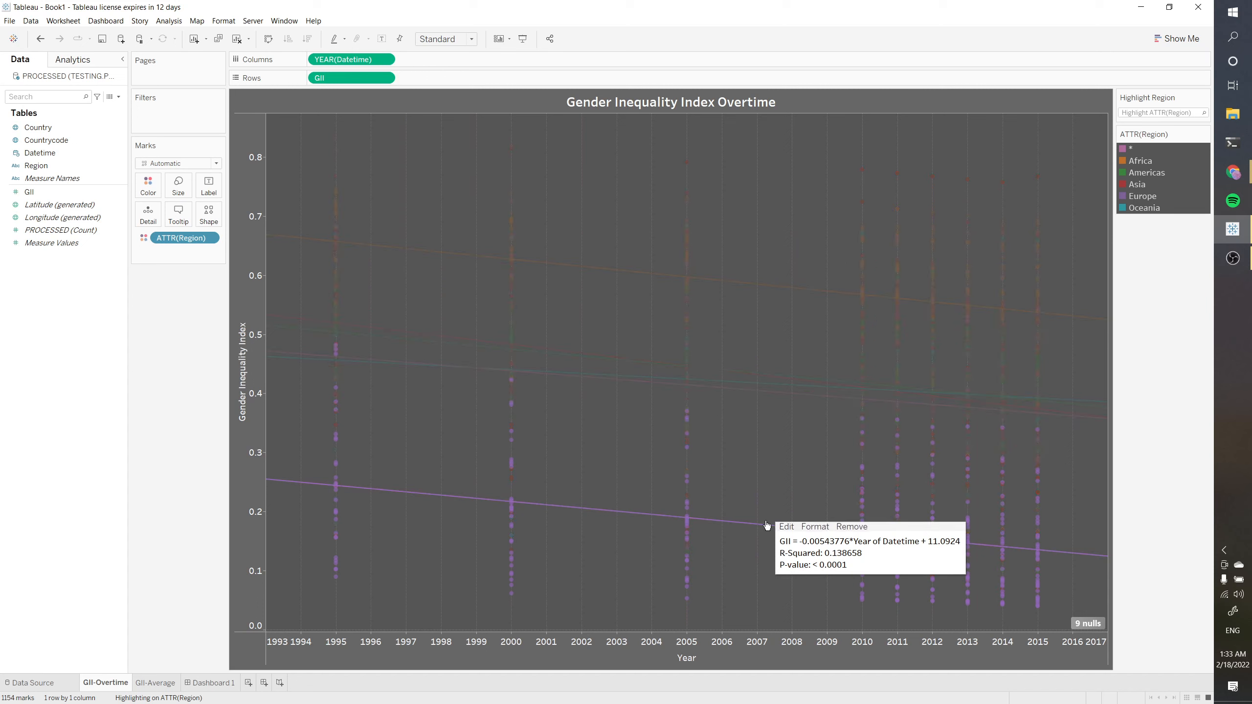
mouse_move(412, 498)
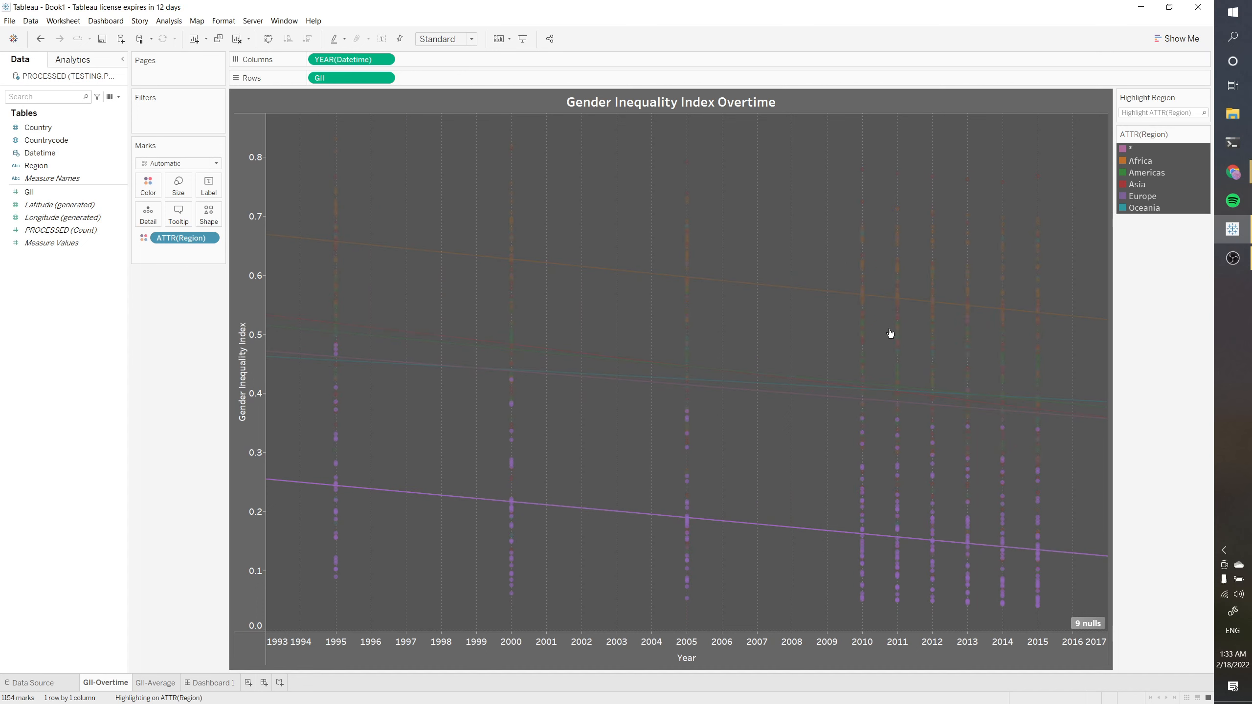
mouse_move(773, 392)
Highlight Africa's and Asia's GII trend lines in turn, then show Dashboard 1.
click(616, 291)
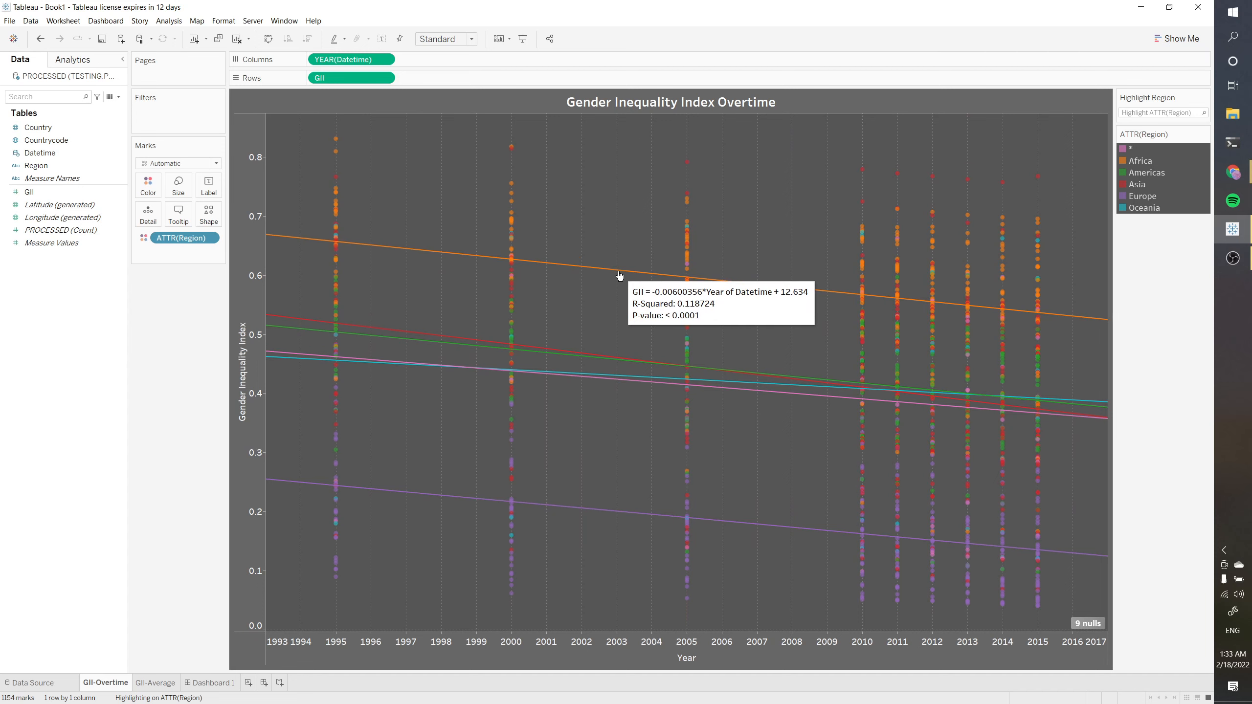
click(617, 276)
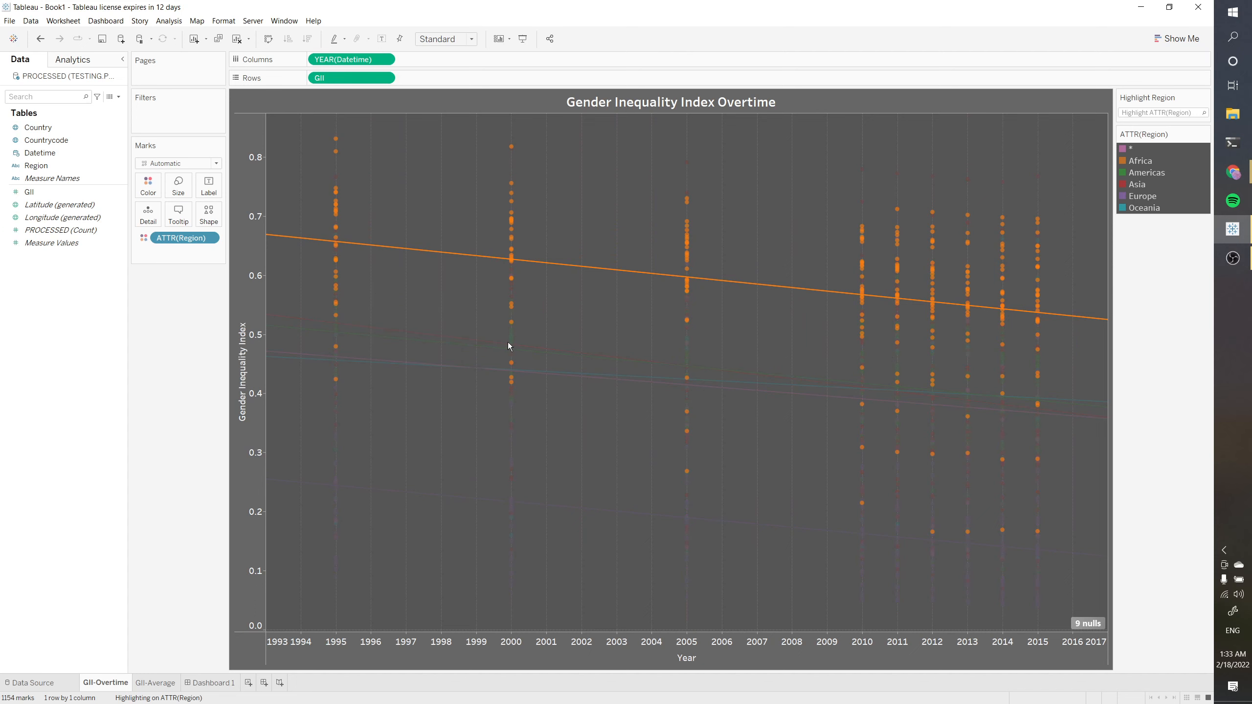
click(620, 208)
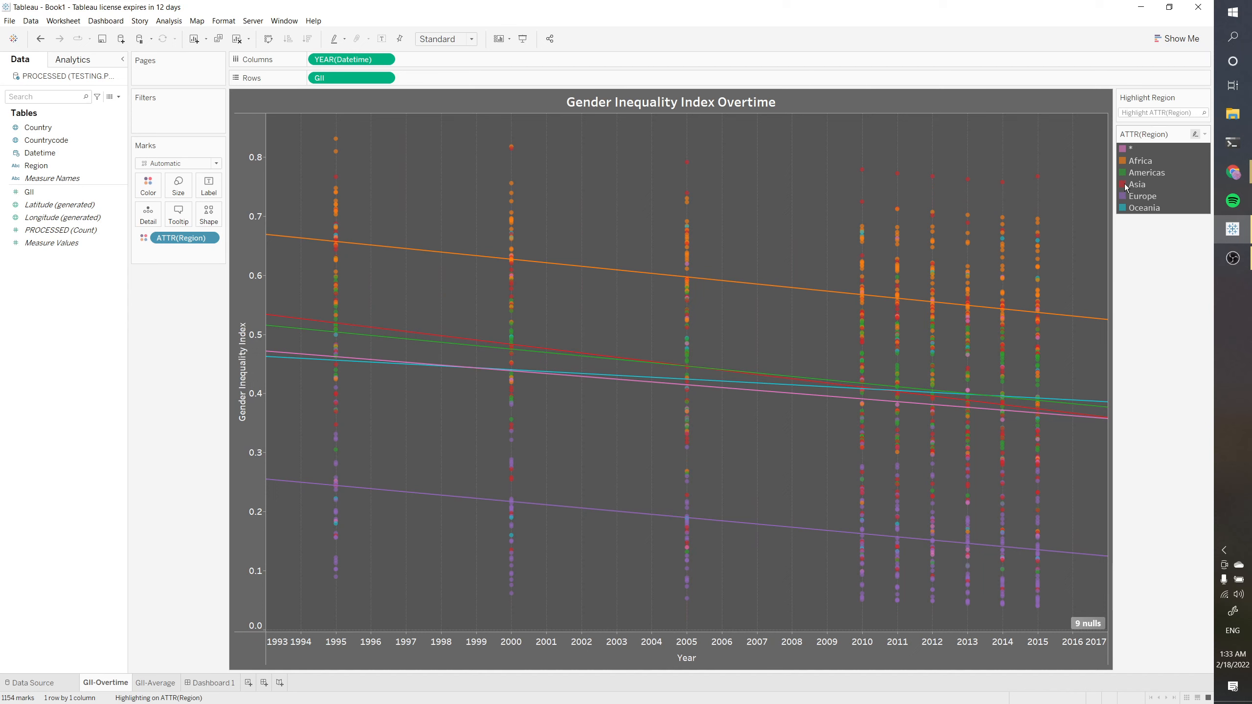
click(564, 354)
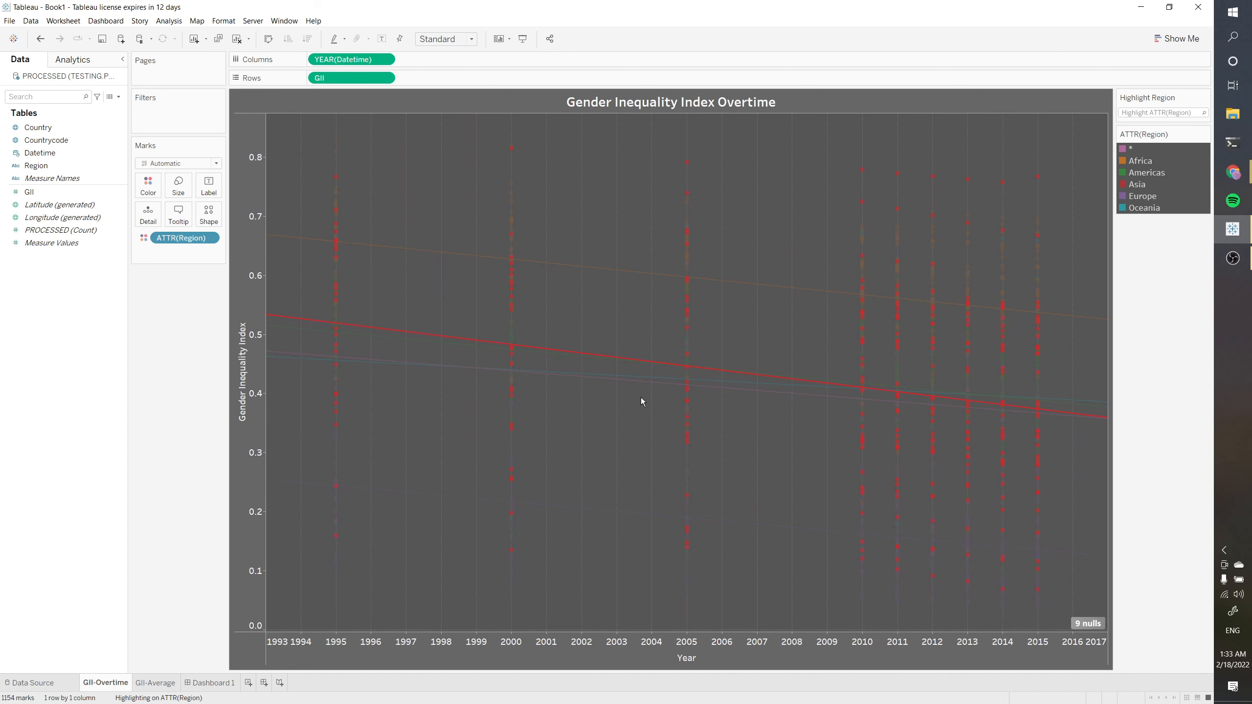
click(594, 318)
click(225, 683)
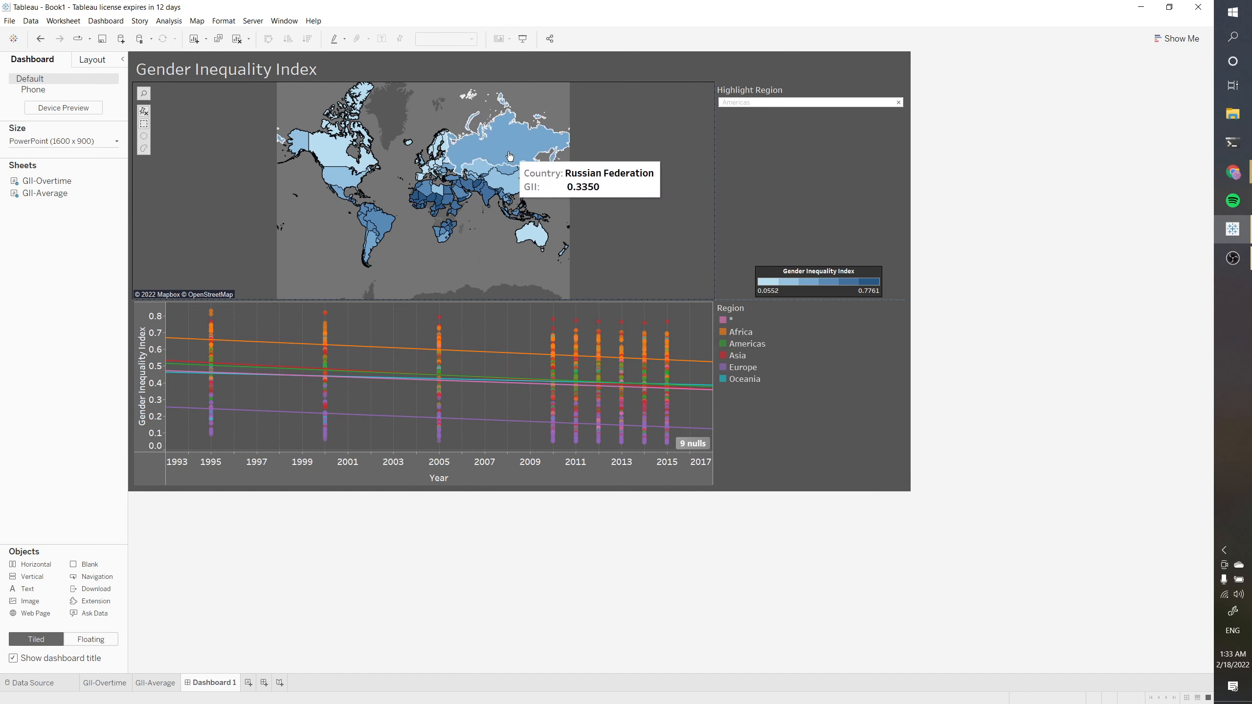
mouse_move(465, 356)
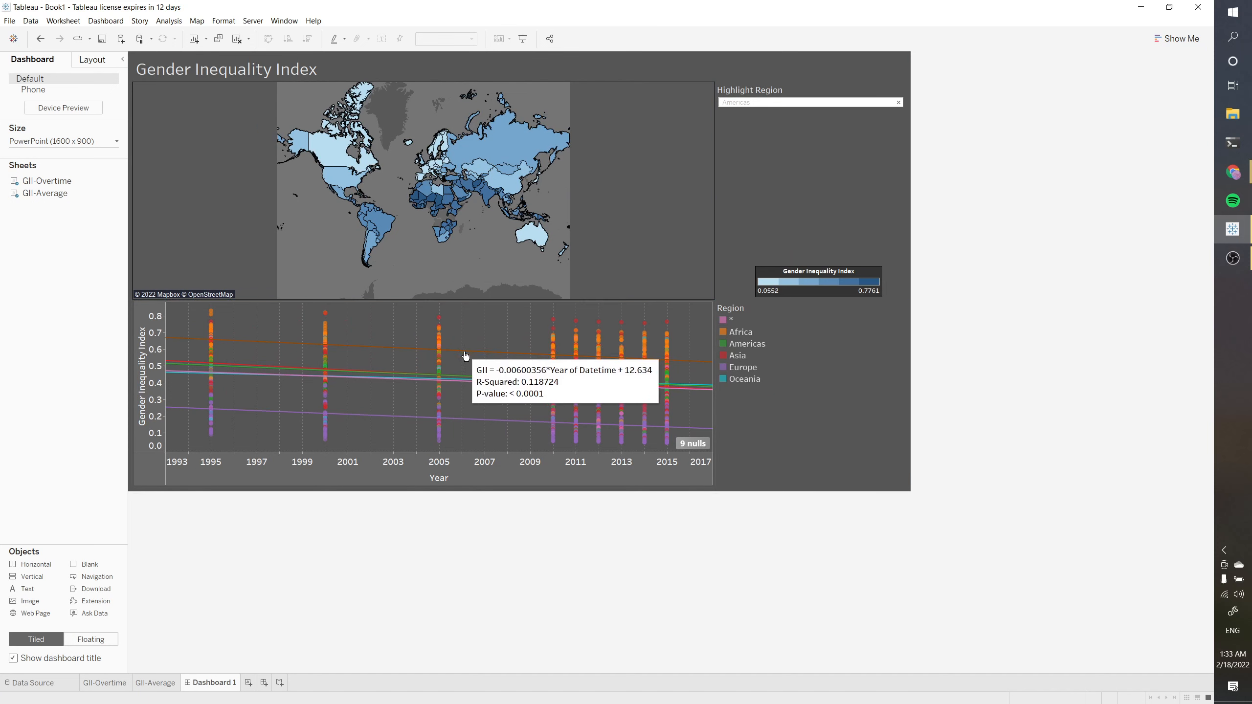
click(503, 357)
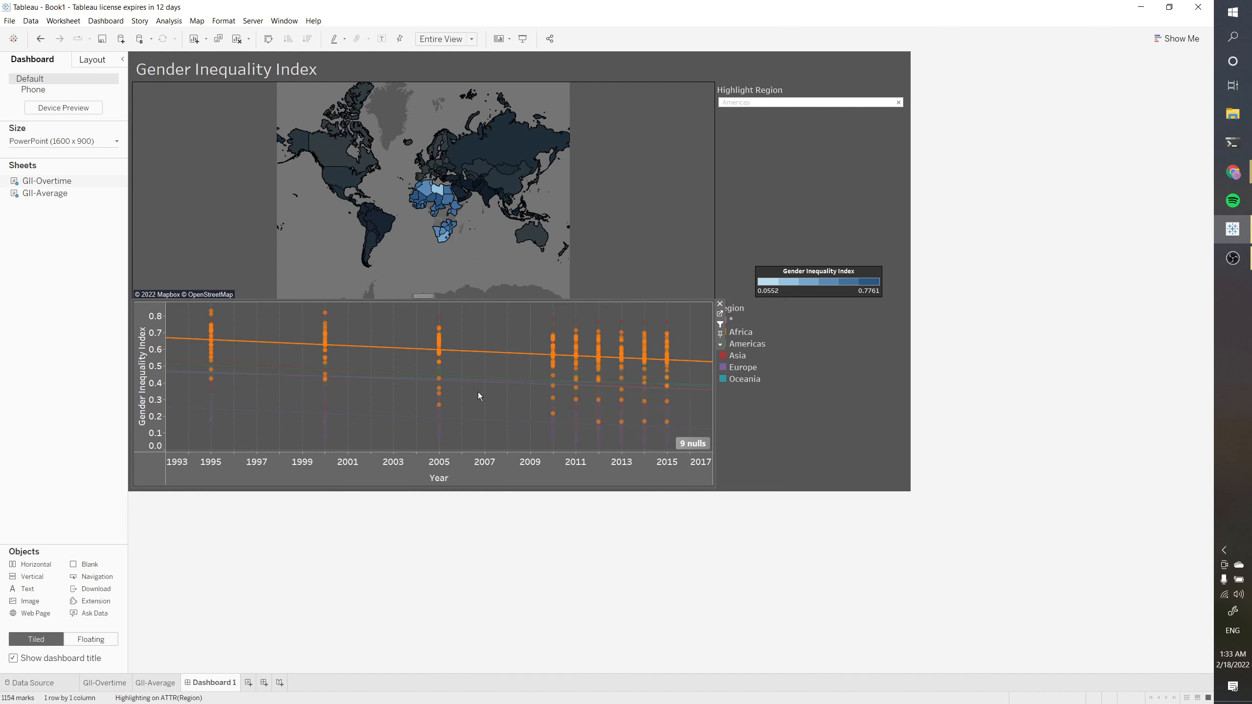
click(488, 379)
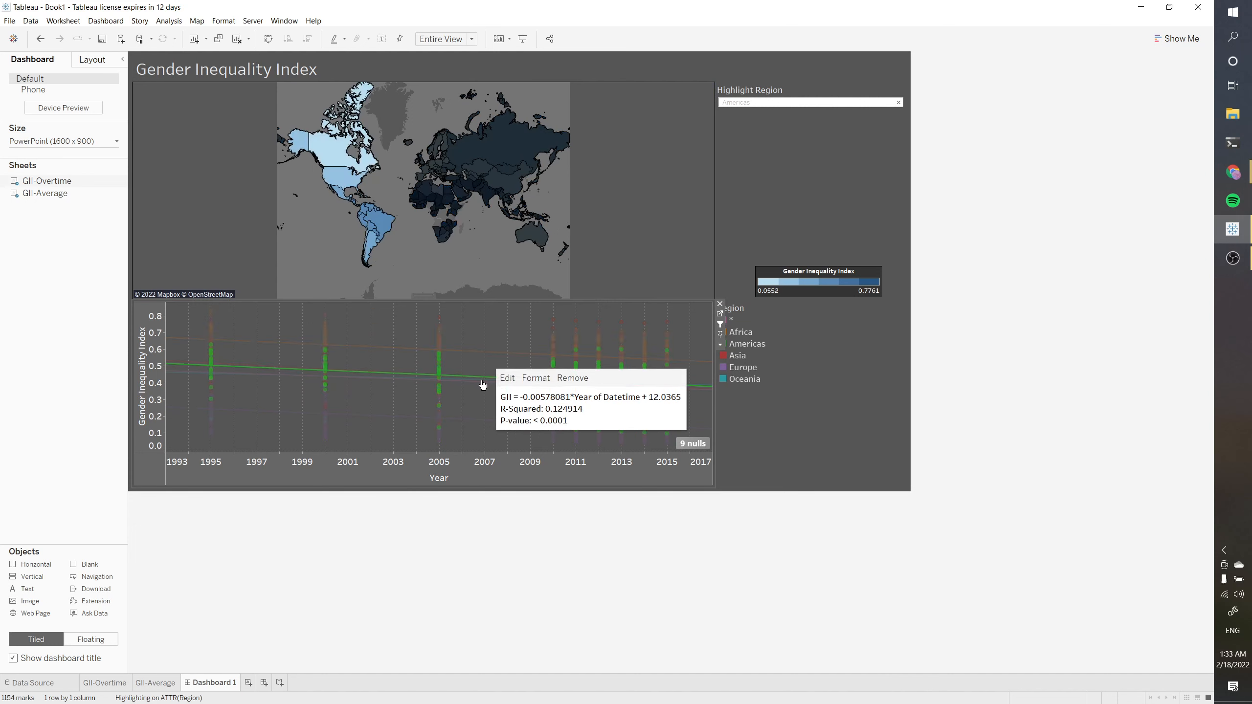
click(483, 385)
click(466, 418)
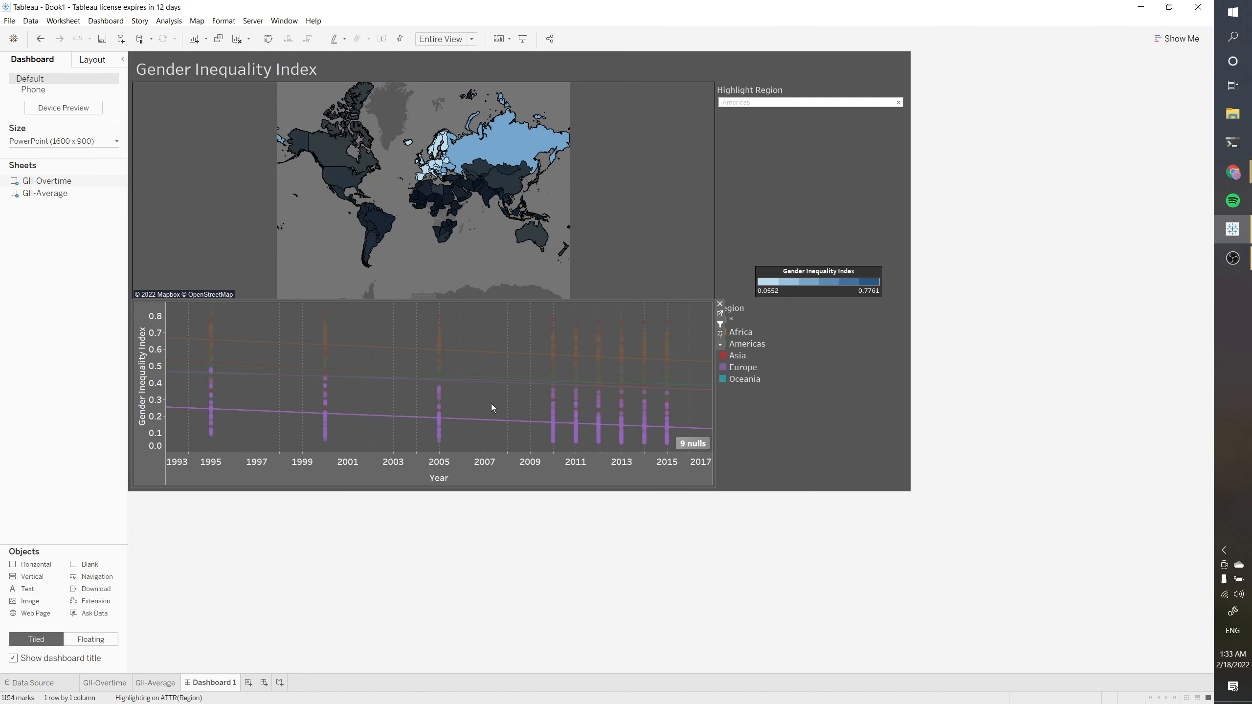
click(515, 402)
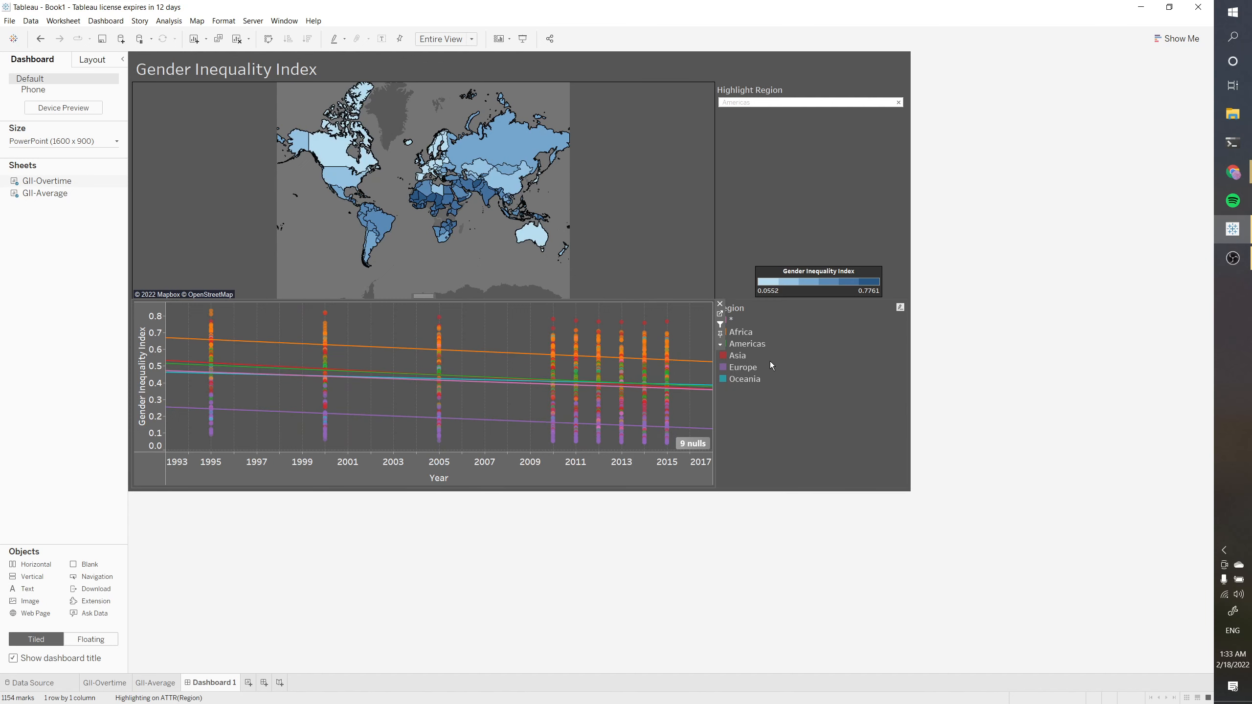
mouse_move(742, 356)
click(861, 340)
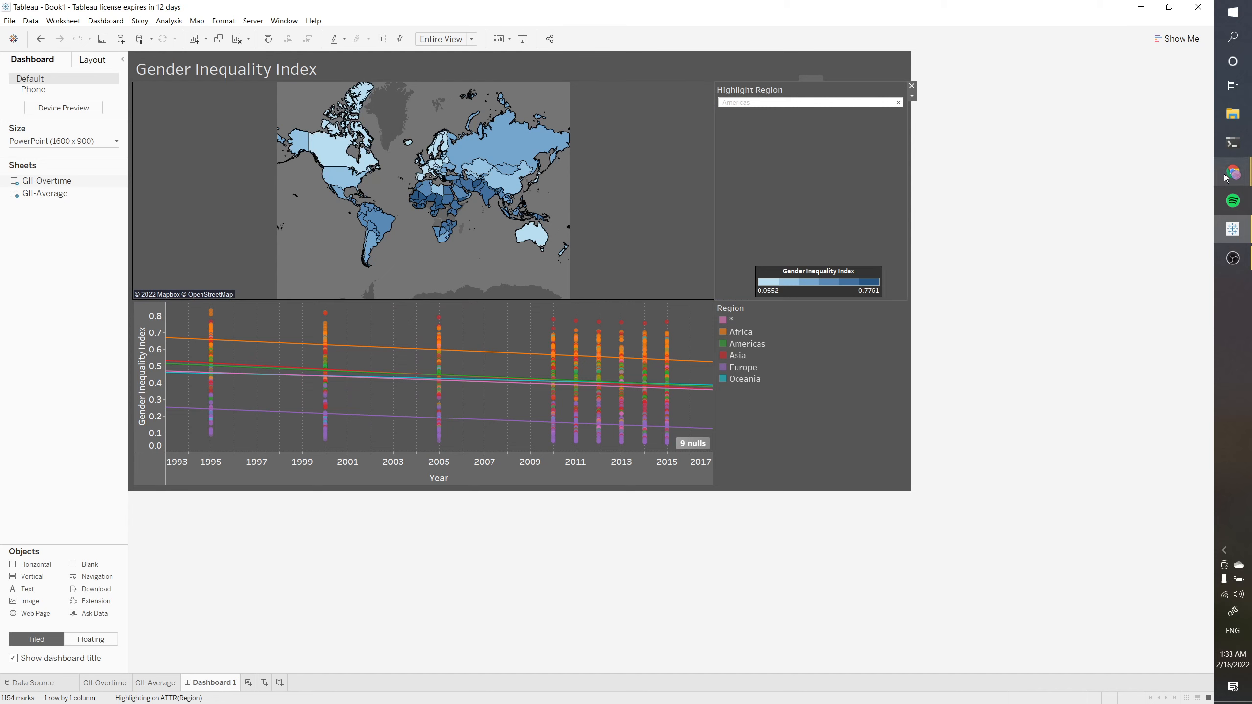
Bring up the Canva deck, hide the Templates panel, and present slide 13 full screen.
mouse_move(1226, 178)
click(1139, 227)
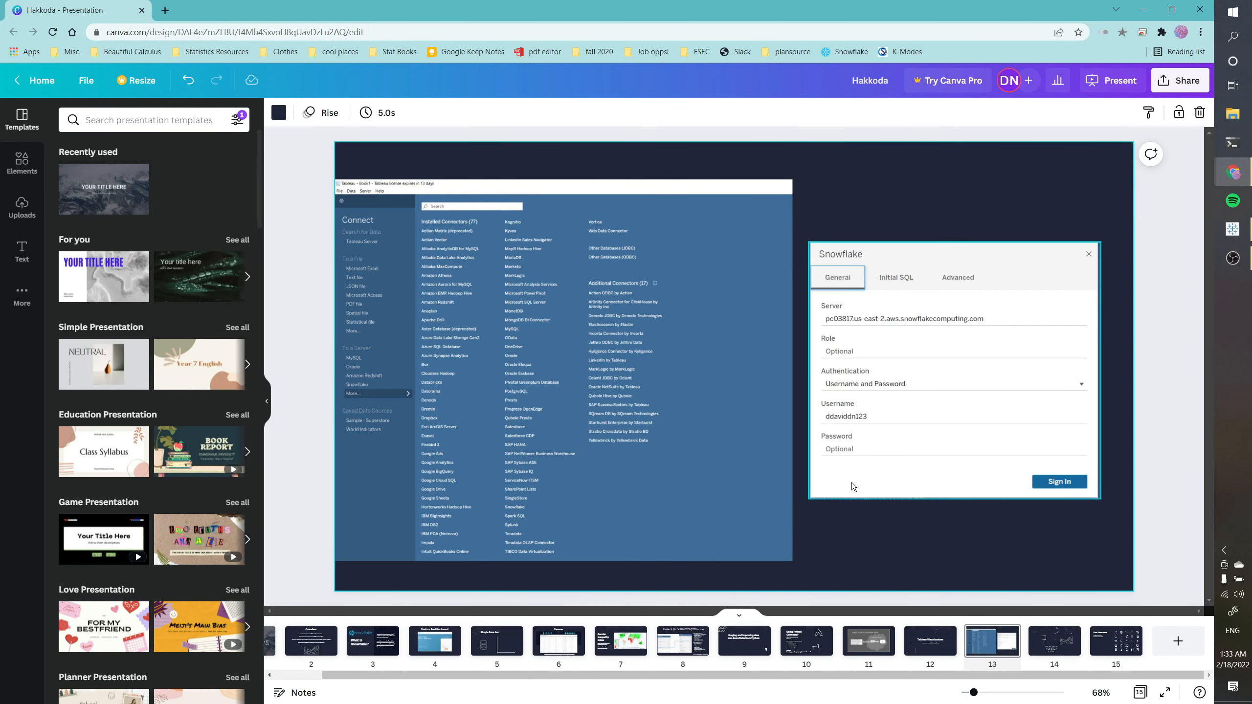
click(266, 407)
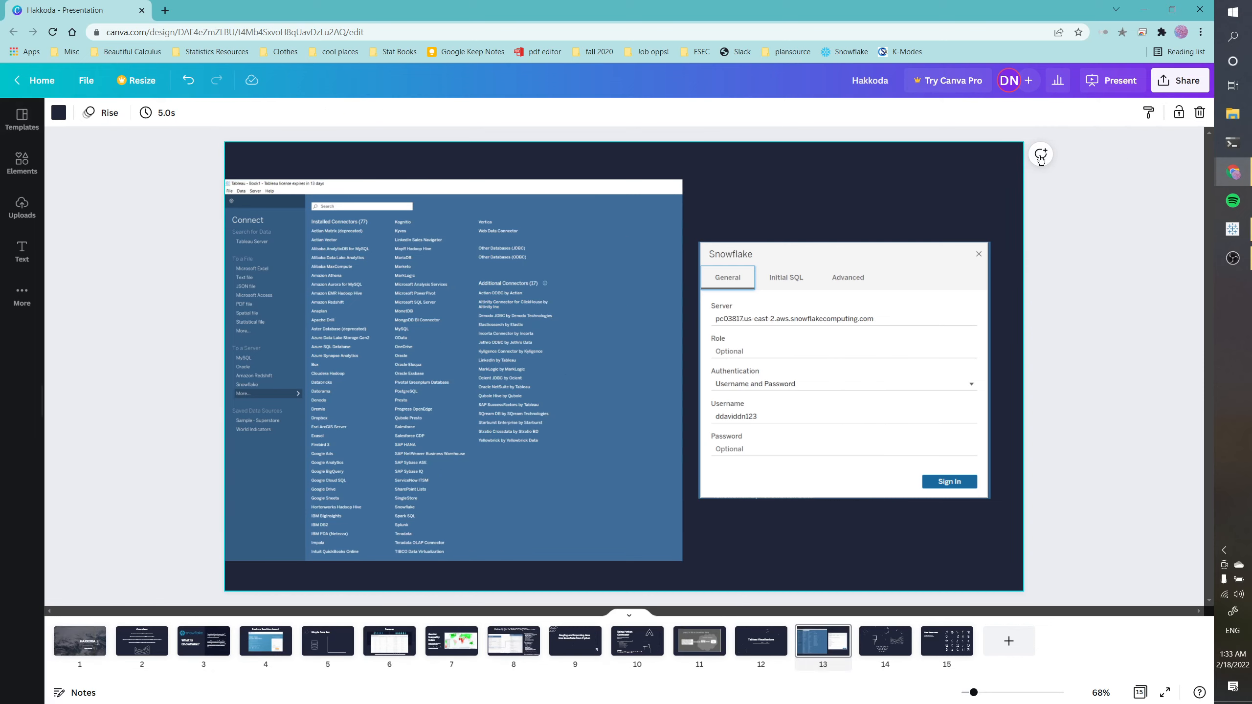
click(1111, 81)
click(1133, 199)
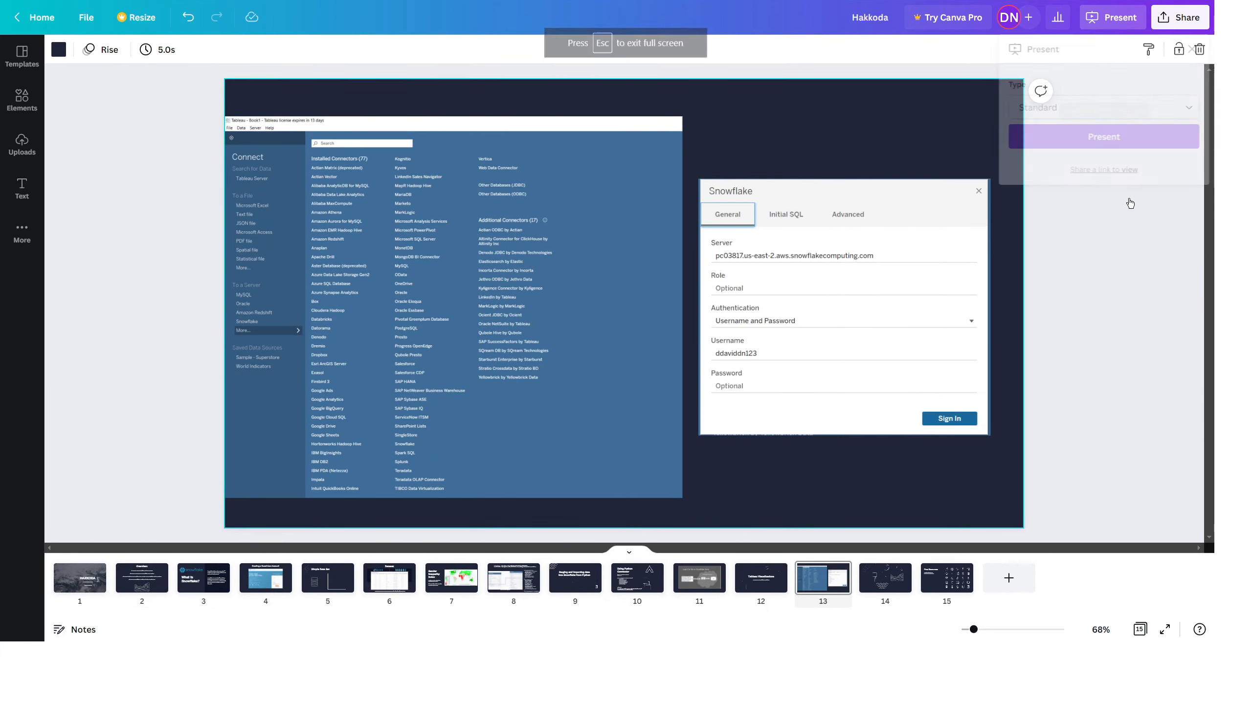